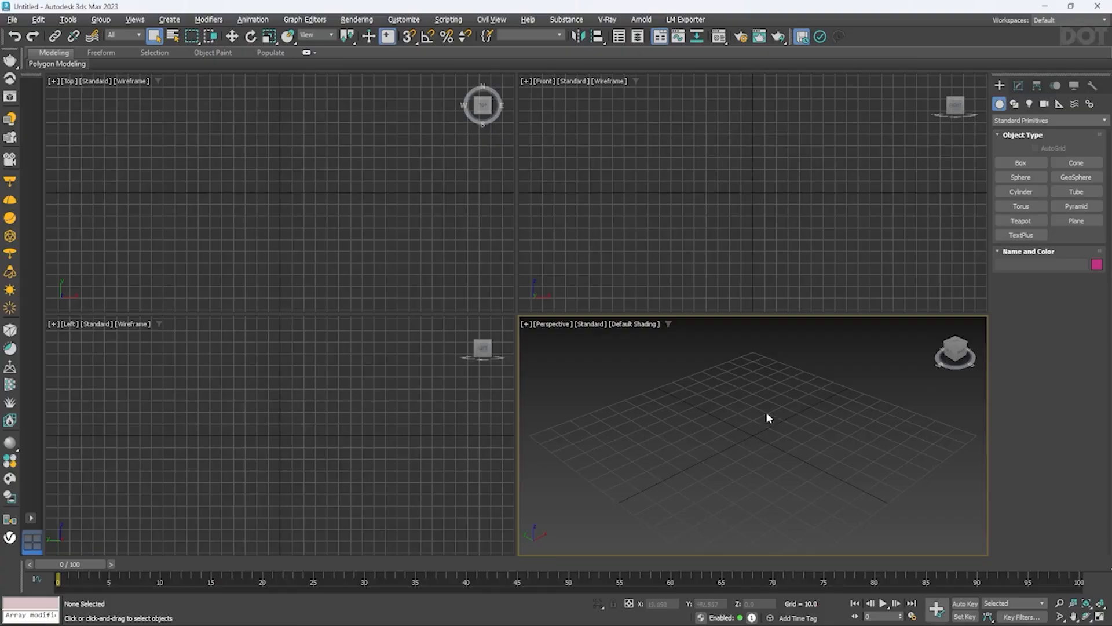
Open the Export dialog, review the available export file formats, and cancel without exporting
left_click(12, 19)
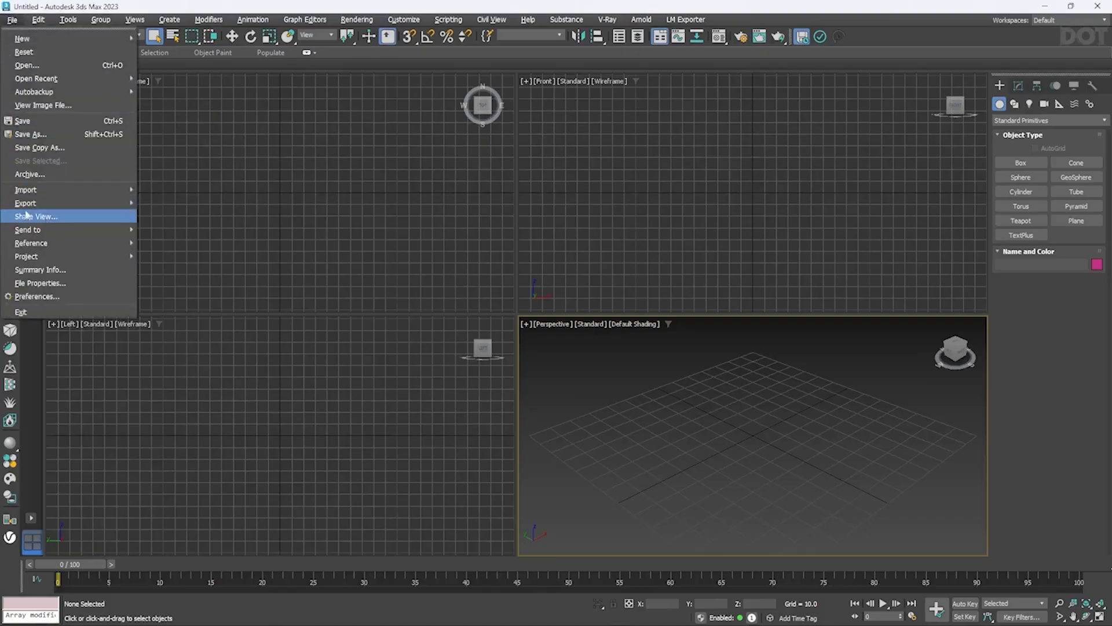
mouse_move(37, 204)
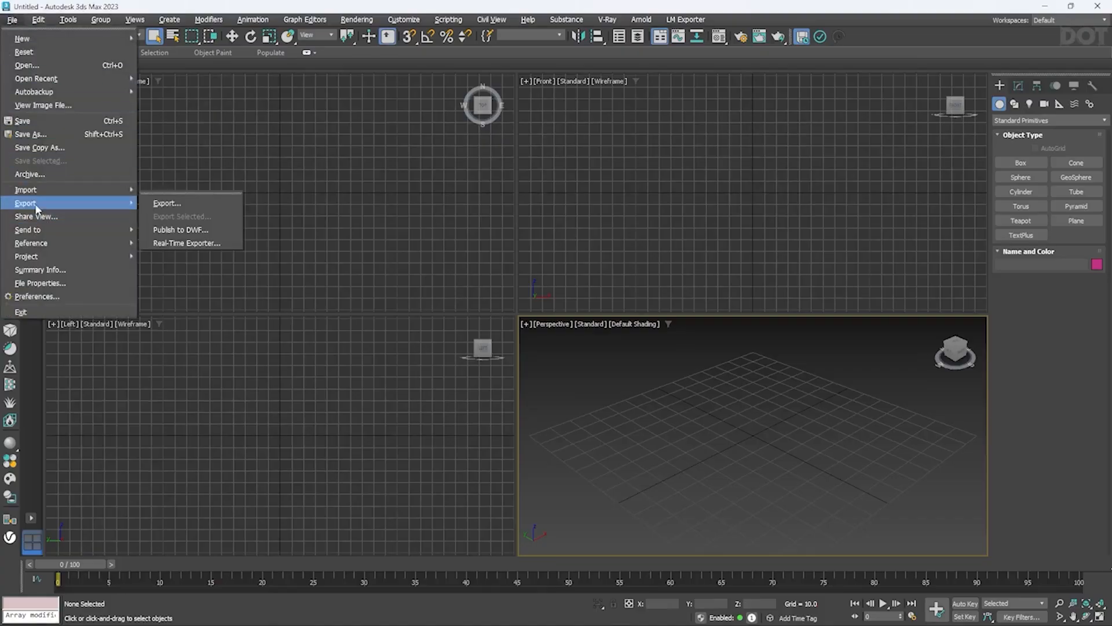
left_click(175, 209)
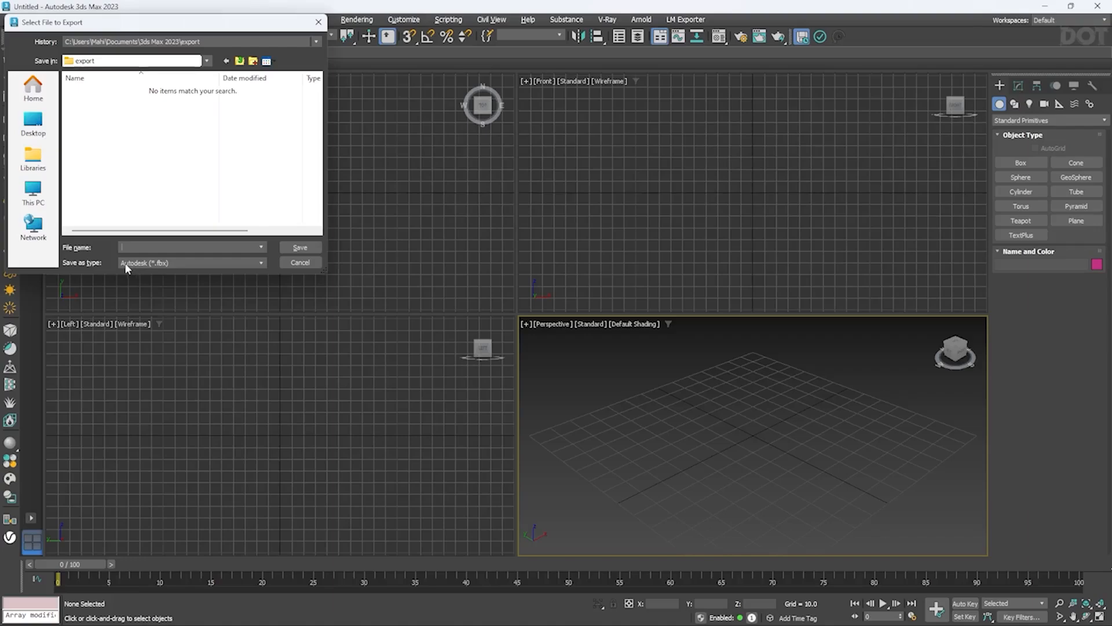
left_click(168, 261)
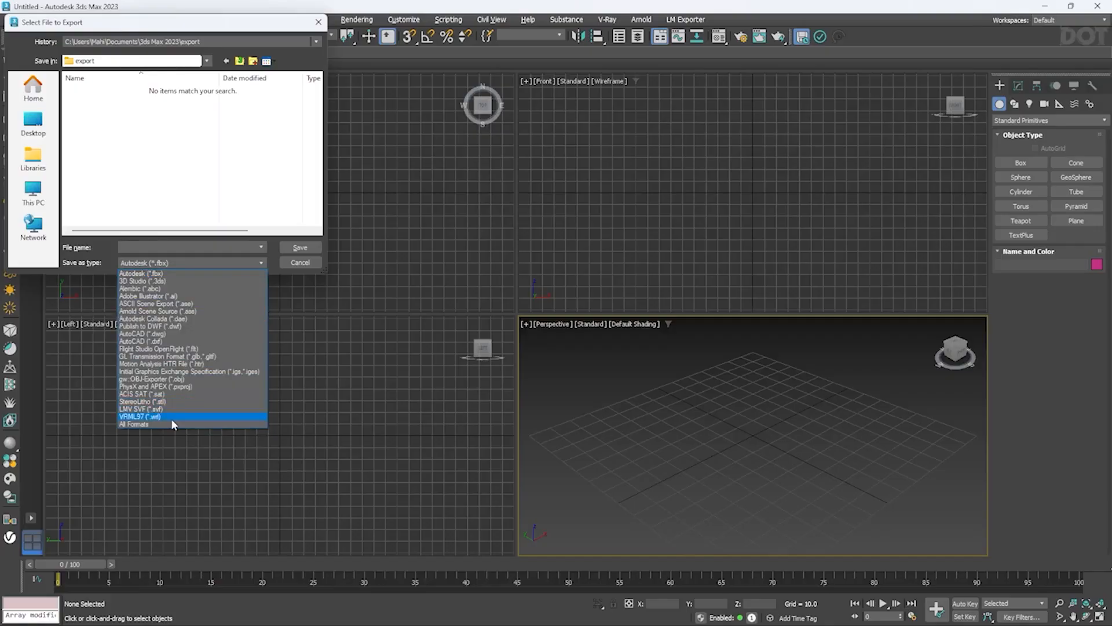
left_click(187, 261)
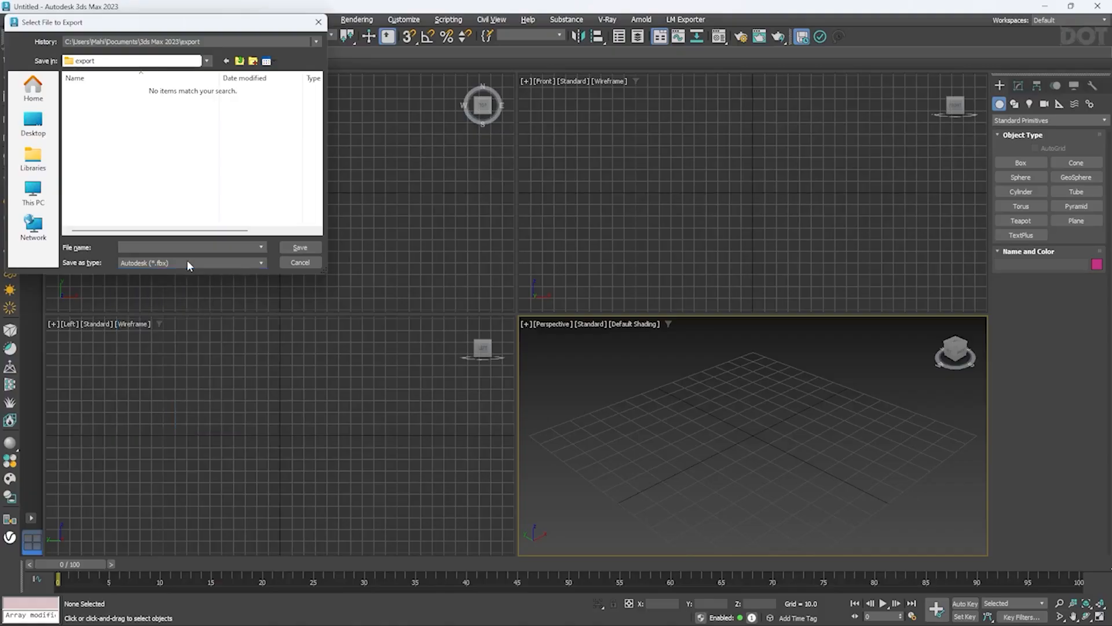
left_click(300, 263)
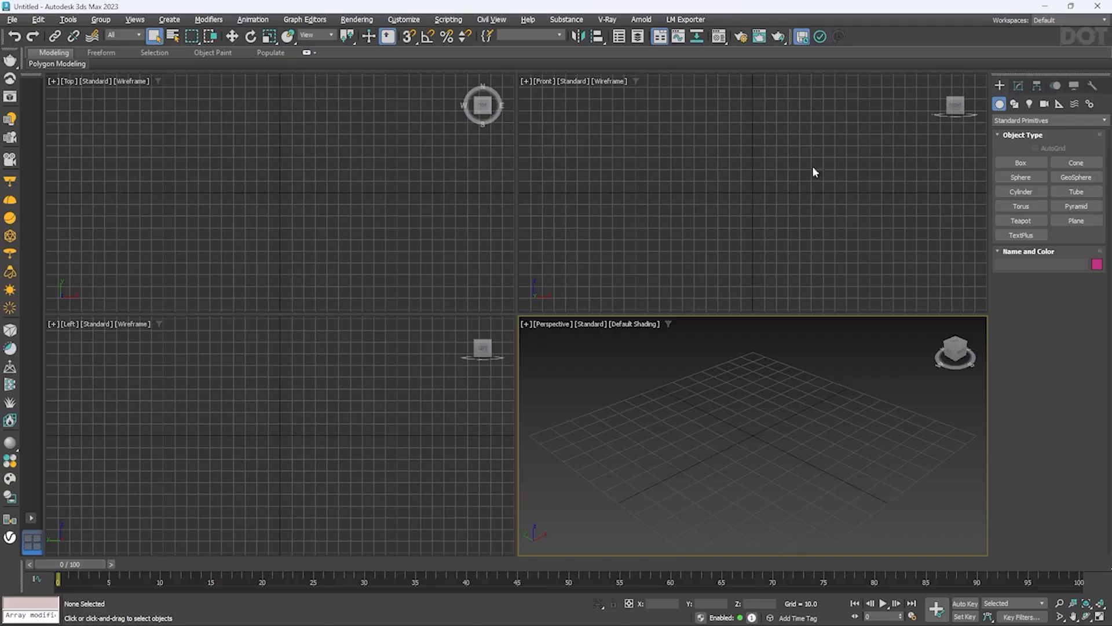
Create a box about 73 long, 98 wide and 61 high in a maximized Perspective view and open its parameters for editing
left_click(1021, 163)
left_click_drag(632, 457, 913, 439)
left_click(887, 314)
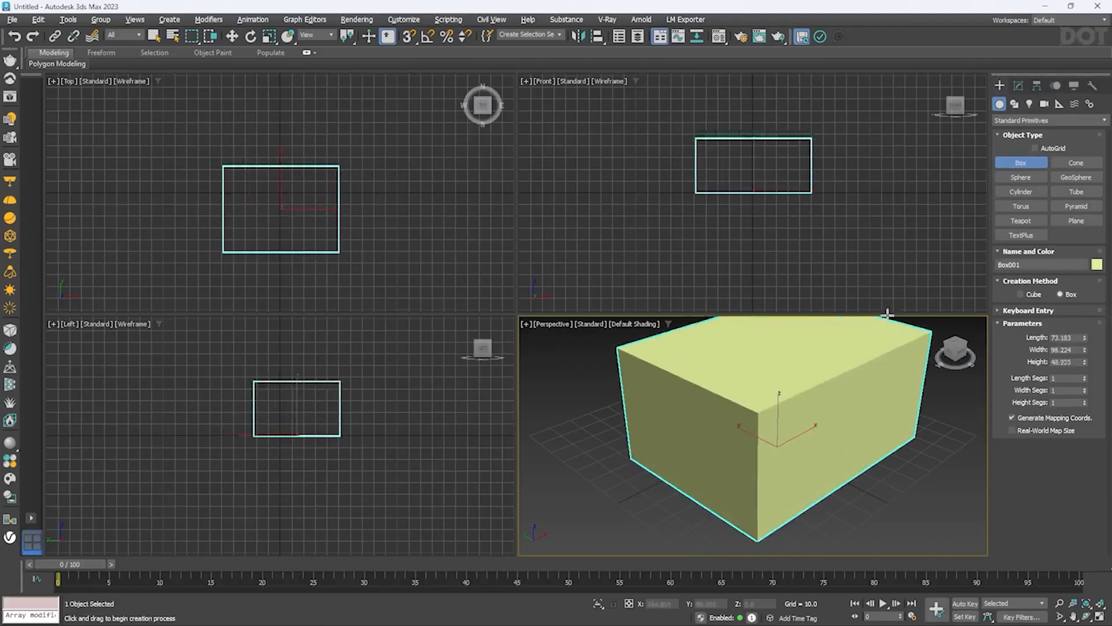
left_click(885, 290)
key("alt+w")
scroll(447, 357, "down", 3)
middle_click_drag(720, 312, 589, 391, "alt")
right_click(580, 450)
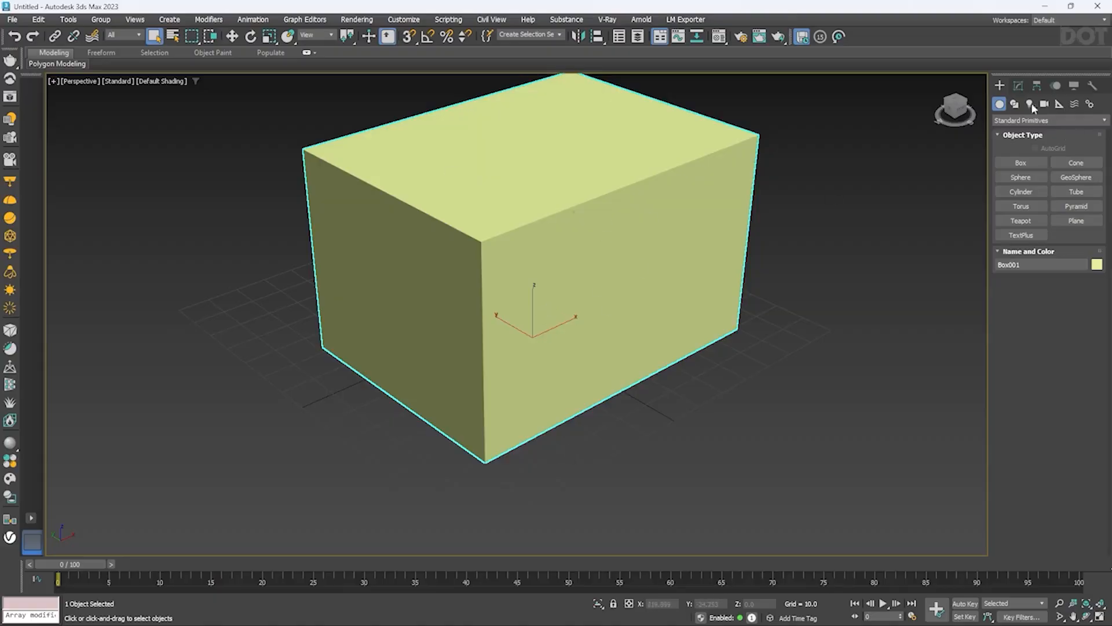
left_click(1019, 85)
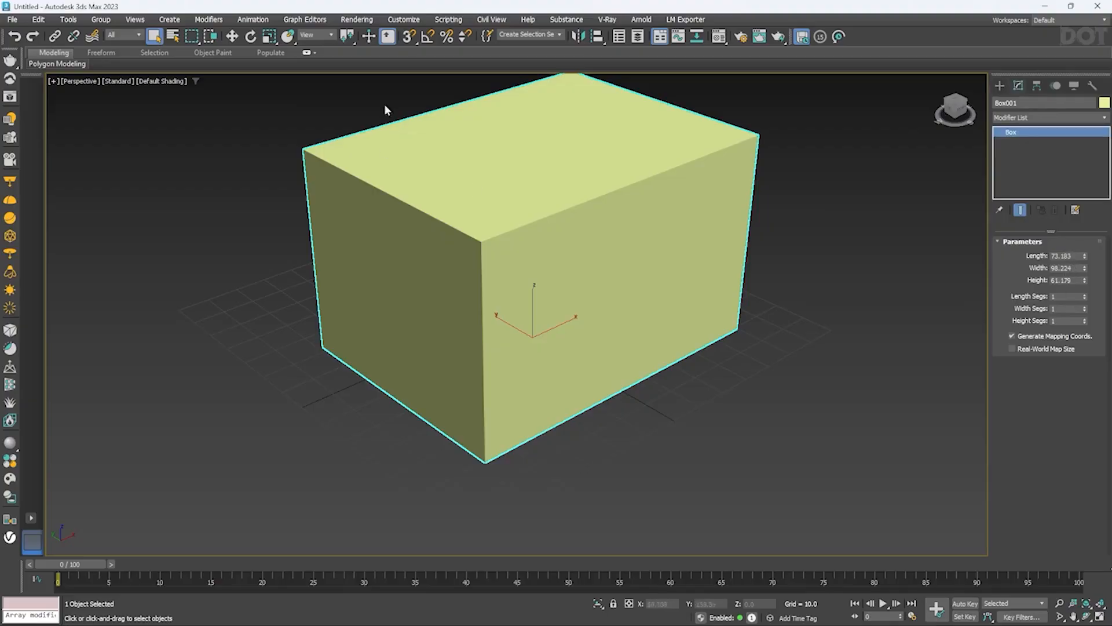
Set the display units to US Standard, Feet w/Fractional Inches, with 1/8 precision
left_click(404, 19)
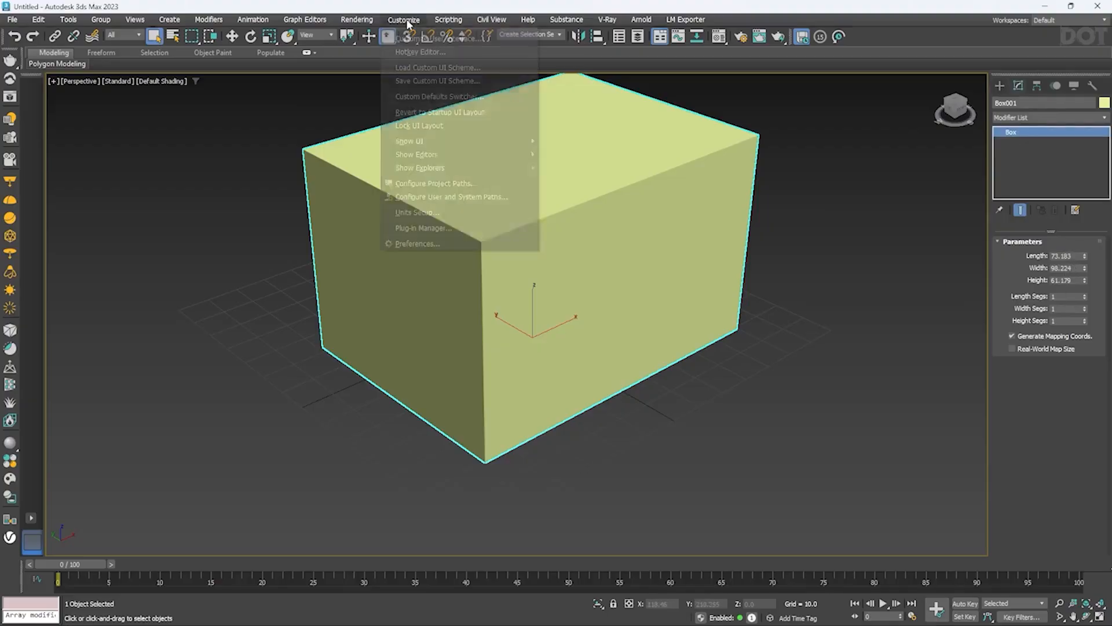
left_click(420, 212)
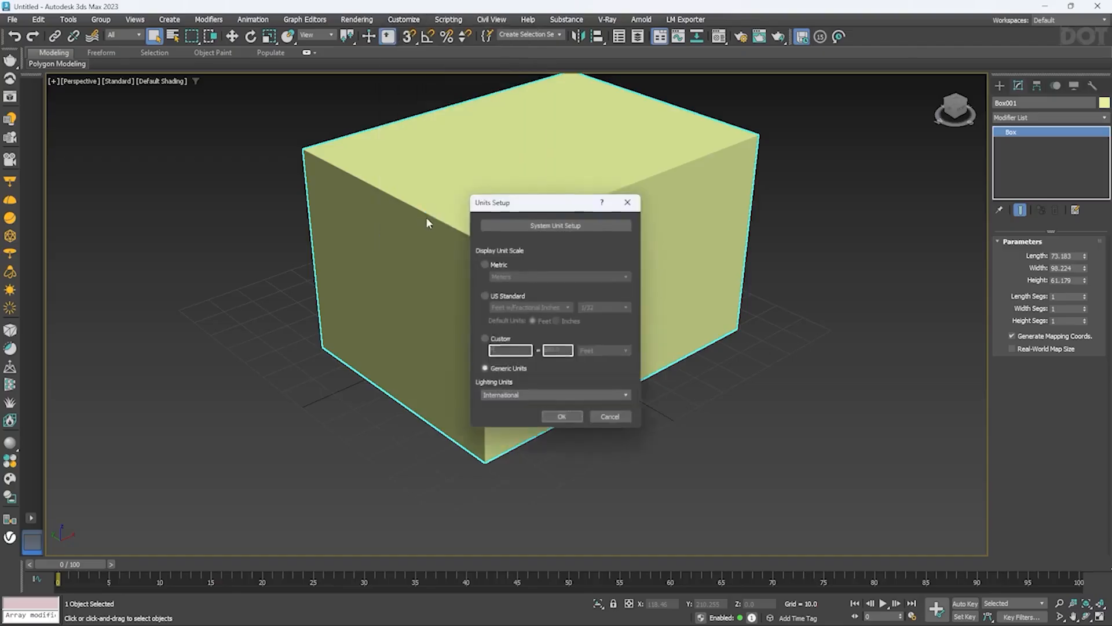
left_click(488, 265)
left_click(514, 275)
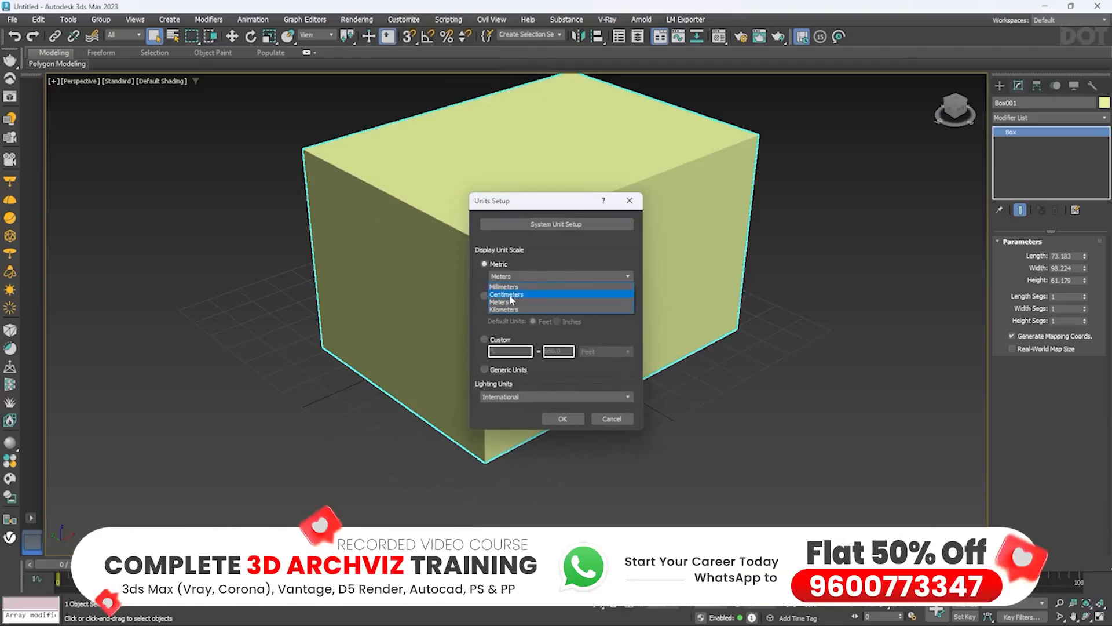
left_click(505, 301)
left_click(485, 296)
left_click(525, 307)
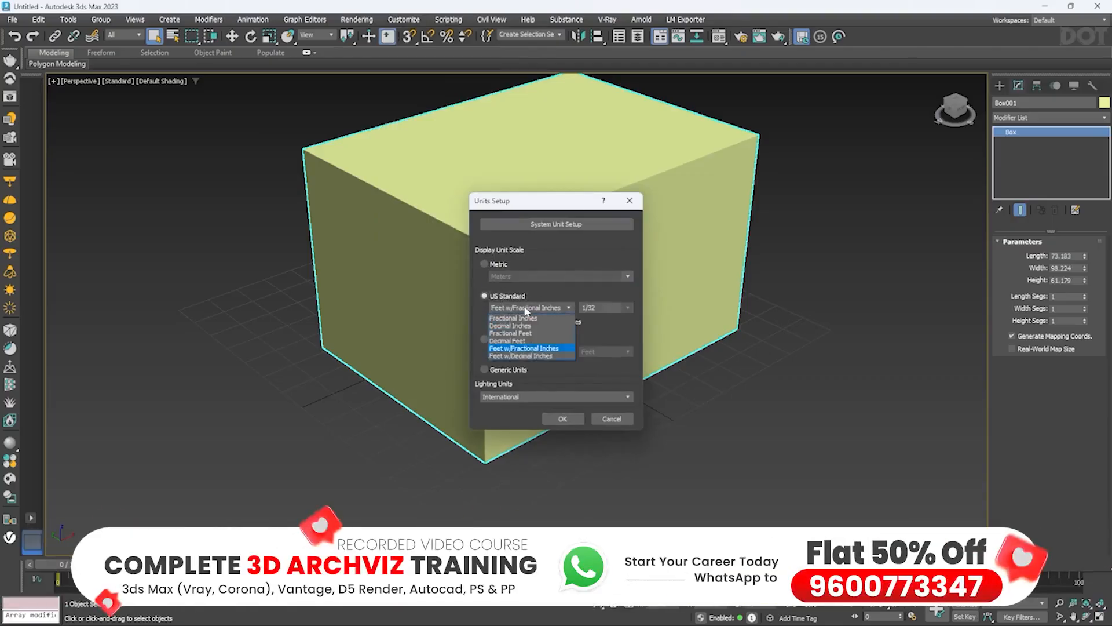
left_click(516, 349)
left_click(588, 307)
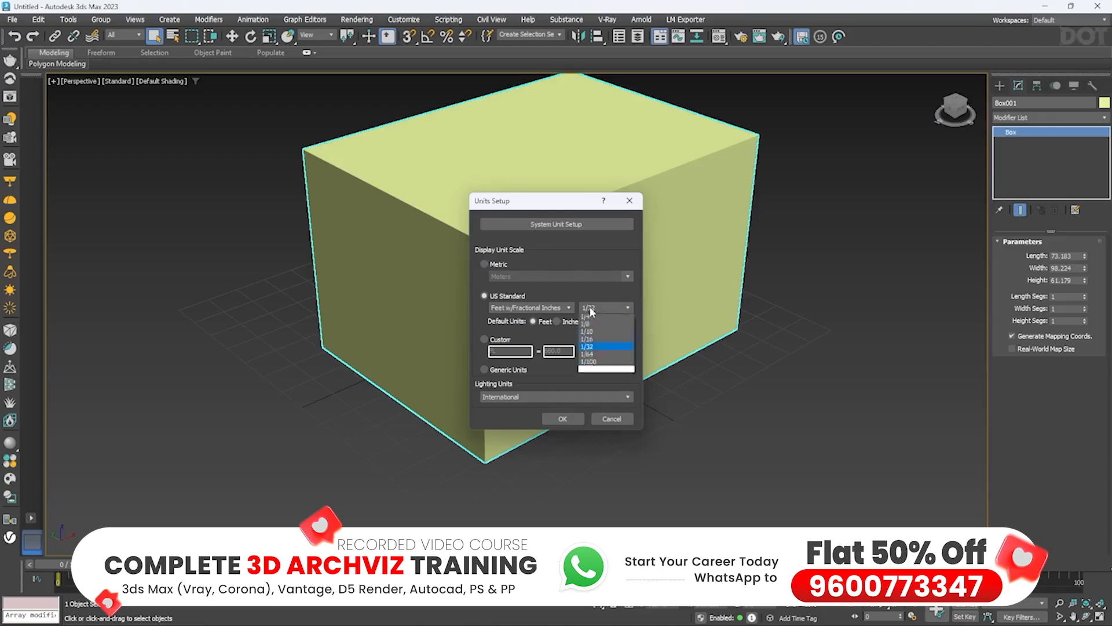
left_click(594, 341)
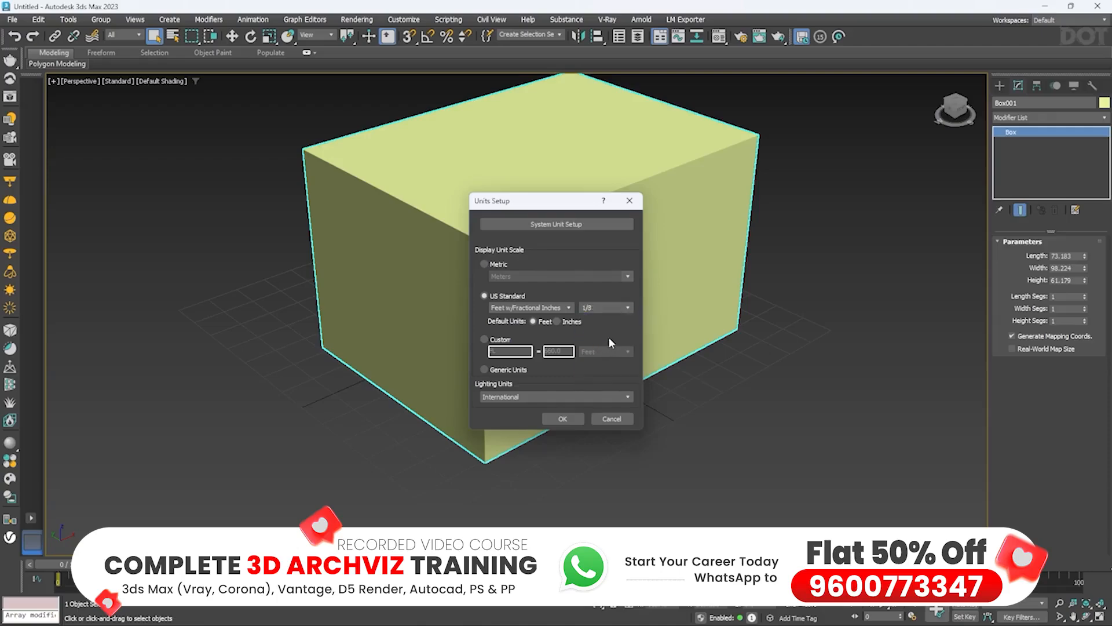
left_click(562, 419)
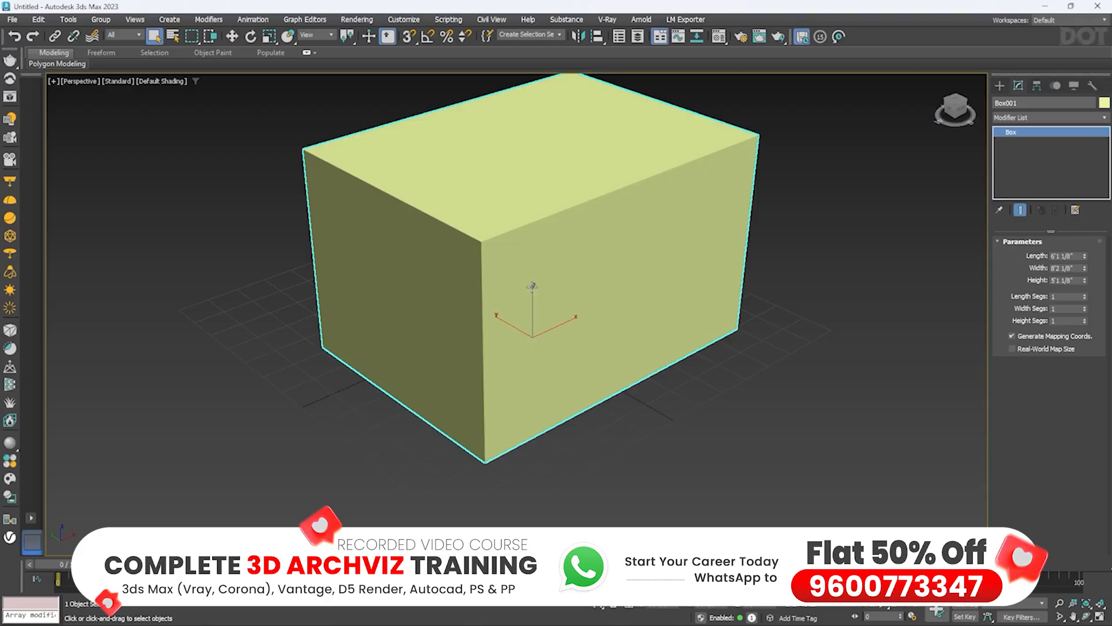
Set the box's length and width to 10 feet each
left_click(1060, 256)
type("10")
key("Tab")
type("10")
key("Tab")
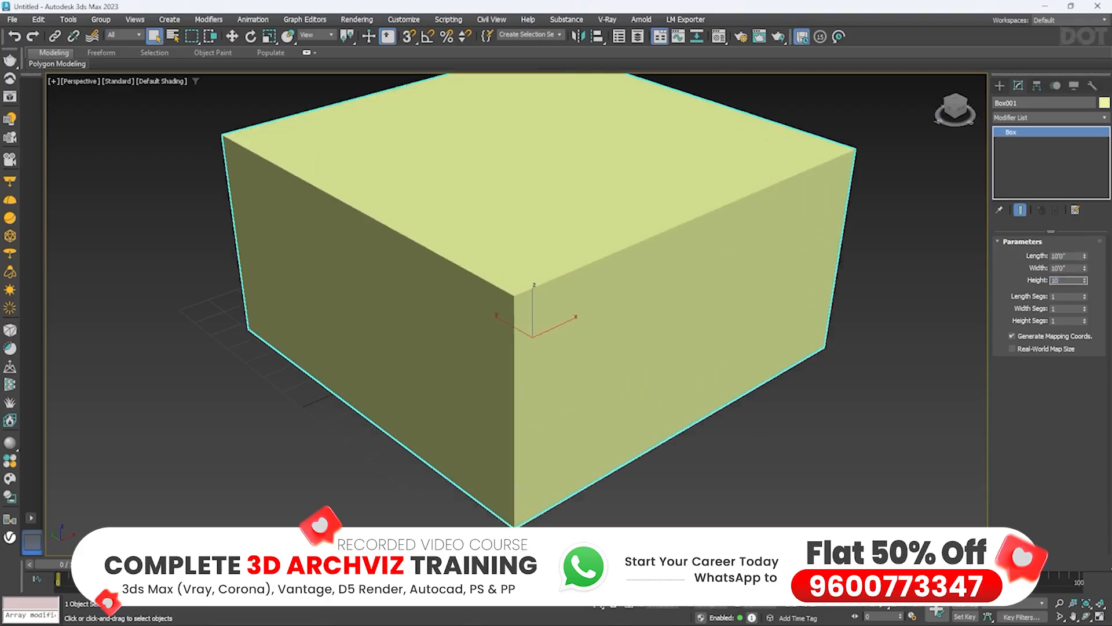
type("111")
key("Return")
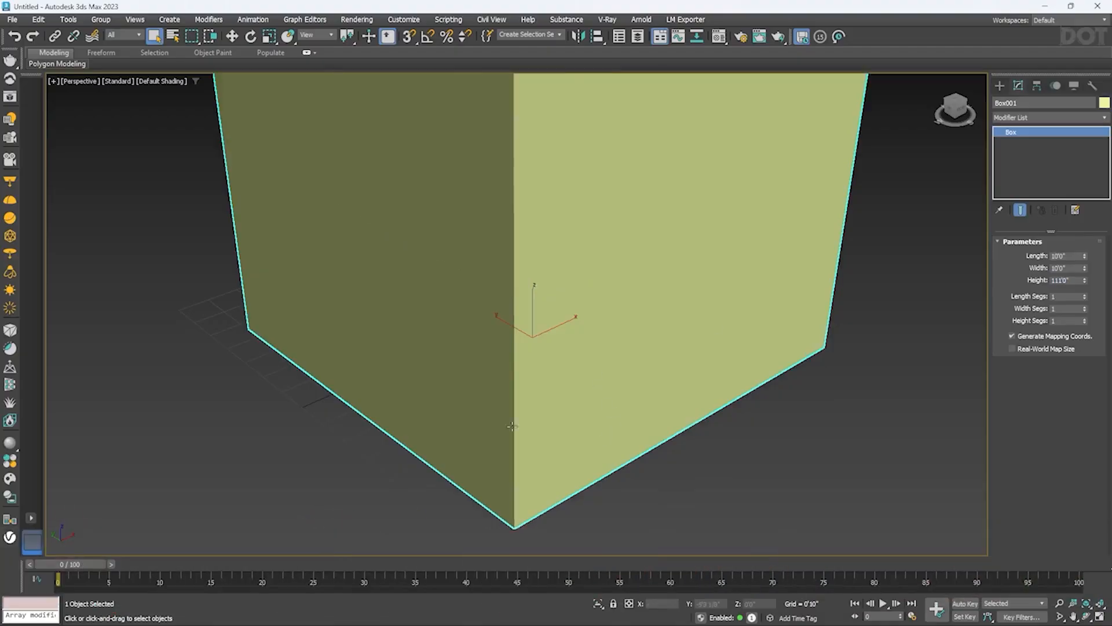
scroll(467, 439, "down", 3)
scroll(559, 299, "down", 4)
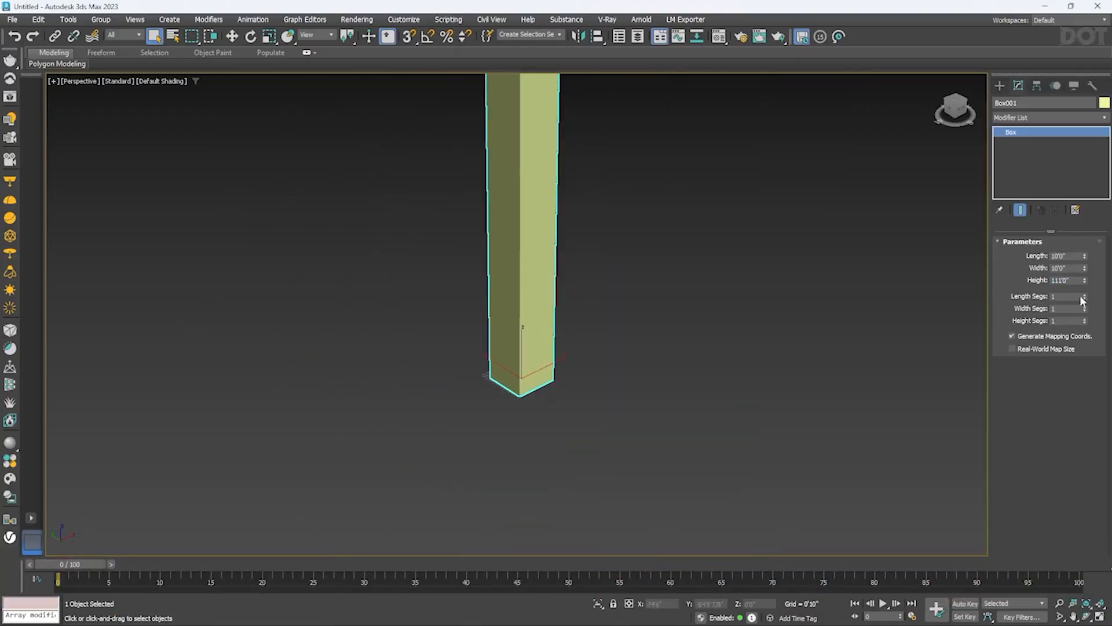
Set the box's height to 11 feet and frame the whole box in the Perspective view
double_click(1063, 280)
type("10")
key("Return")
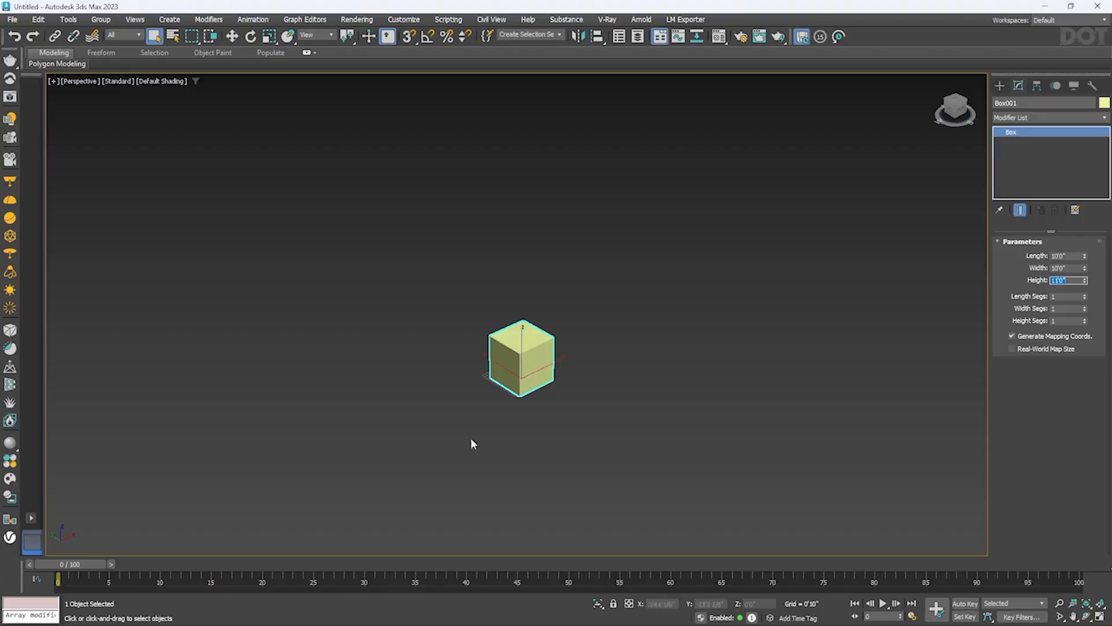
left_click(470, 437)
key("z")
middle_click_drag(592, 364, 544, 376, "alt")
left_click(540, 363)
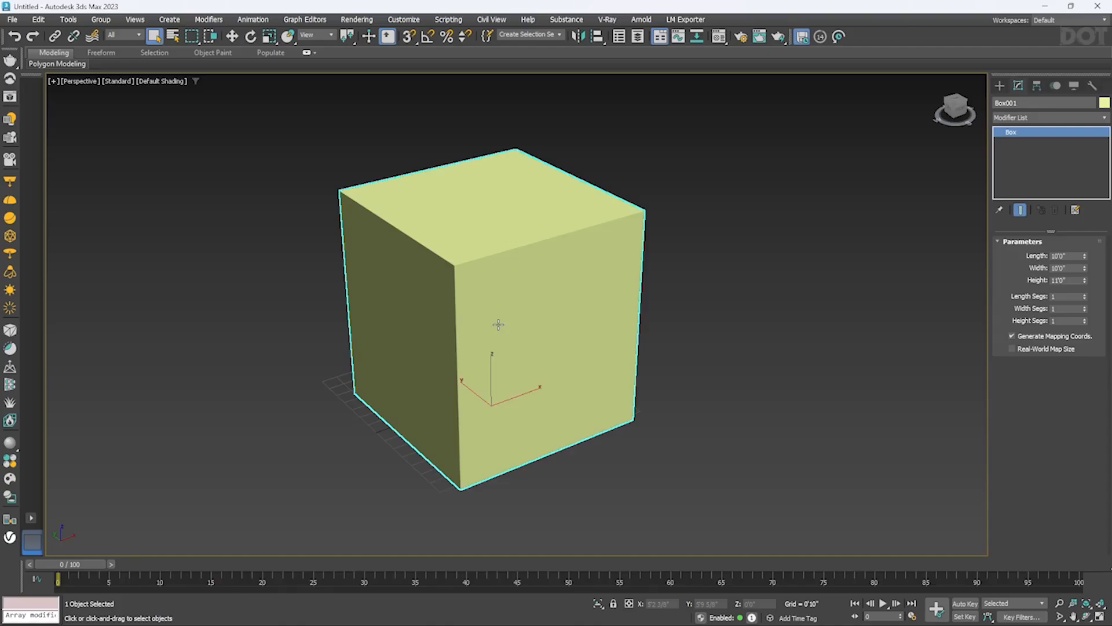
Turn on edged faces in the Perspective view and inspect the box from outside and inside
mouse_move(496, 326)
middle_mouse_down("alt")
mouse_move(620, 332)
mouse_move(422, 319)
mouse_move(481, 326)
middle_mouse_up("alt")
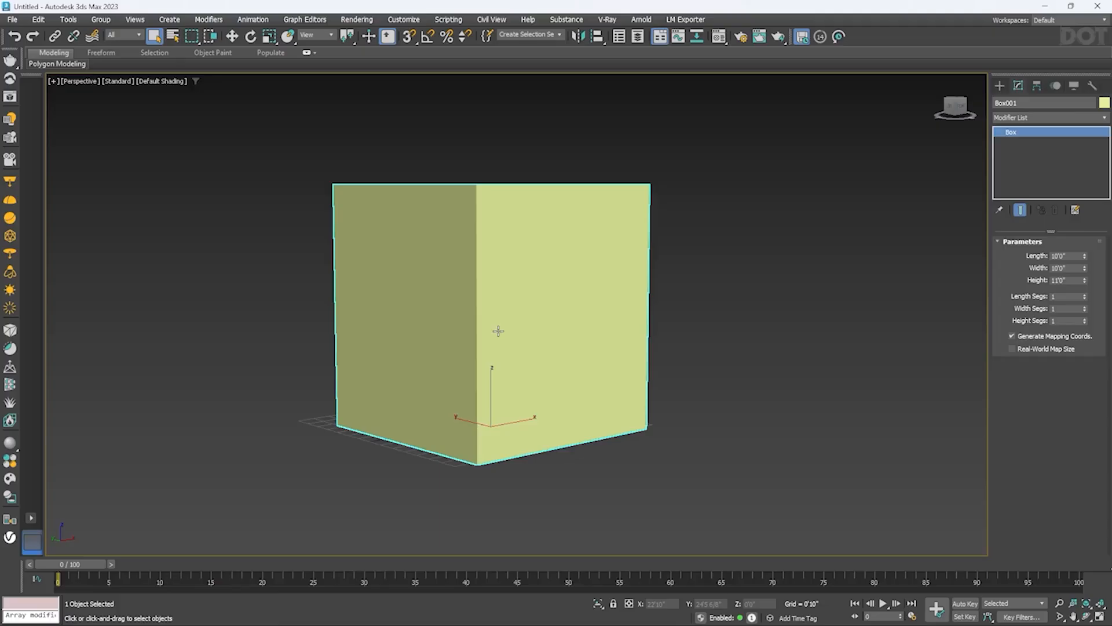
scroll(493, 344, "up", 10)
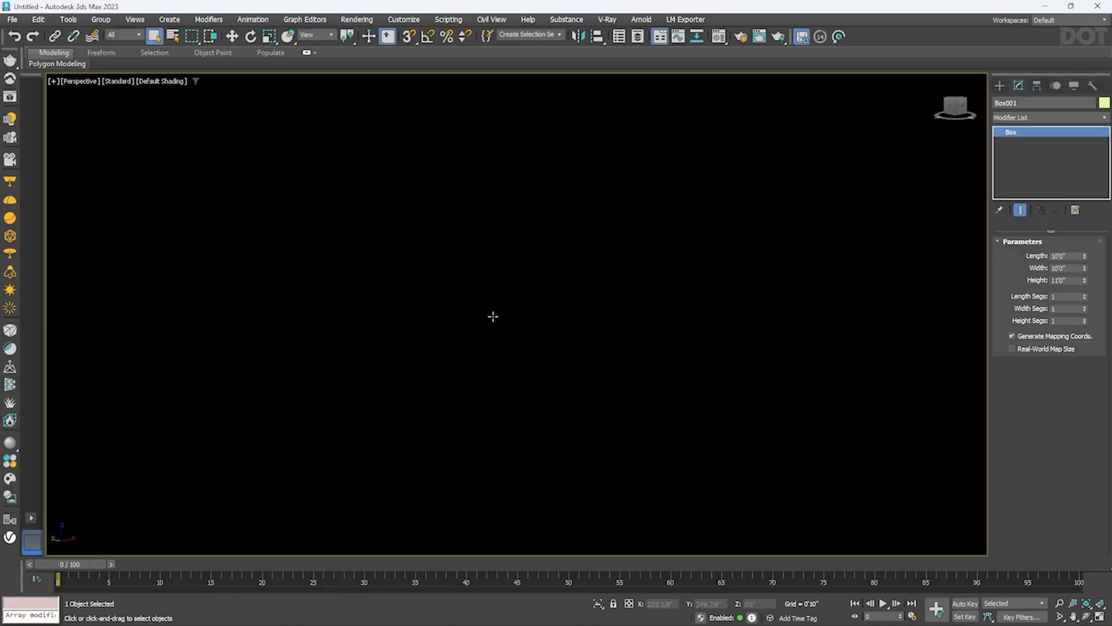
key("F4")
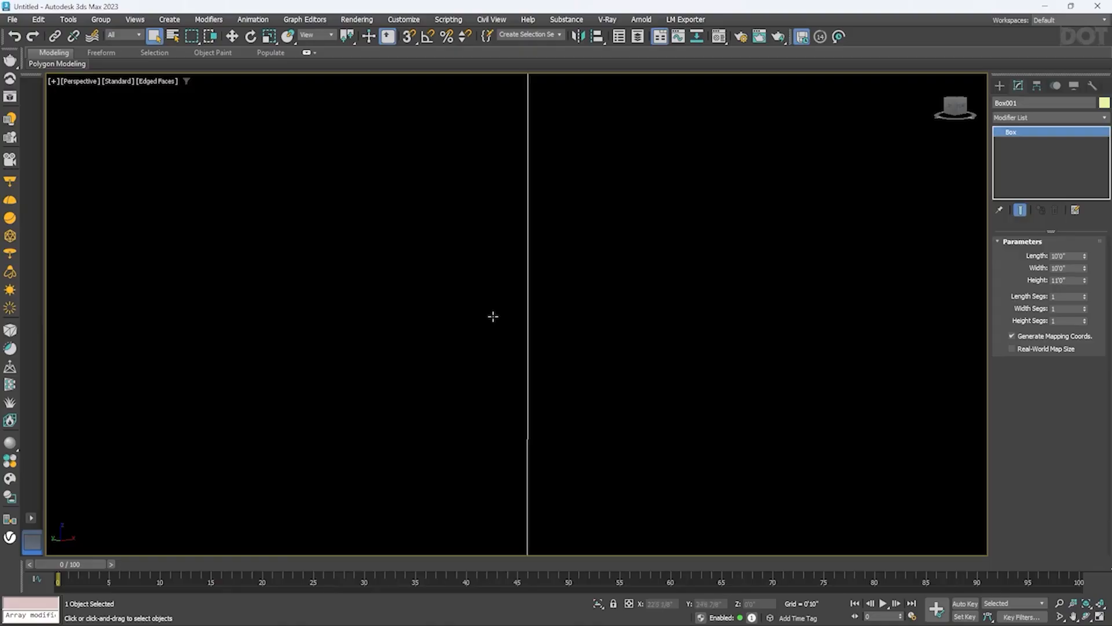
middle_click_drag(533, 277, 684, 328, "alt")
scroll(483, 301, "down", 6)
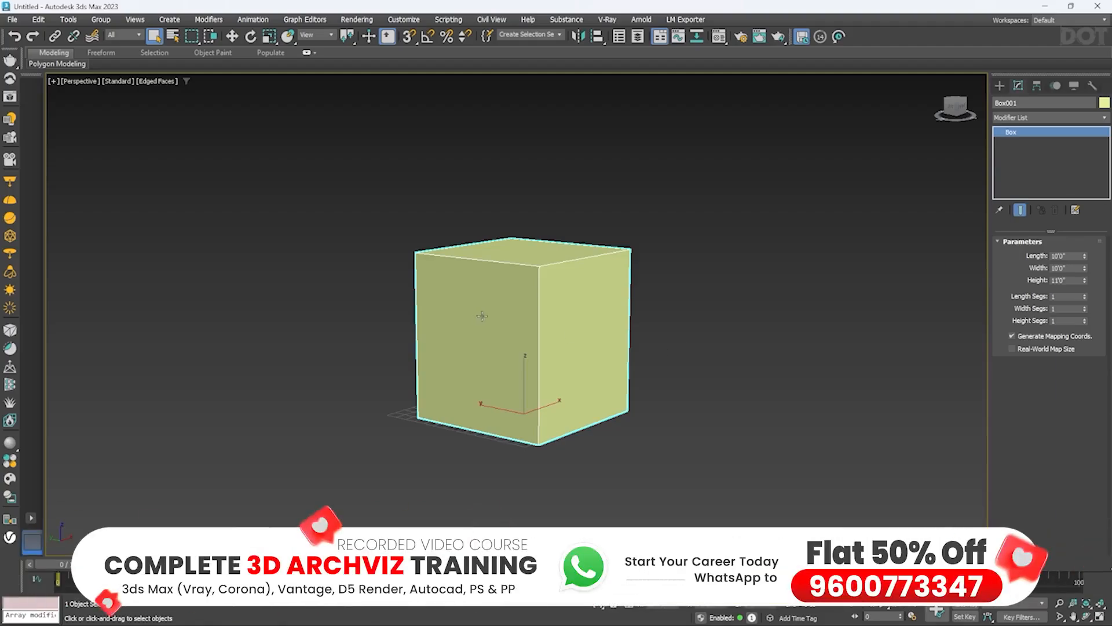
scroll(531, 347, "up", 6)
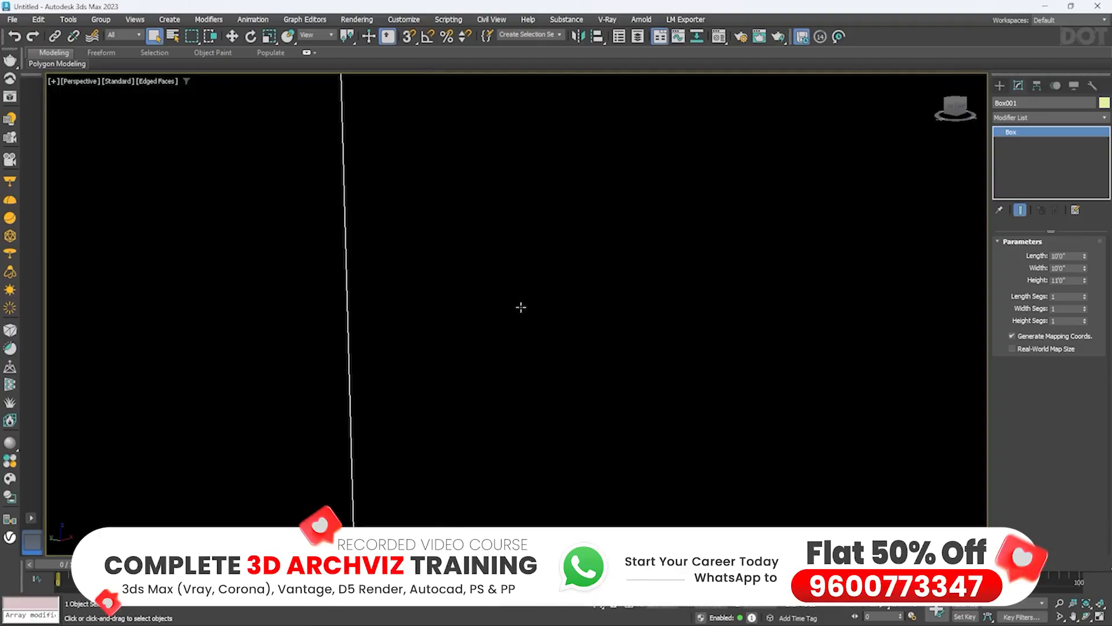
scroll(519, 307, "down", 6)
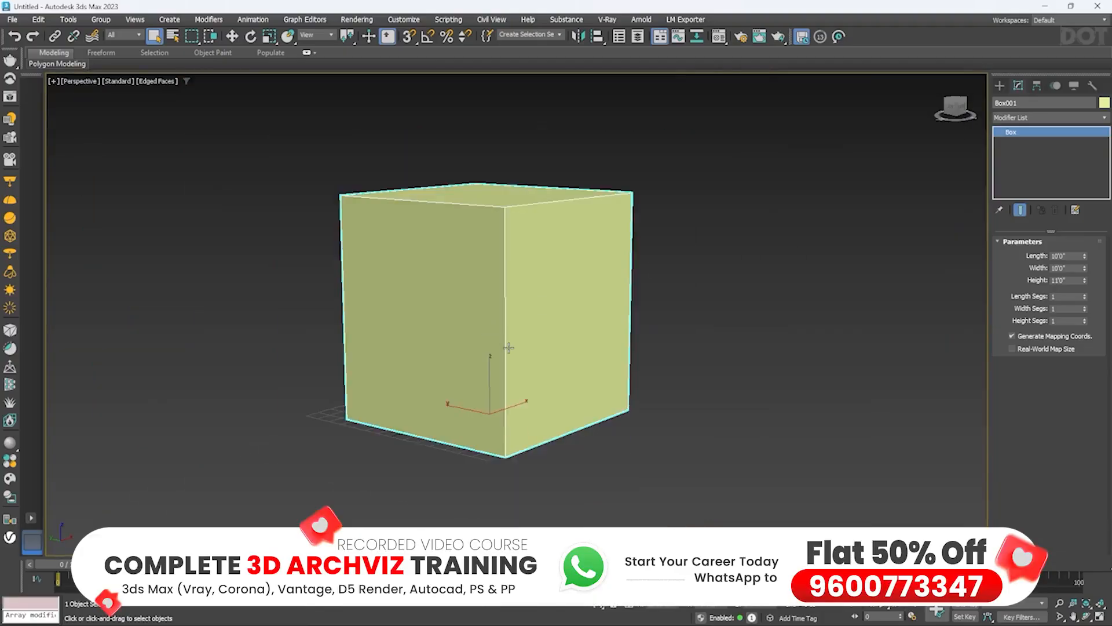
Add a Shell modifier to the box
left_click(1043, 117)
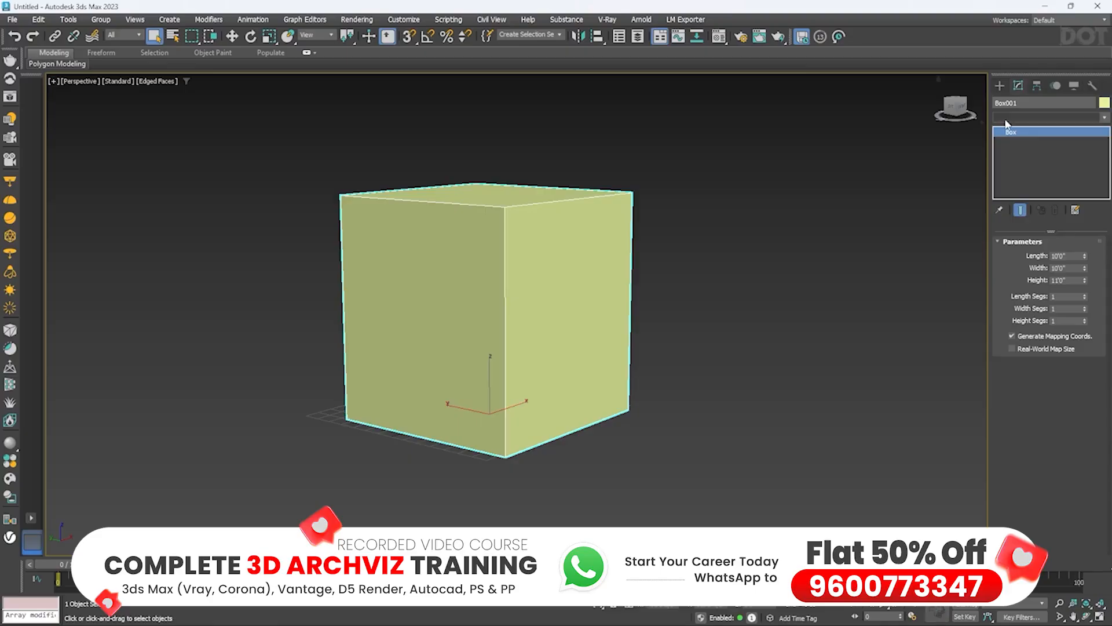
type("sh")
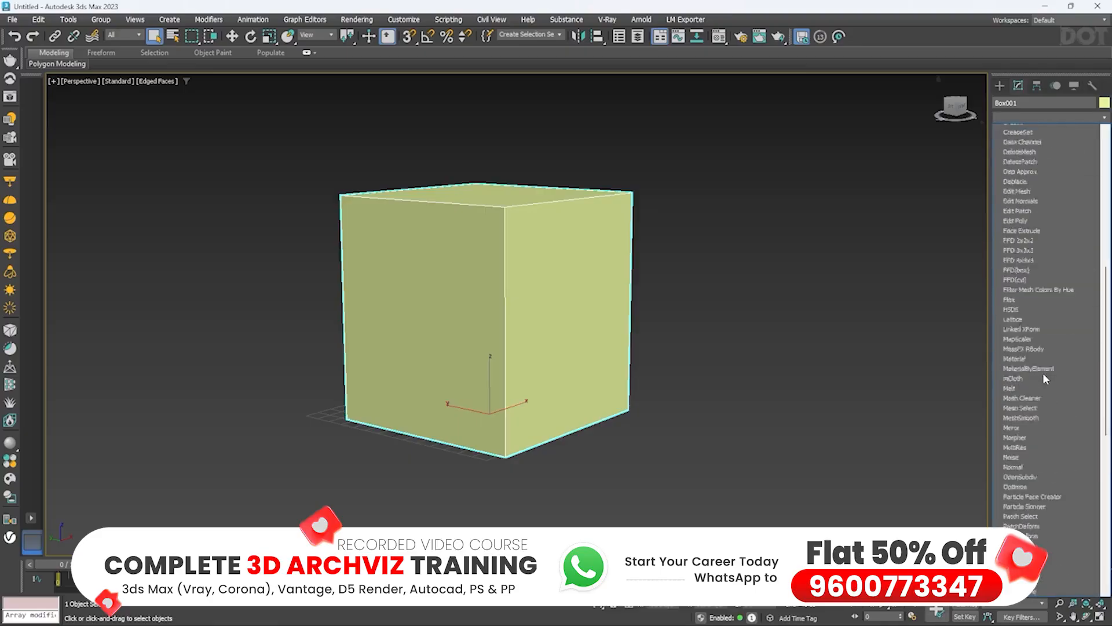
left_click(1014, 179)
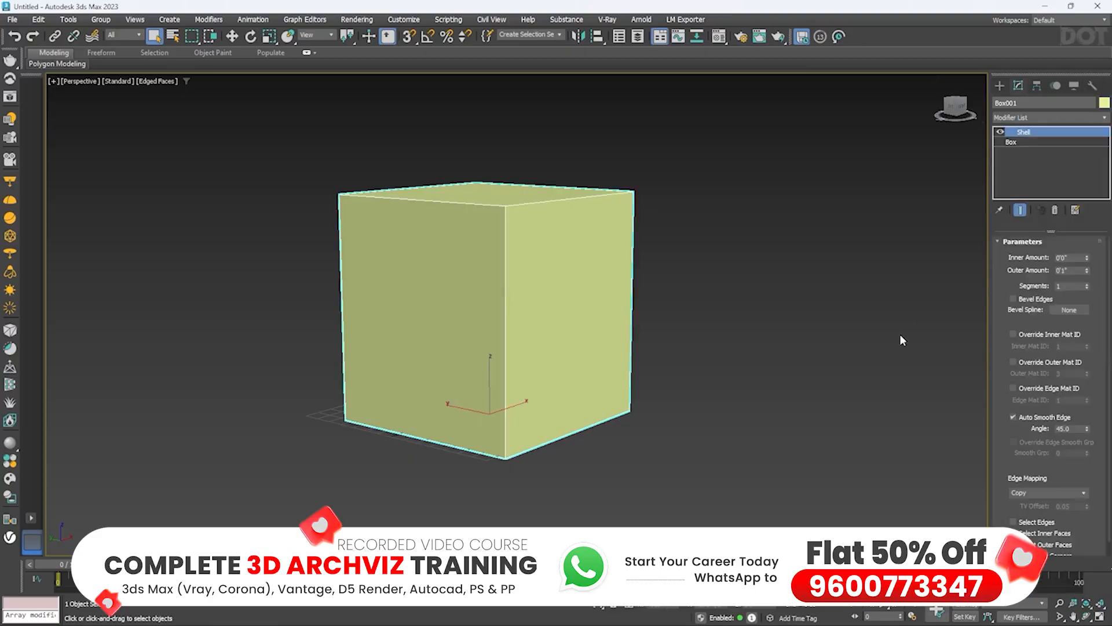
Examine the shell's wall thickness at the box's corner in wireframe, and return to the shaded display
key("F3")
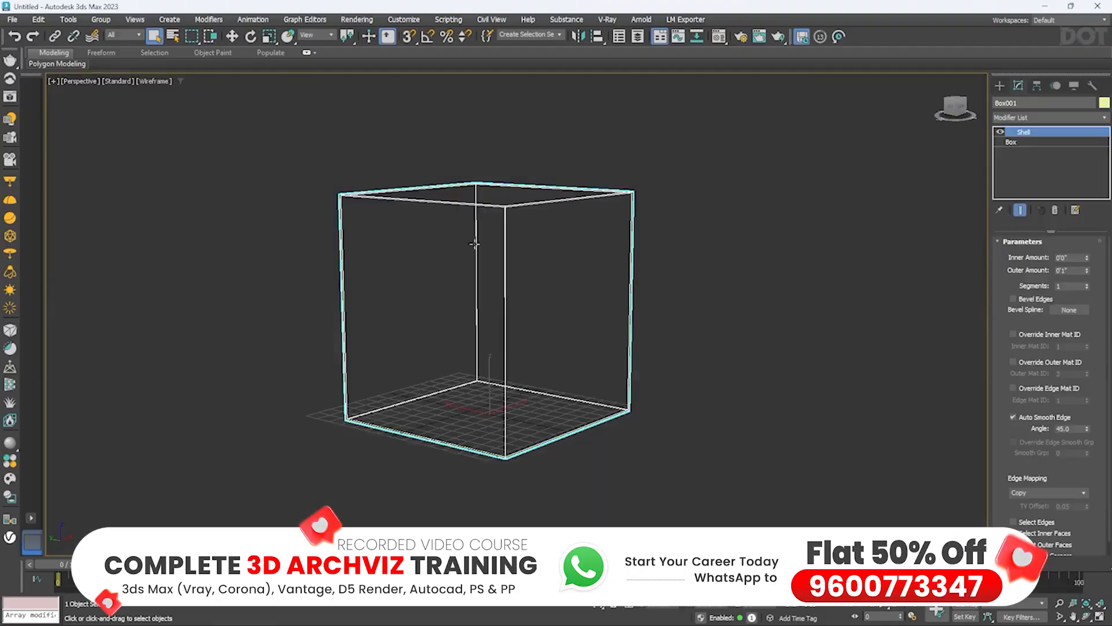
middle_click_drag(474, 244, 343, 259, "alt")
scroll(343, 259, "up", 5)
scroll(435, 266, "down", 3)
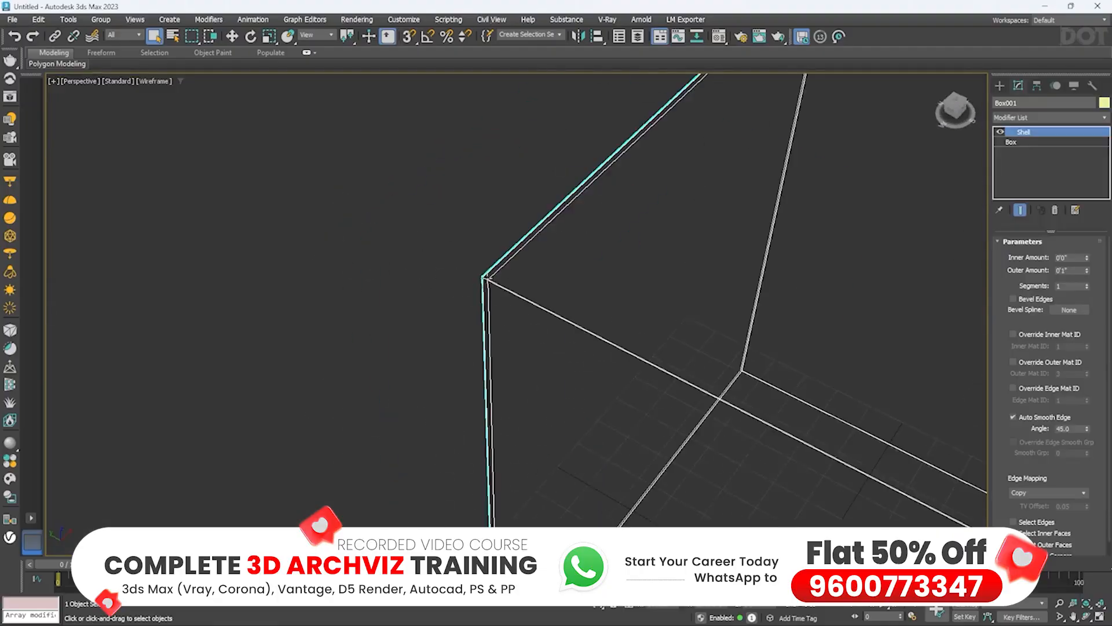
scroll(442, 250, "down", 5)
key("F3")
mouse_move(712, 339)
middle_mouse_down("alt")
mouse_move(706, 284)
mouse_move(644, 299)
middle_mouse_up("alt")
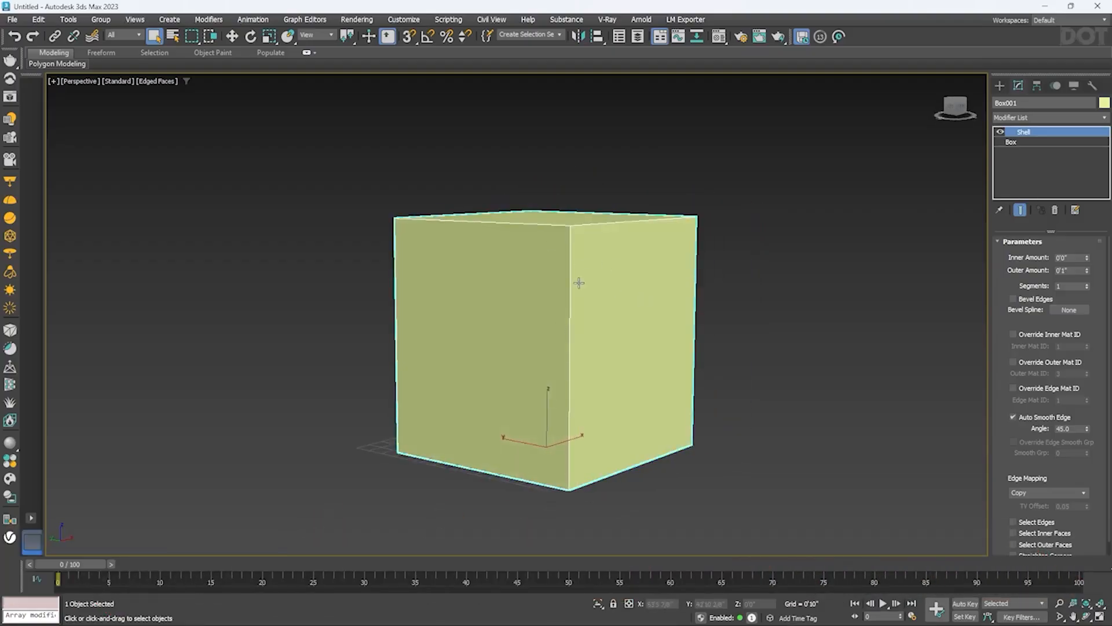
Look inside the shelled box to check how its inner walls and floor are displayed
scroll(566, 337, "up", 10)
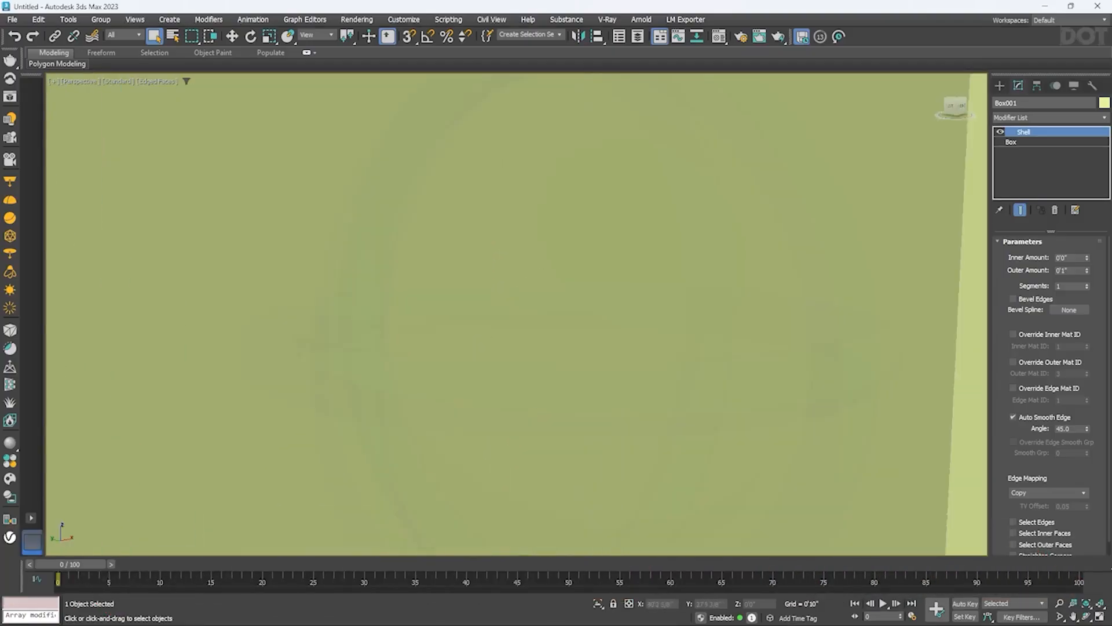
scroll(566, 313, "up", 3)
scroll(566, 301, "down", 2)
middle_click_drag(565, 294, 672, 210)
scroll(676, 195, "down", 3)
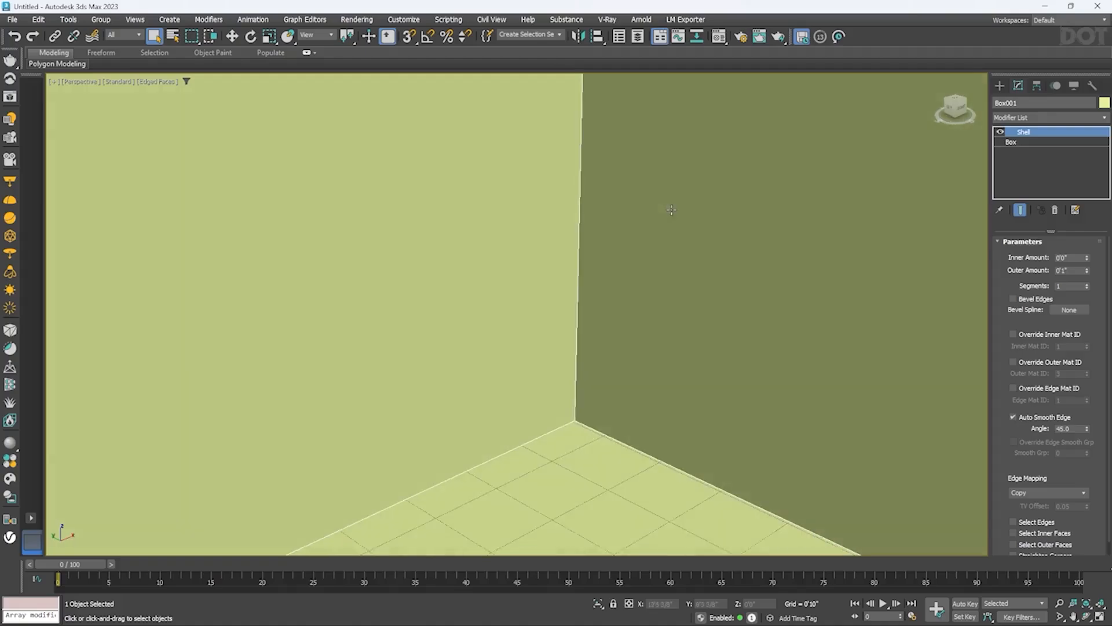
Remove the Shell modifier from the box
key("z")
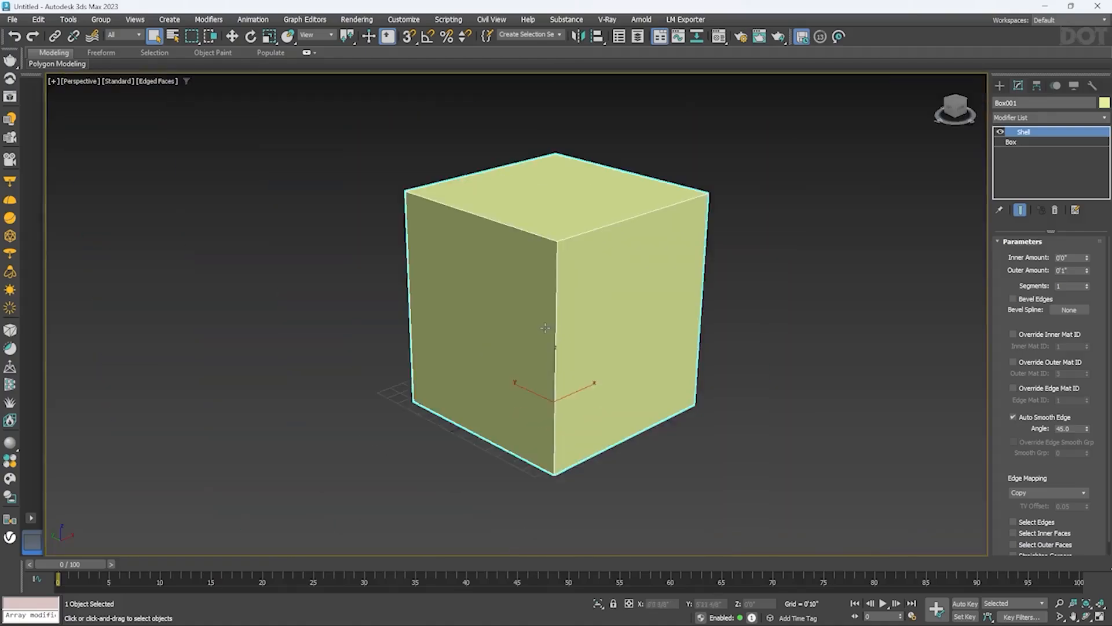
scroll(558, 298, "up", 2)
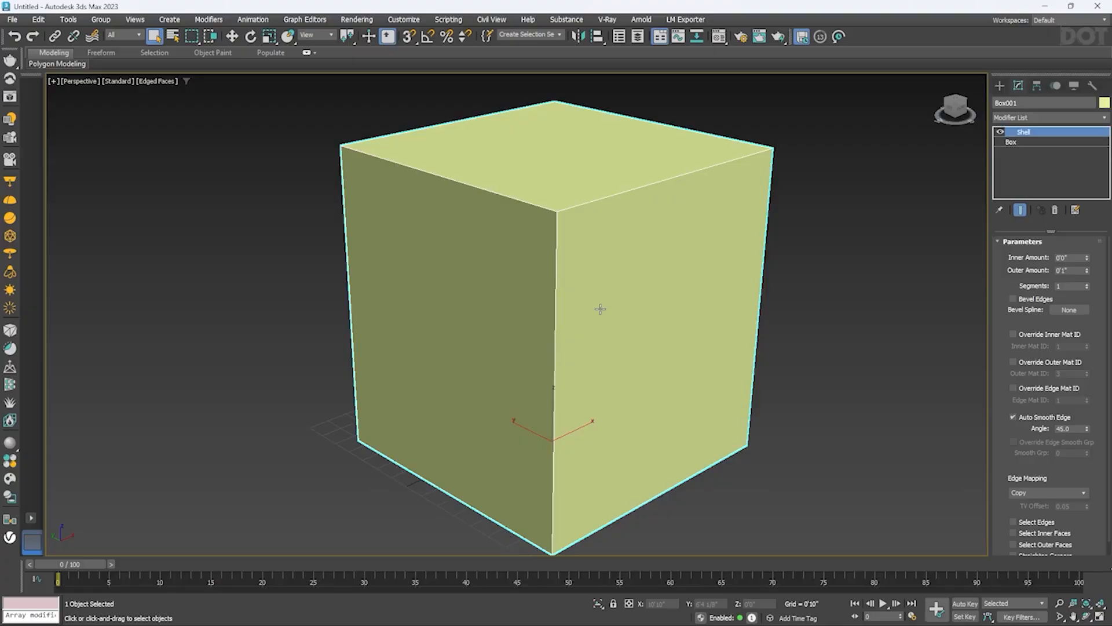
left_click(1055, 210)
scroll(624, 380, "down", 3)
mouse_move(624, 380)
middle_mouse_down("alt")
mouse_move(633, 355)
mouse_move(625, 364)
middle_mouse_up("alt")
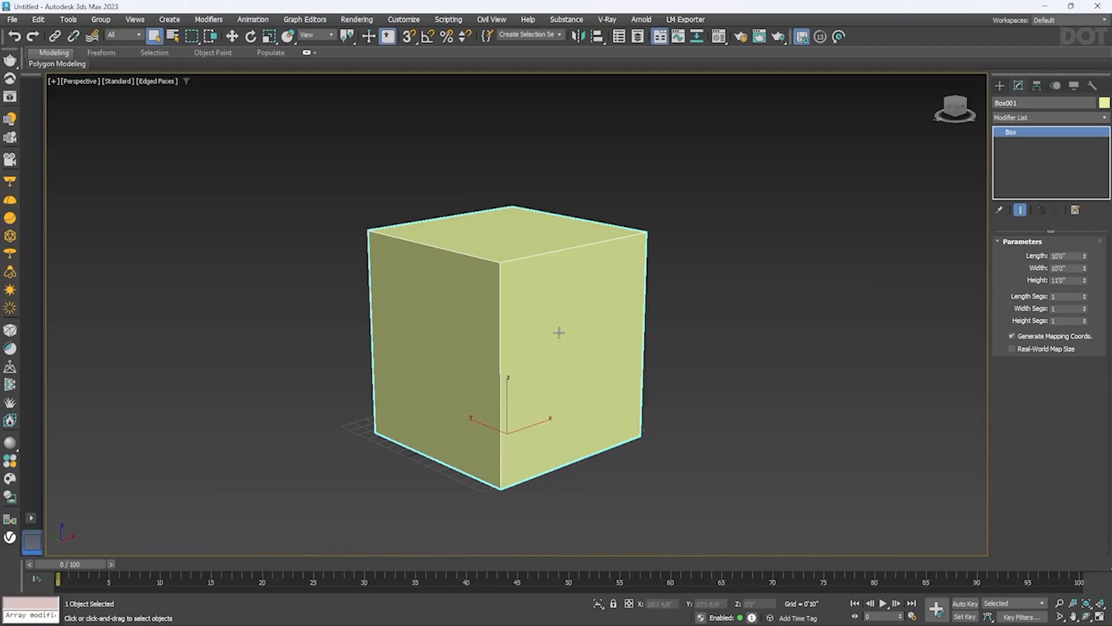
Check the file types offered for saving and for exporting the scene, cancelling both dialogs
left_click(11, 19)
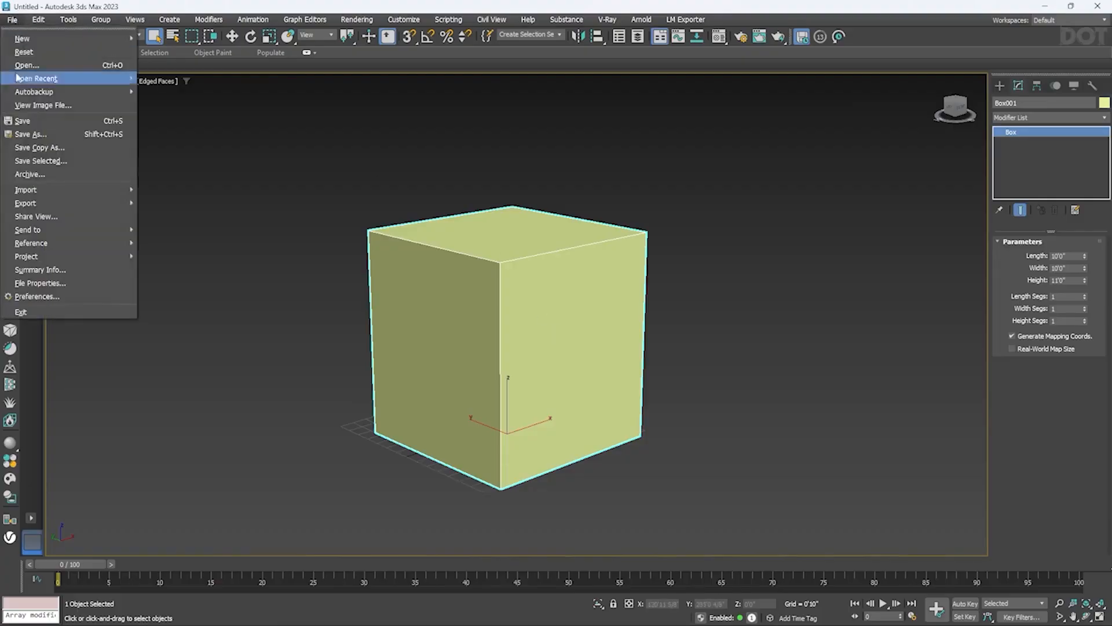
left_click(71, 137)
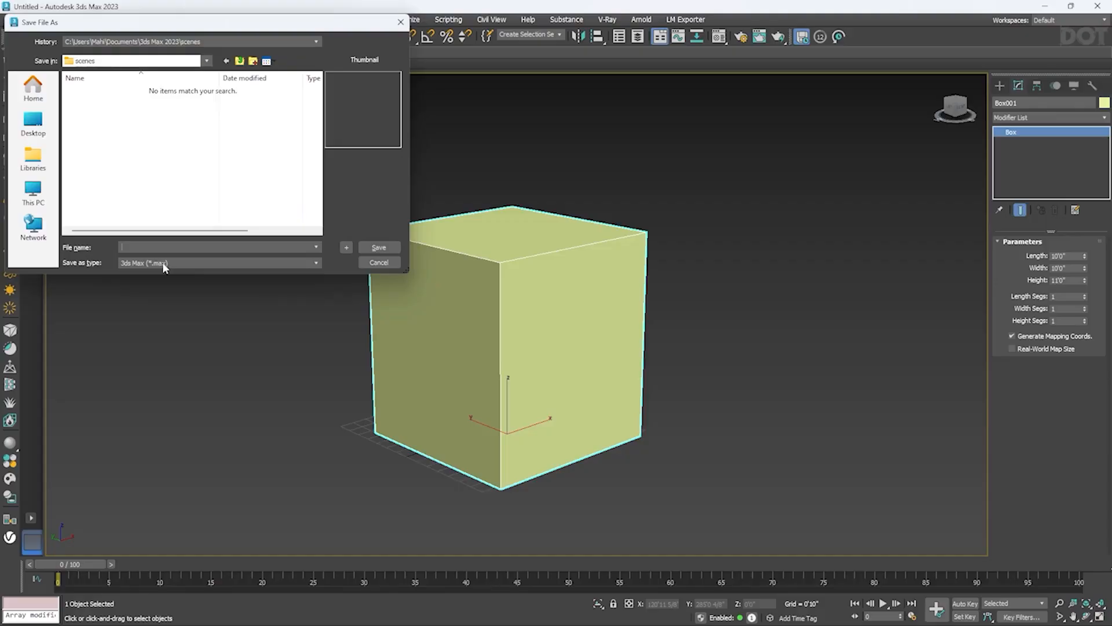
left_click(396, 263)
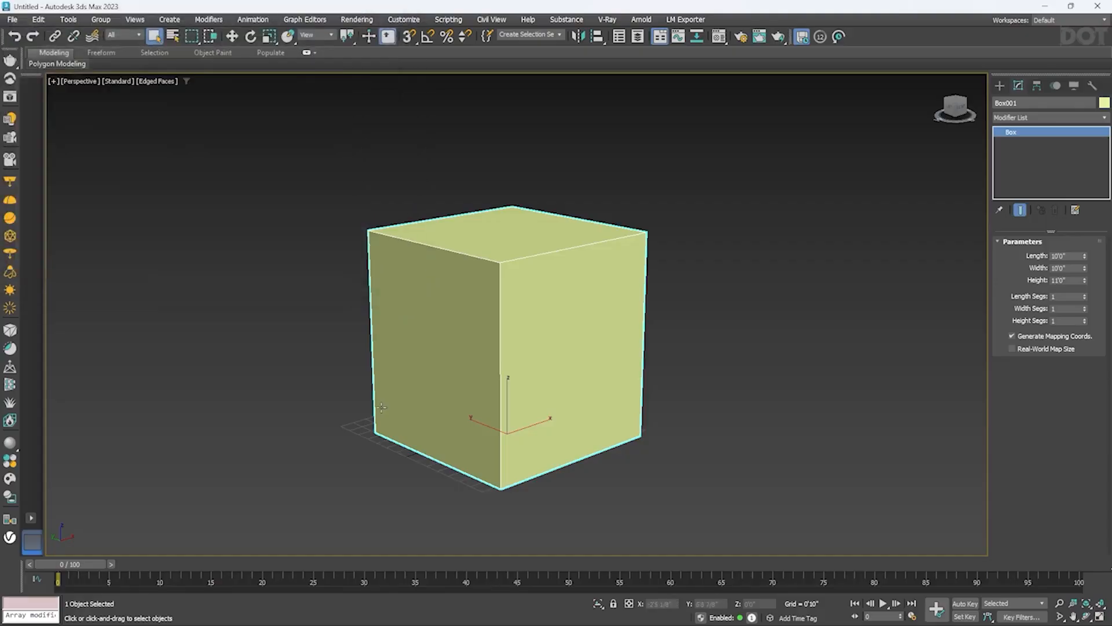
left_click(12, 21)
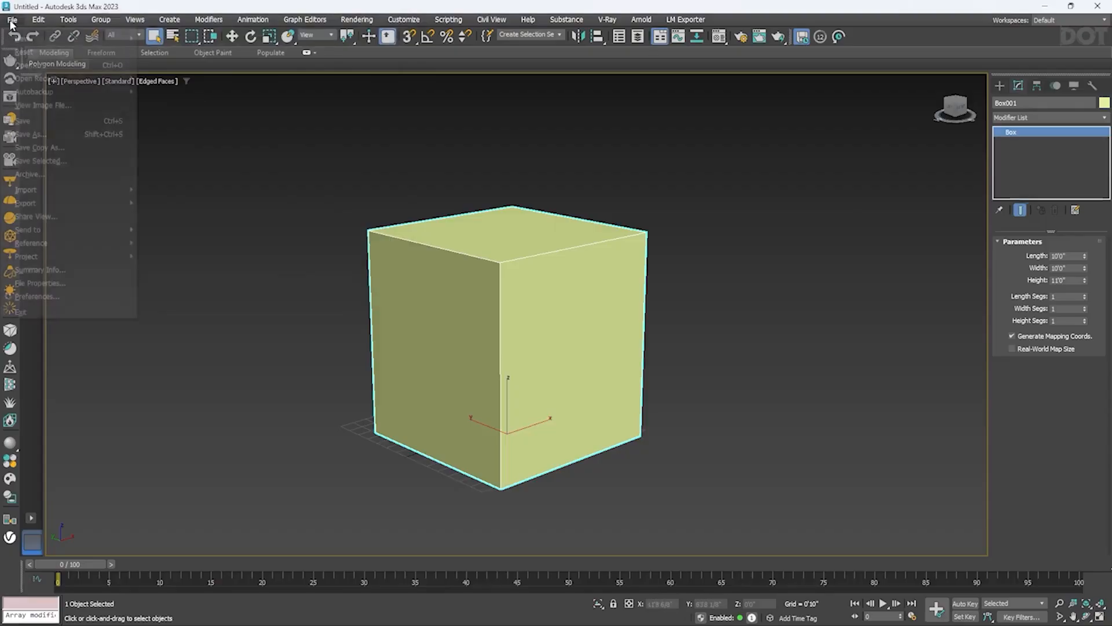
mouse_move(89, 209)
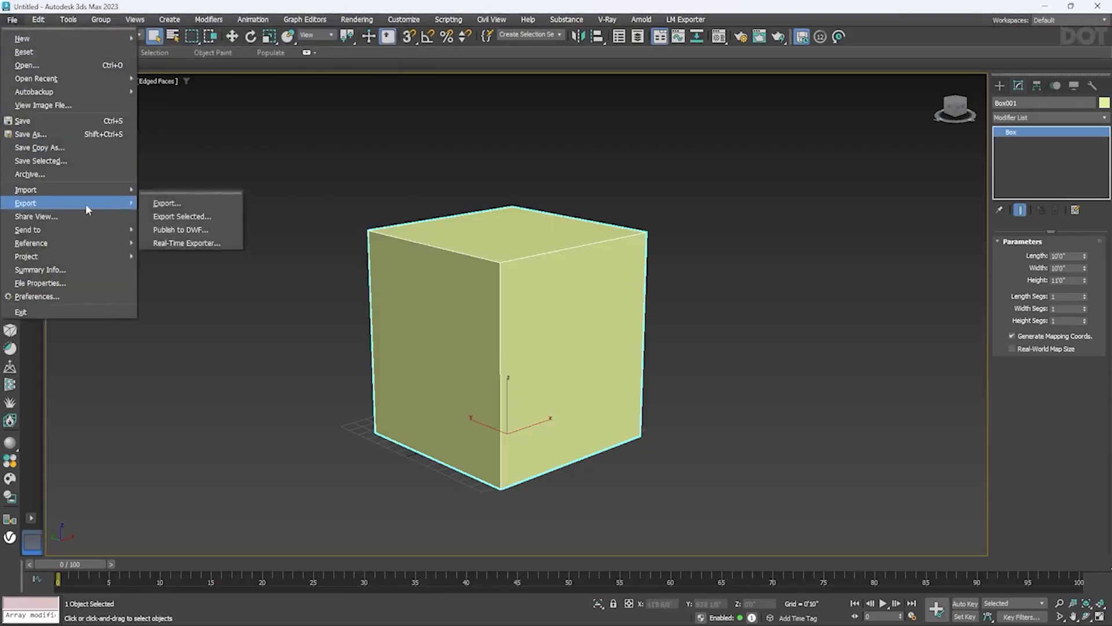
left_click(166, 203)
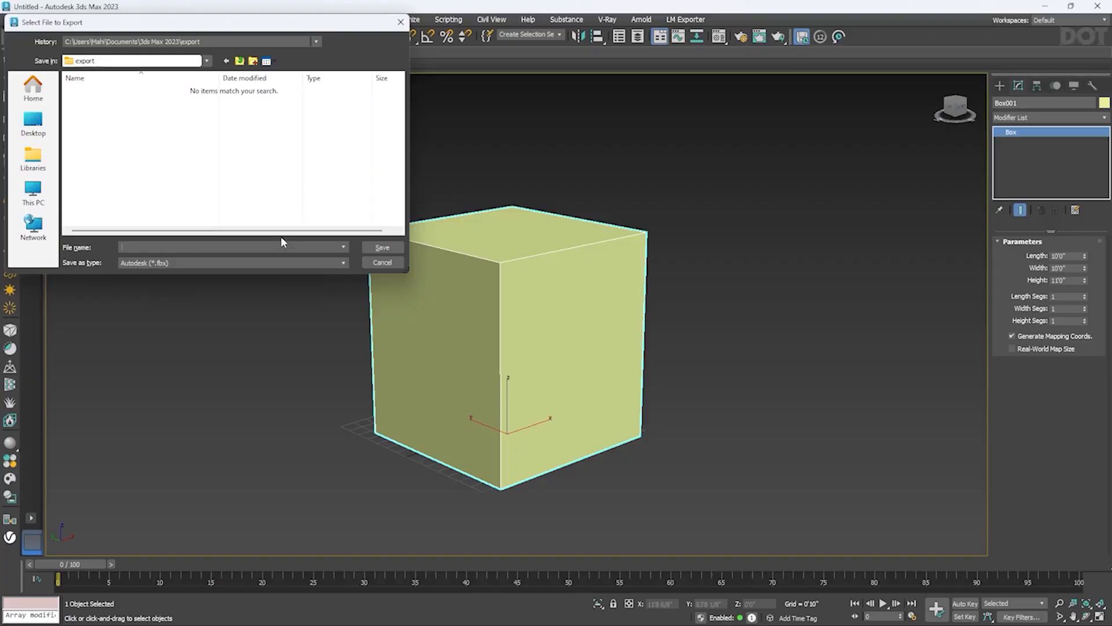
left_click(383, 263)
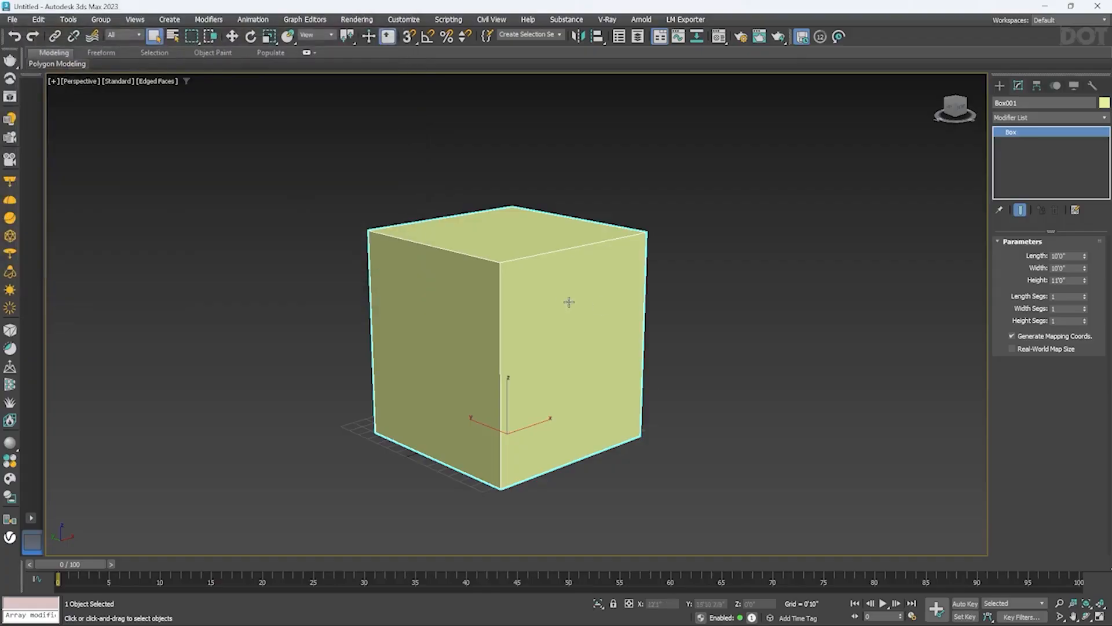
Compare the box in wireframe, shaded and edged-faces display, and return to shaded with edged faces
key("F3")
key("F3")
key("F3")
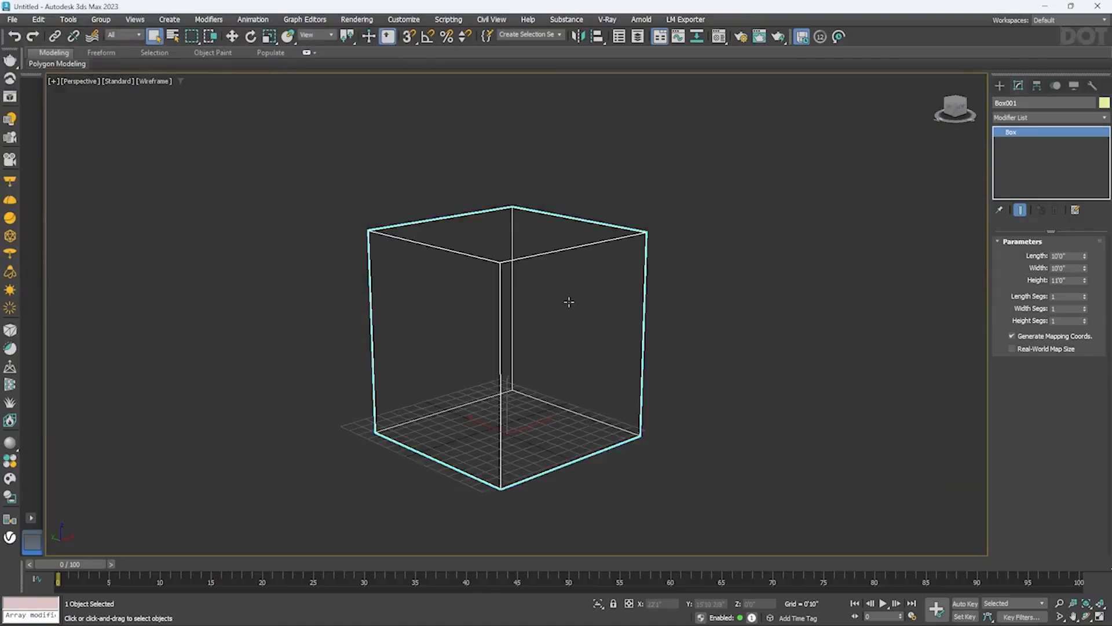
key("F3")
key("F4")
key("F4")
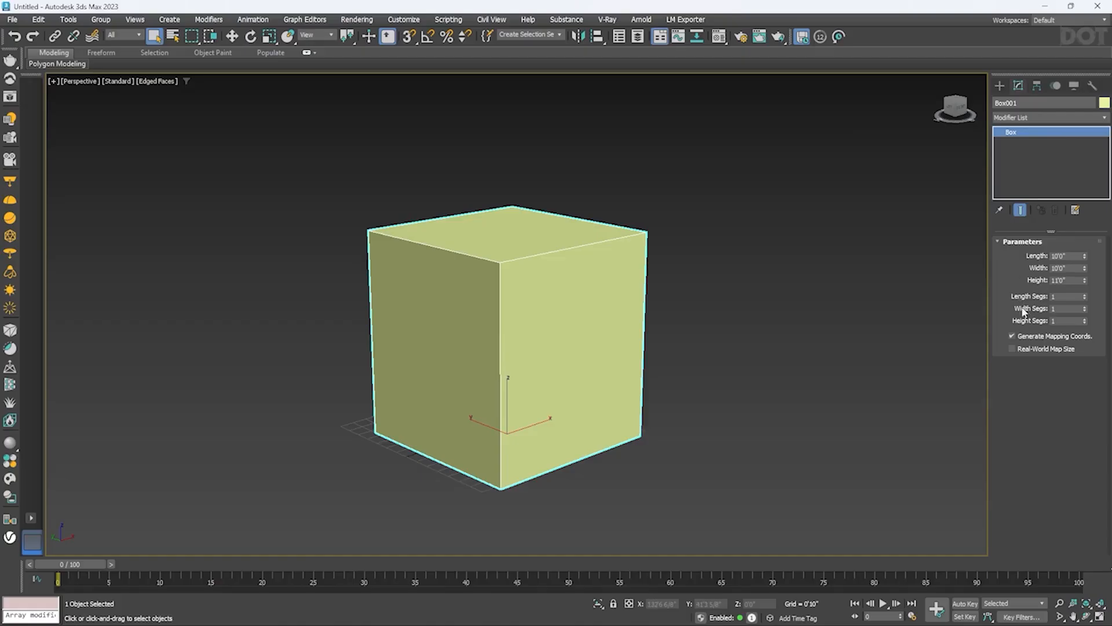
Set the box's length, width and height segments to 3 each
left_click(1085, 296)
left_click(1086, 295)
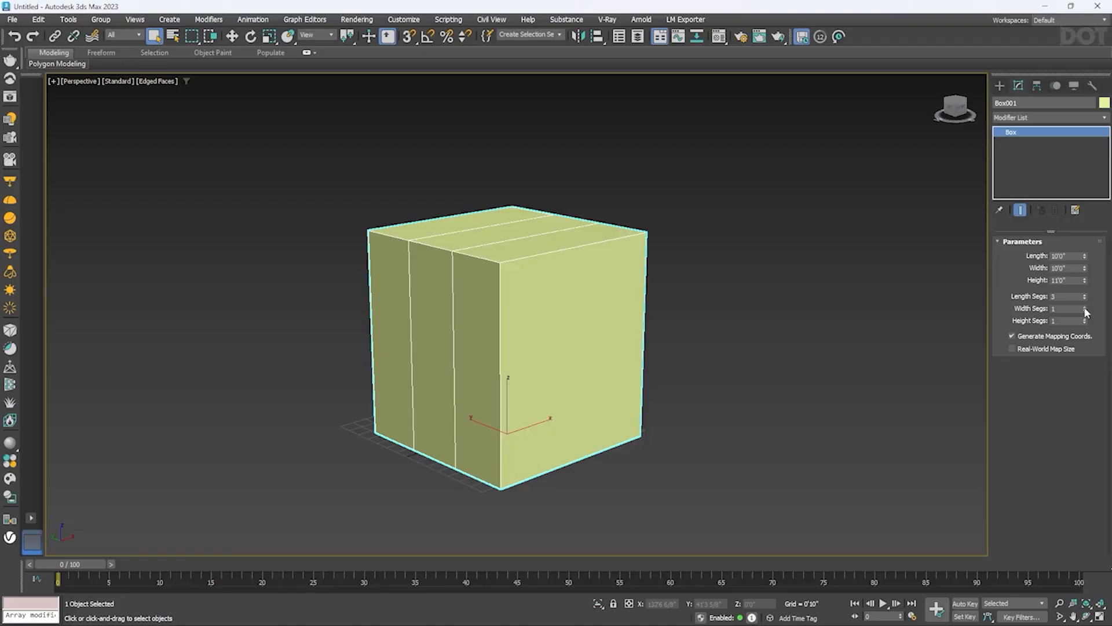
left_click(1085, 307)
left_click(1085, 307)
left_click(1085, 319)
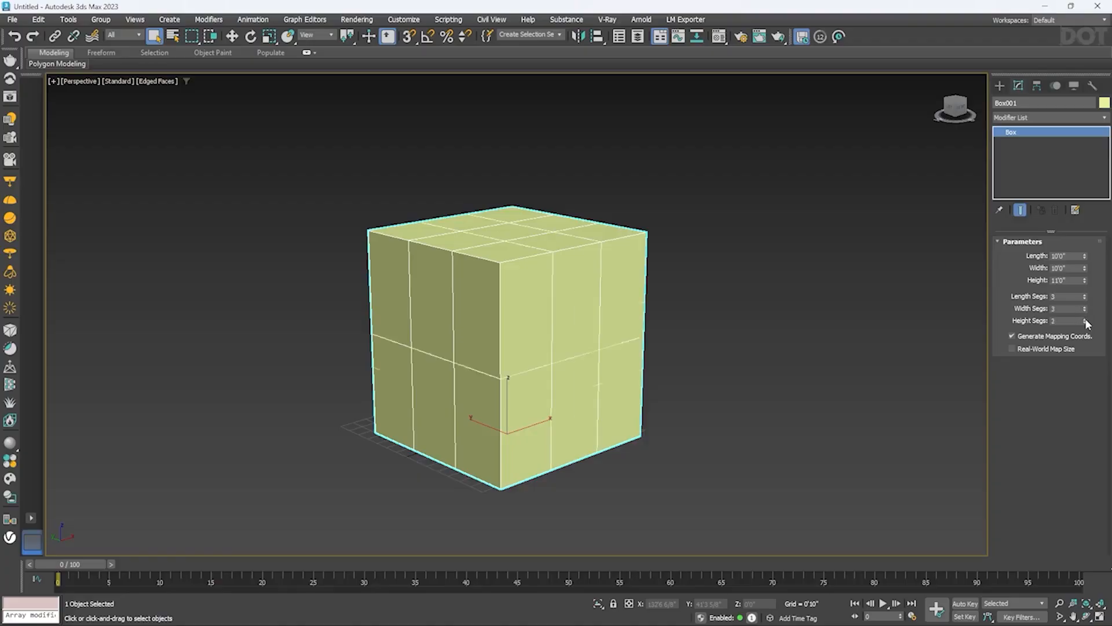
left_click(1085, 319)
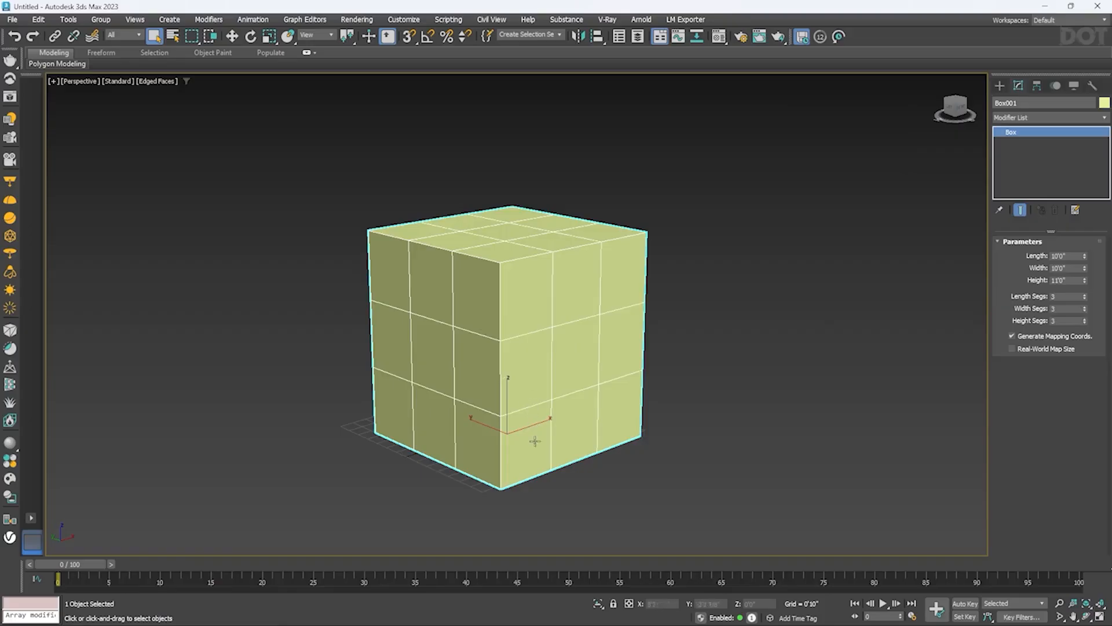
Convert the segmented box to an Editable Poly
right_click(538, 346)
mouse_move(621, 497)
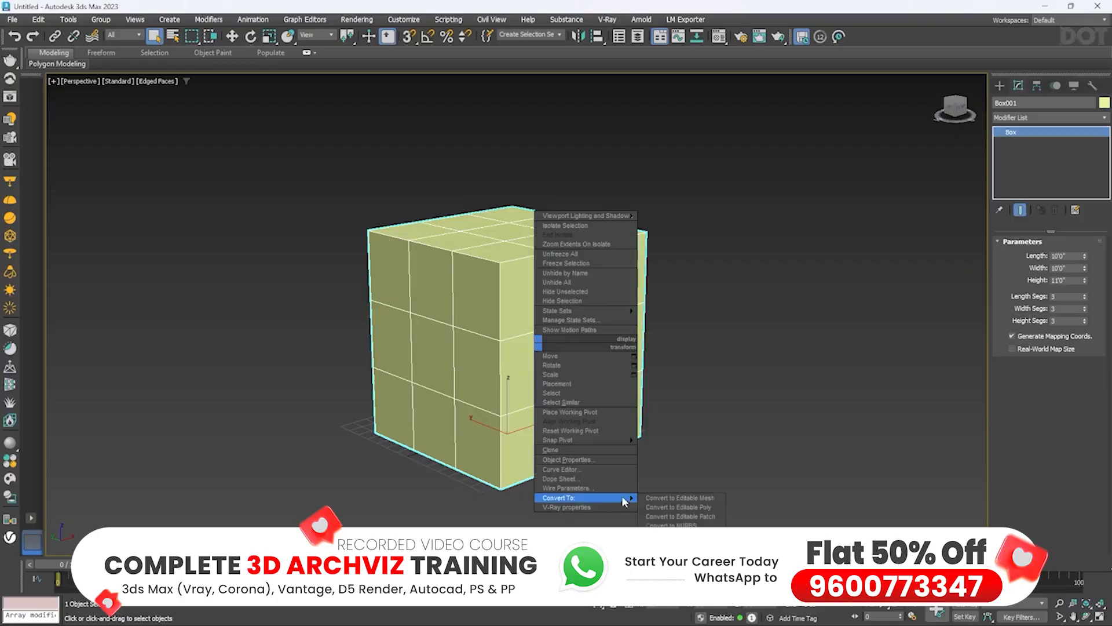
left_click(675, 507)
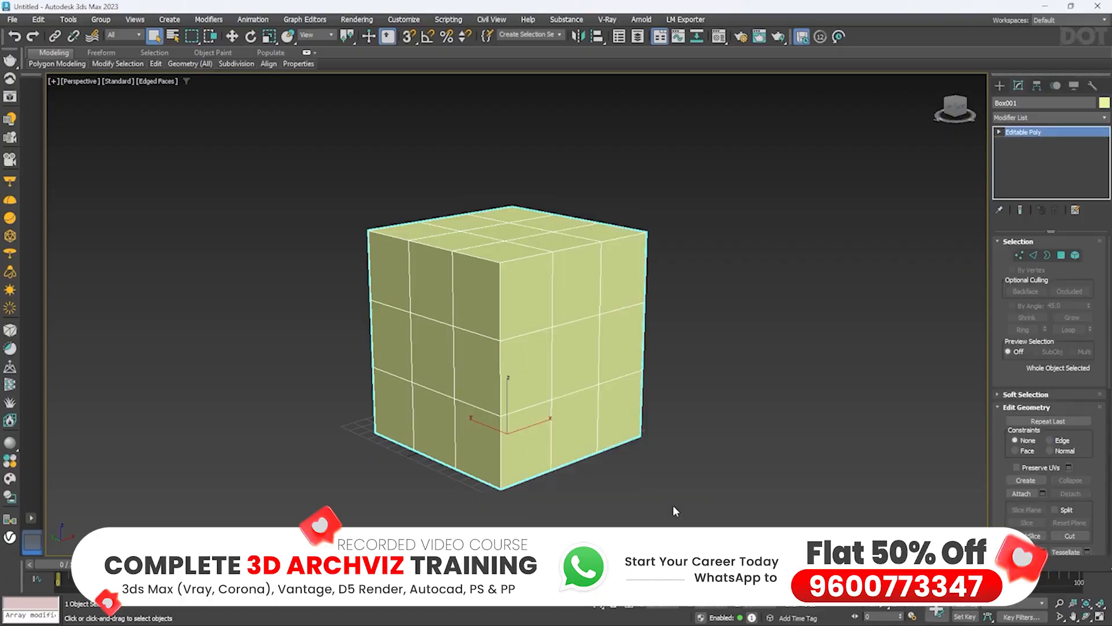
Move the lower middle horizontal edge of the front wall straight down to about 0'2 1/8" height, and leave edge editing
left_click(1033, 255)
left_click(577, 391)
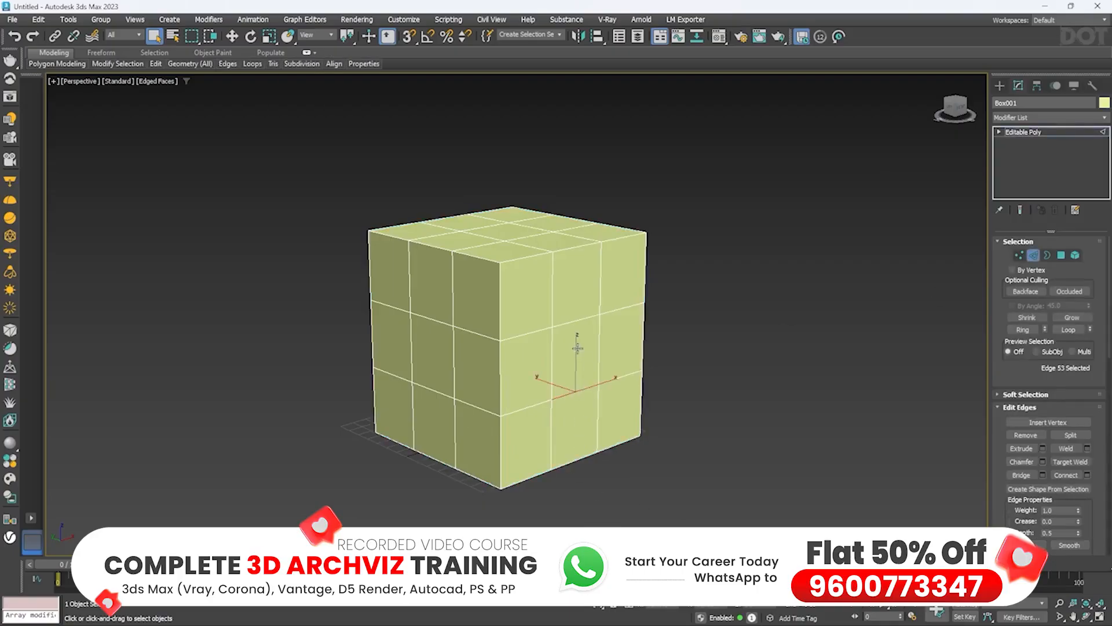
key("w")
left_click_drag(577, 382, 579, 412)
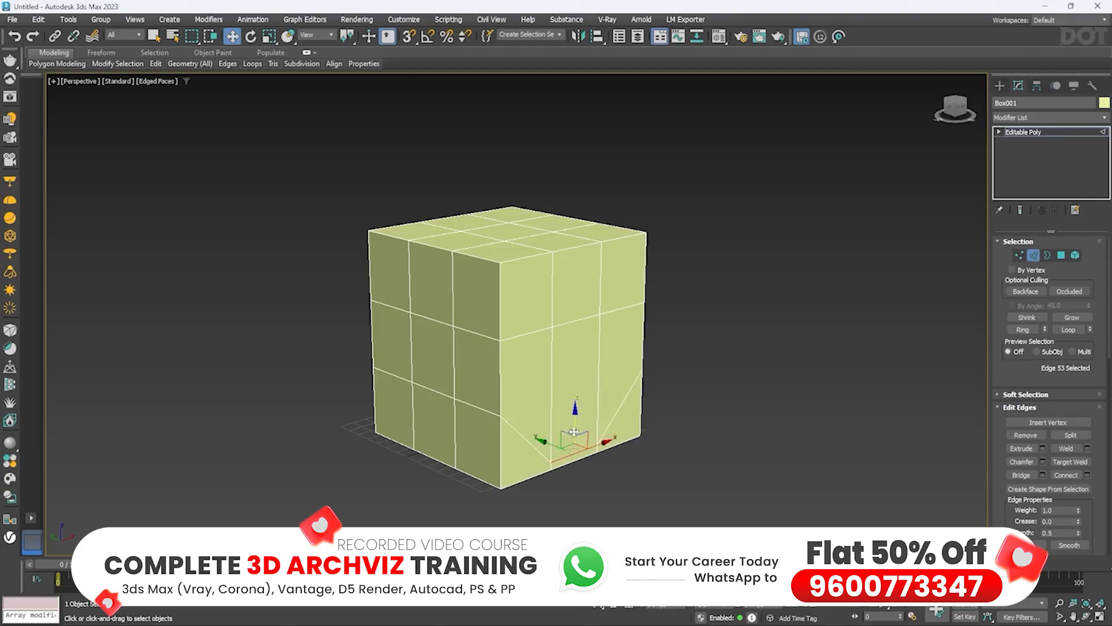
left_click_drag(575, 421, 575, 425)
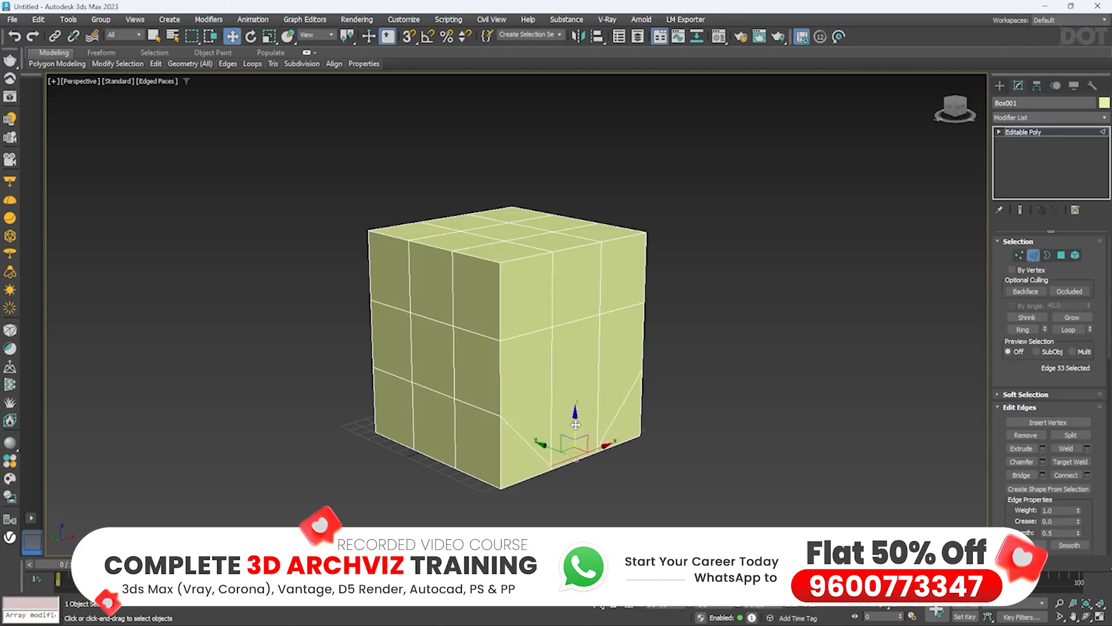
scroll(575, 423, "up", 3)
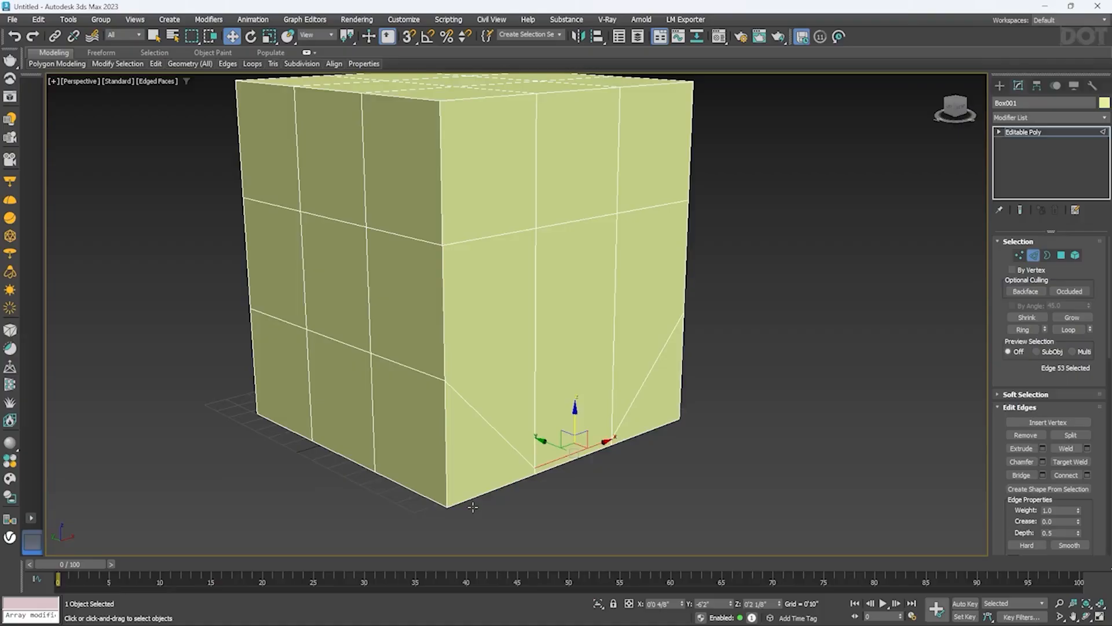
middle_click_drag(599, 318, 601, 293, "alt")
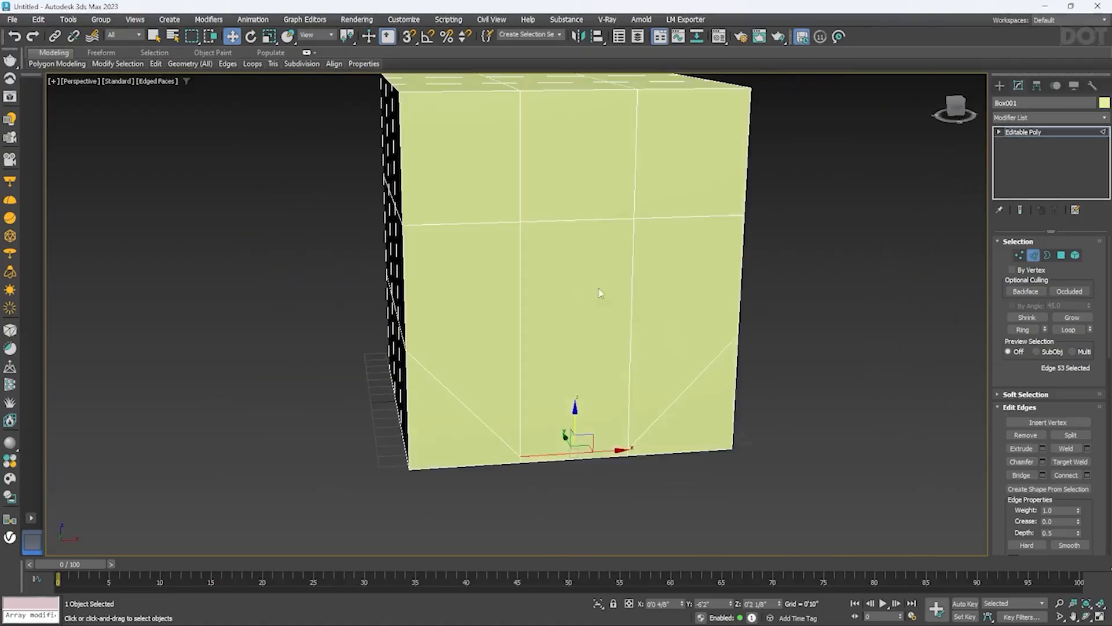
left_click(1033, 255)
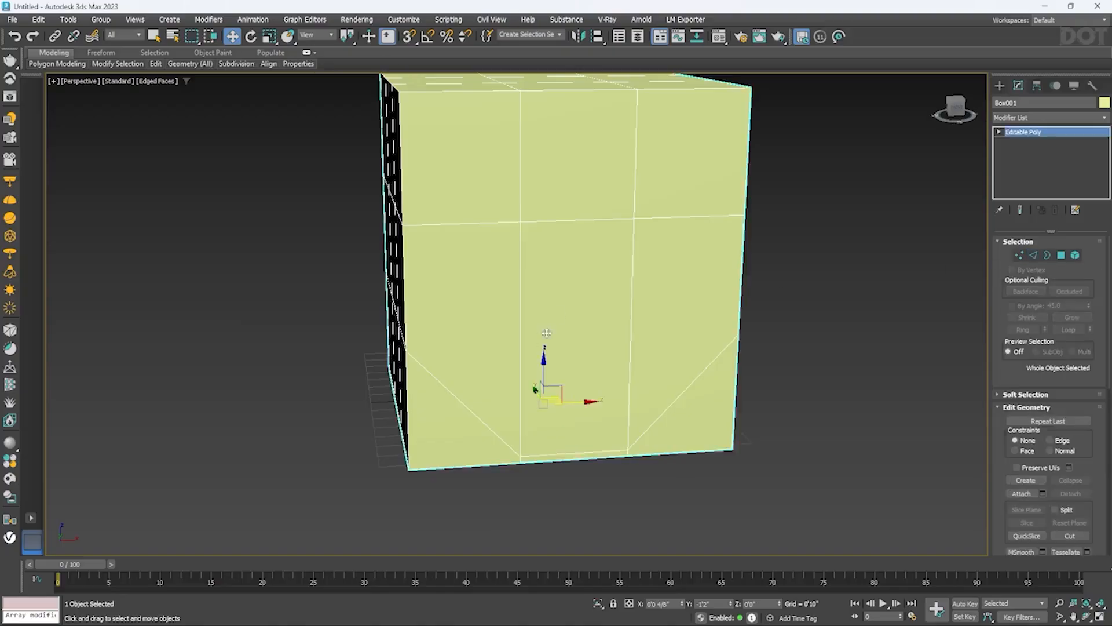
Extrude the tall middle polygon of the front wall inward about 4 inches to form a shallow door recess
middle_click_drag(333, 323, 404, 383, "alt")
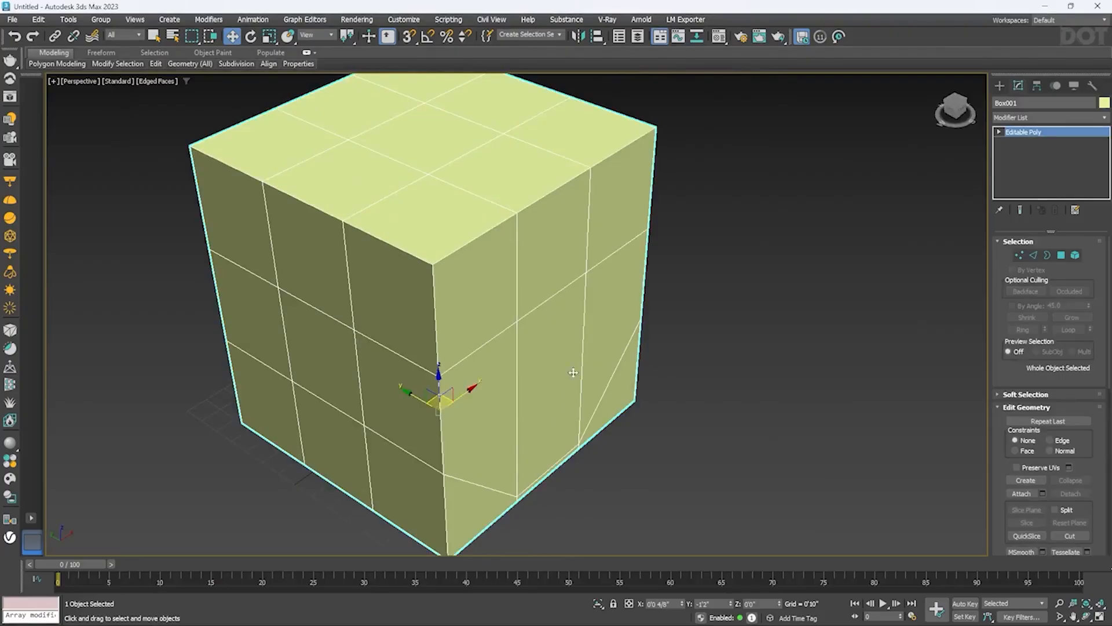
left_click(1063, 256)
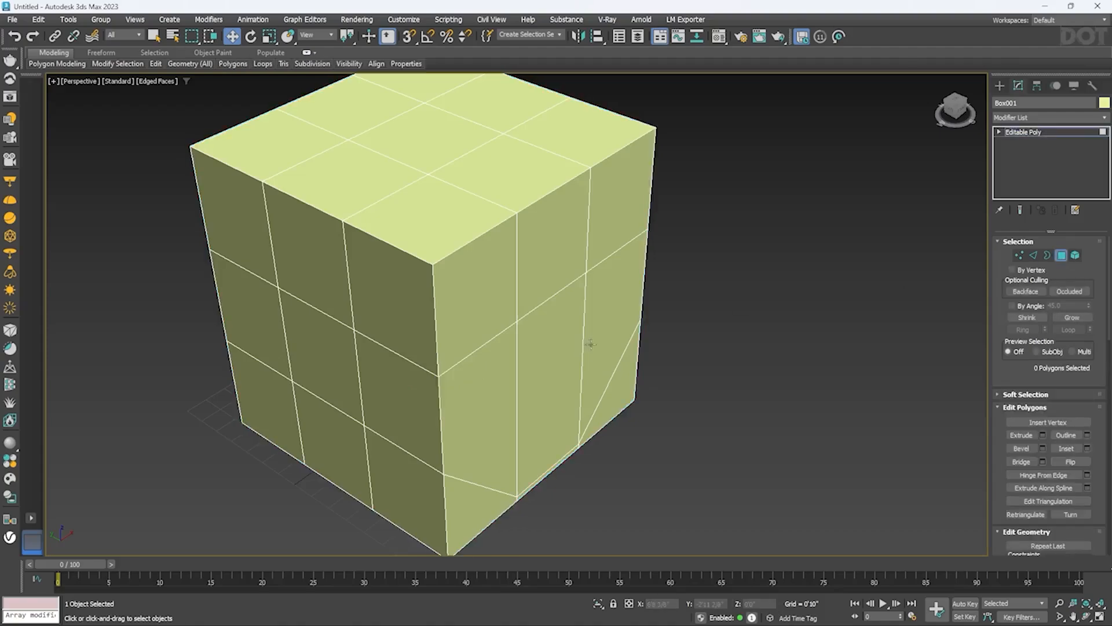
left_click(574, 360)
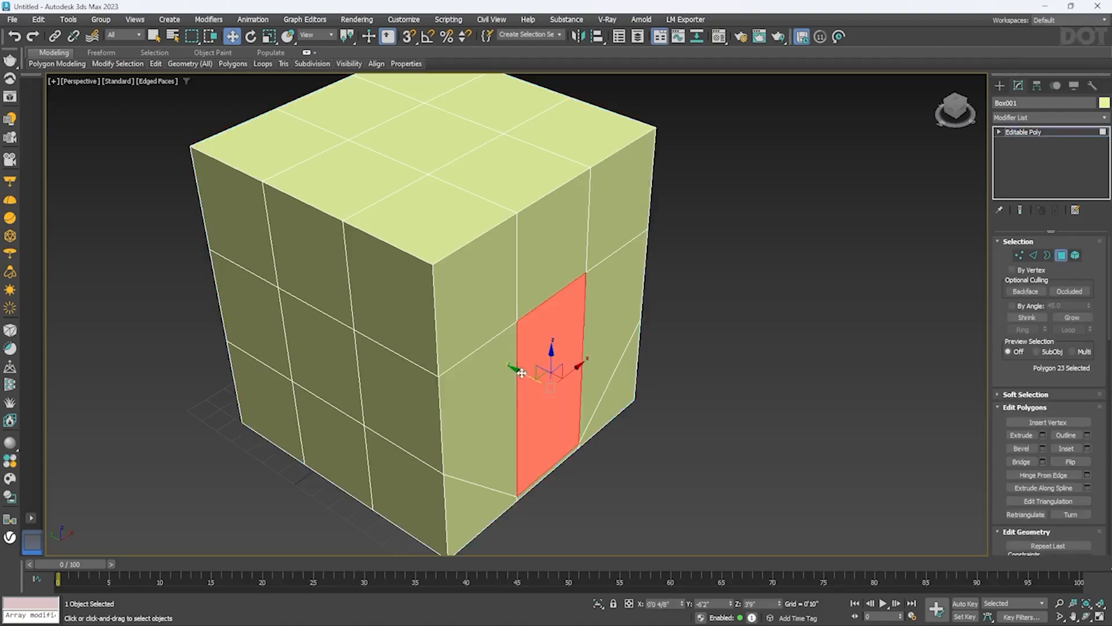
left_click_drag(522, 370, 515, 366)
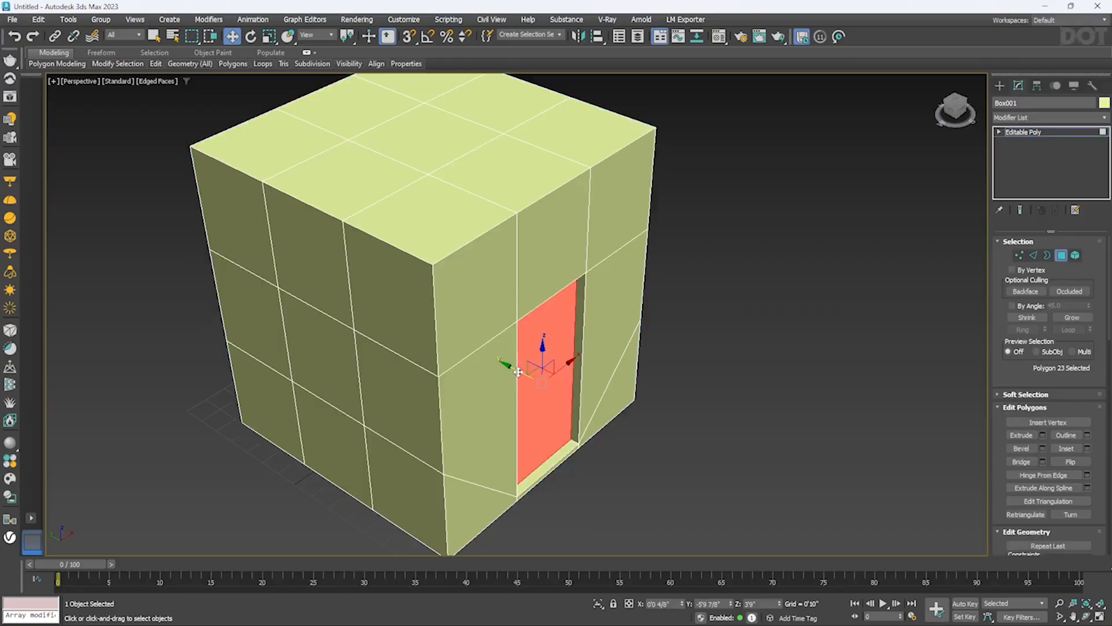
Inset the recessed door polygon slightly by scaling, and extrude it outward beyond the wall to about Y -7'1 1/8"
key("r")
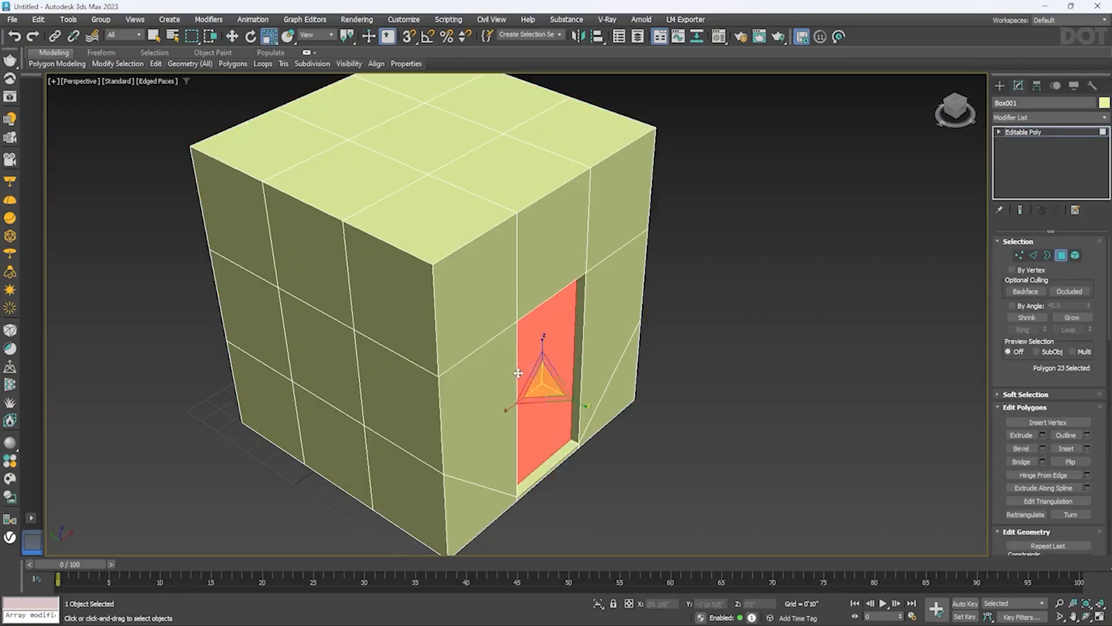
left_click_drag(543, 382, 538, 388)
middle_click_drag(626, 381, 585, 362, "alt")
key("w")
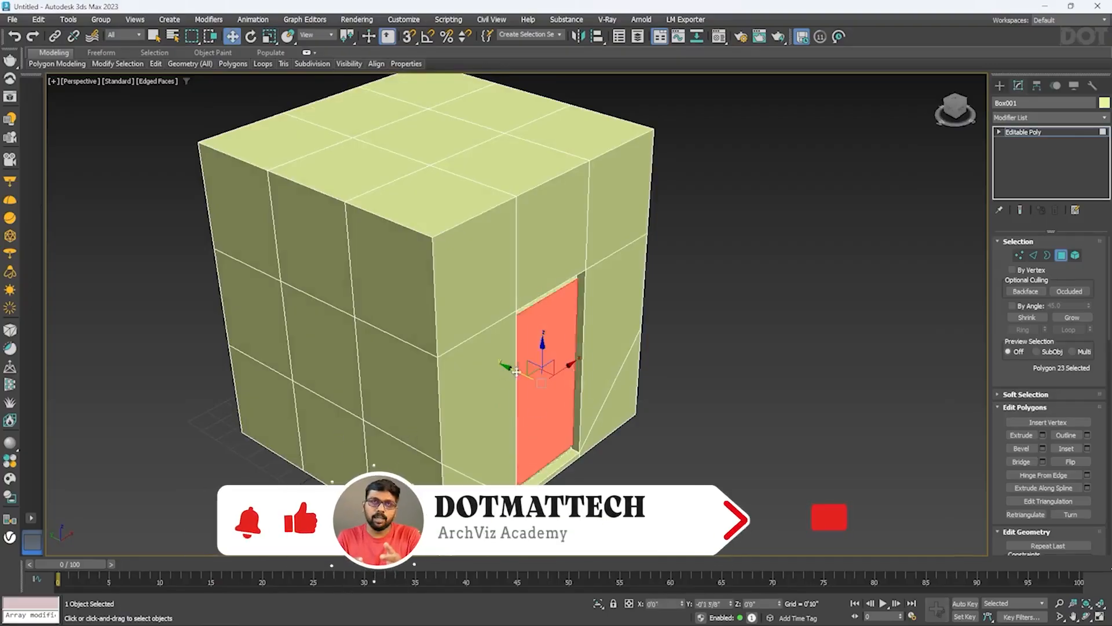
left_click_drag(517, 371, 580, 399)
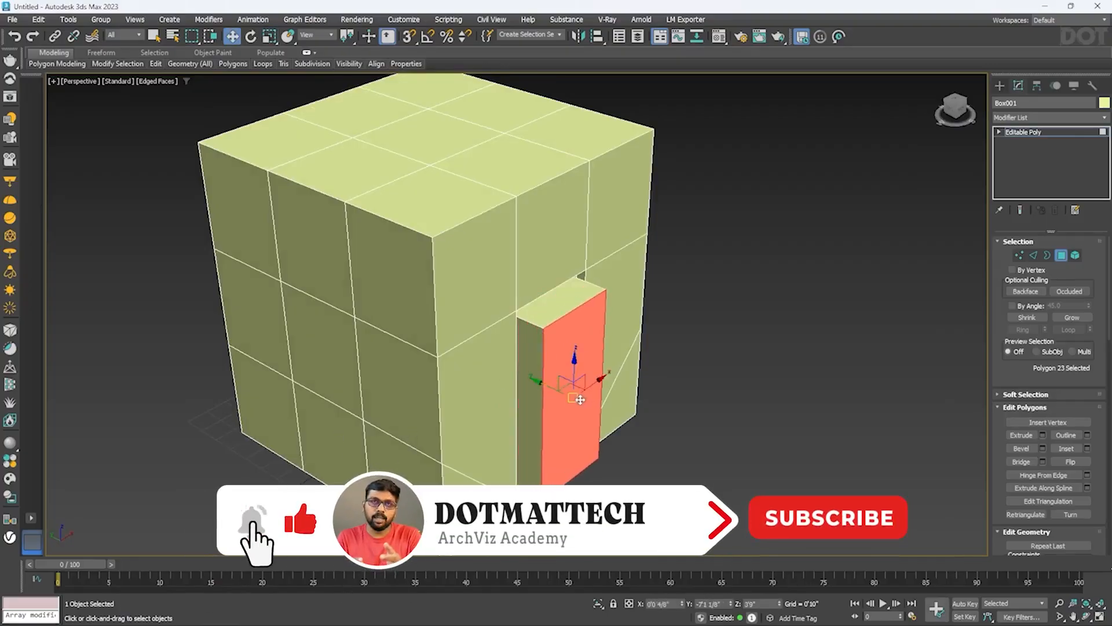
Inset the protruding door polygon by scaling it to about 93%, and extrude it inward to about Y -5'1 3/8"
key("r")
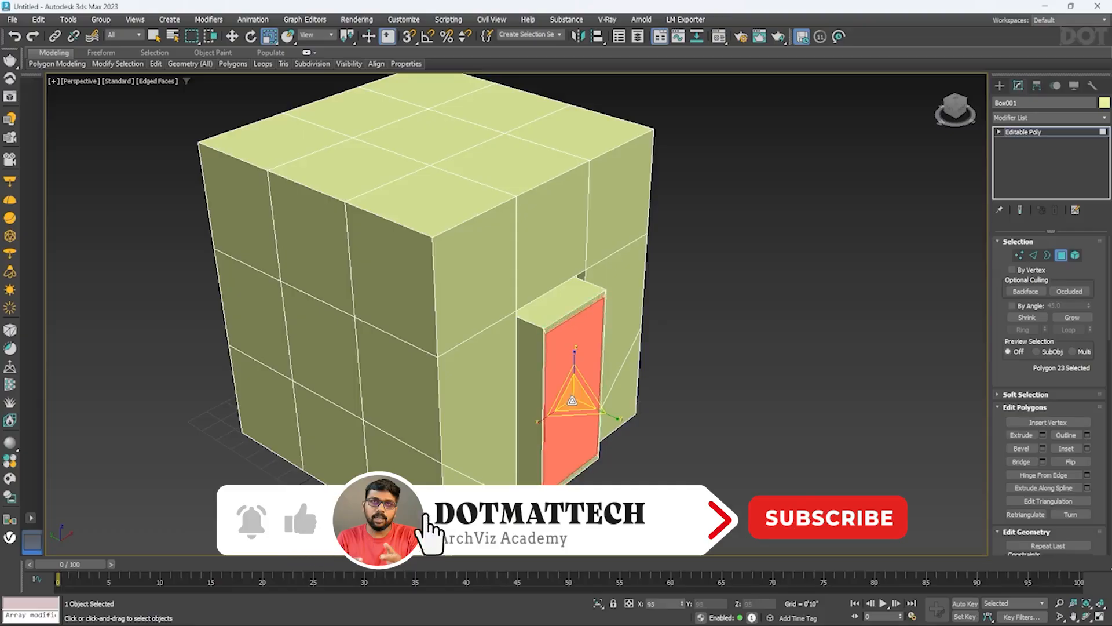
key("w")
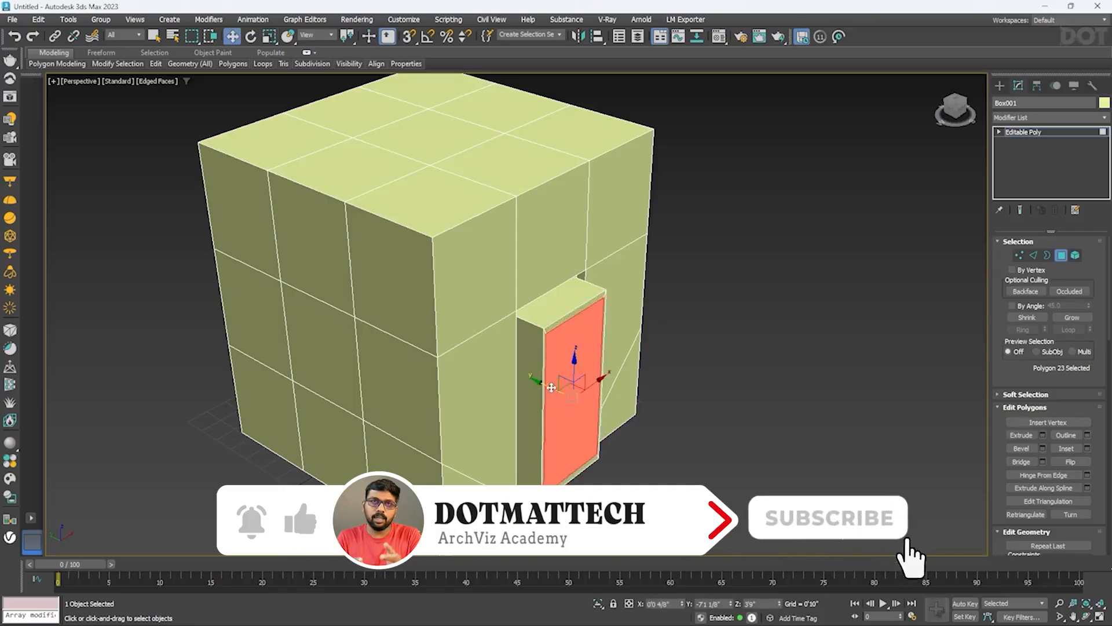
left_click_drag(551, 388, 504, 365)
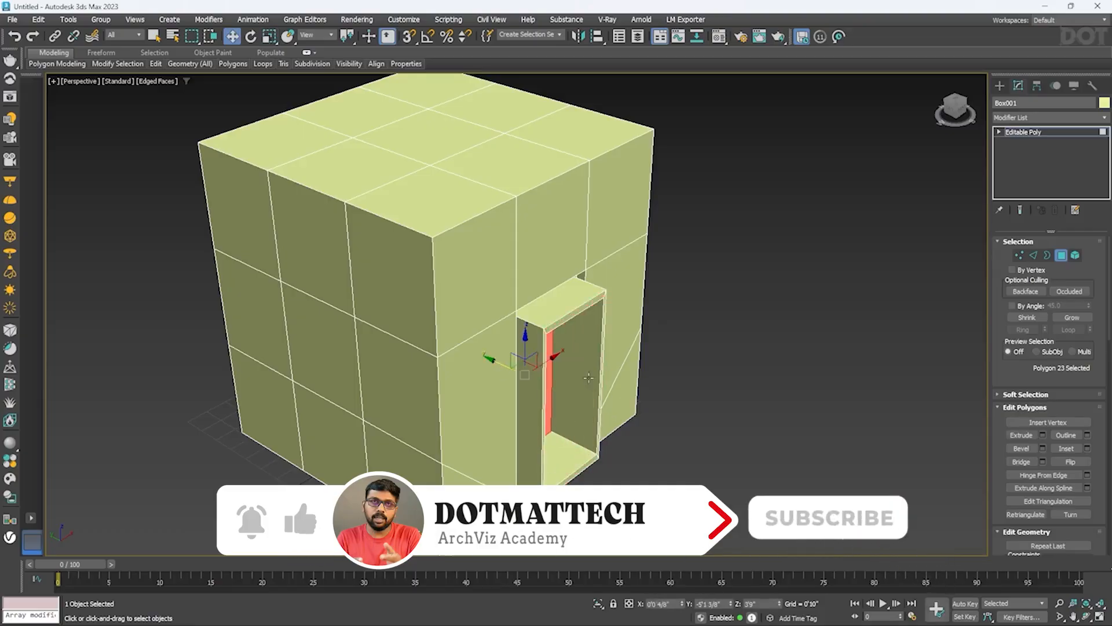
Delete the polygon at the back of the doorway, and view the deselected box from the front without edged faces
key("Delete")
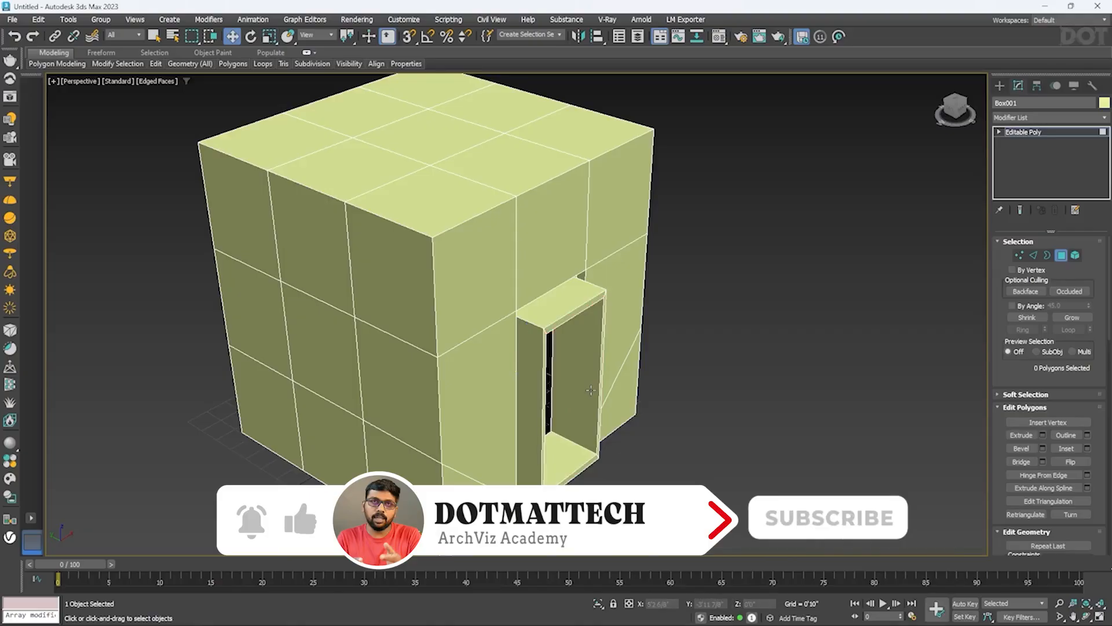
left_click(1061, 255)
left_click(902, 315)
mouse_move(581, 305)
middle_mouse_down("alt")
mouse_move(484, 263)
mouse_move(581, 293)
mouse_move(581, 273)
mouse_move(647, 236)
mouse_move(688, 246)
mouse_move(643, 296)
mouse_move(593, 258)
mouse_move(441, 433)
mouse_move(590, 380)
mouse_move(566, 391)
mouse_move(613, 387)
middle_mouse_up("alt")
key("F4")
scroll(620, 255, "down", 5)
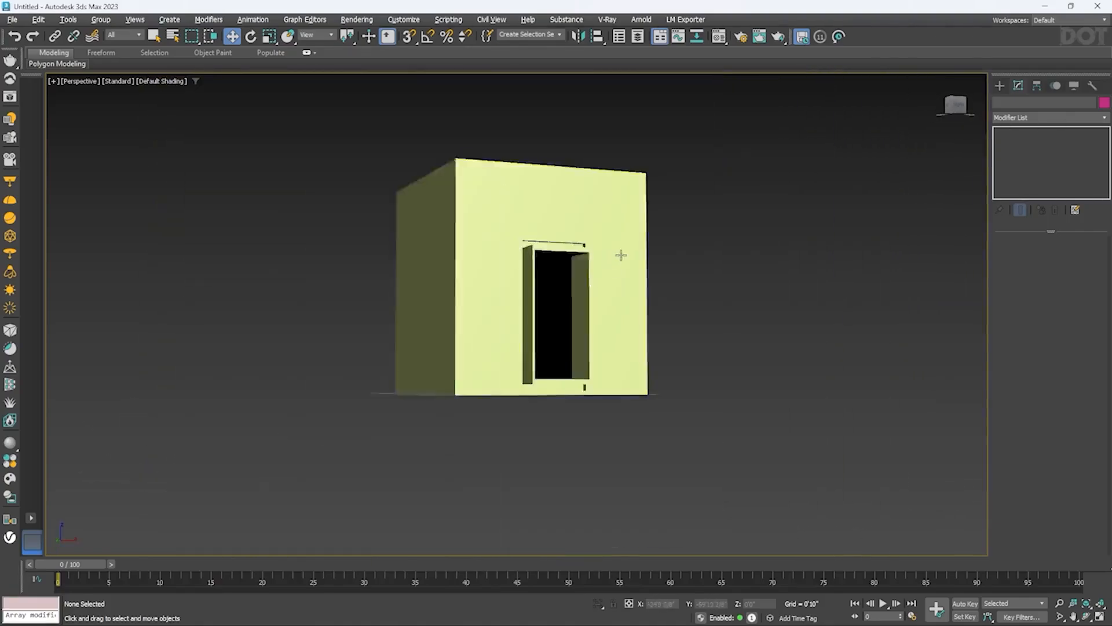
Check the doorway from inside and outside the room, and select the whole box object
middle_click_drag(620, 255, 596, 284, "alt")
scroll(596, 284, "up", 6)
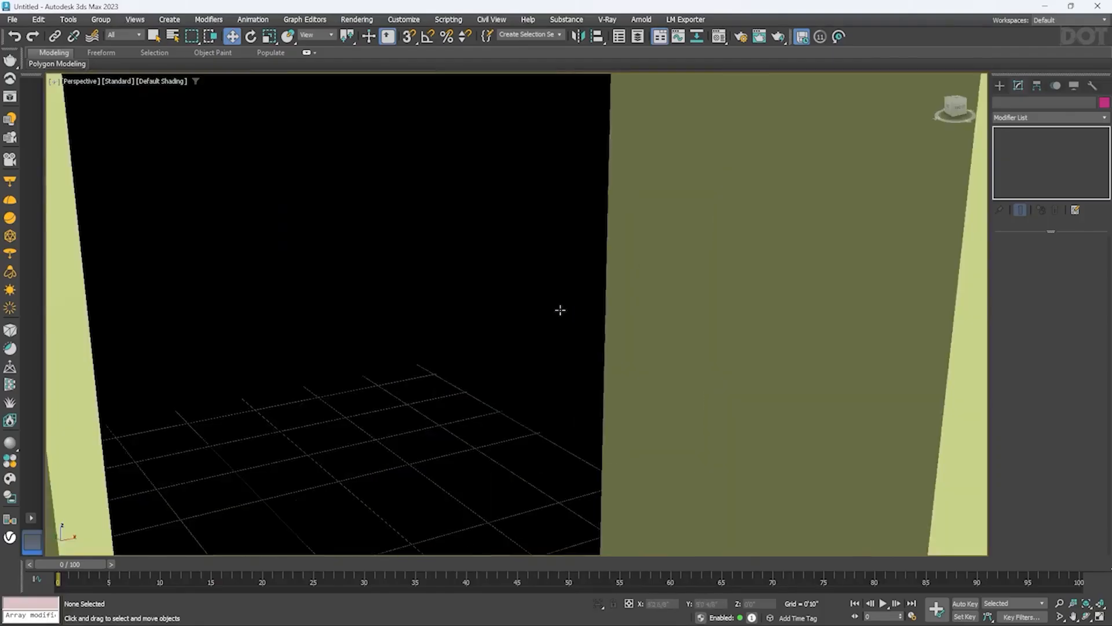
scroll(564, 270, "down", 2)
scroll(616, 278, "down", 5)
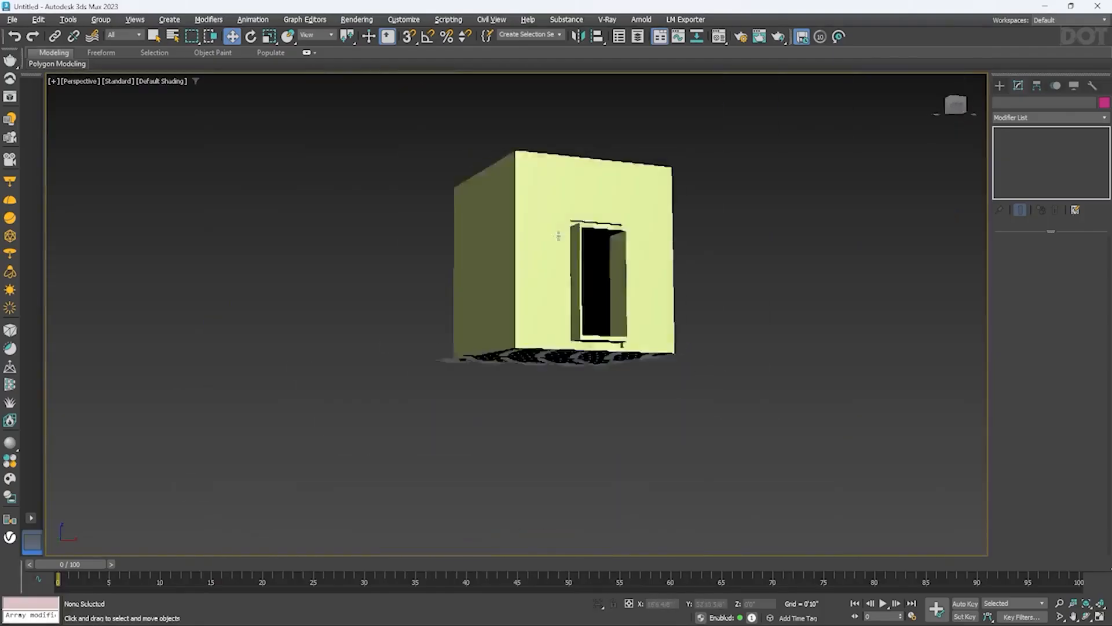
middle_click_drag(616, 279, 587, 357, "alt")
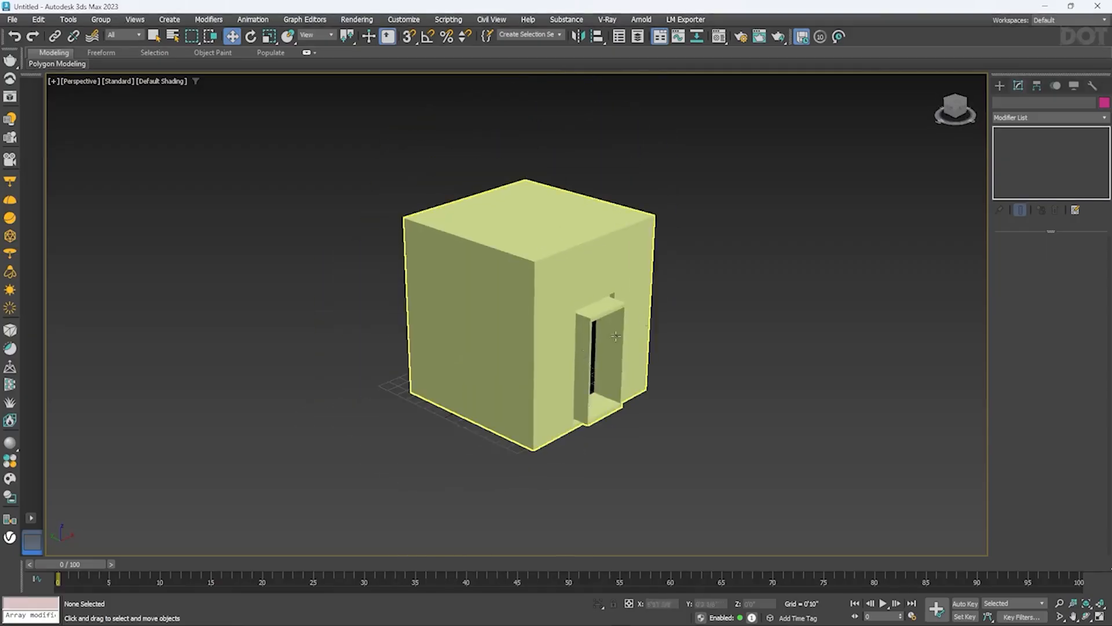
left_click(492, 389)
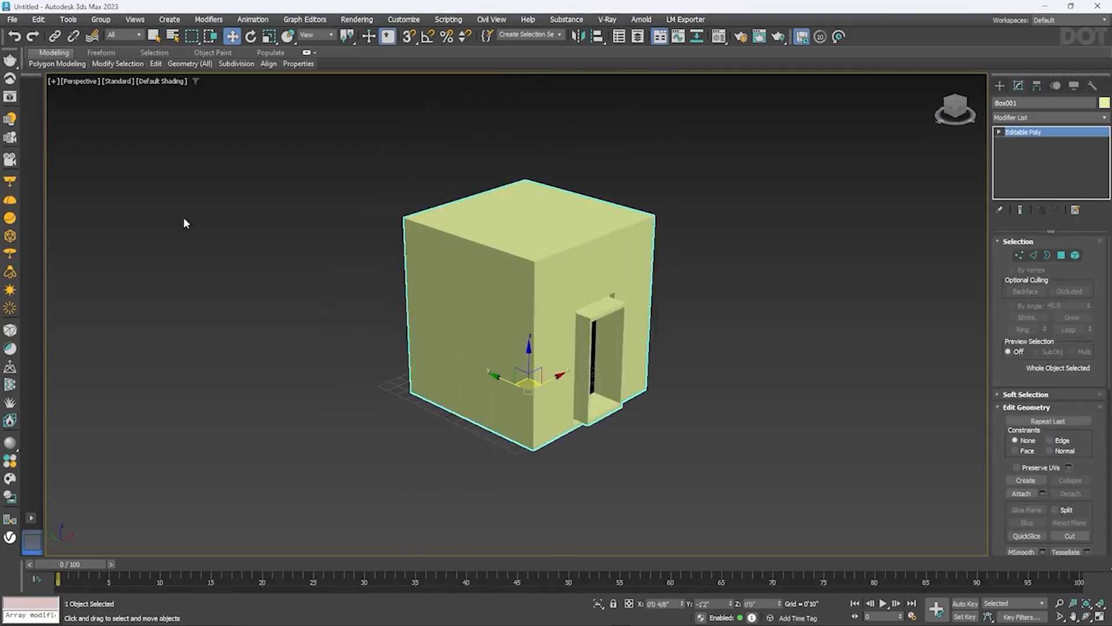
Start exporting the scene, and create and open a new folder named lumion on the desktop as the destination
left_click(11, 20)
mouse_move(68, 207)
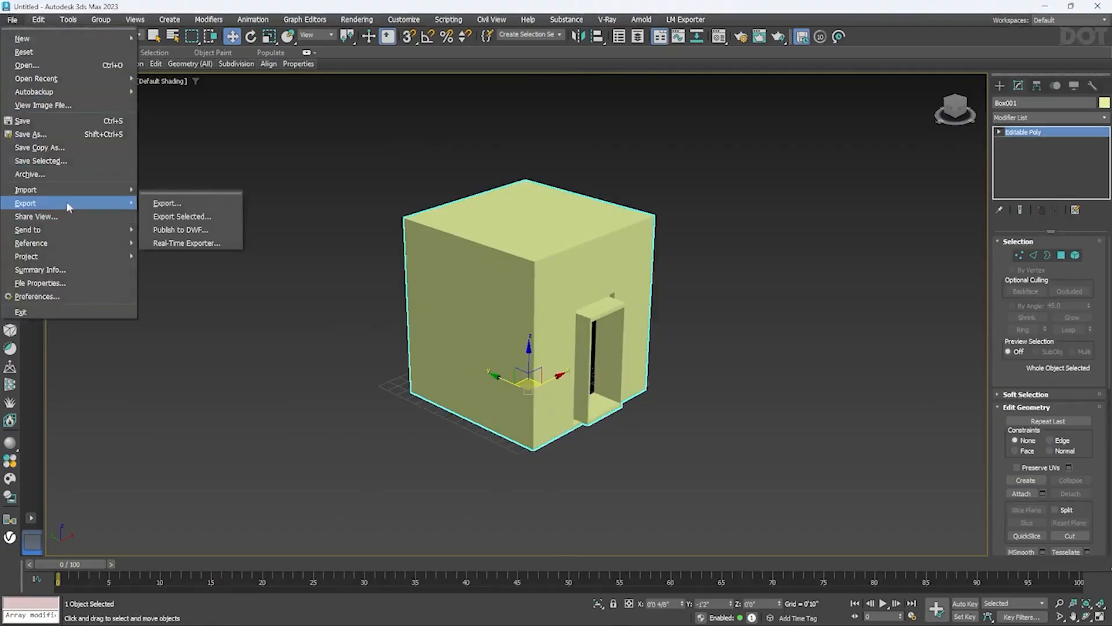
left_click(175, 206)
left_click(32, 122)
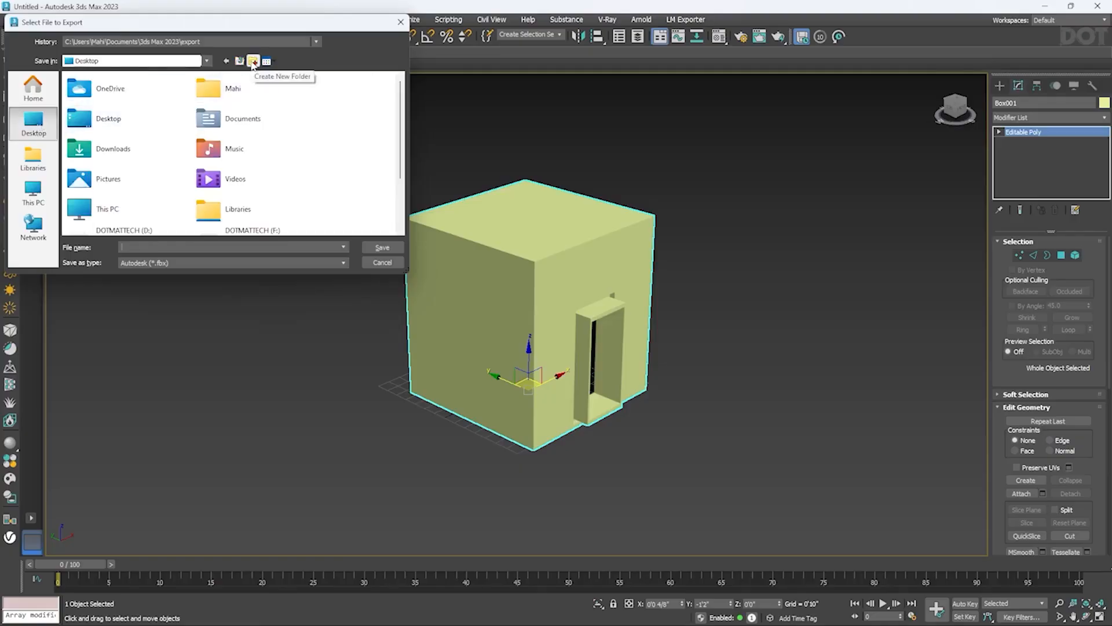
left_click(253, 62)
type("lumion")
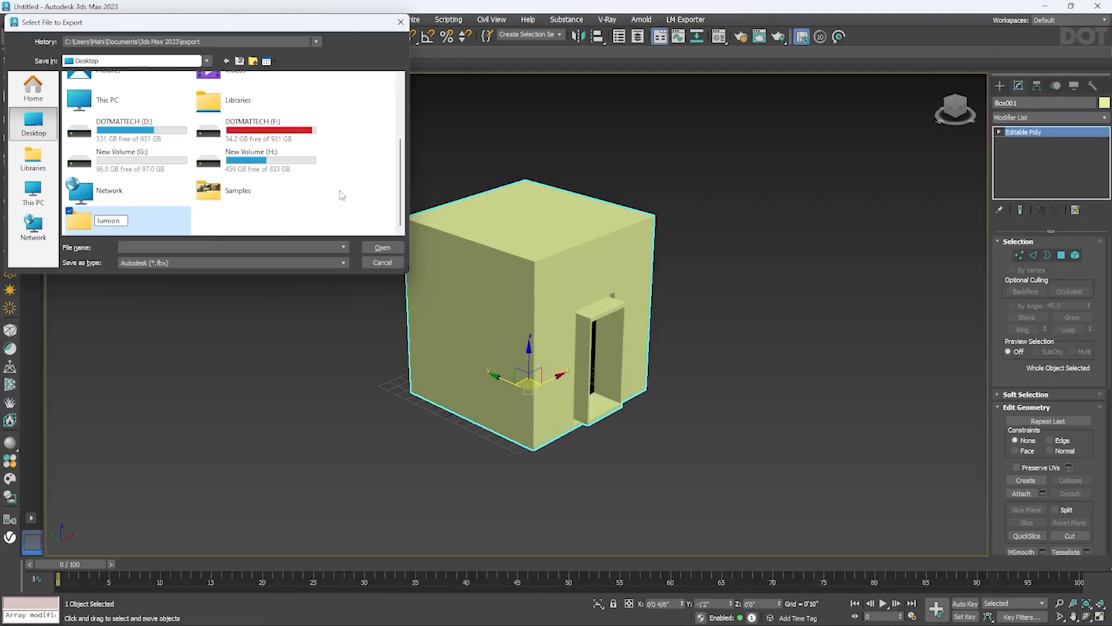
key("Return")
key("Return")
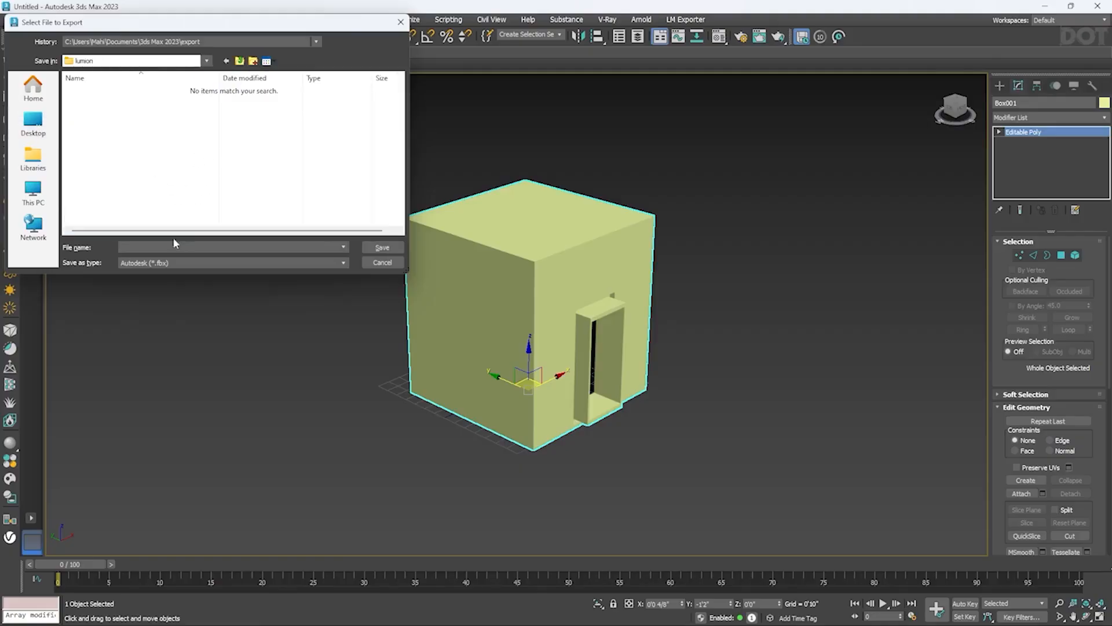
Name the export file 1st-01 and save it in the lumion folder as Autodesk FBX
left_click(153, 247)
type("1st-01")
left_click(384, 248)
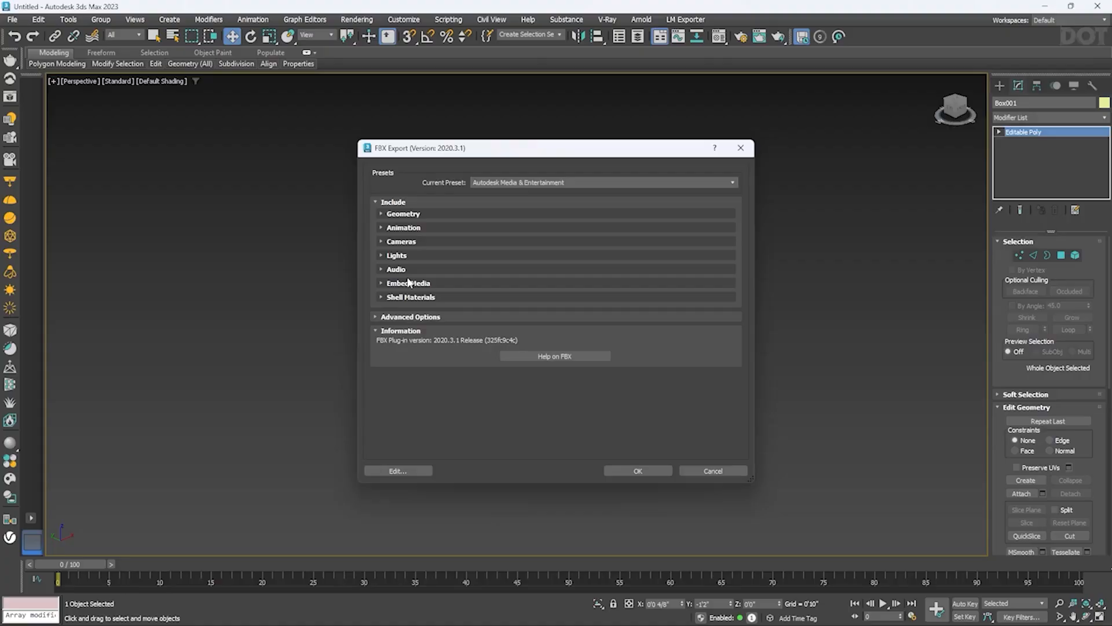
Review the Geometry and Animation settings of the FBX export, leave Animation enabled, and run the export
left_click(404, 215)
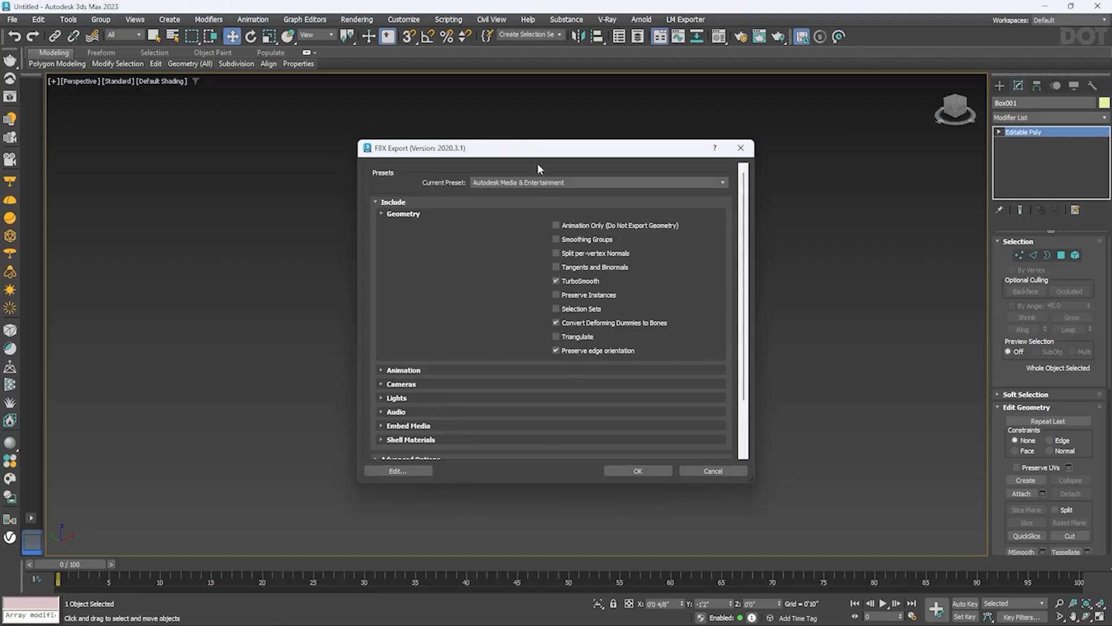
left_click_drag(534, 149, 850, 196)
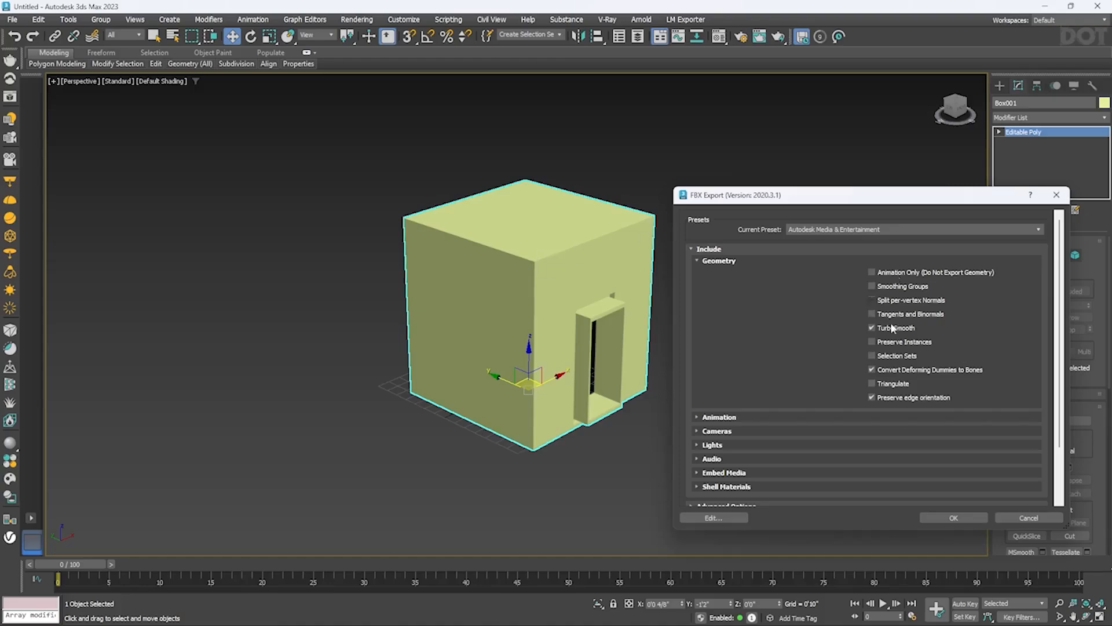
left_click(720, 417)
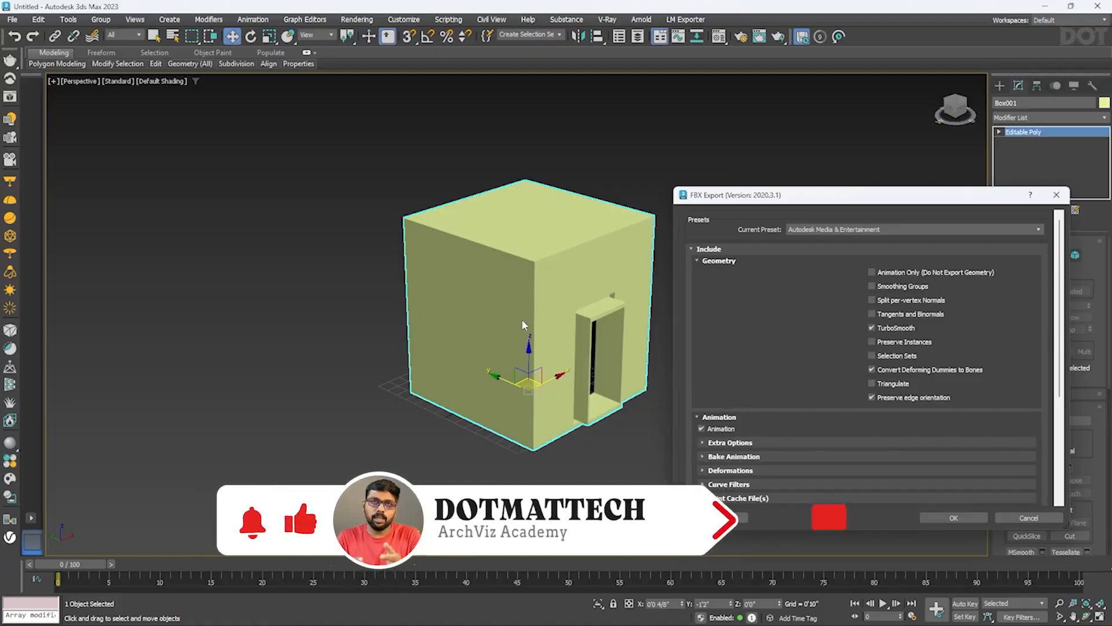
left_click(702, 428)
scroll(701, 429, "down", 3)
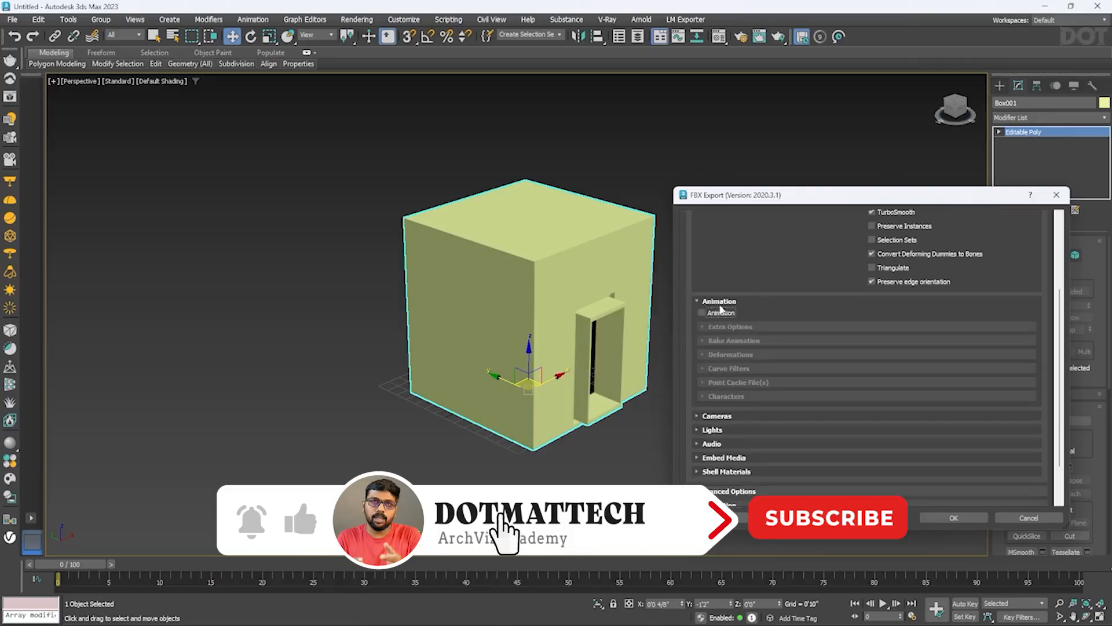
left_click(701, 313)
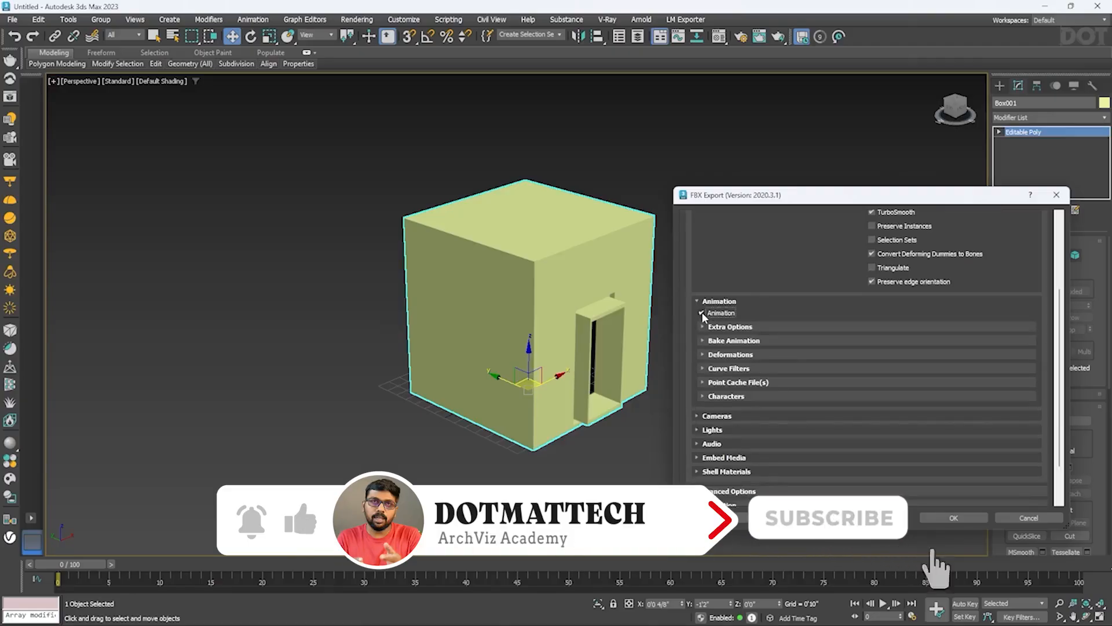
scroll(766, 278, "up", 3)
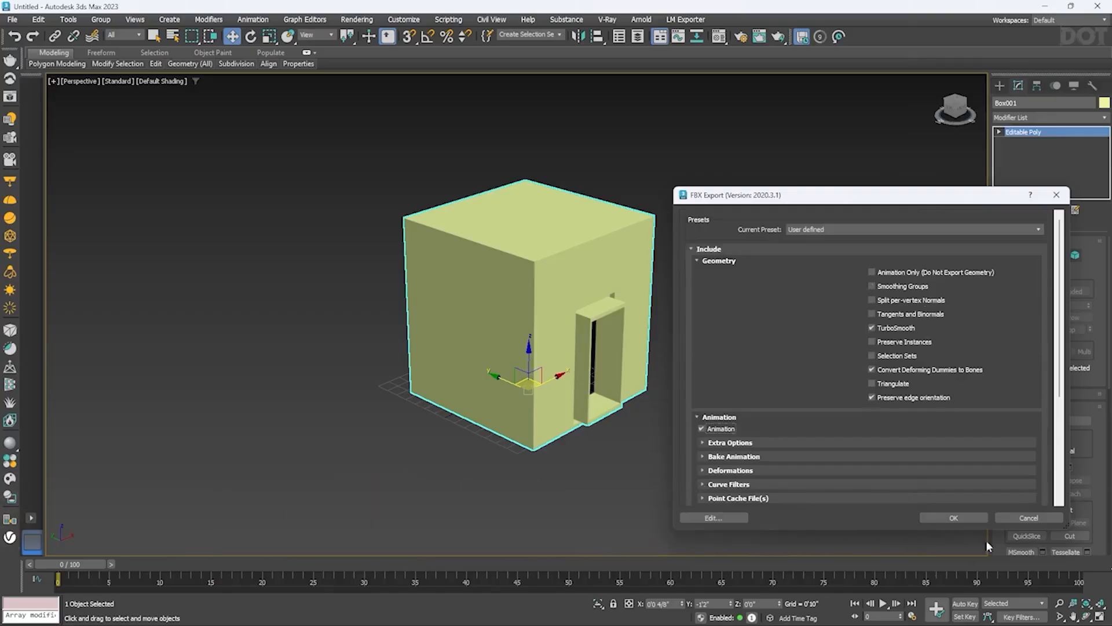
left_click(954, 518)
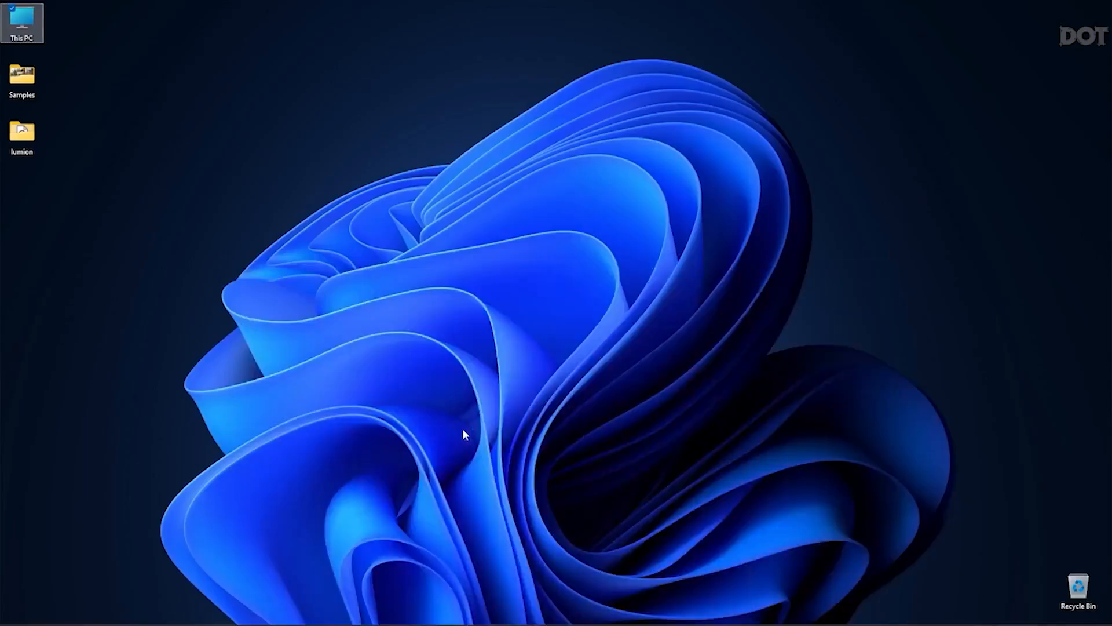
Open the lumion folder on the desktop, and check the file type in the properties of 1st-01
left_click(30, 143)
double_click(30, 145)
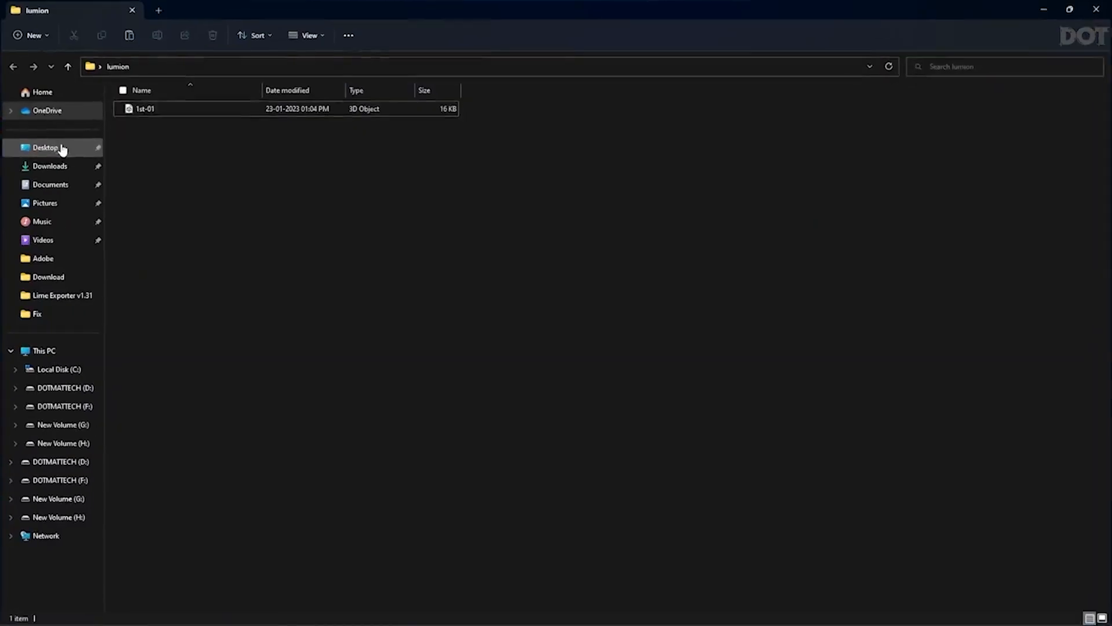
right_click(142, 109)
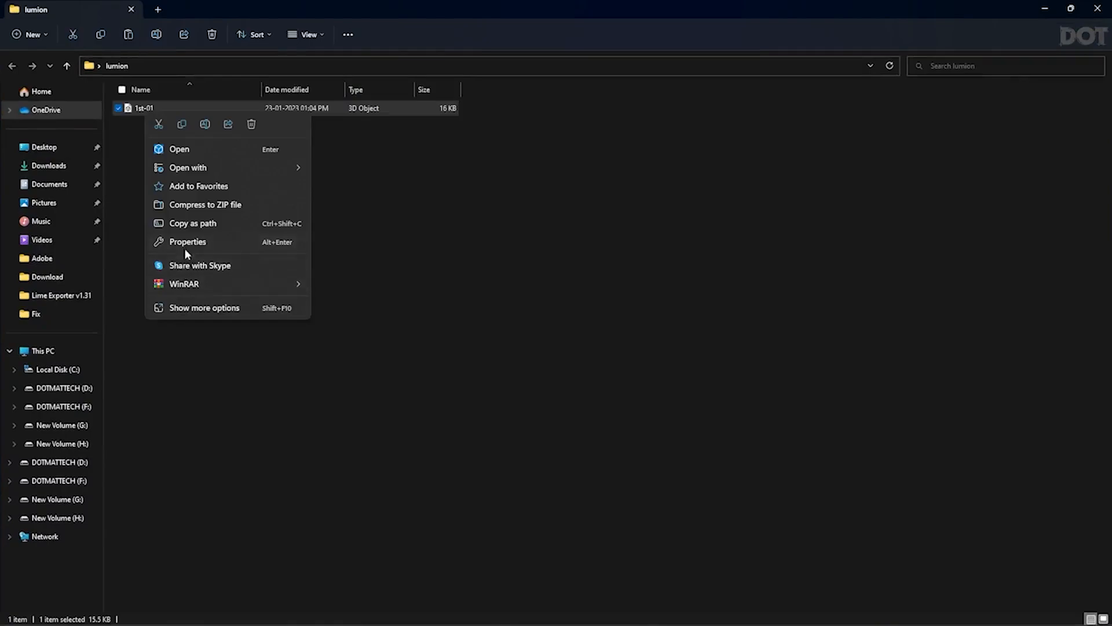
left_click(186, 246)
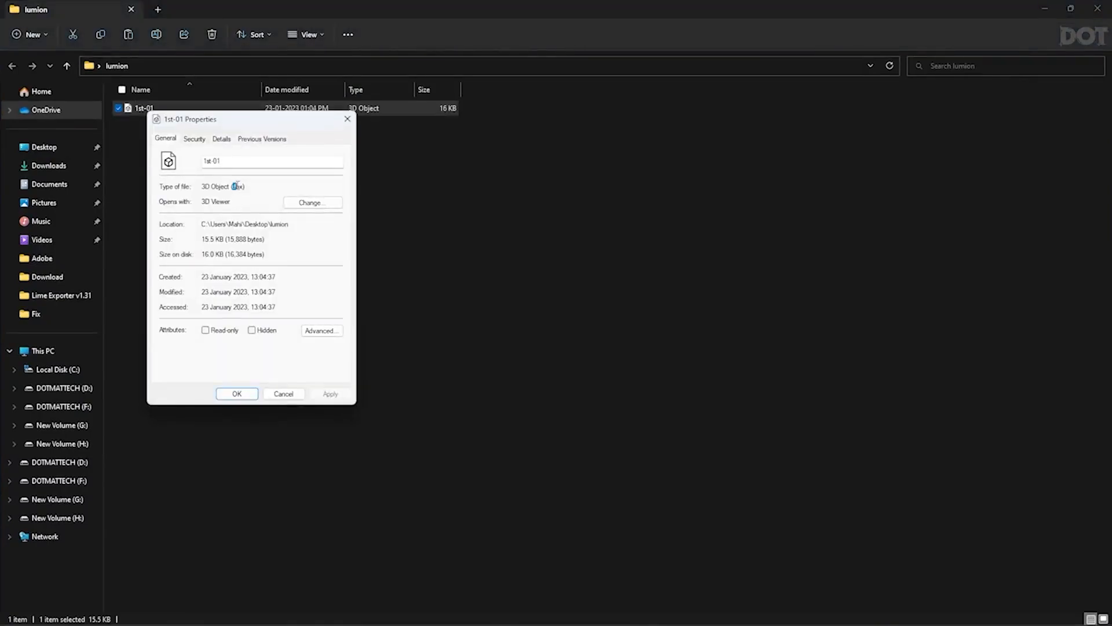
double_click(237, 186)
left_click(347, 119)
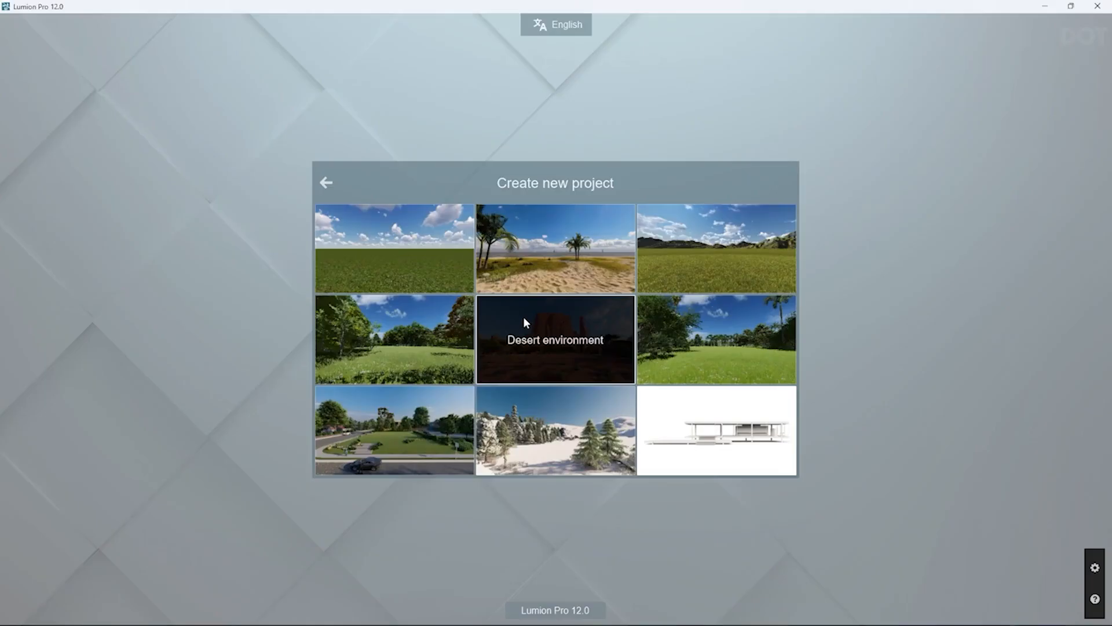
Look through Lumion's start options, new-project environments and example scenes
left_click(327, 184)
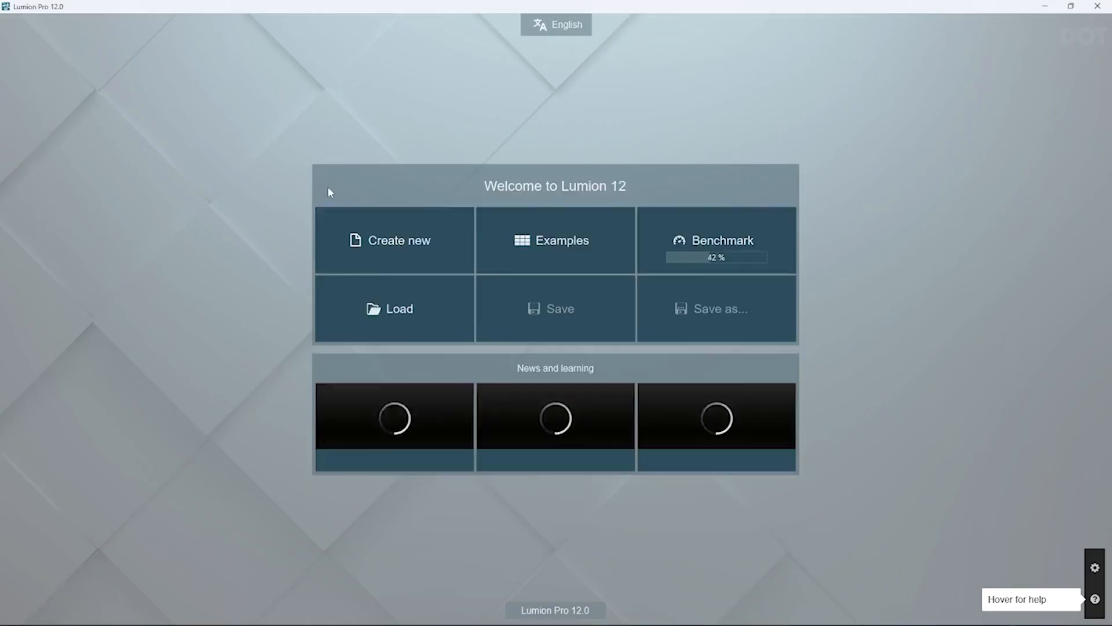
left_click(408, 249)
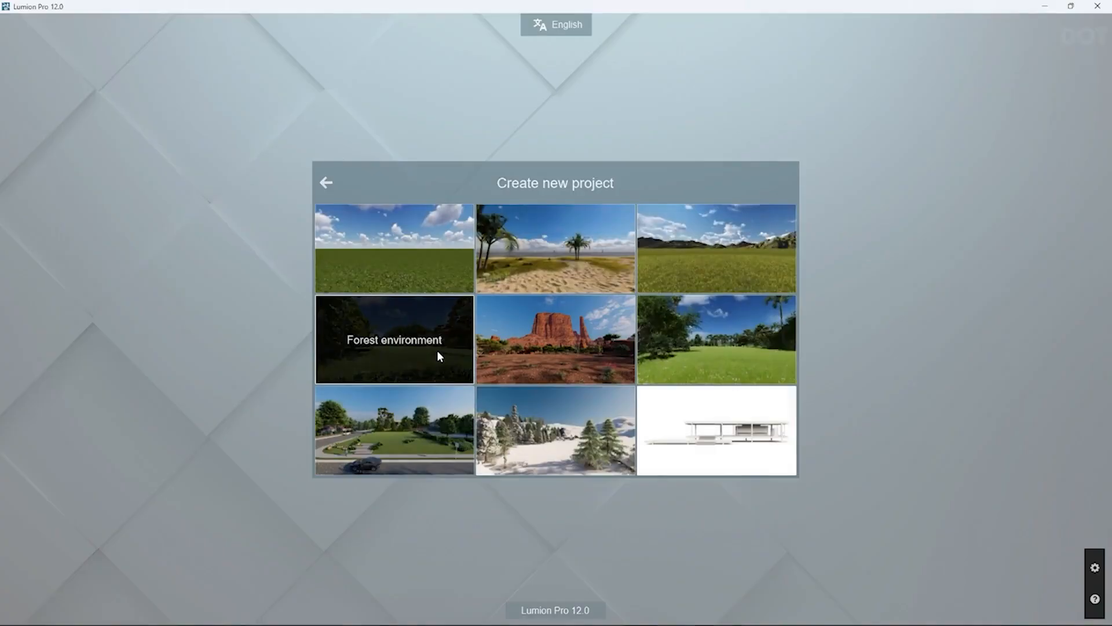
left_click(335, 190)
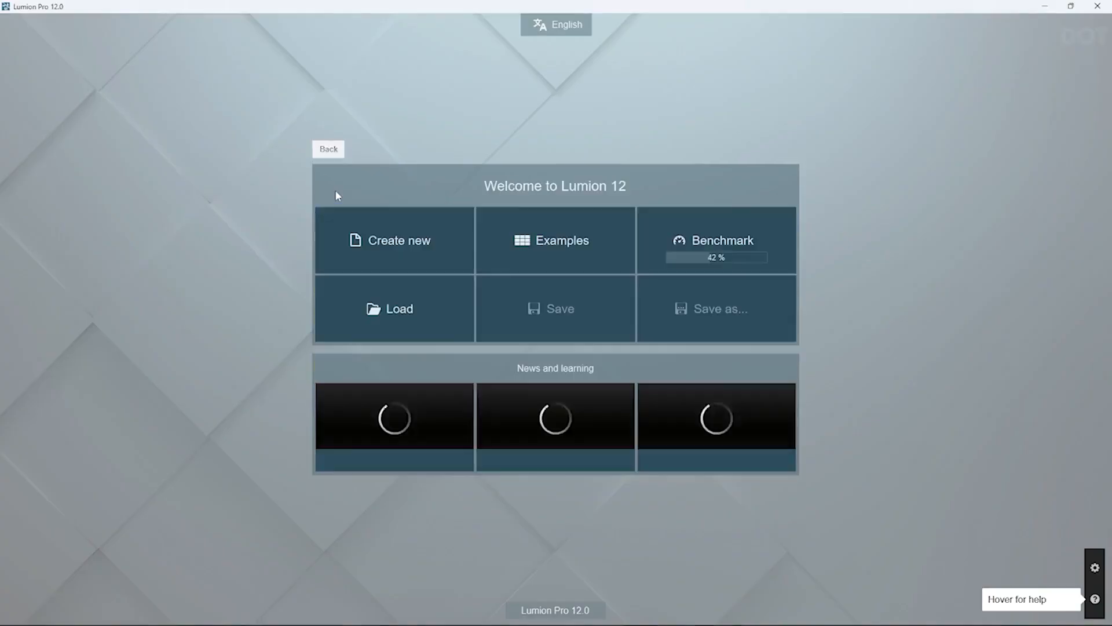
left_click(545, 246)
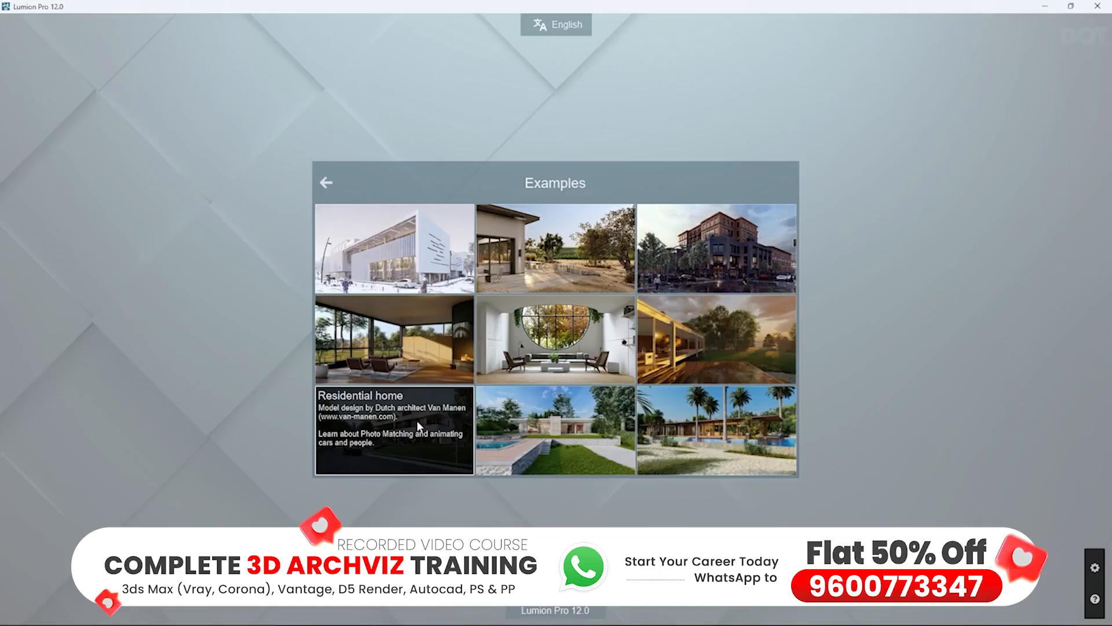
Leave the examples and create a new project with the Mountain range environment
left_click(327, 183)
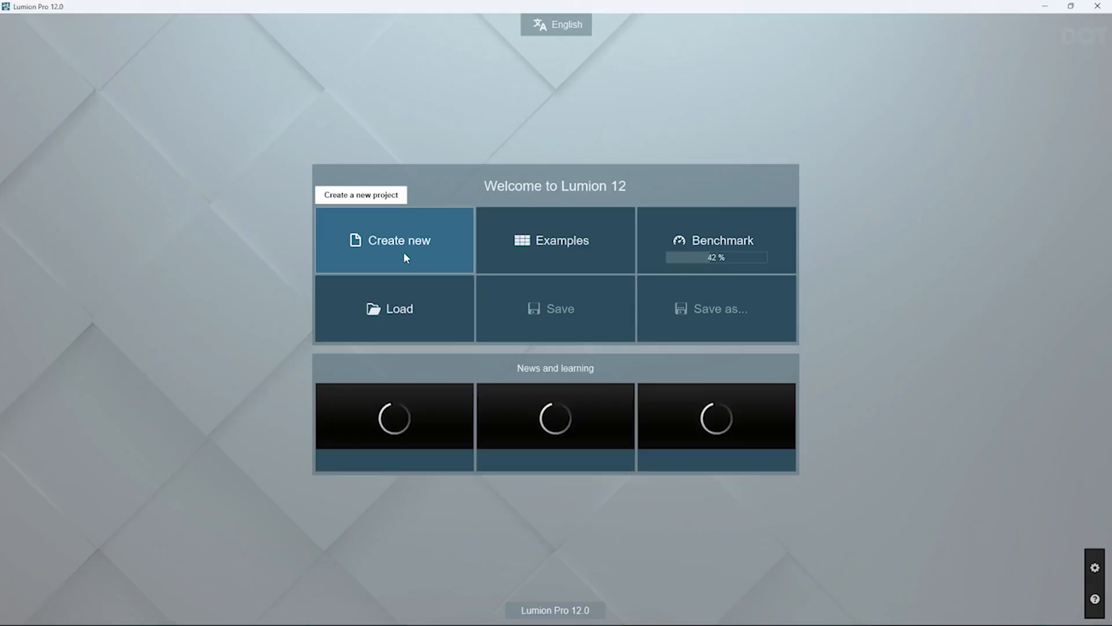
left_click(404, 255)
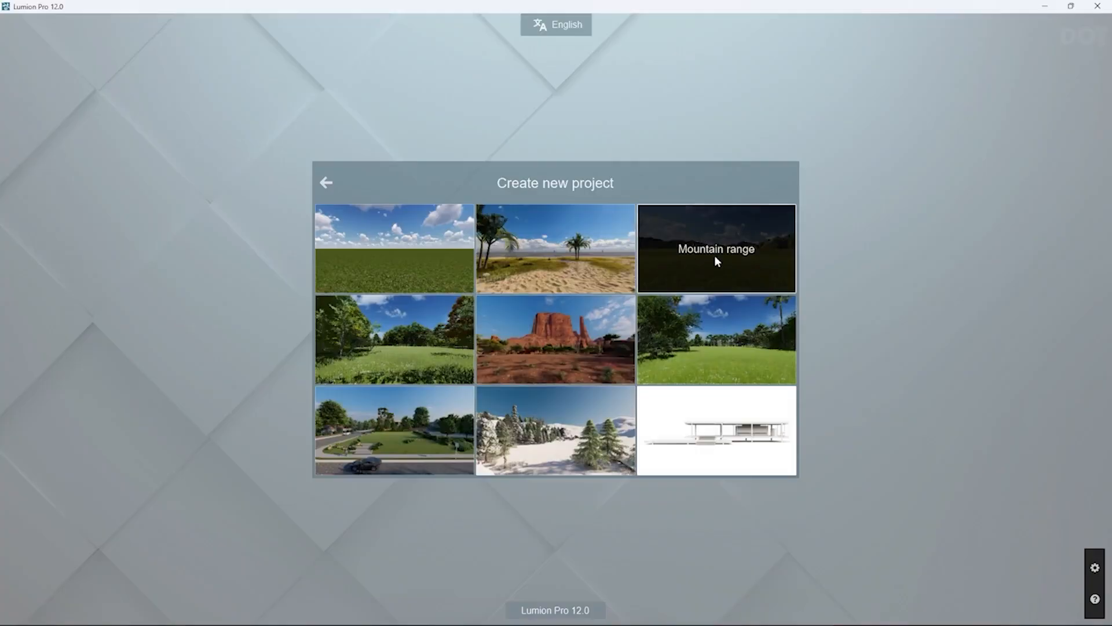
left_click(709, 276)
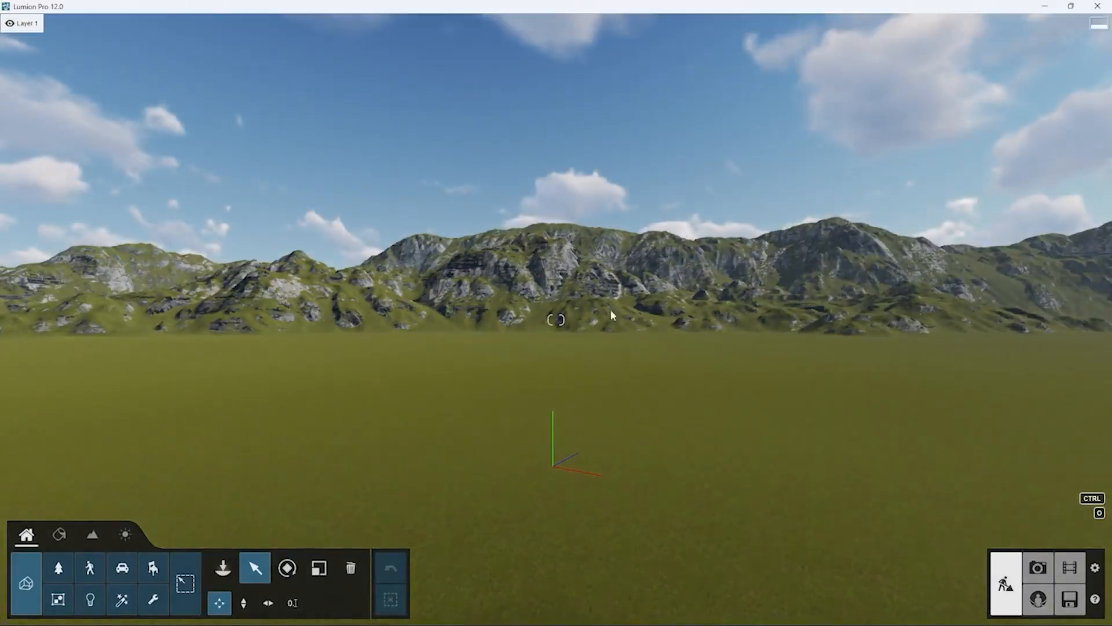
Look around the mountain scene by turning the camera down toward the ground and across the origin axes
right_click_drag(588, 339, 626, 452)
right_click_drag(556, 320, 560, 463)
right_click_drag(655, 332, 608, 326)
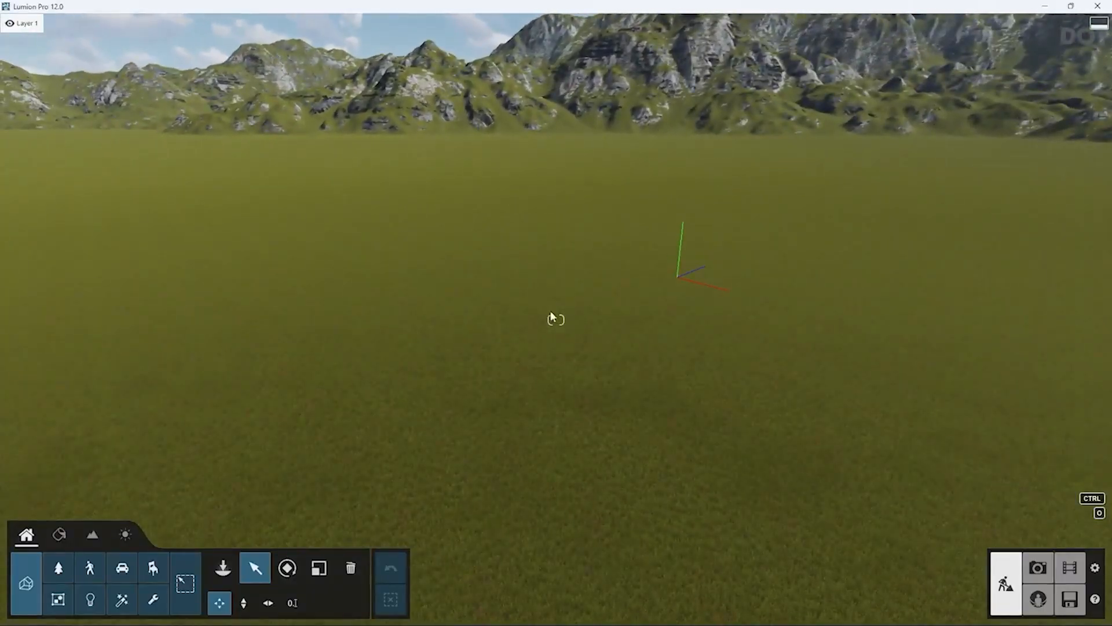
right_click_drag(572, 351, 640, 317)
right_click_drag(556, 320, 612, 330)
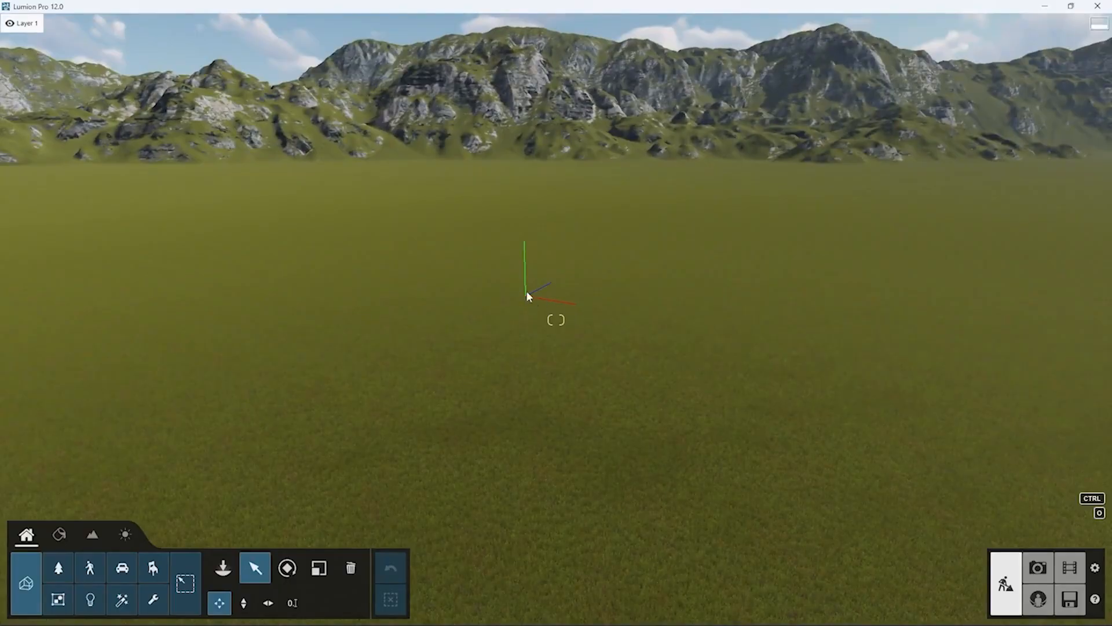
Move the camera forward and back, view the grass up close, and look back up at the mountains
scroll(527, 293, "up", 3)
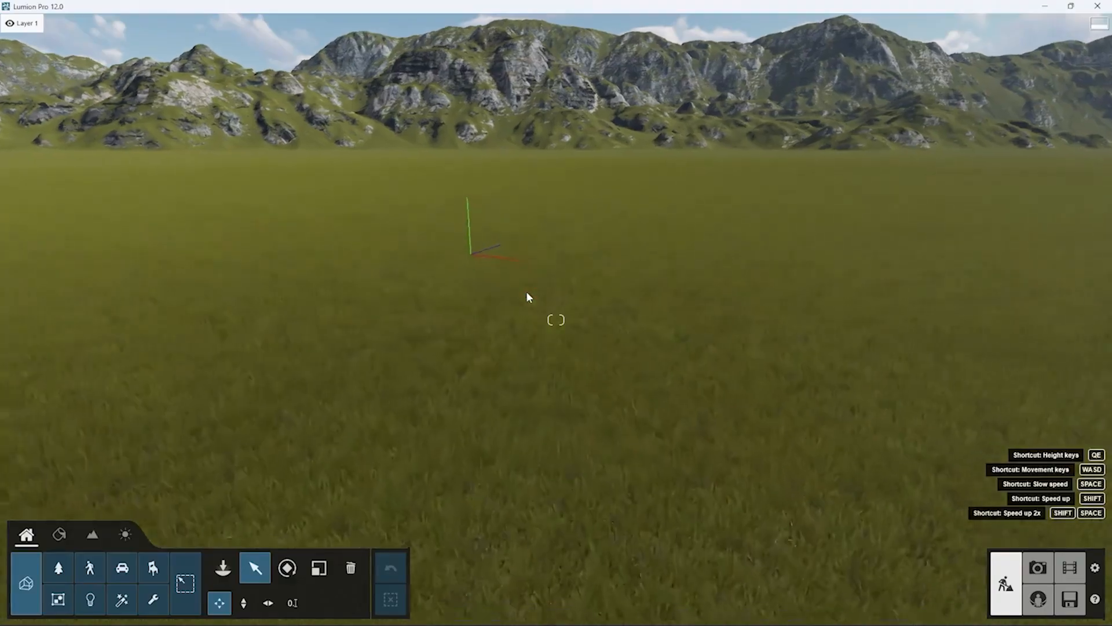
scroll(527, 293, "down", 2)
right_click_drag(497, 320, 500, 463)
scroll(495, 311, "up", 5)
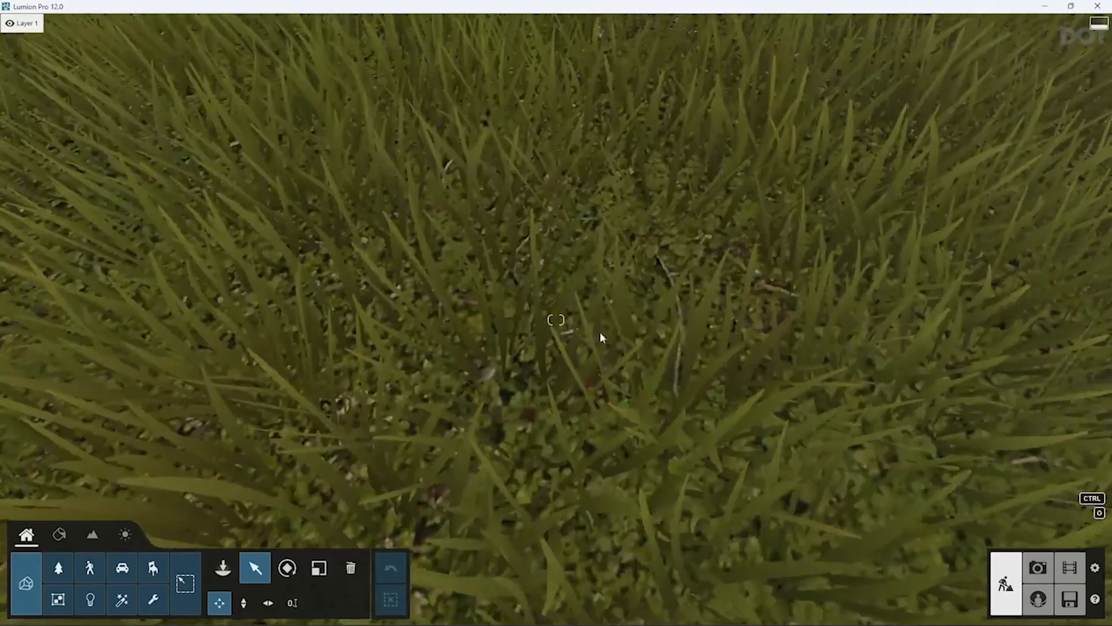
scroll(606, 336, "down", 5)
scroll(548, 356, "up", 3)
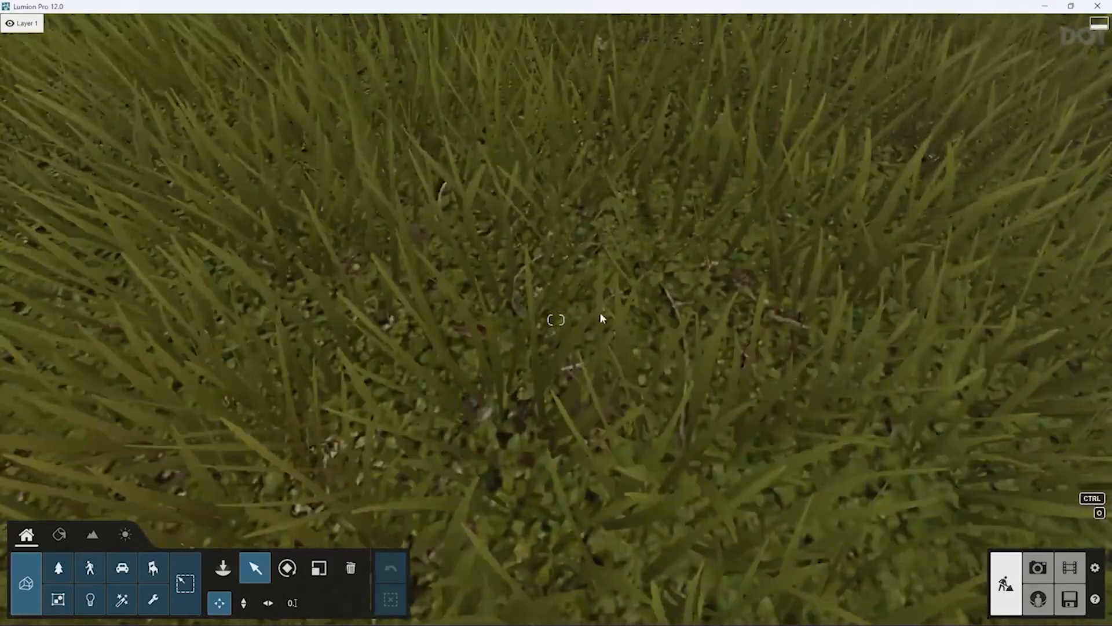
right_click_drag(601, 315, 604, 63)
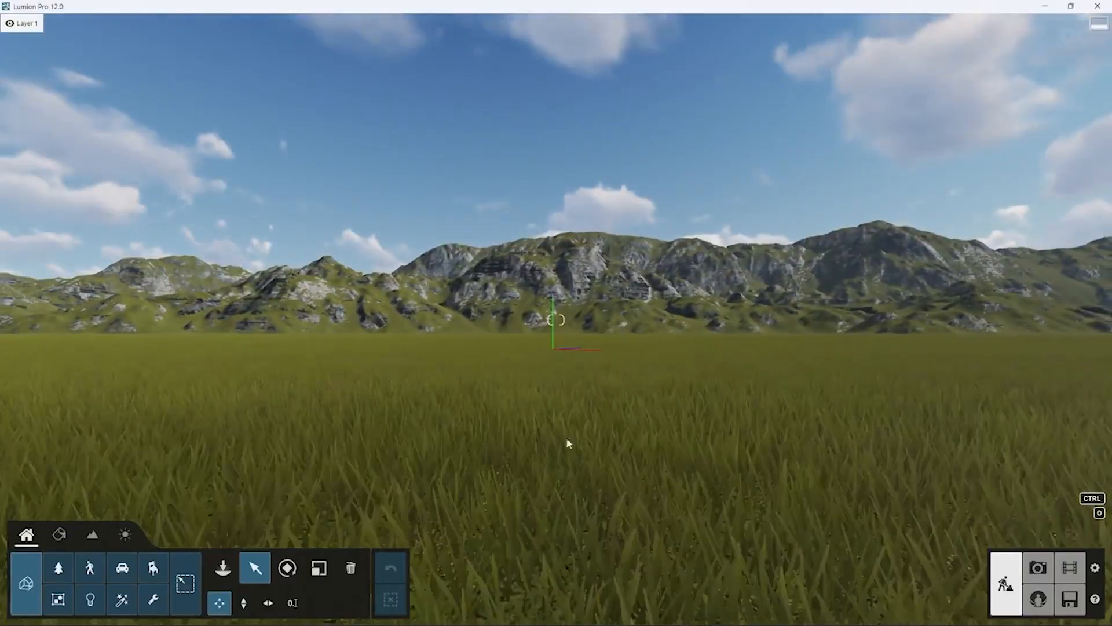
Tilt the camera toward the grass, raise its height, and turn to view the origin axes from above
right_click_drag(610, 322, 695, 481)
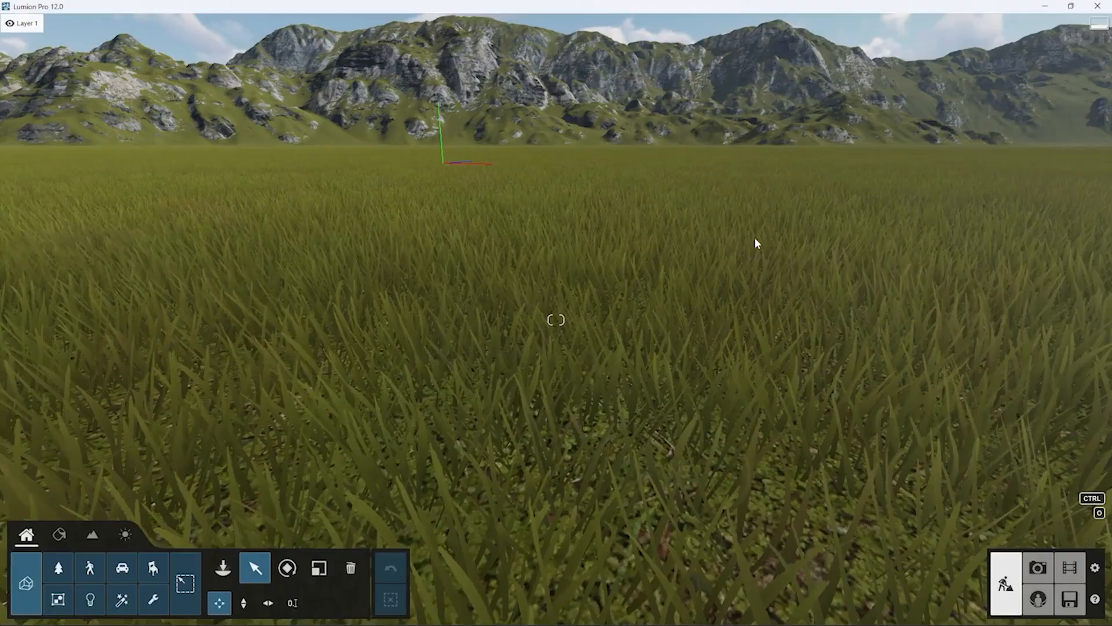
key("q")
right_click_drag(735, 239, 710, 239)
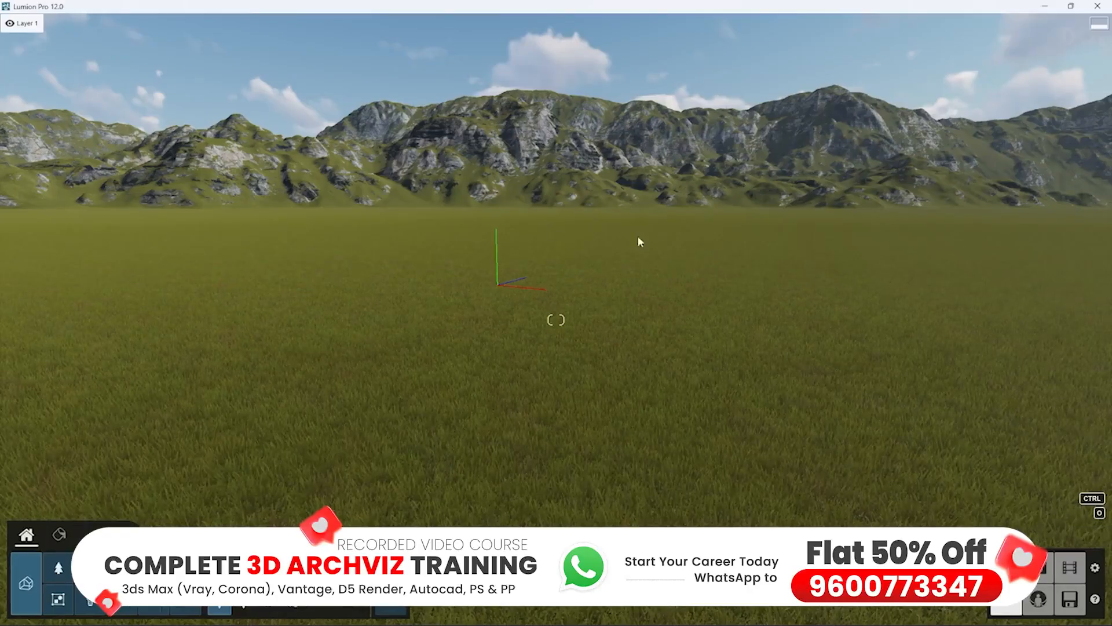
Practise tilting and turning the camera between the mountains and grass, changing its height and moving it forward
right_click_drag(541, 369, 561, 349)
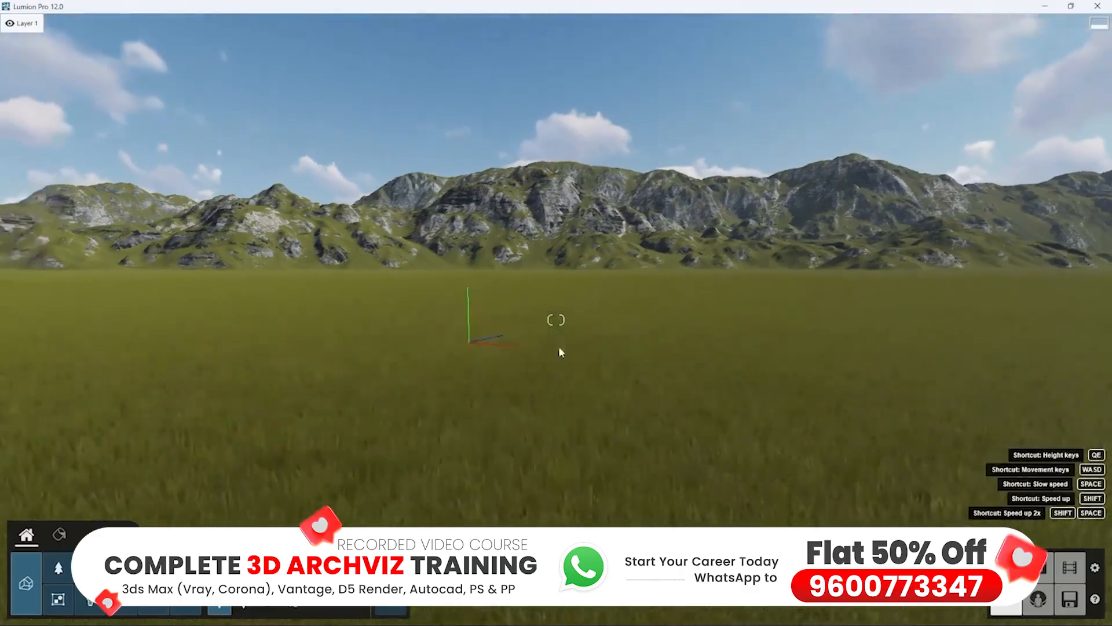
right_click_drag(575, 404, 601, 332)
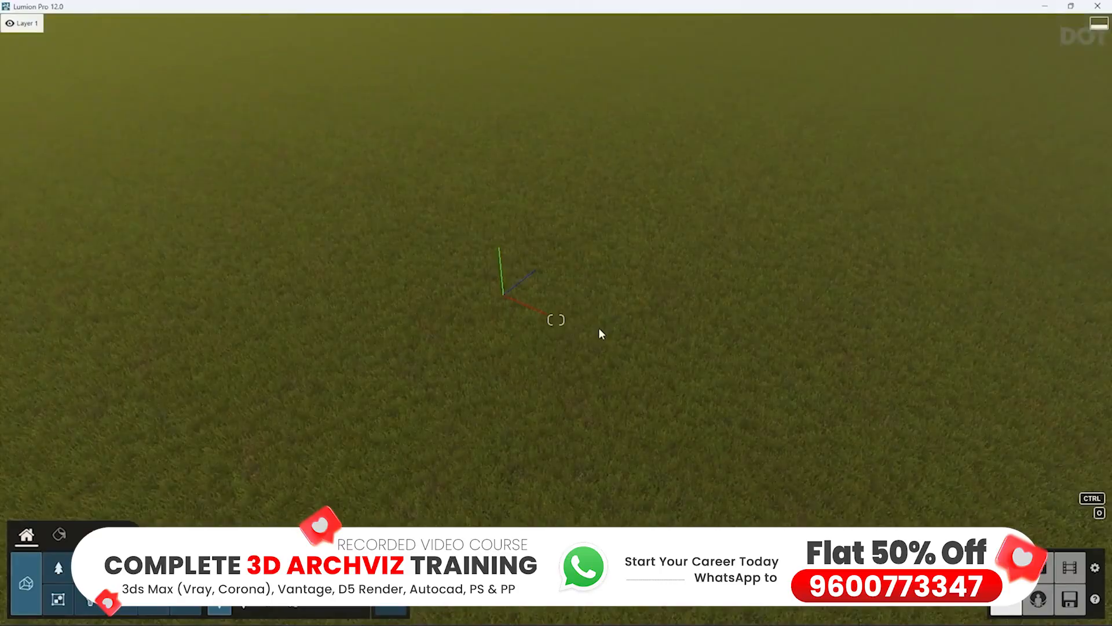
key("e")
mouse_move(521, 317)
right_mouse_down()
mouse_move(520, 290)
mouse_move(486, 243)
mouse_move(514, 308)
right_mouse_up()
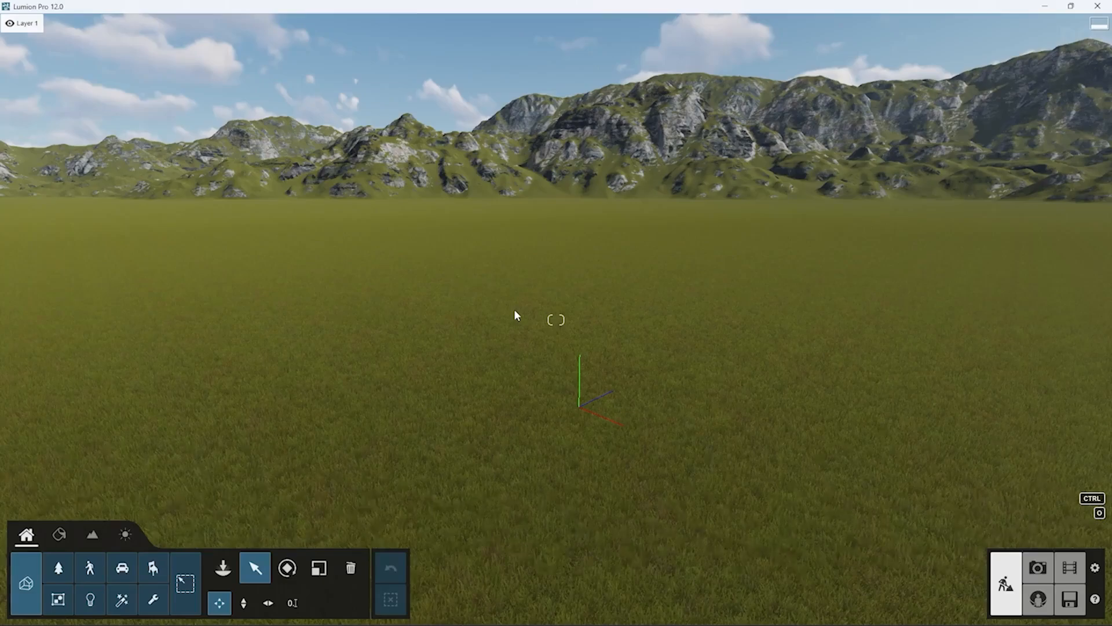
right_click_drag(466, 436, 538, 460)
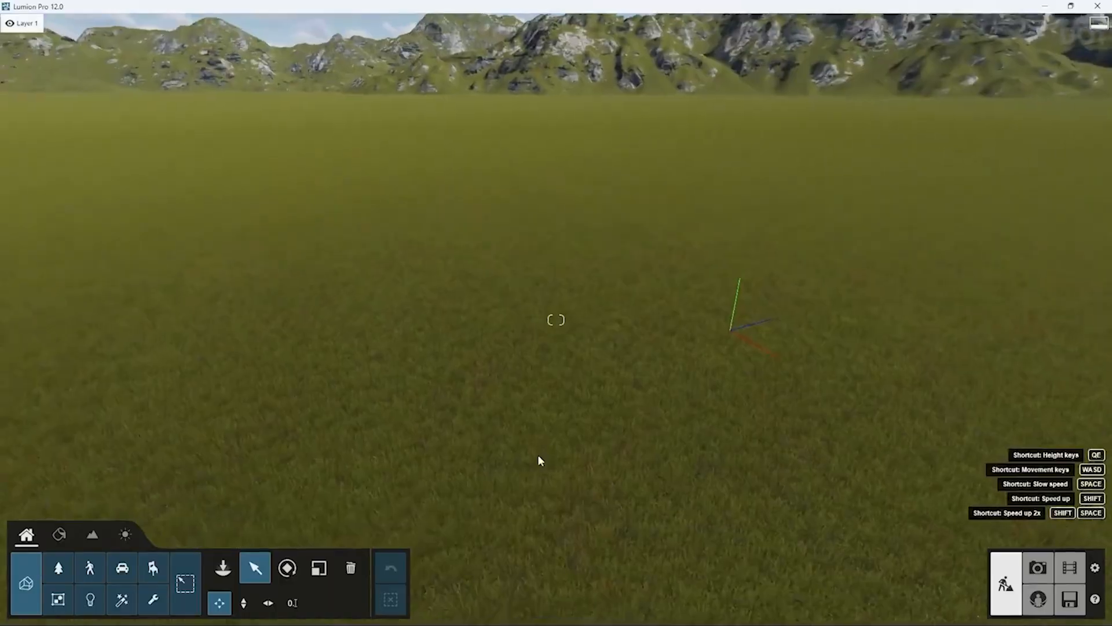
key("w")
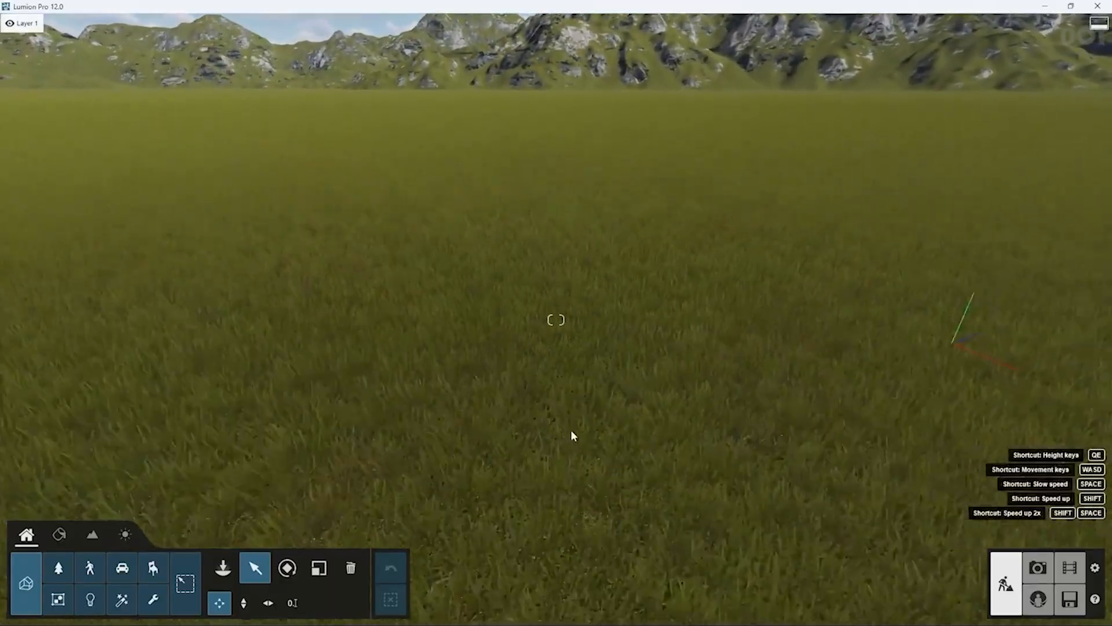
right_click_drag(555, 452, 778, 292)
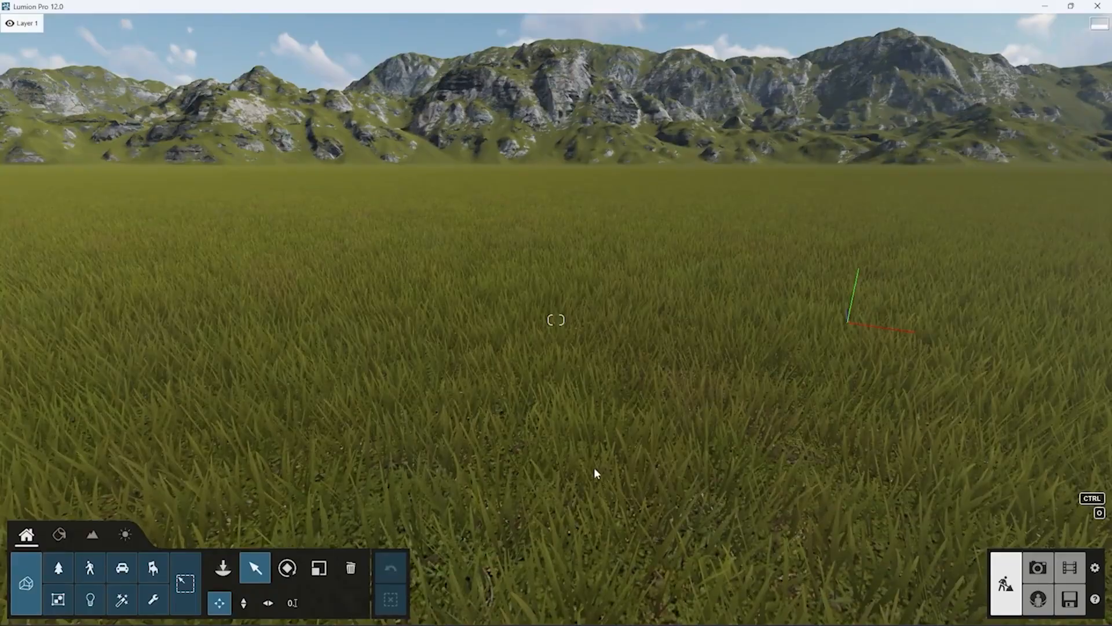
right_click_drag(559, 417, 658, 325)
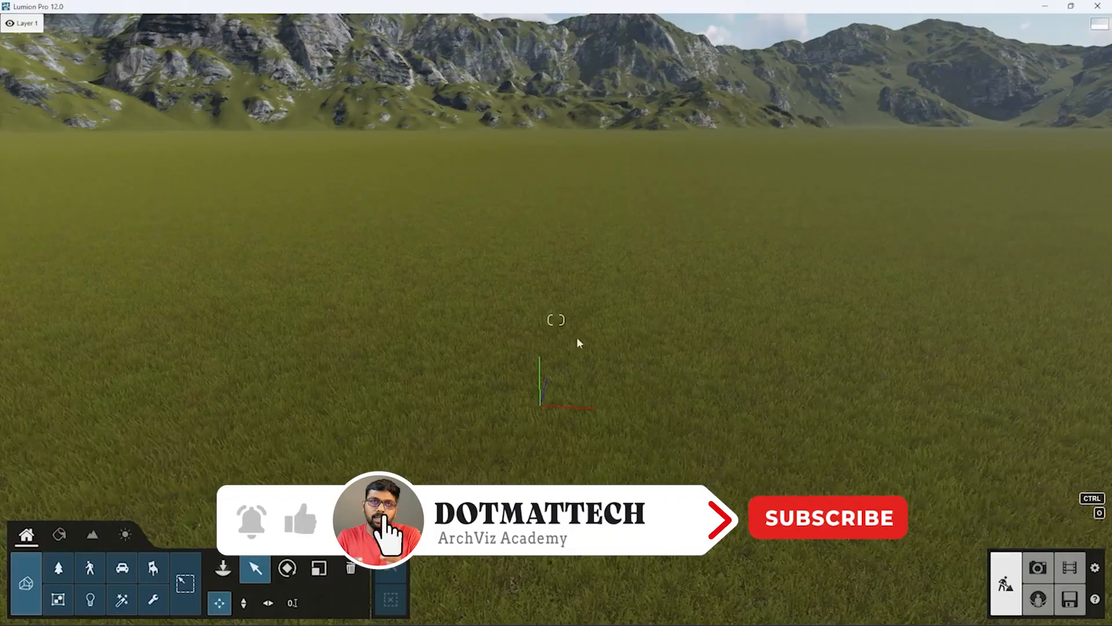
Lower and raise the camera near the origin axes, ending on a slightly downward view of the axes and surrounding grass
right_click_drag(578, 343, 524, 343)
key("e")
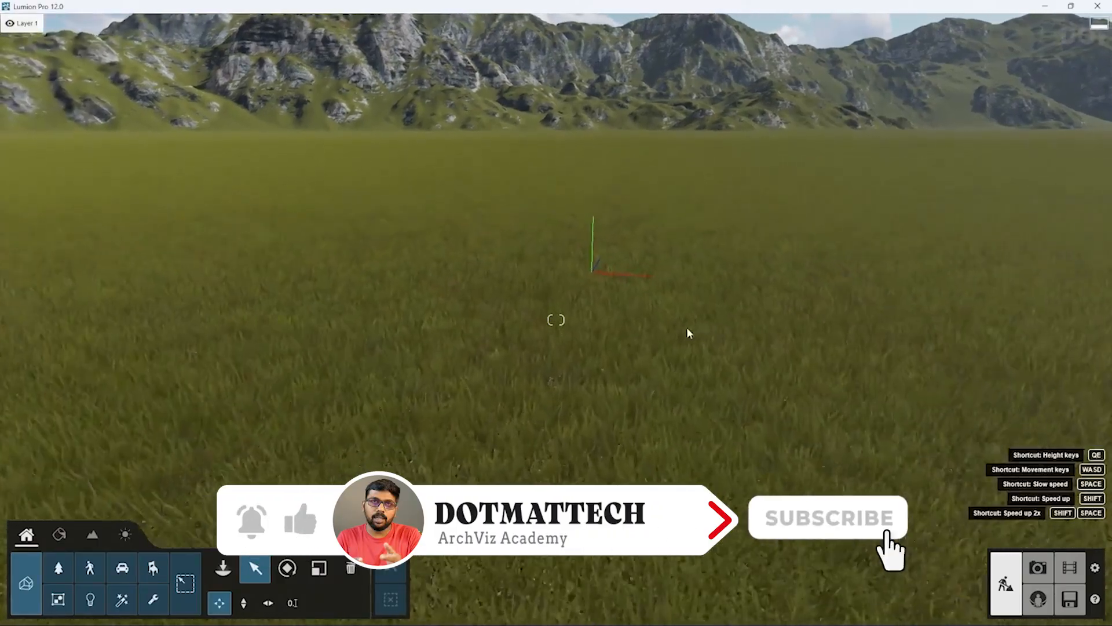
key("q")
right_click_drag(687, 334, 646, 400)
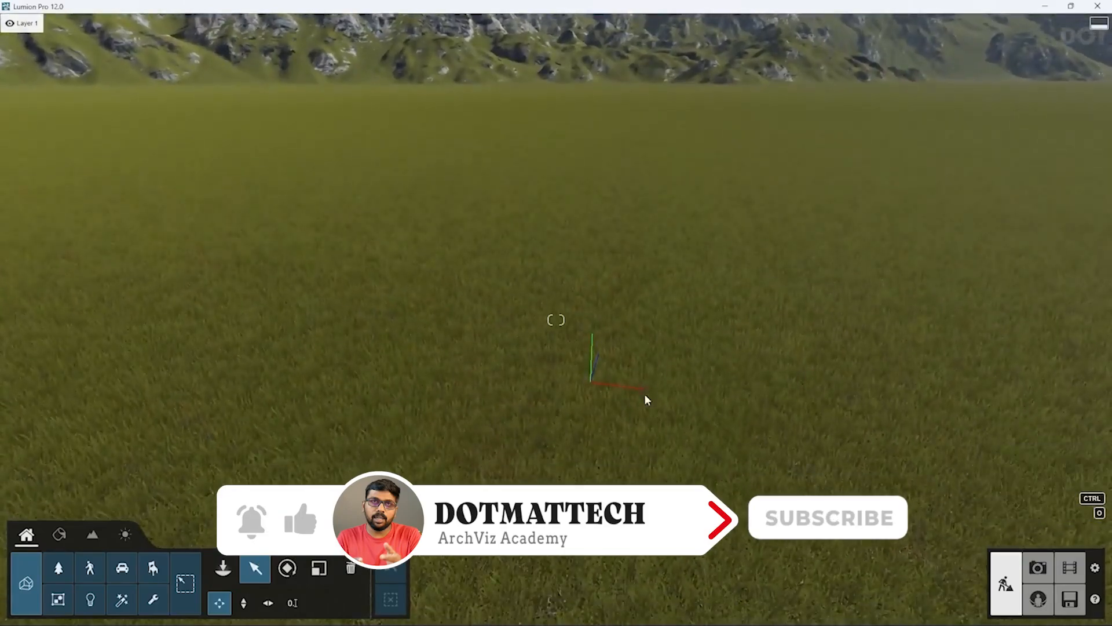
key("e")
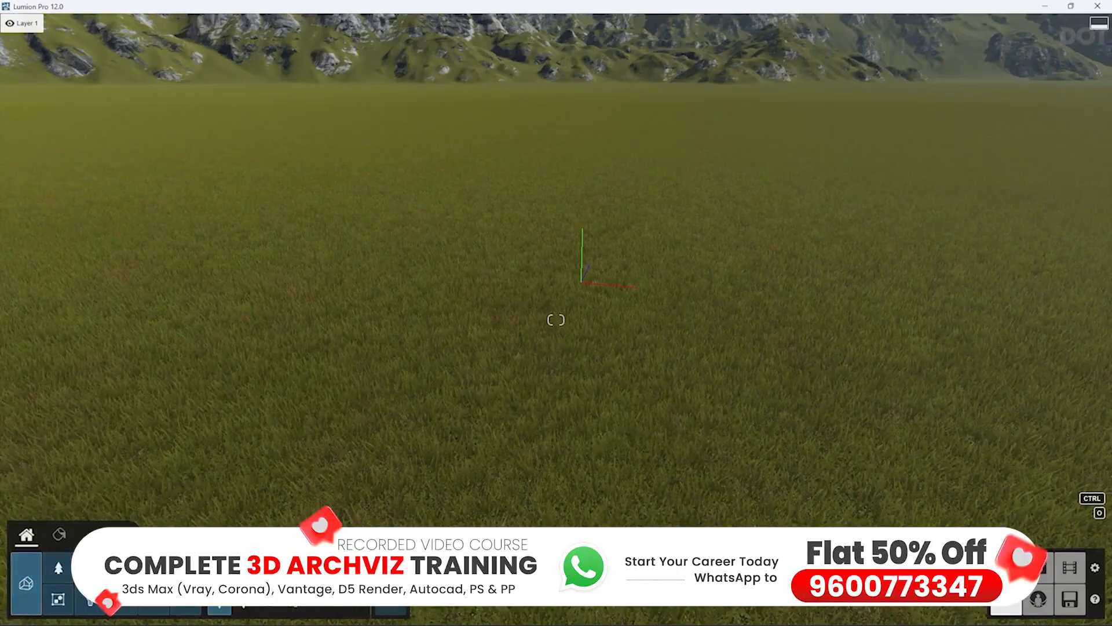
Switch to placement mode and browse the object libraries, including nature, transport, objects, effects and groups
left_click(219, 568)
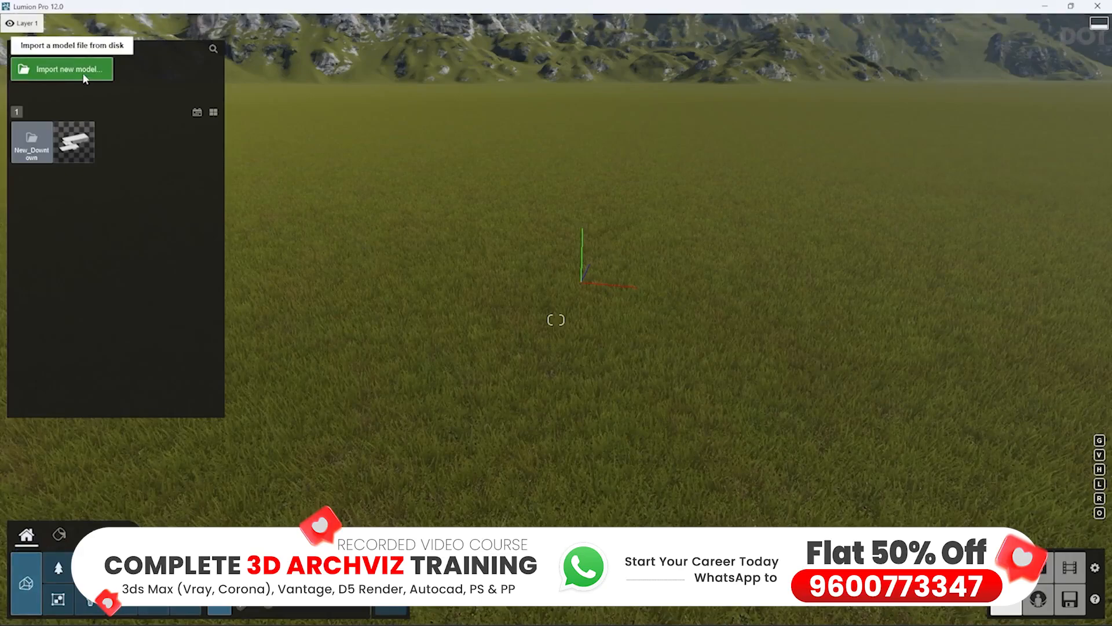
left_click(58, 570)
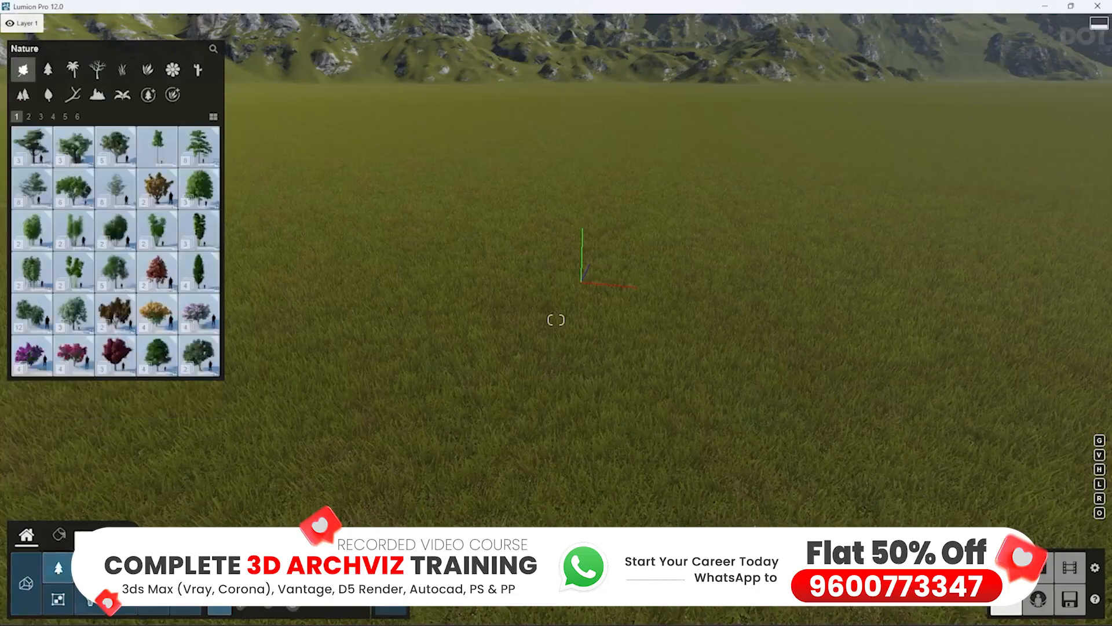
left_click(90, 569)
left_click(122, 570)
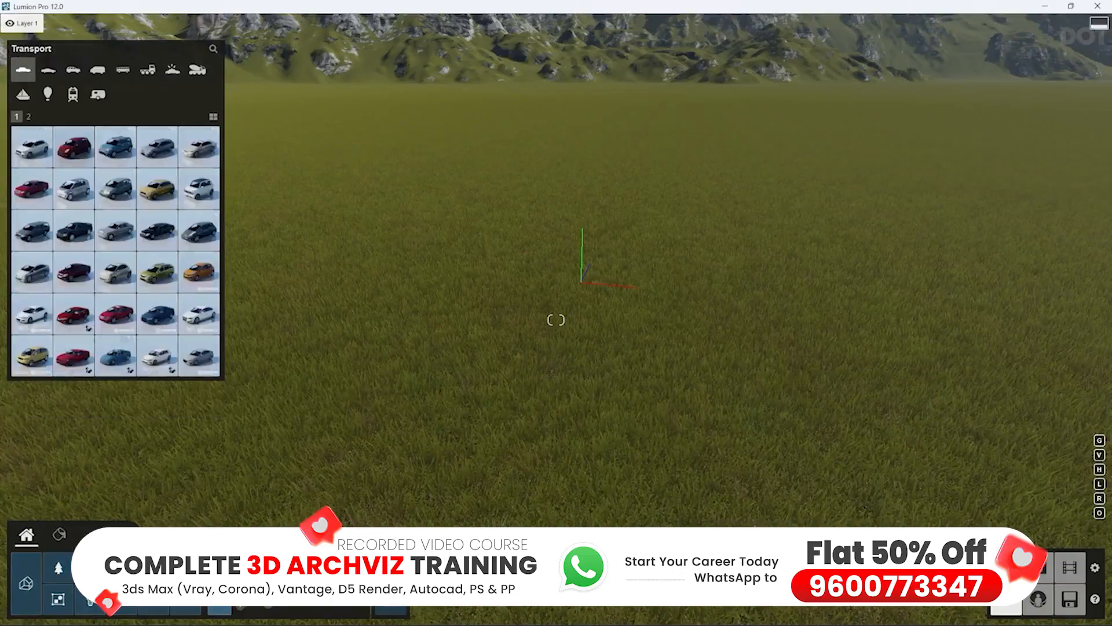
left_click(155, 575)
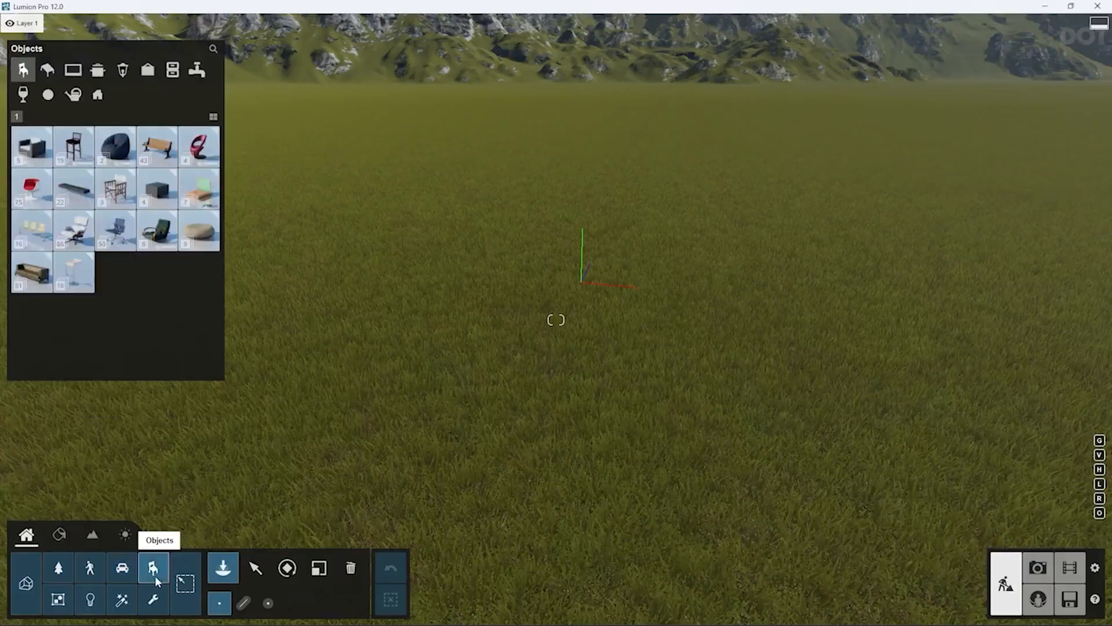
left_click(153, 599)
left_click(122, 599)
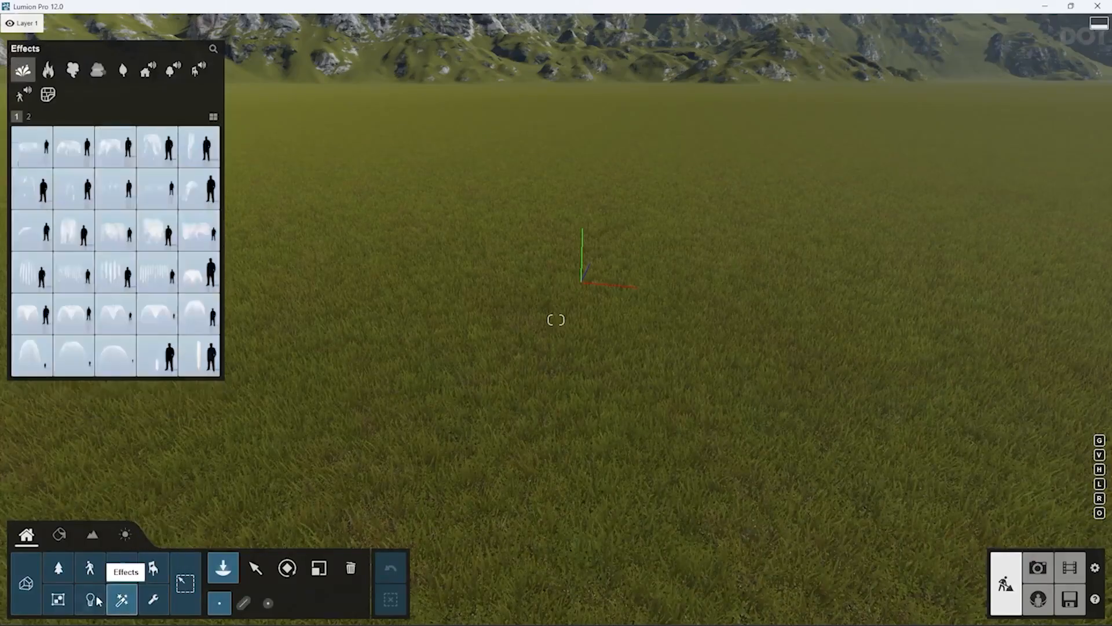
left_click(89, 599)
left_click(58, 599)
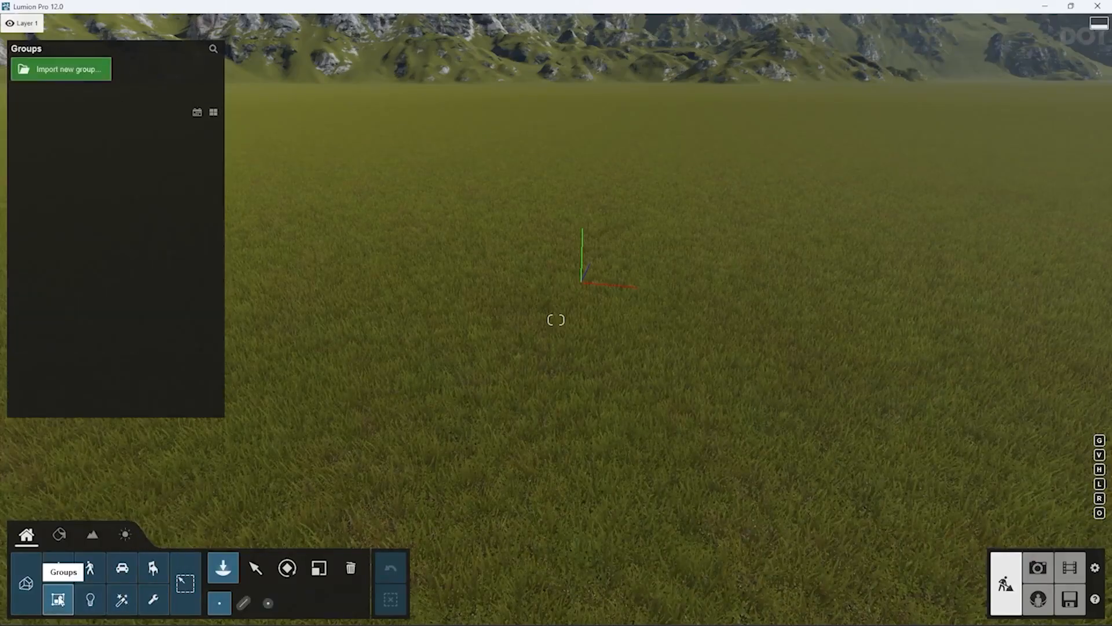
left_click(58, 568)
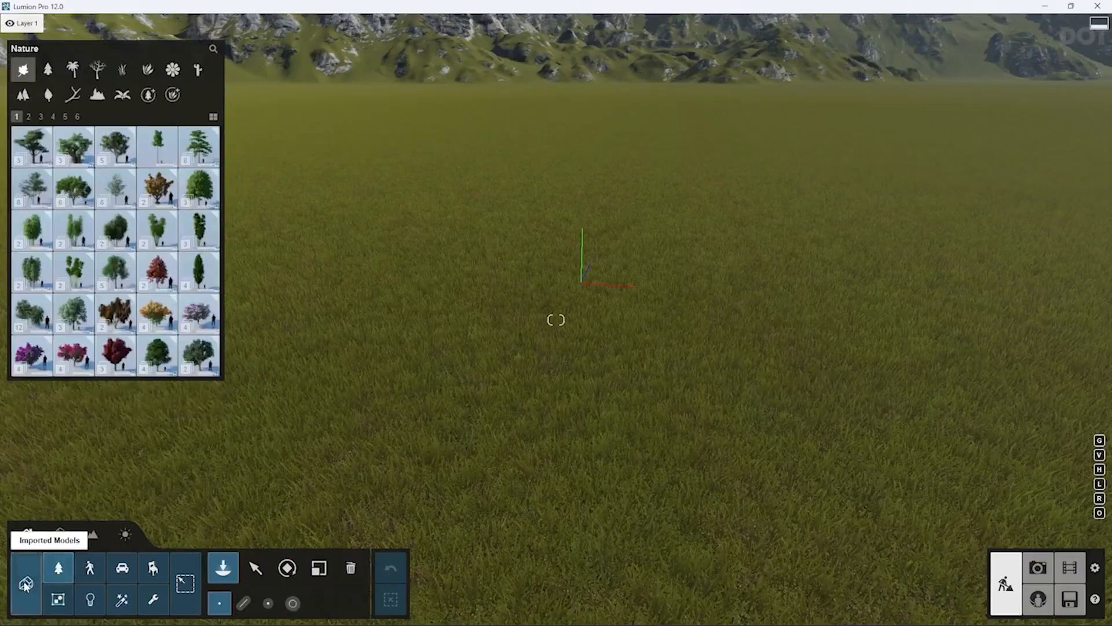
Choose the 1st-01 model file from the lumion folder on the Desktop for importing as a new model
left_click(25, 584)
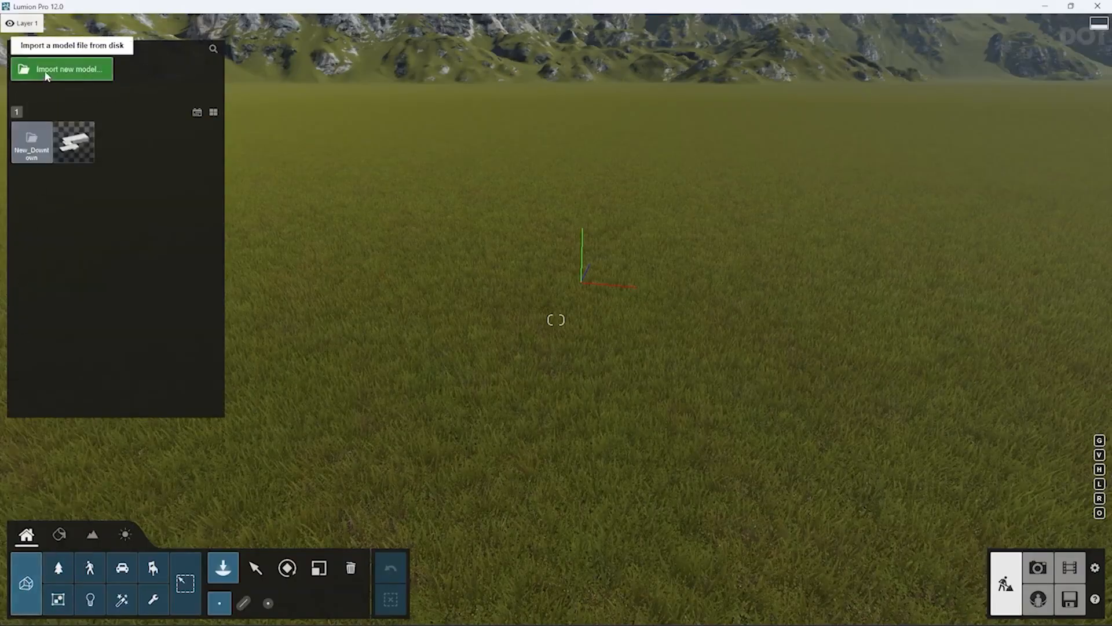
left_click(79, 76)
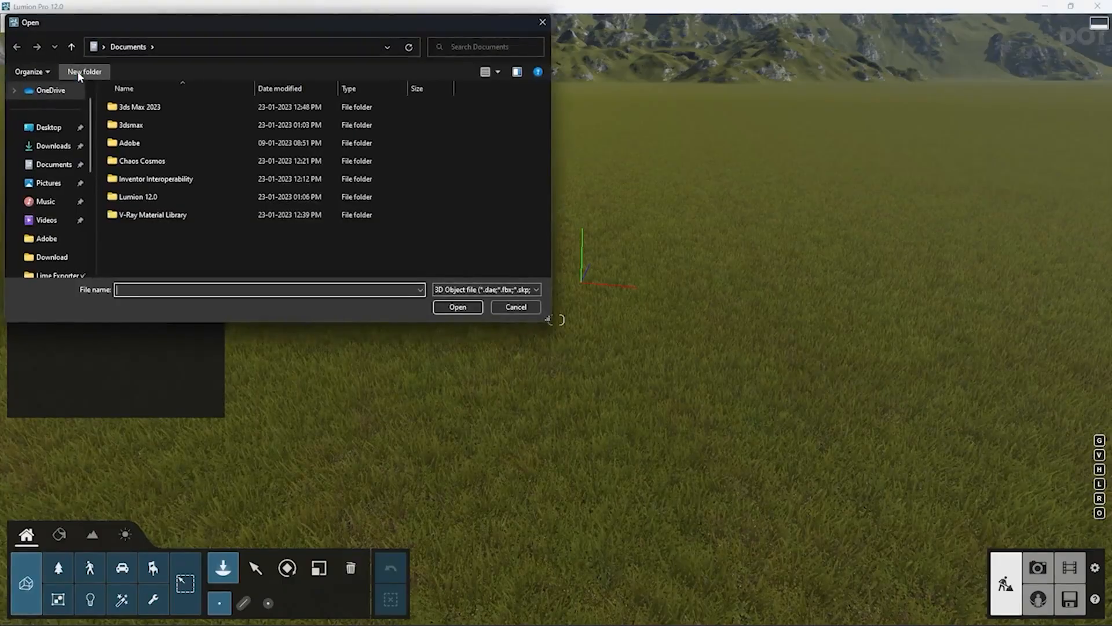
left_click(48, 128)
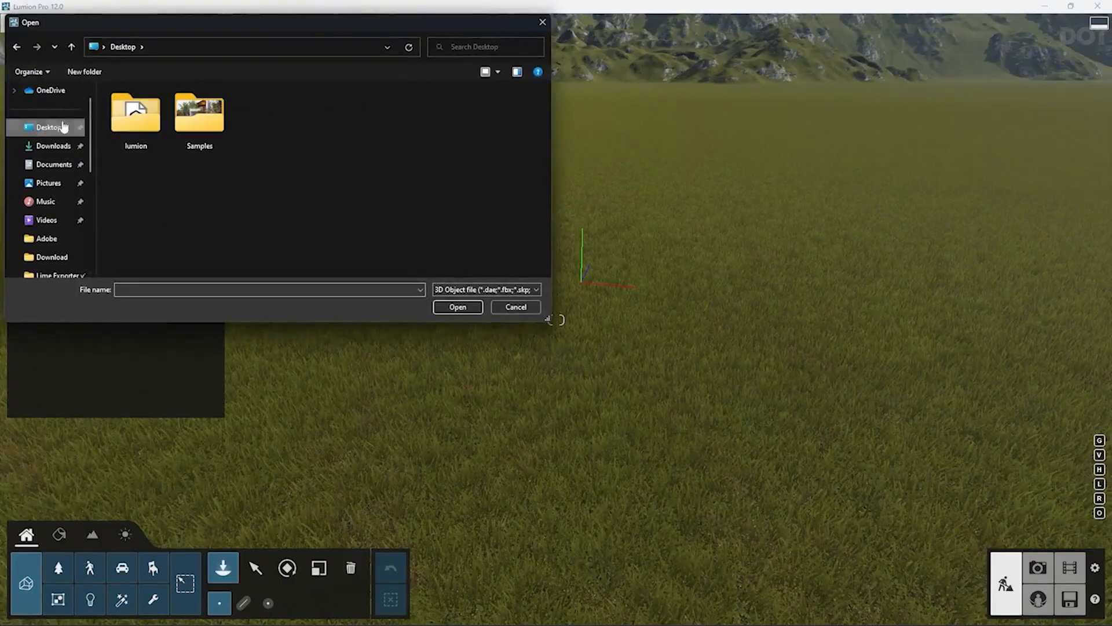
double_click(139, 119)
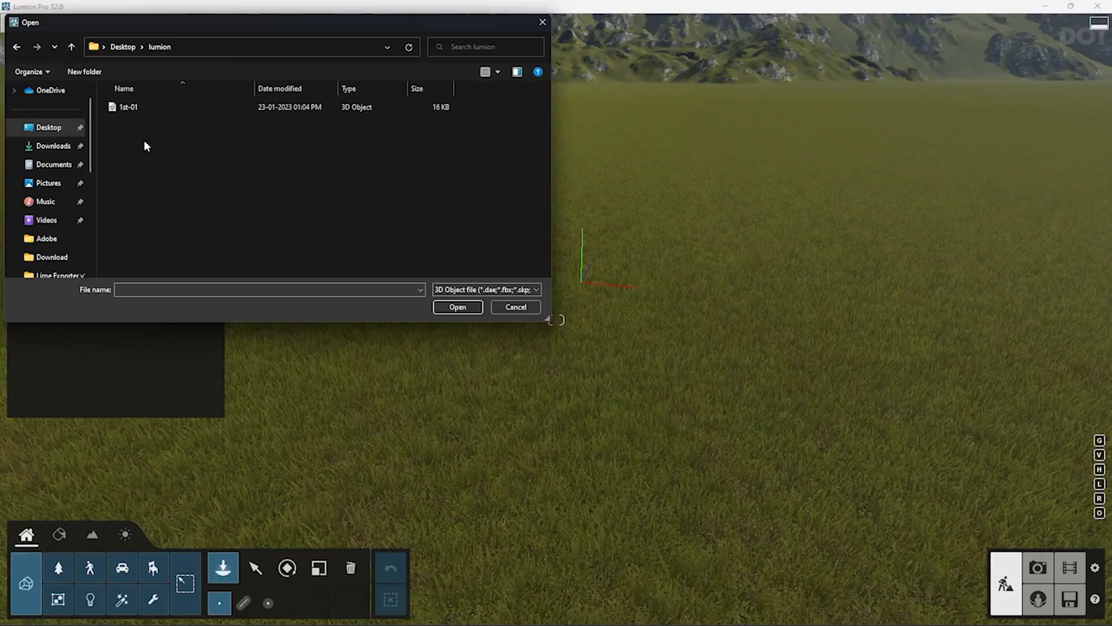
left_click(129, 108)
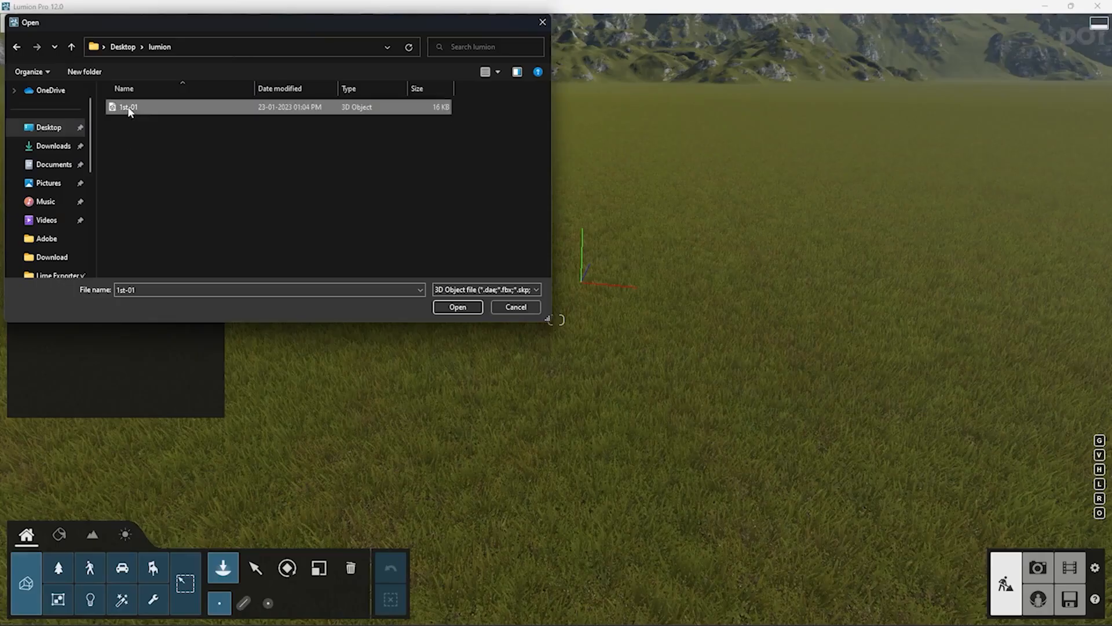
left_click(462, 309)
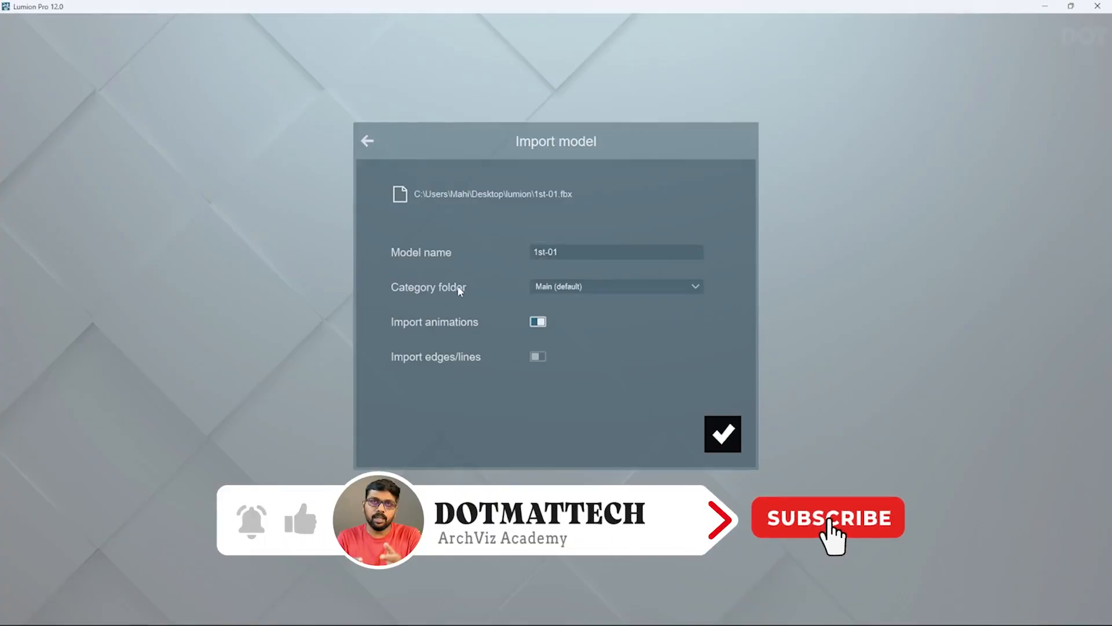
Assign the model to the Main (default) category folder, with animation import and edges/lines import turned off
left_click(616, 289)
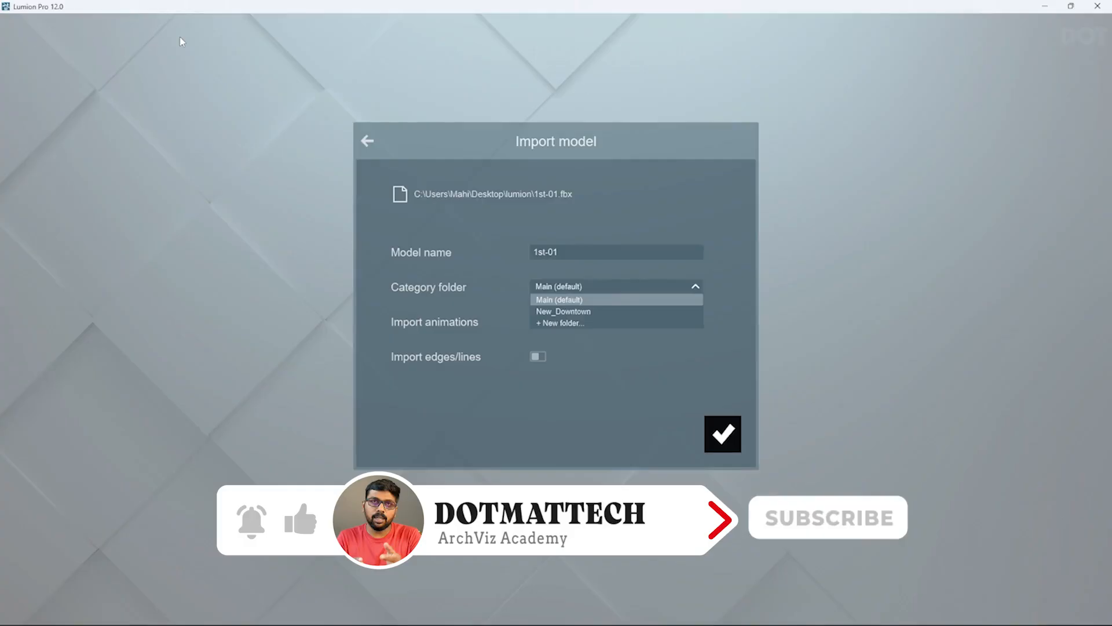
left_click(588, 300)
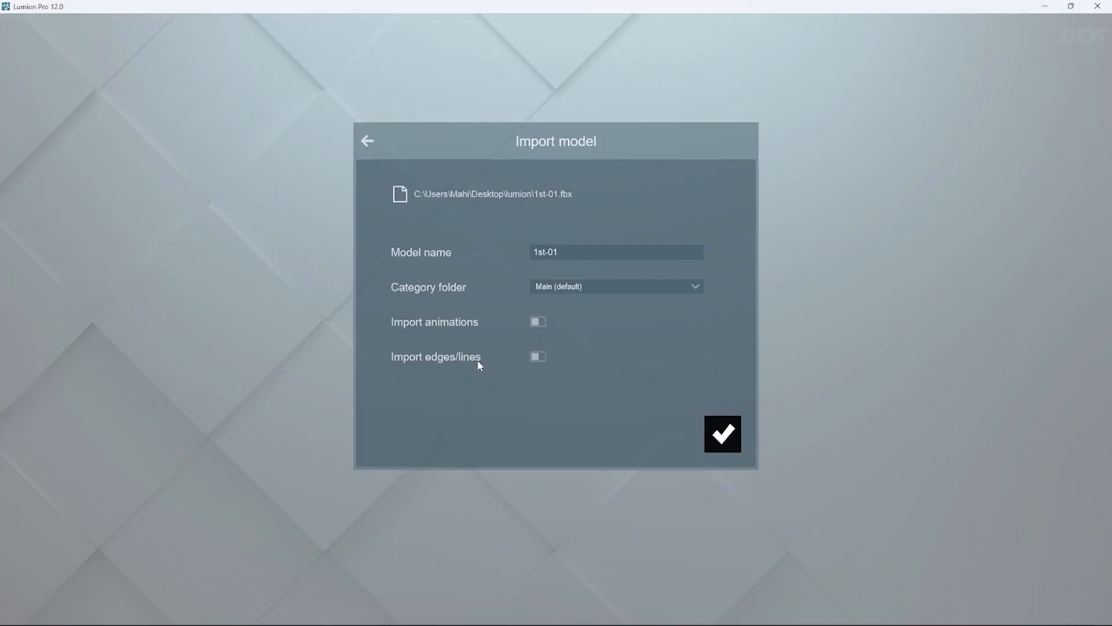
left_click(539, 357)
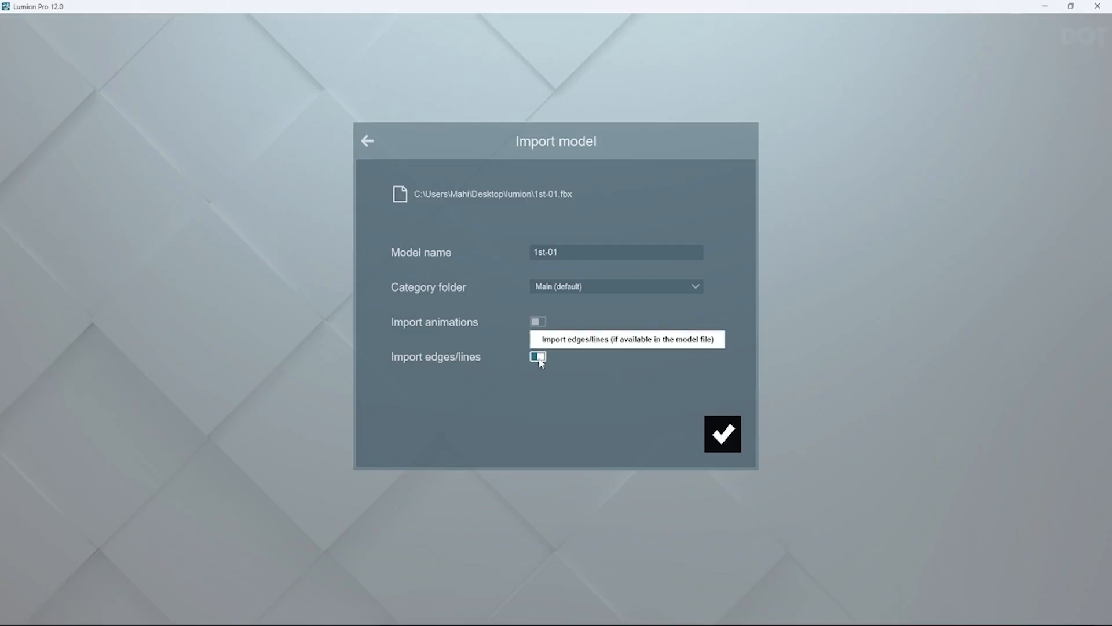
left_click(538, 357)
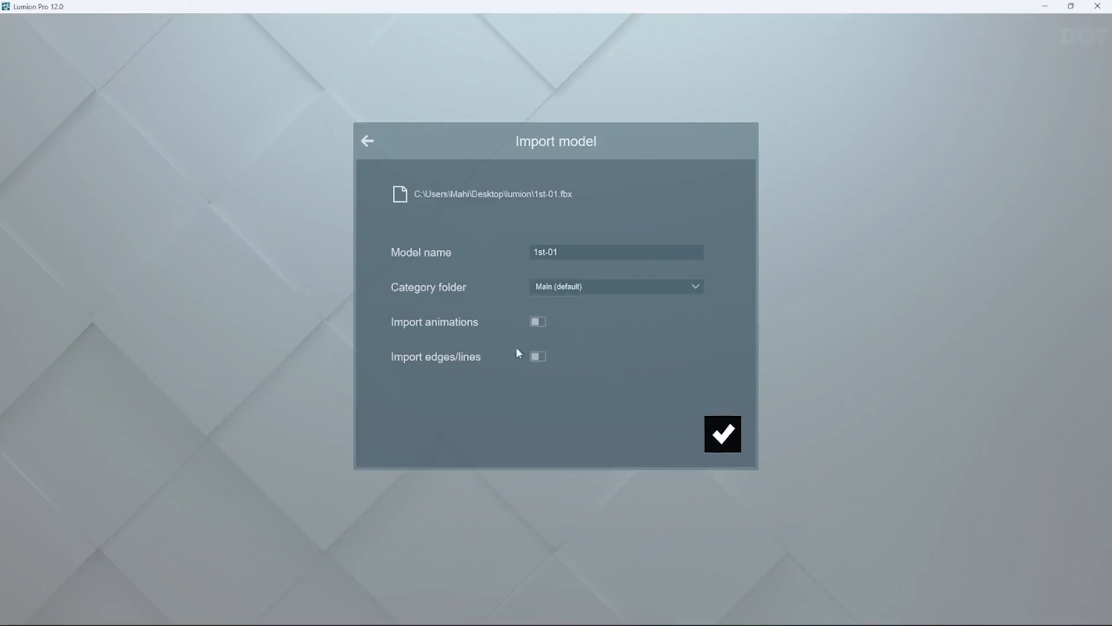
Import the 1st-01 model, place one copy of the room at the origin axes, and end placement
left_click(722, 435)
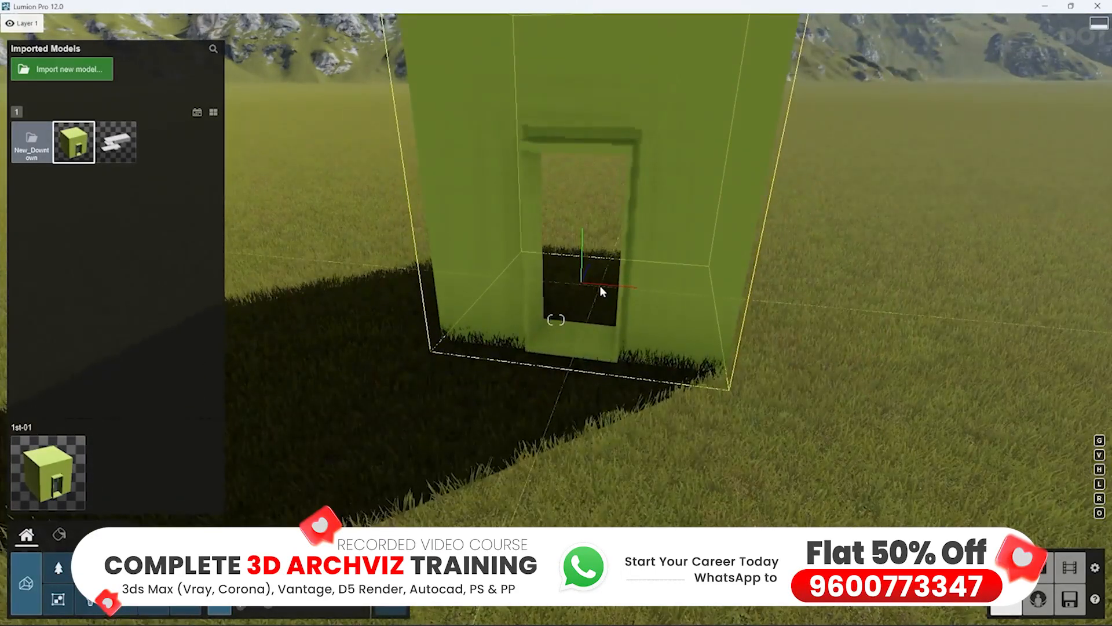
left_click(600, 285)
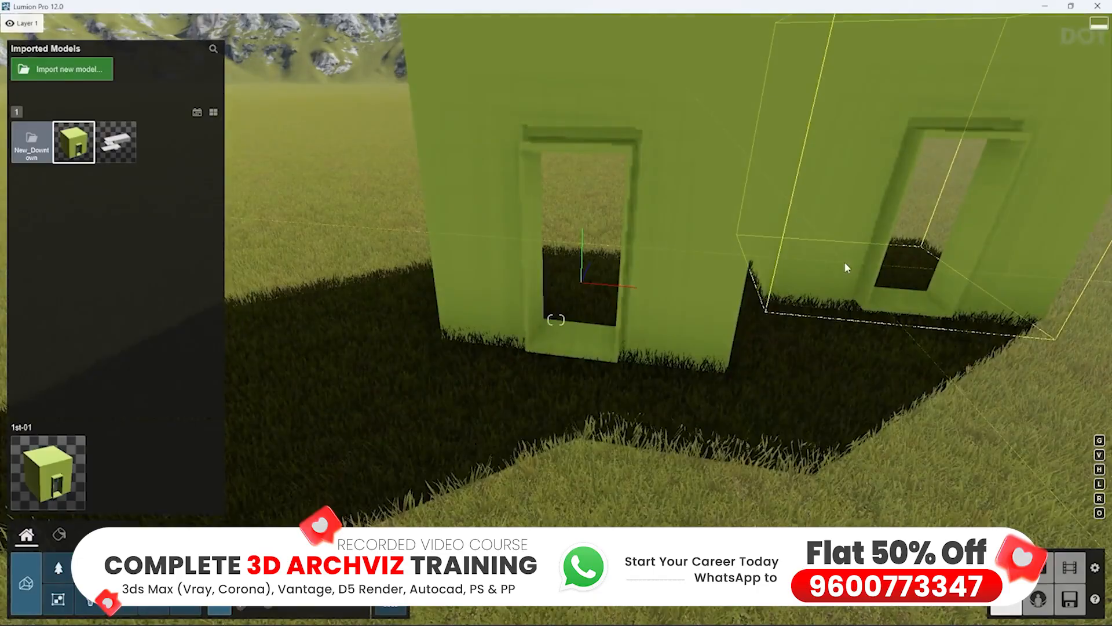
key("Escape")
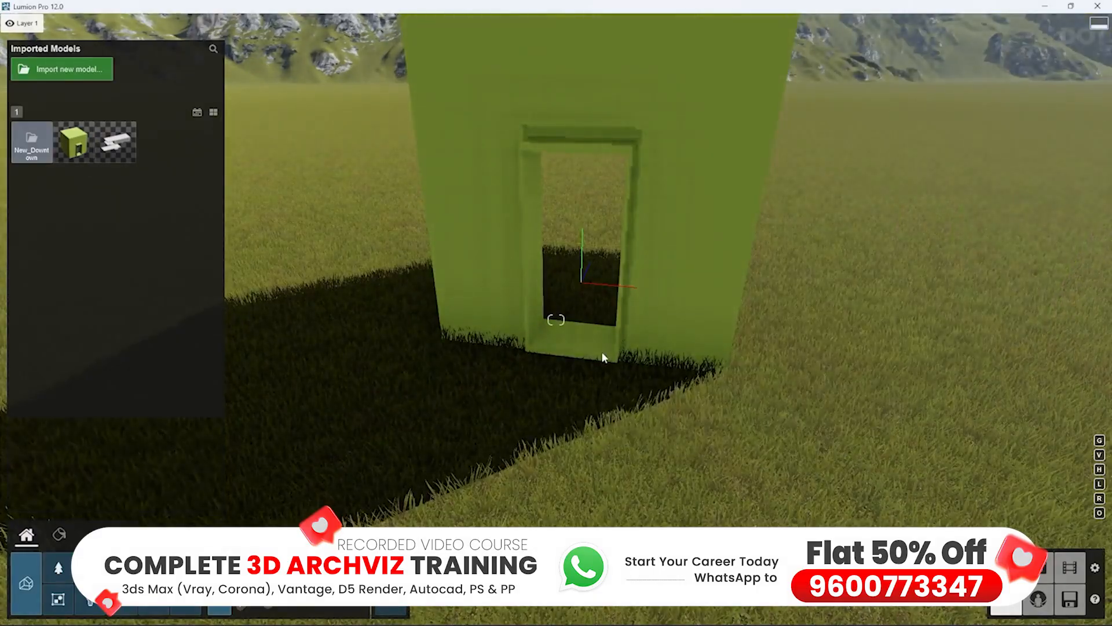
Back the camera away from the placed room and circle around it to inspect its closed sides
key("s")
right_click_drag(548, 422, 985, 550)
key("a")
key("s")
key("a")
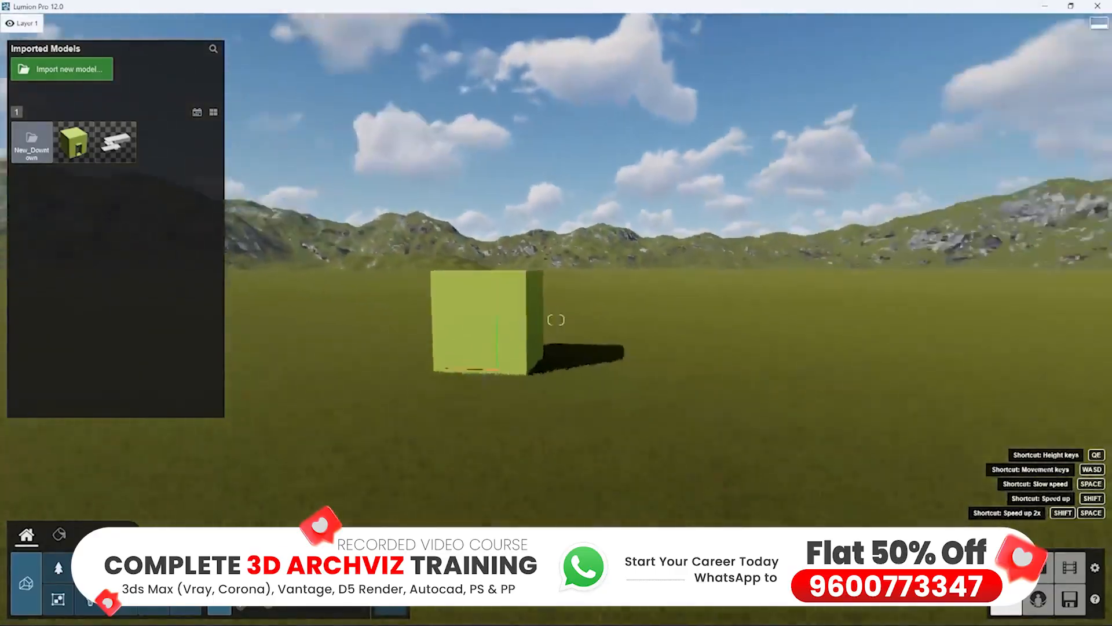
key("a")
right_click_drag(556, 521, 740, 477)
key("w")
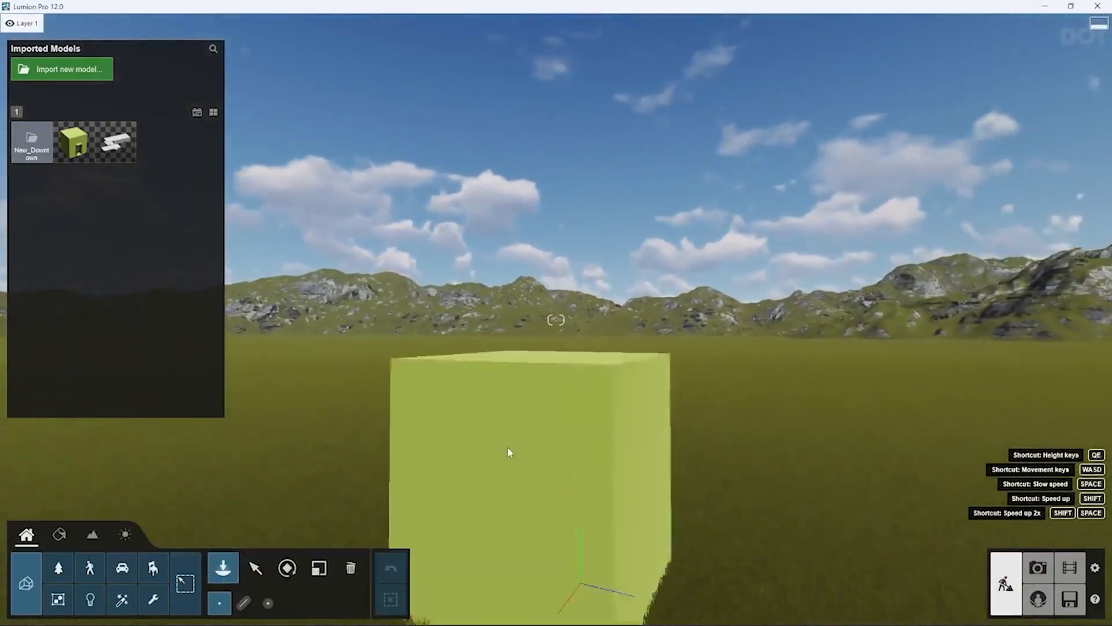
Move the camera closer and farther from the room, and circle around to view the side with the door opening
key("s")
key("w")
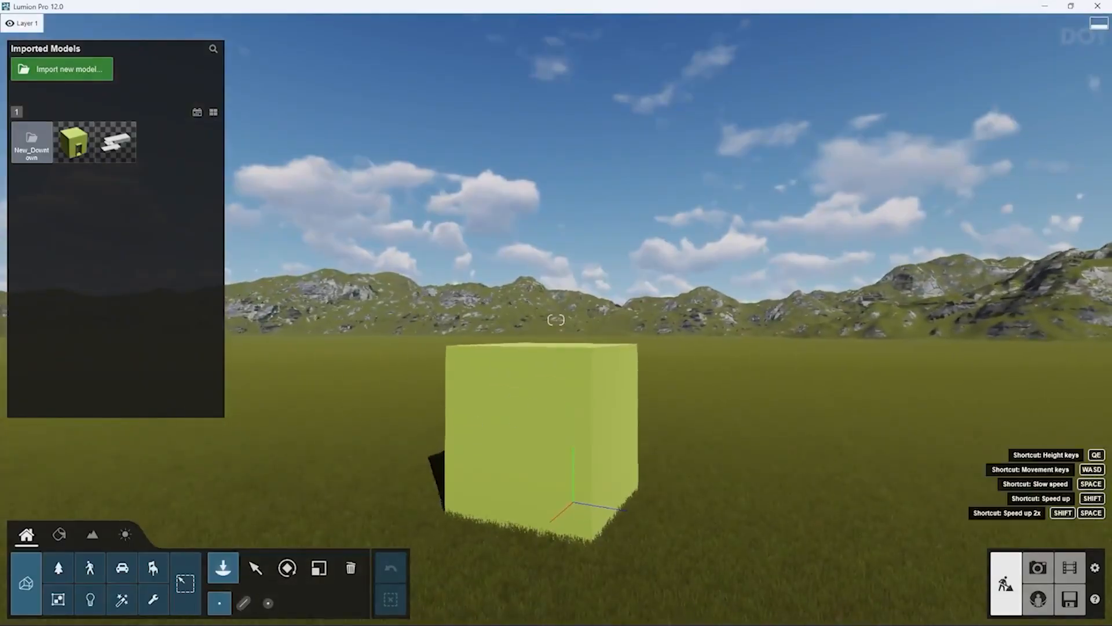
key("s")
key("a")
right_click_drag(278, 365, 468, 387)
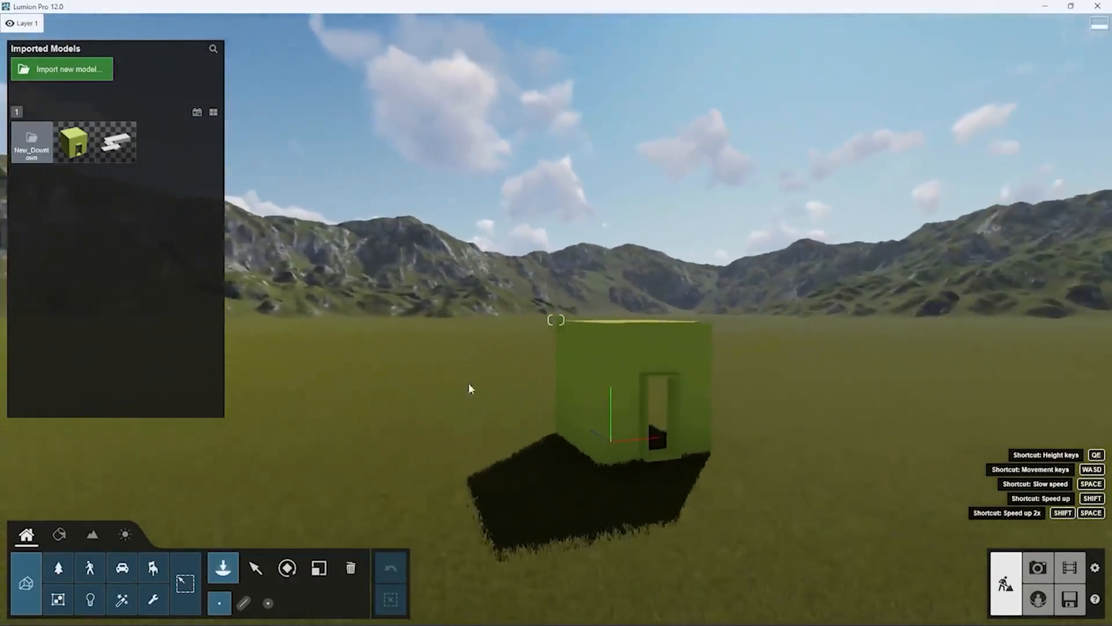
key("d")
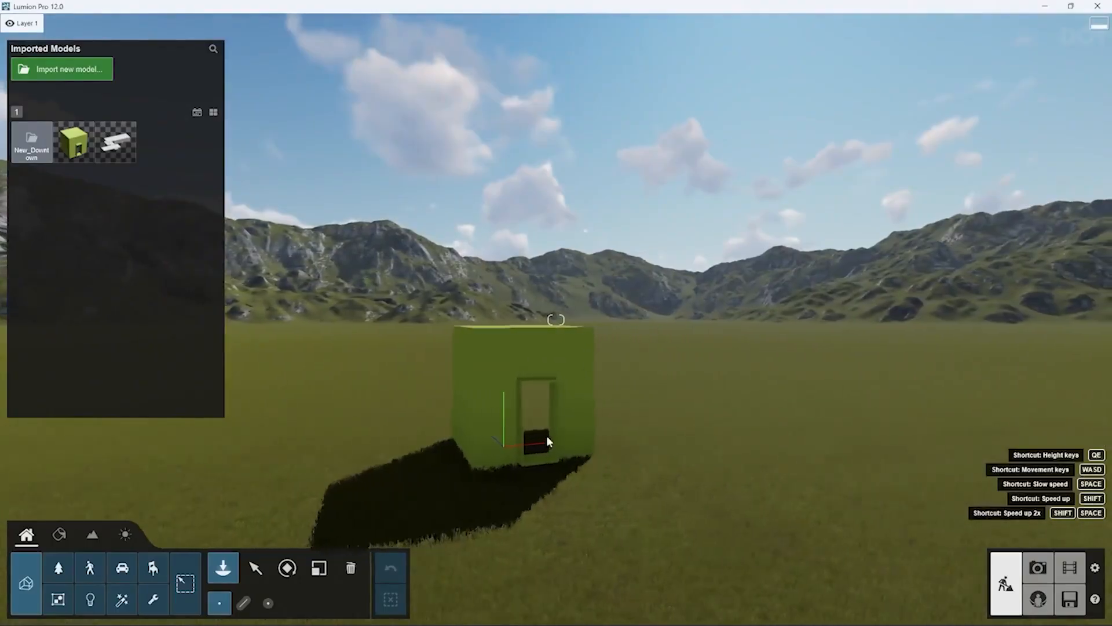
Move the camera up to the room's door opening, pass through the room, and back out to check its faces
key("w")
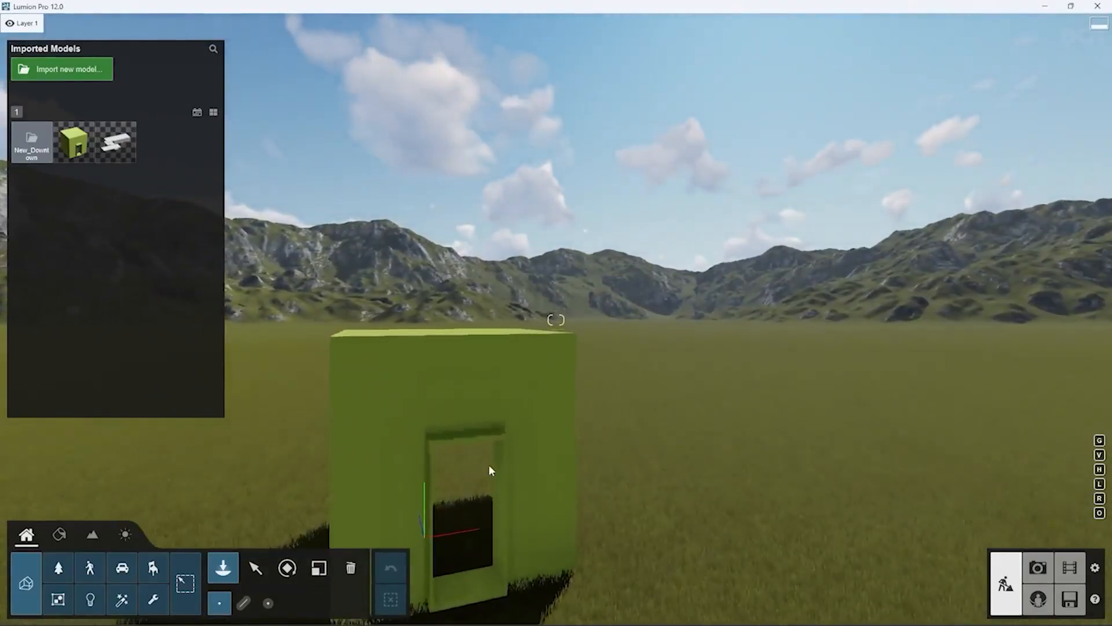
key("q")
key("w")
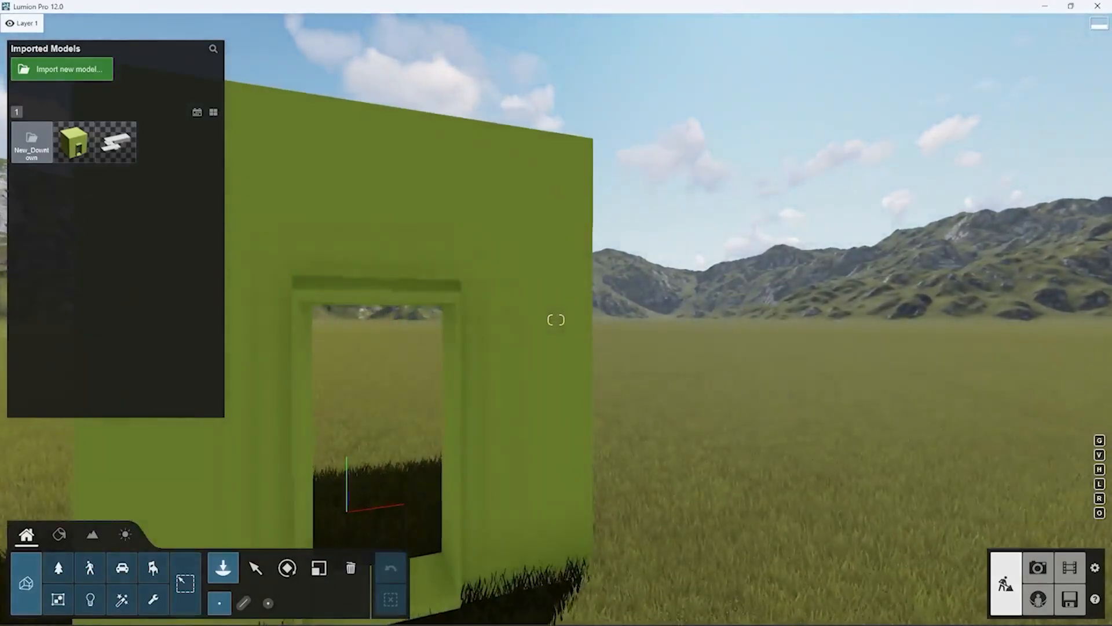
key("a")
right_click_drag(687, 457, 530, 457)
key("d")
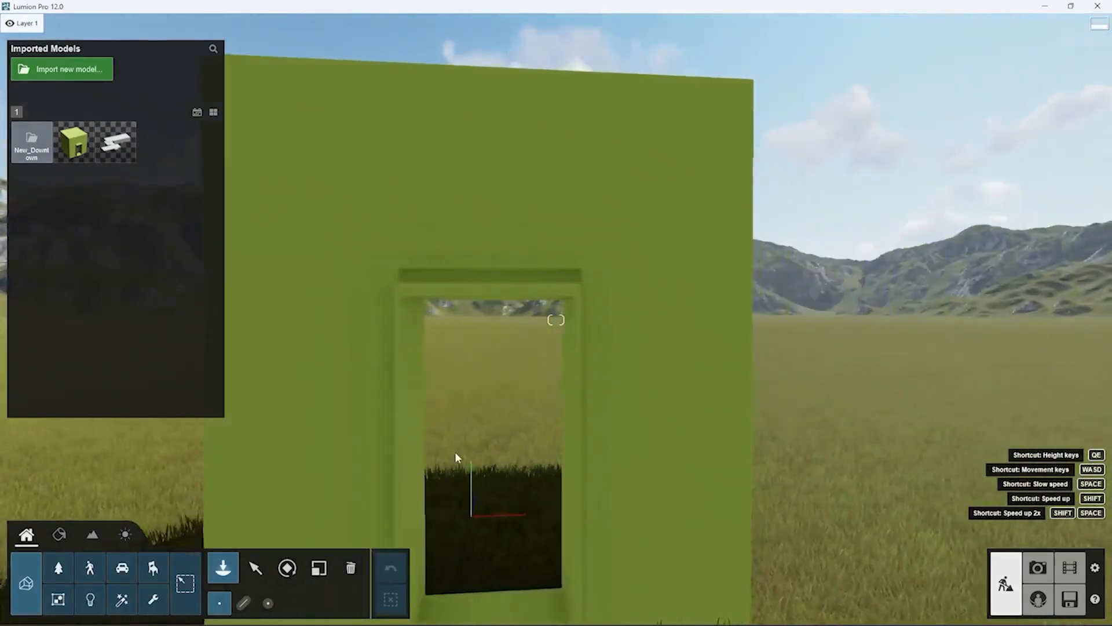
scroll(456, 457, "up", 3)
scroll(563, 446, "down", 3)
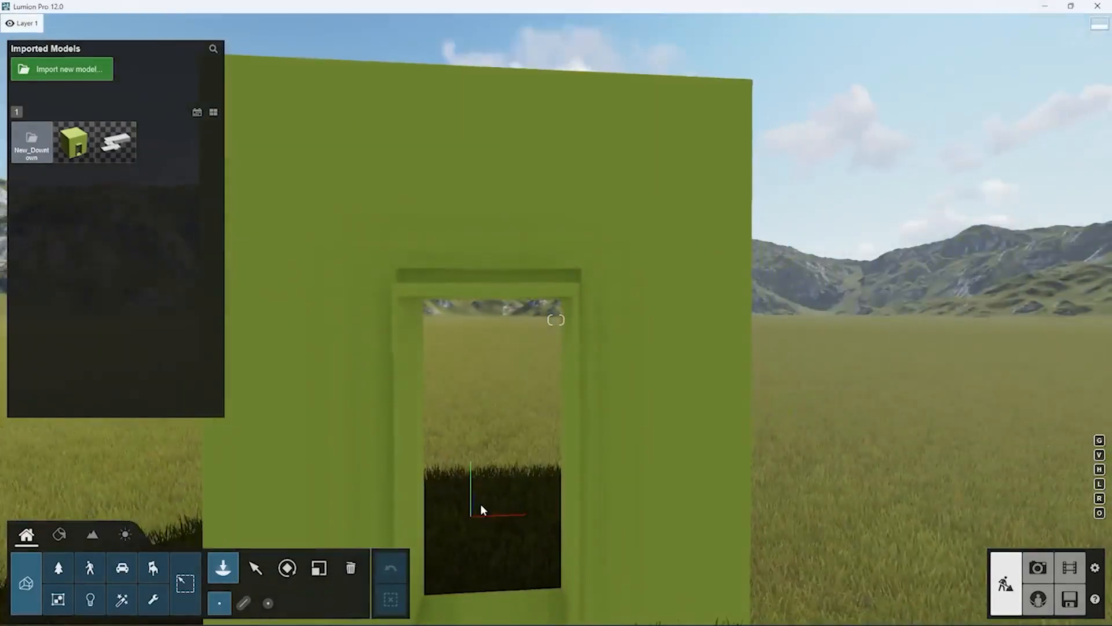
key("w")
key("e")
key("w")
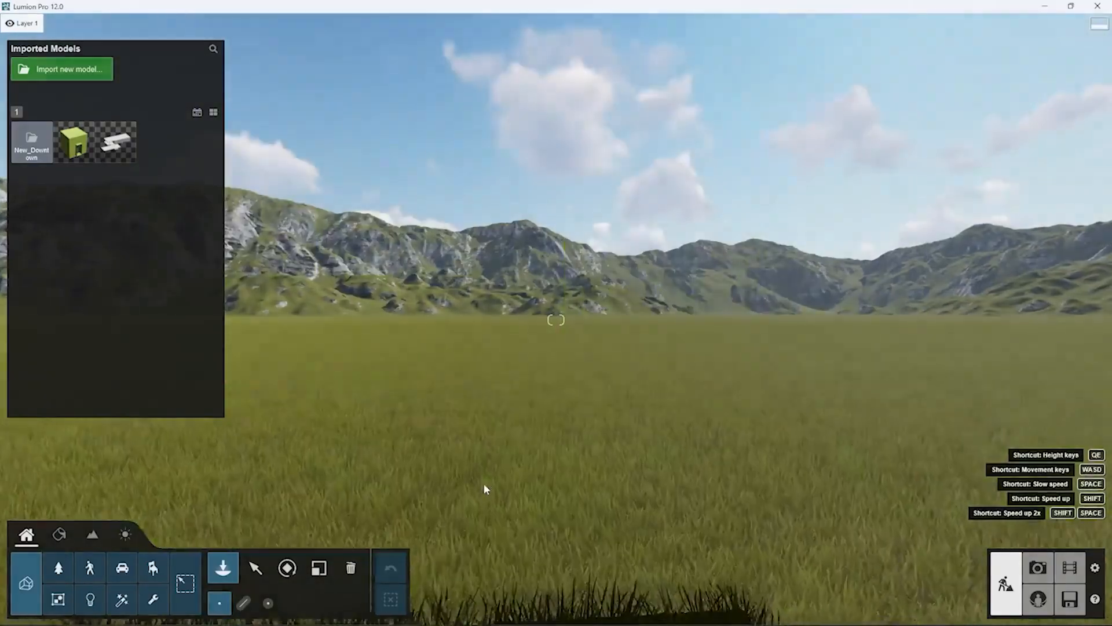
key("s")
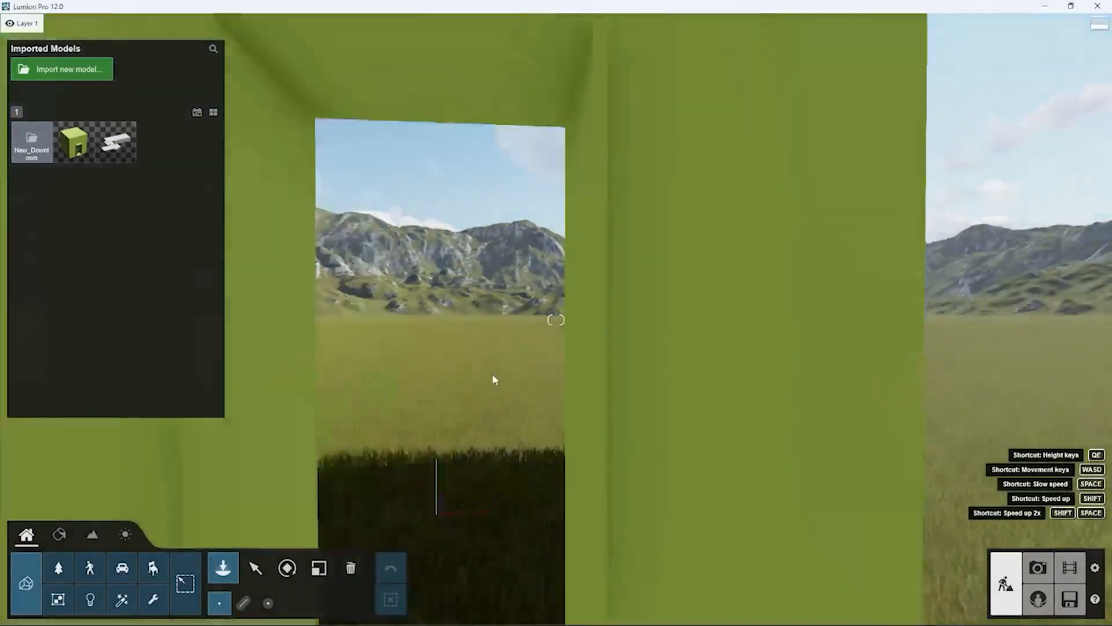
Enter through the doorway and turn the camera around to examine the door frame and walls from inside
key("w")
right_click_drag(640, 406, 565, 414)
right_click_drag(556, 320, 458, 316)
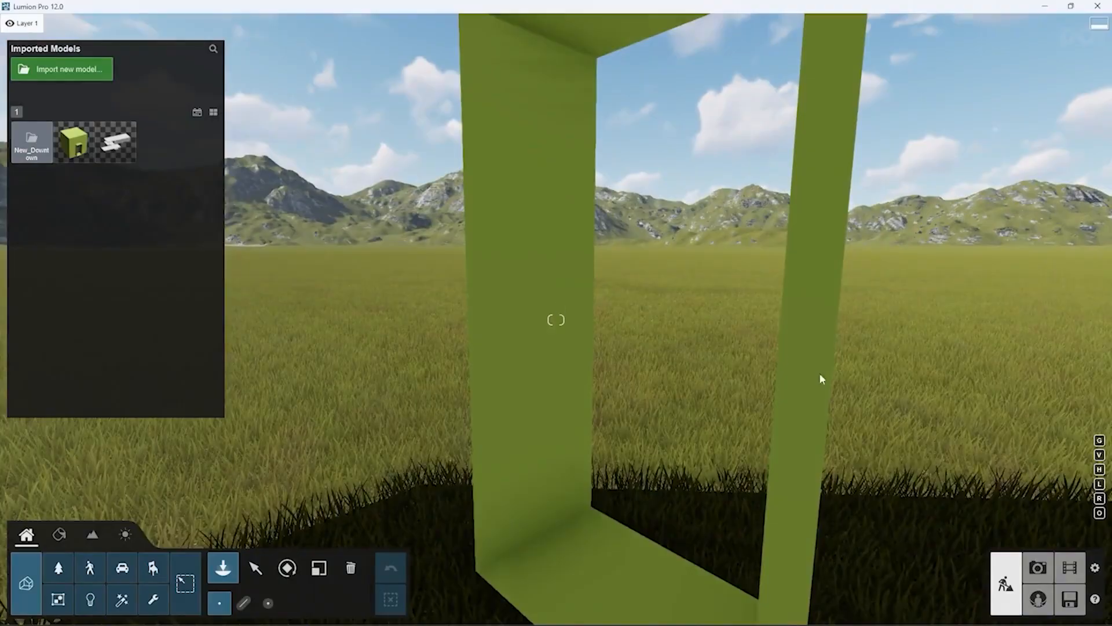
key("d")
key("s")
right_click_drag(740, 303, 522, 281)
key("w")
key("d")
right_click_drag(801, 300, 1079, 154)
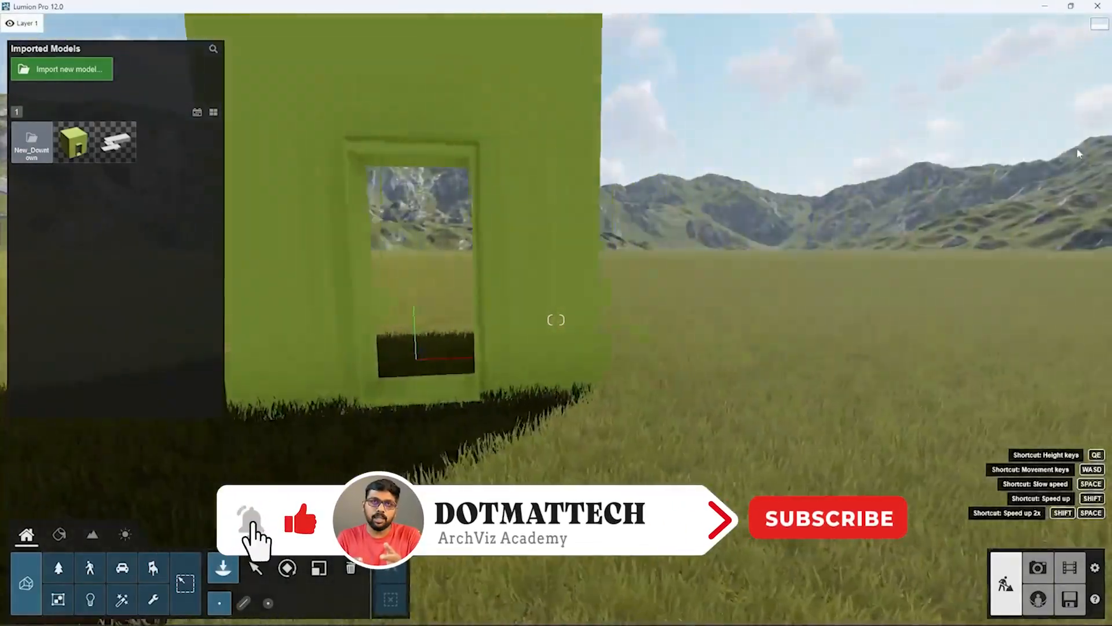
Examine the projecting door frame up close, raise the camera above the roof, and back away to frame the whole room
key("a")
key("w")
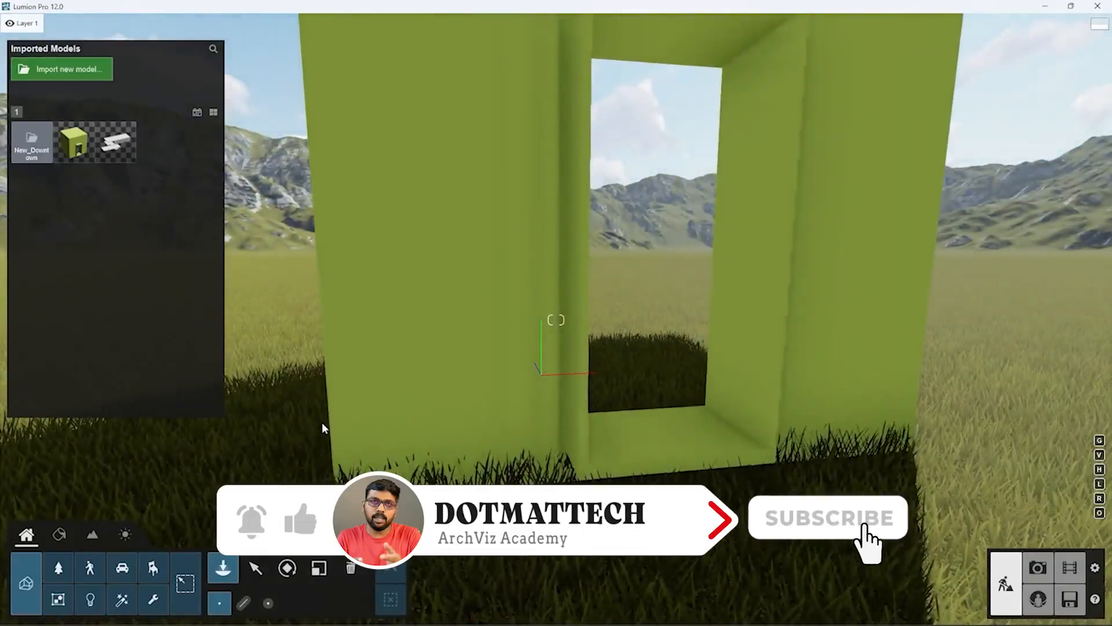
key("q")
right_click_drag(608, 416, 595, 363)
key("e")
key("e")
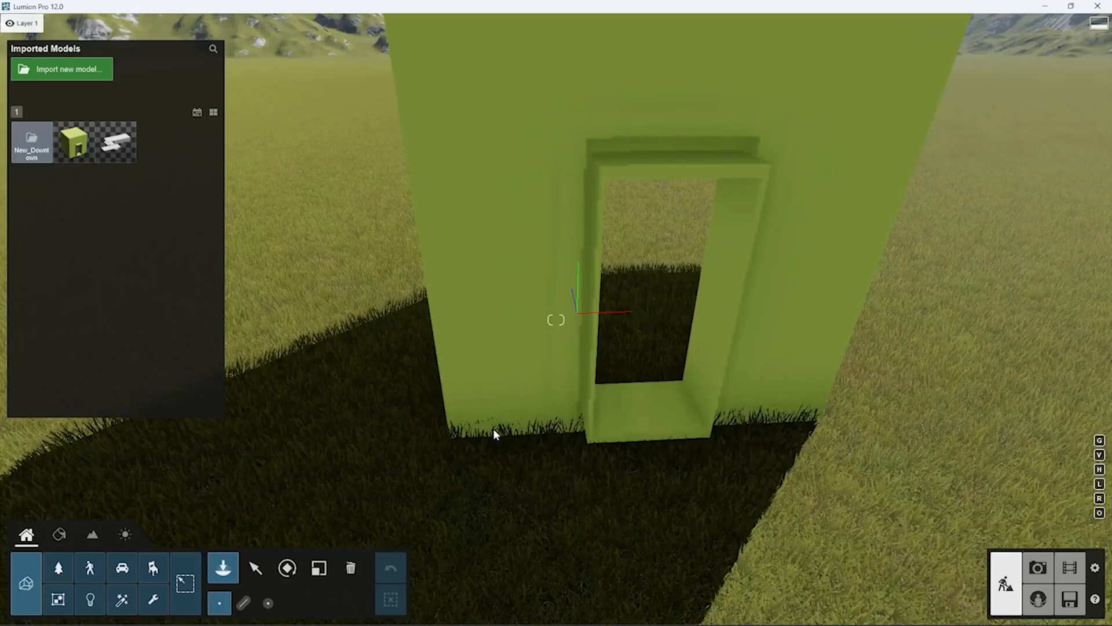
key("s")
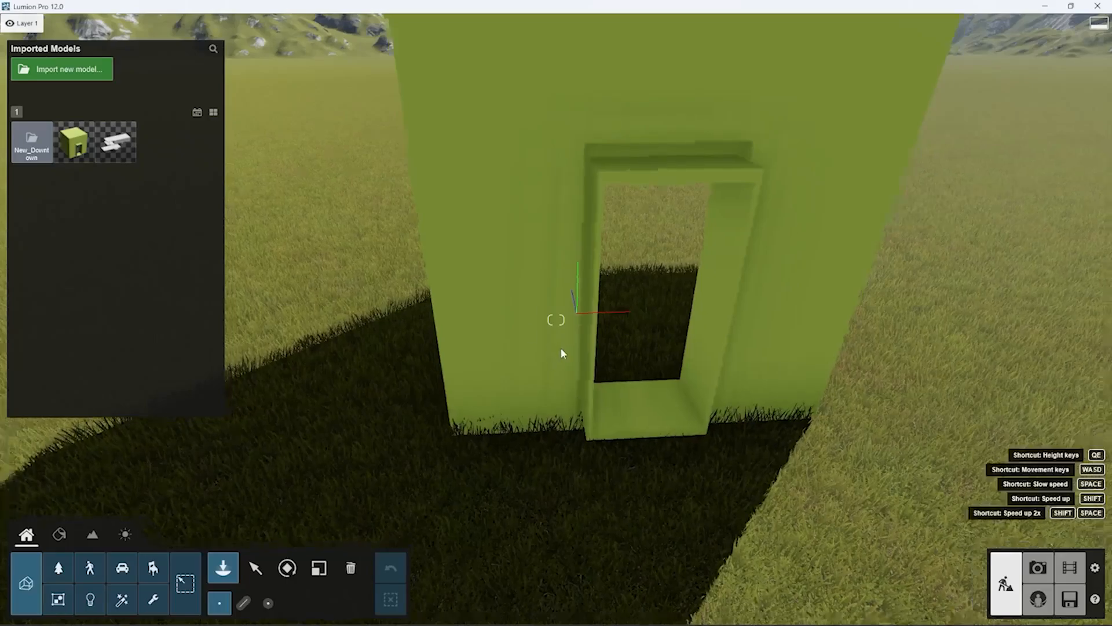
key("q")
key("e")
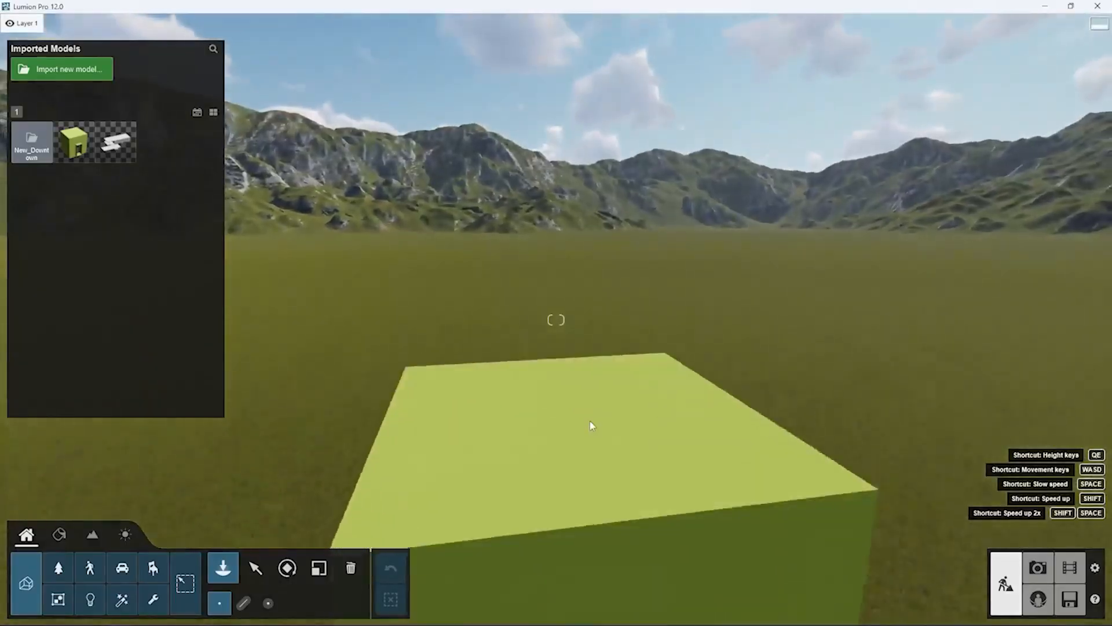
key("s")
key("e")
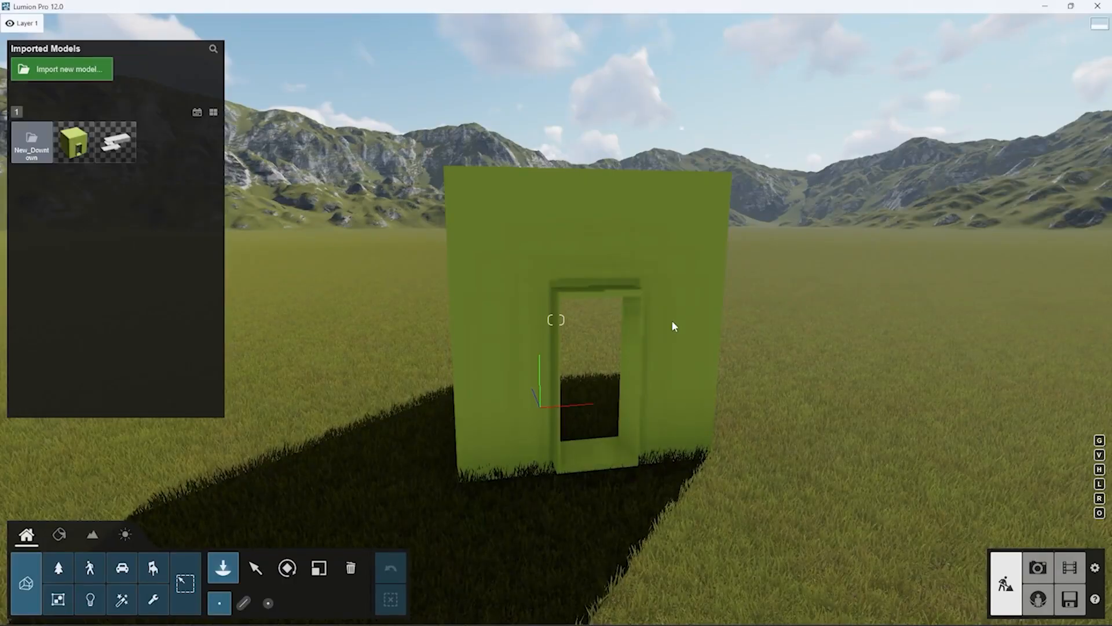
Switch to 3ds Max and orbit around the room to face its door side
key("alt+Tab")
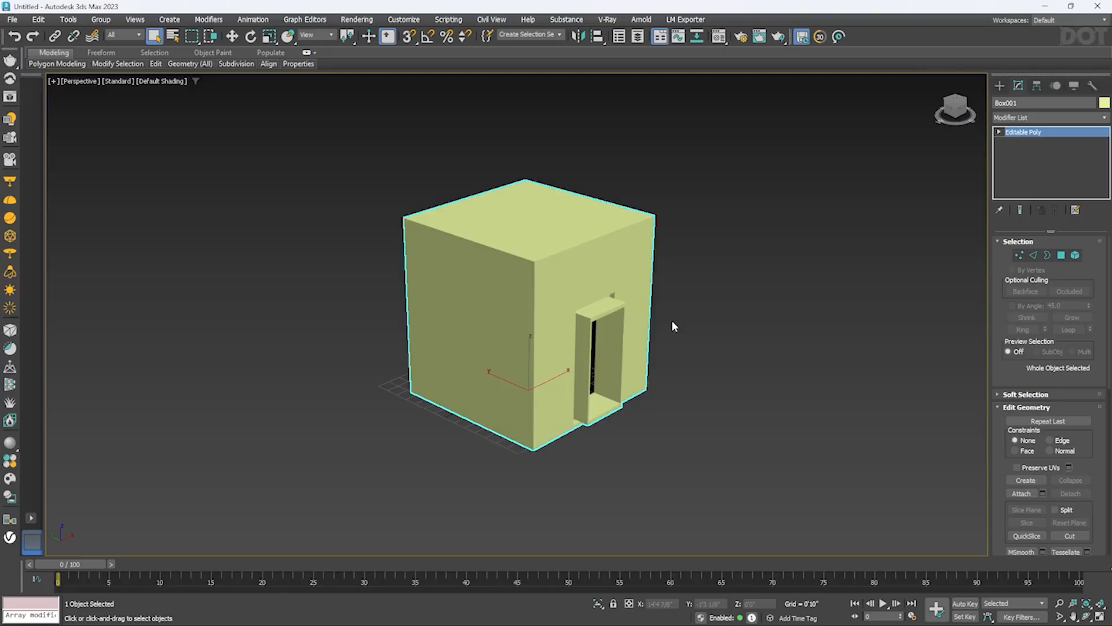
right_click(669, 367)
middle_click_drag(712, 387, 561, 357, "alt")
scroll(561, 357, "up", 3)
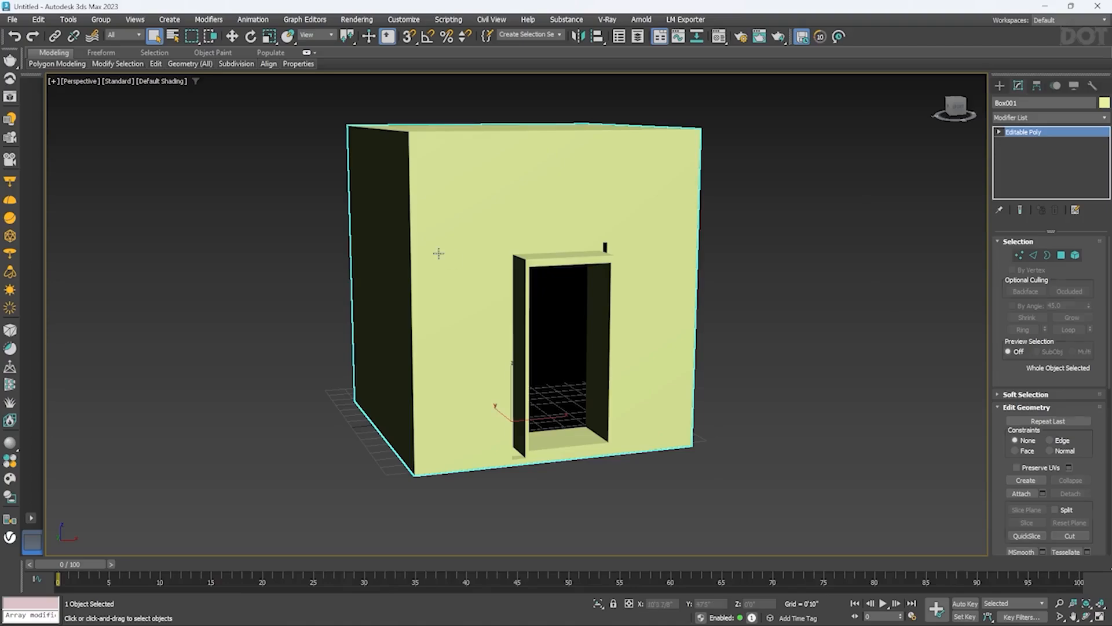
Compare selecting the room as an element with selecting the front wall's polygons one at a time
left_click(1076, 256)
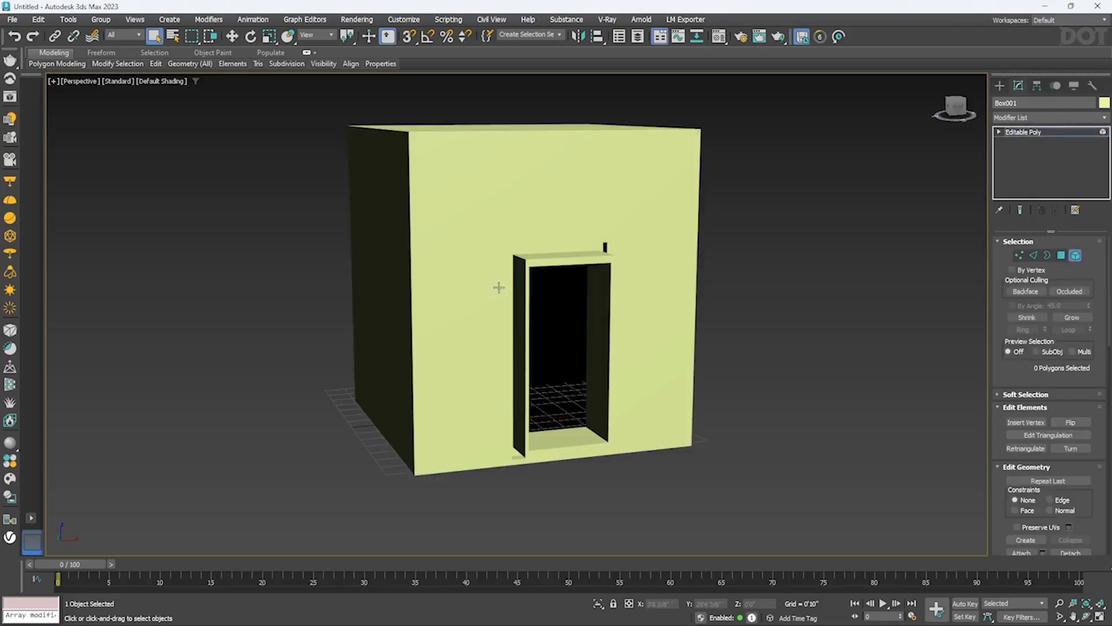
left_click(496, 286)
left_click(1062, 255)
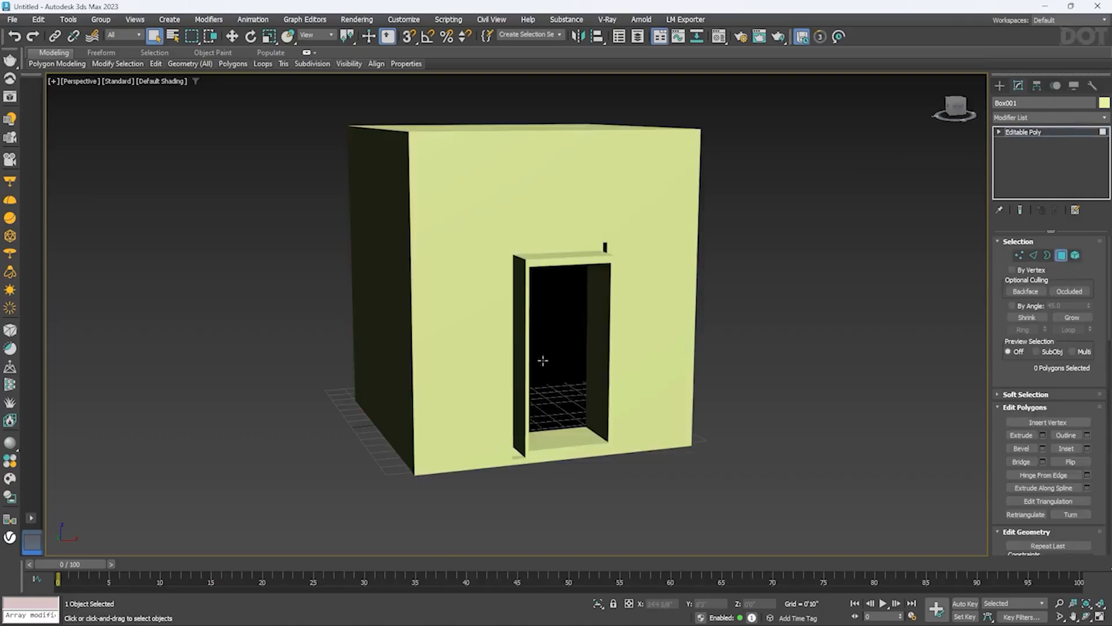
left_click(480, 301)
left_click(456, 199)
left_click(546, 202)
left_click(650, 208)
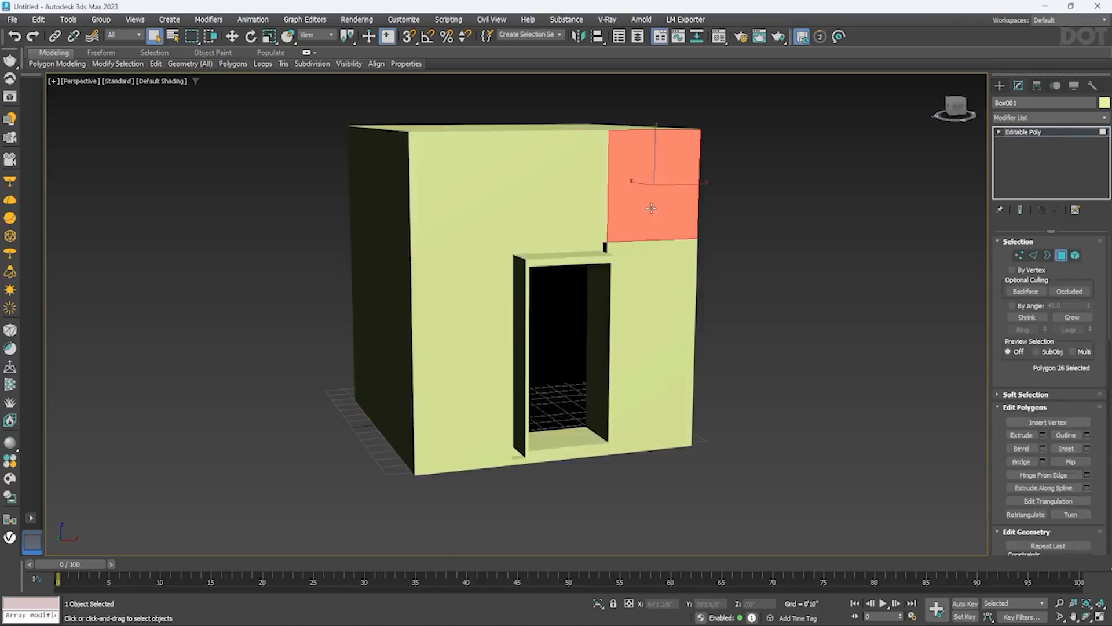
Select the whole room as one element, flip its normals, and return to object level
left_click(1076, 256)
left_click(503, 217)
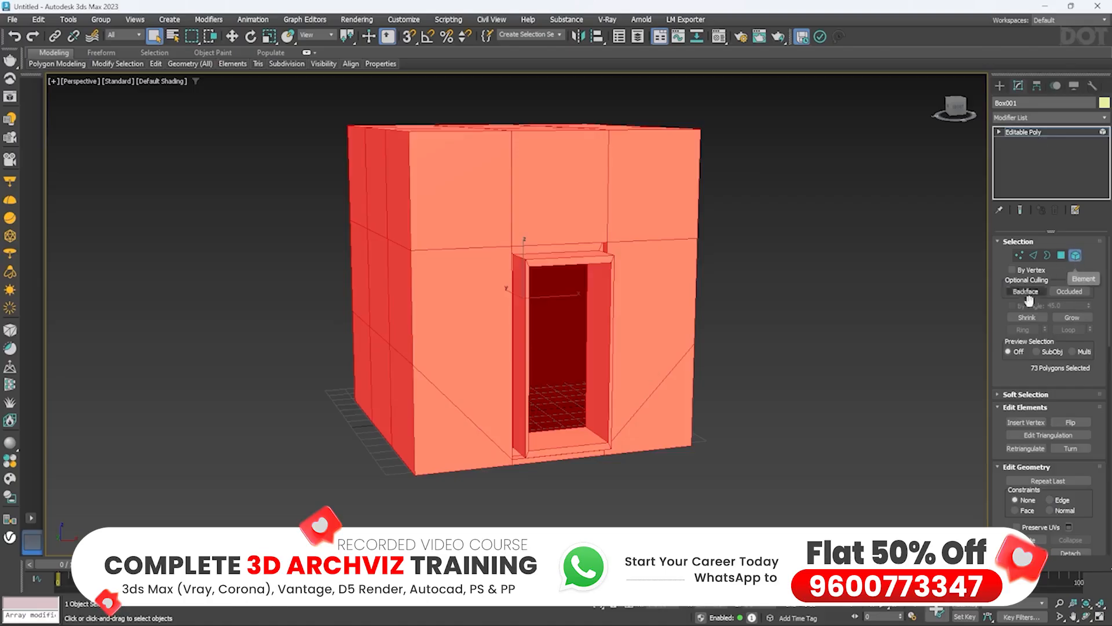
scroll(1003, 354, "down", 2)
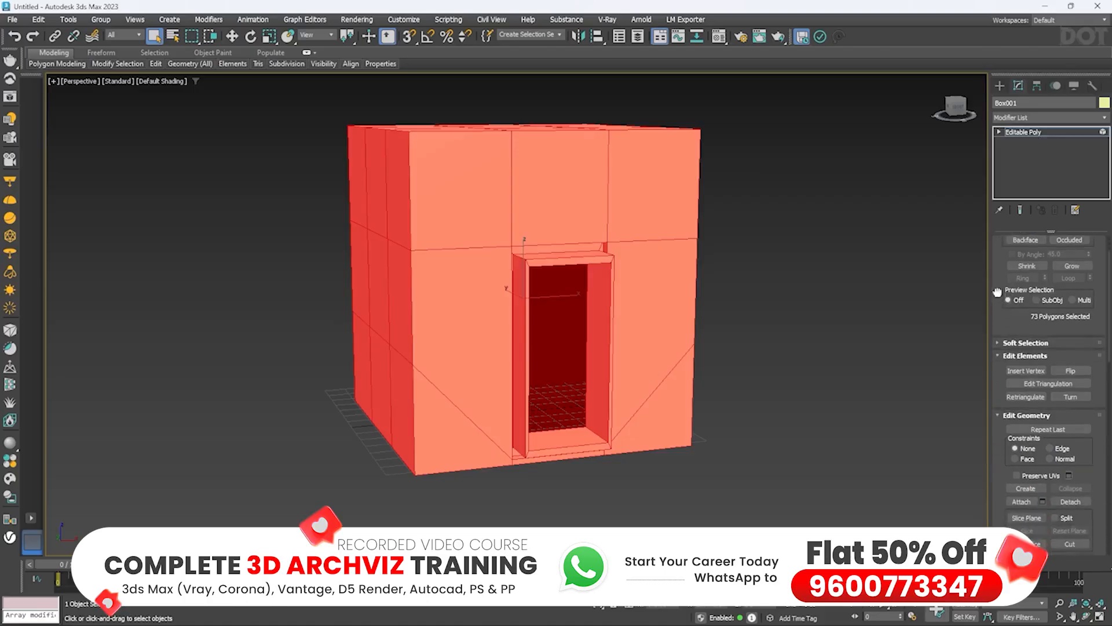
left_click(1078, 371)
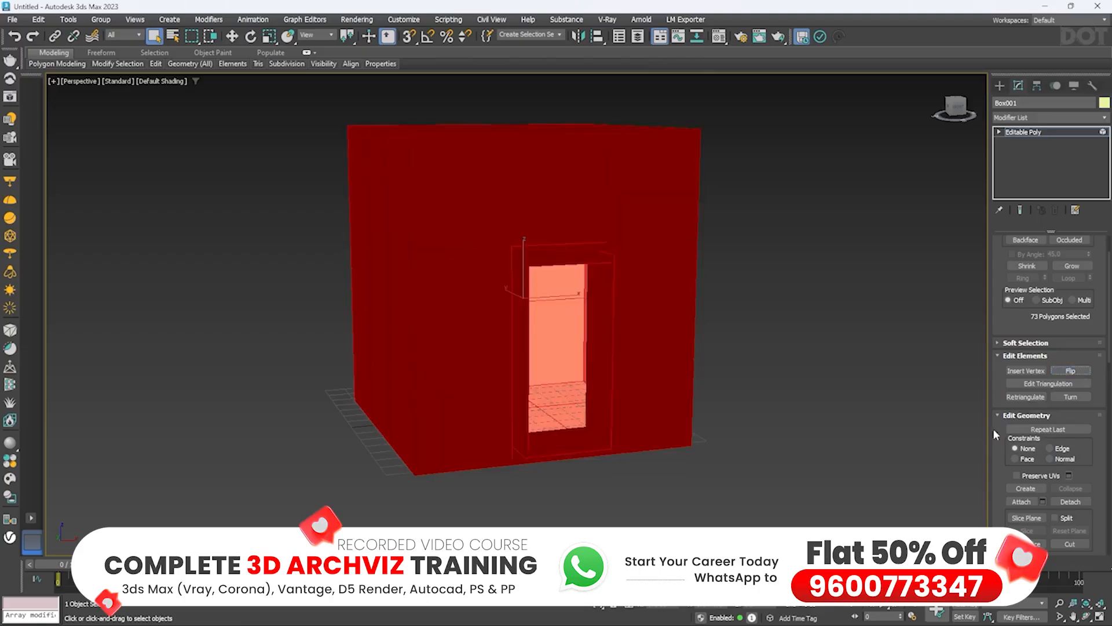
left_click(1075, 240)
left_click(1024, 132)
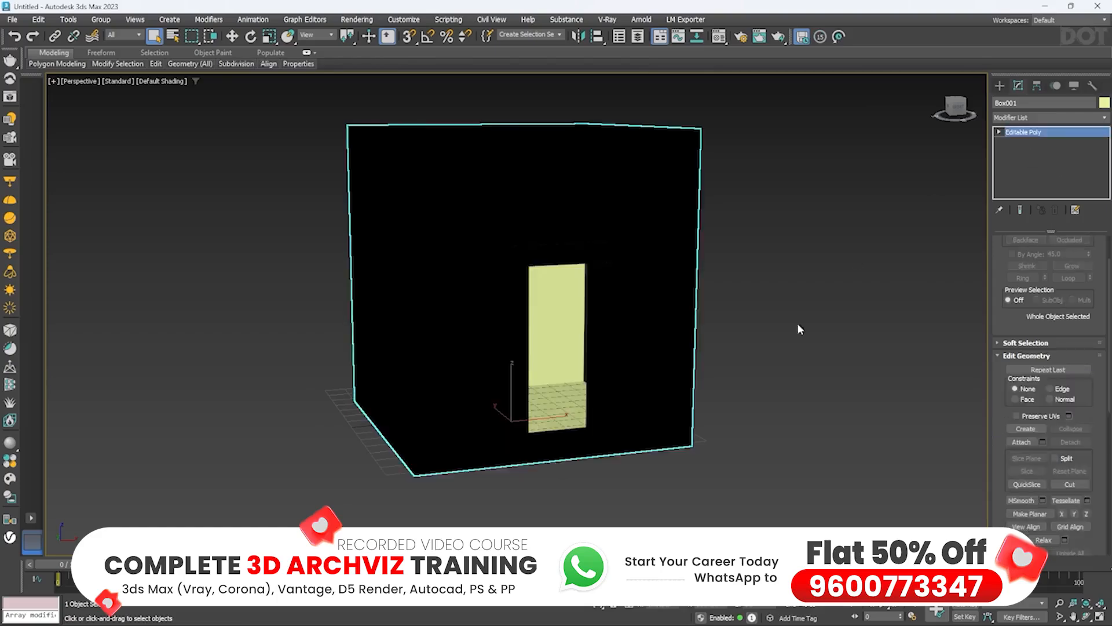
Deselect the room and inspect its flipped walls and interior through the door opening
left_click(758, 506)
middle_click_drag(635, 285, 671, 250, "alt")
scroll(537, 338, "up", 5)
scroll(639, 305, "down", 7)
mouse_move(439, 299)
middle_mouse_down("alt")
mouse_move(526, 303)
mouse_move(454, 310)
middle_mouse_up("alt")
scroll(555, 280, "up", 8)
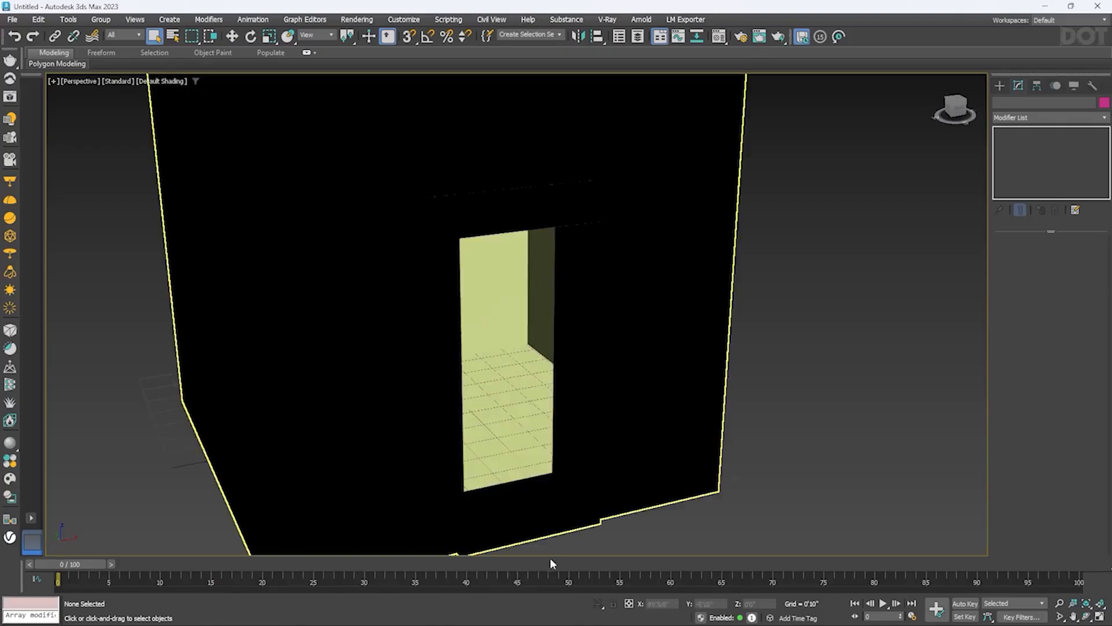
Select the four inner polygons lining the door opening and flip their normals
left_click(524, 490)
left_click(1061, 256)
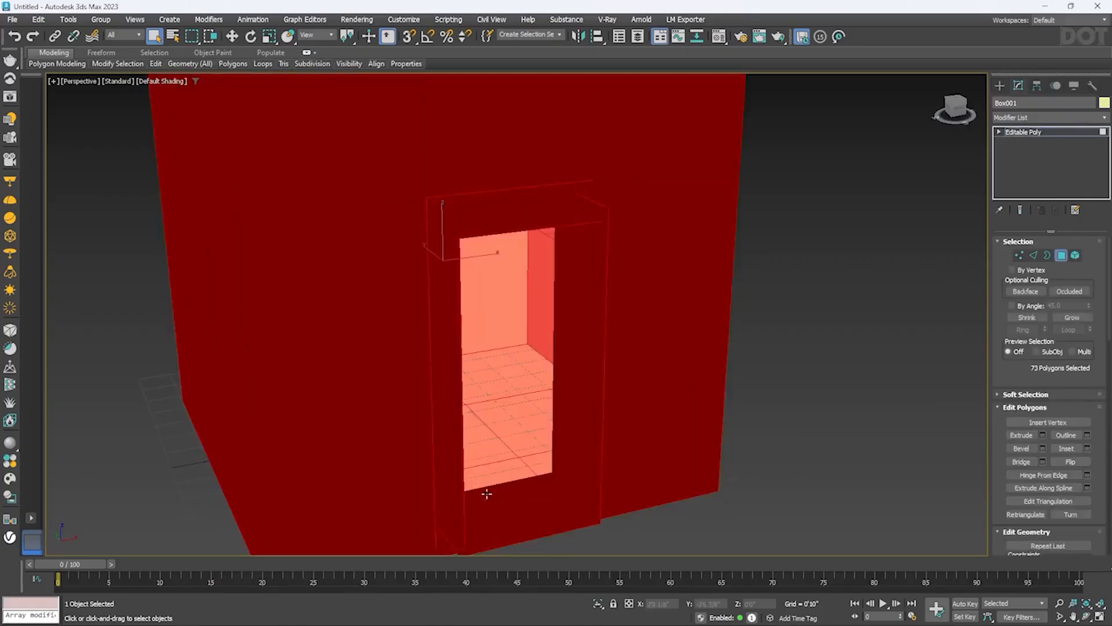
left_click(516, 503)
left_click(593, 290, "ctrl")
middle_click_drag(595, 290, 541, 390, "alt")
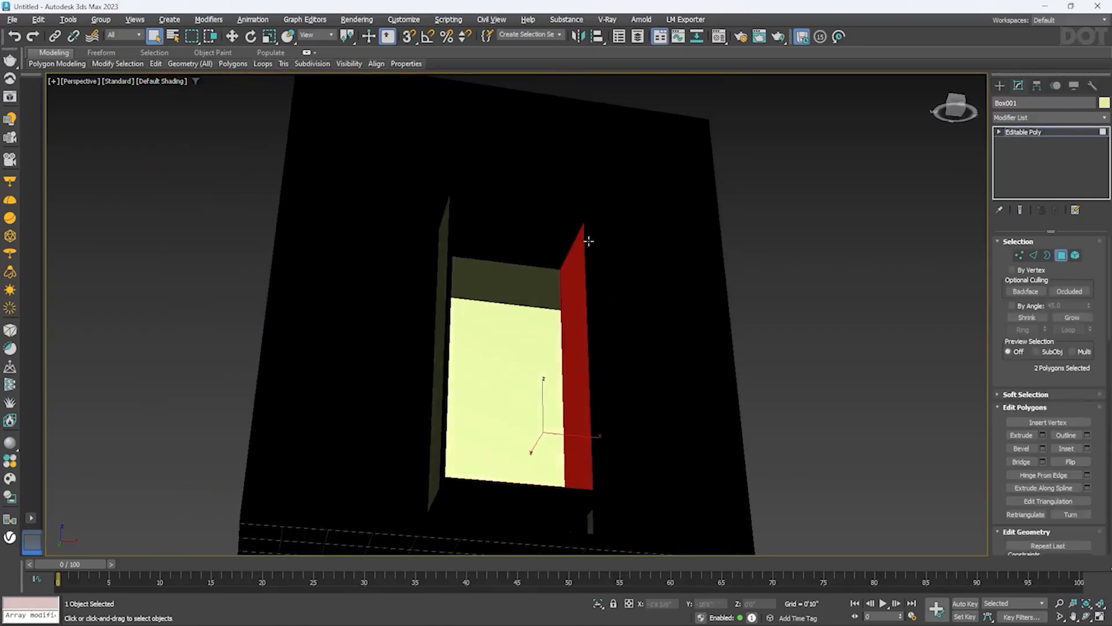
left_click(538, 238, "ctrl")
middle_click_drag(538, 239, 557, 332, "alt")
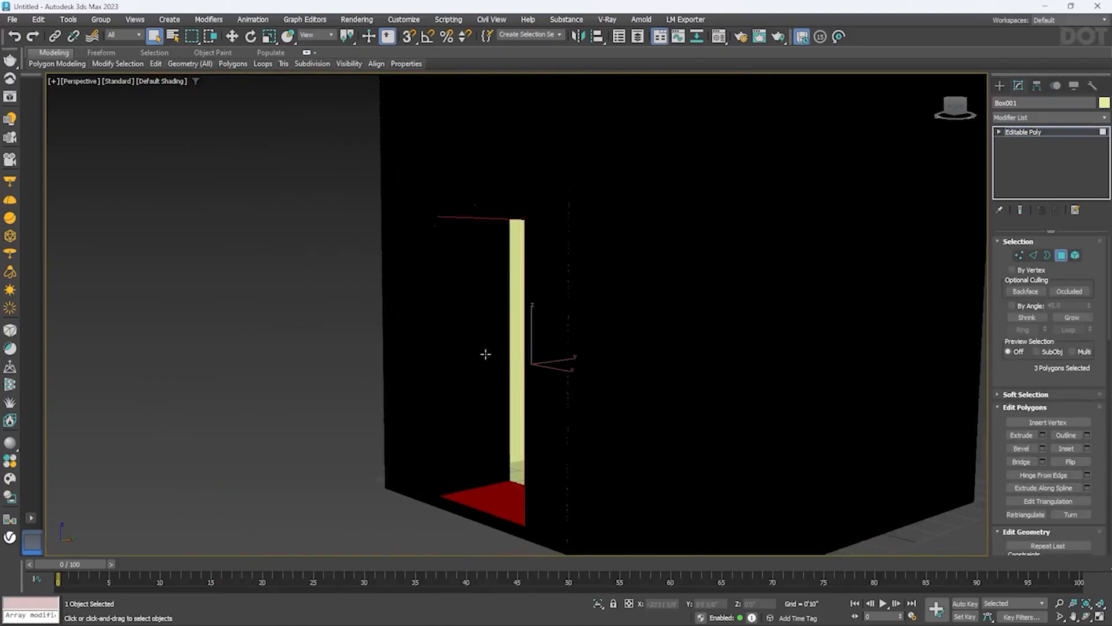
left_click(490, 444, "ctrl")
middle_click_drag(490, 443, 632, 478, "alt")
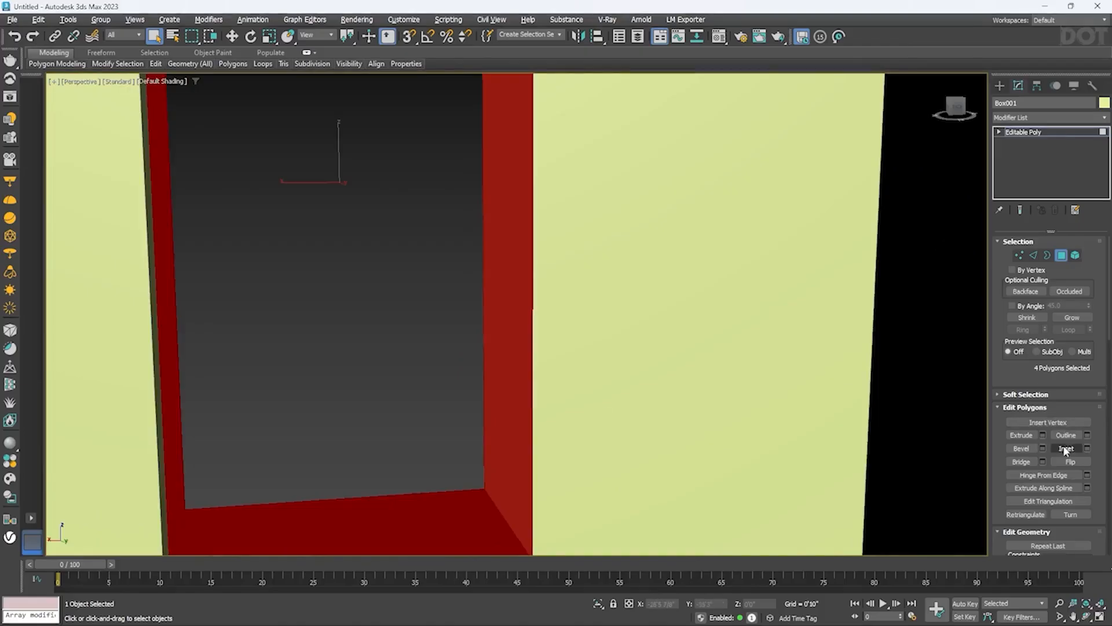
left_click(1062, 462)
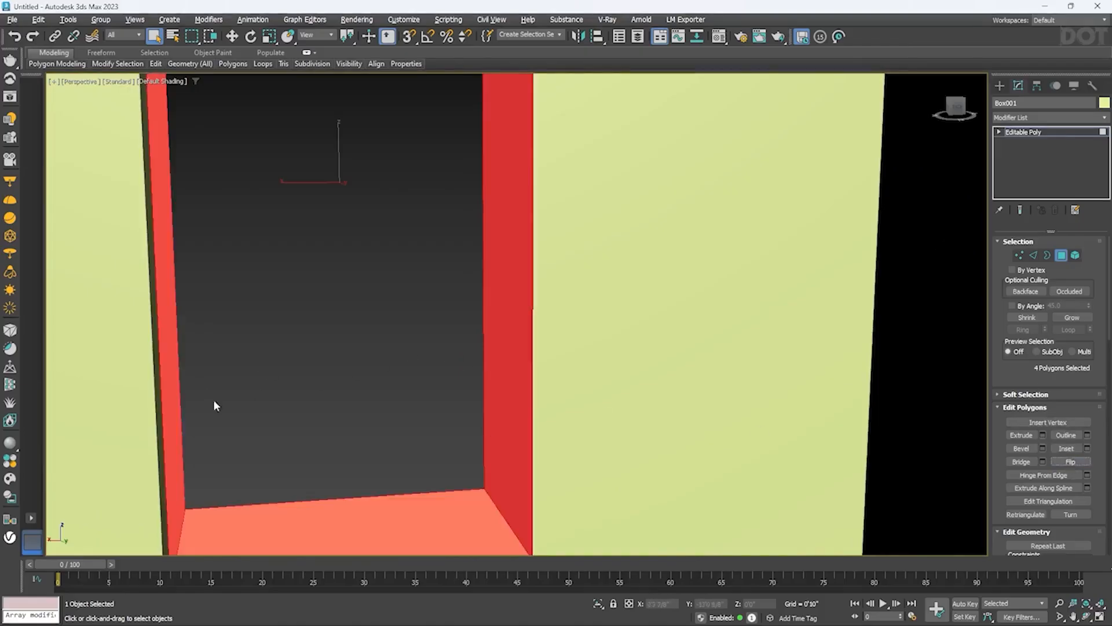
Inspect the flipped door lining, leave polygon level, and deselect the room
middle_click_drag(214, 400, 151, 492)
scroll(372, 350, "down", 3)
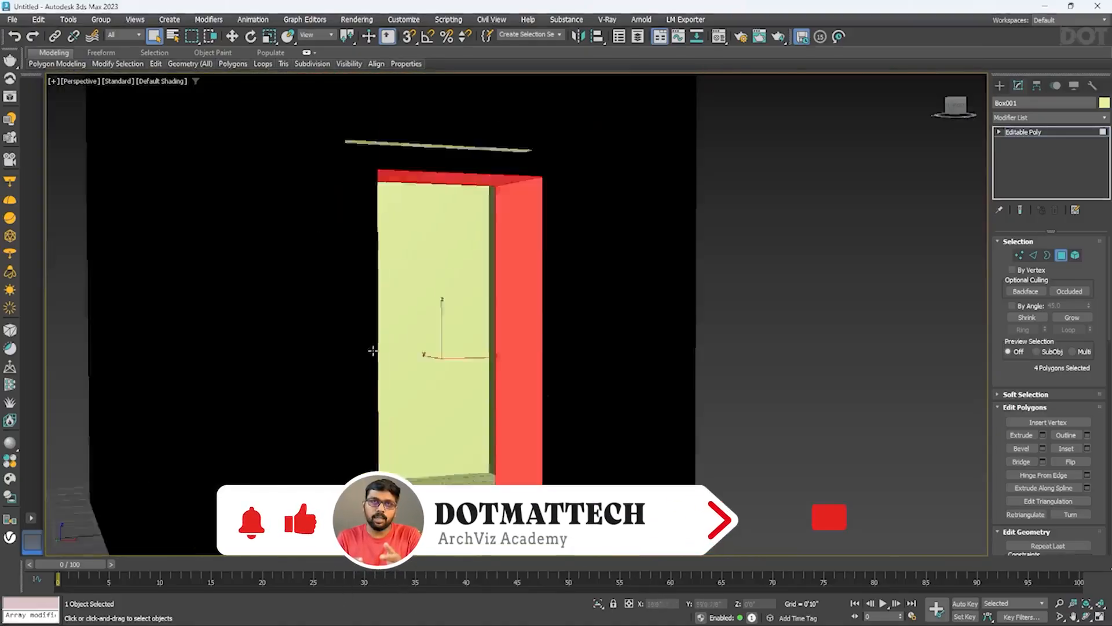
scroll(372, 350, "down", 3)
left_click(1064, 256)
left_click(711, 388)
middle_click_drag(711, 389, 755, 310, "alt")
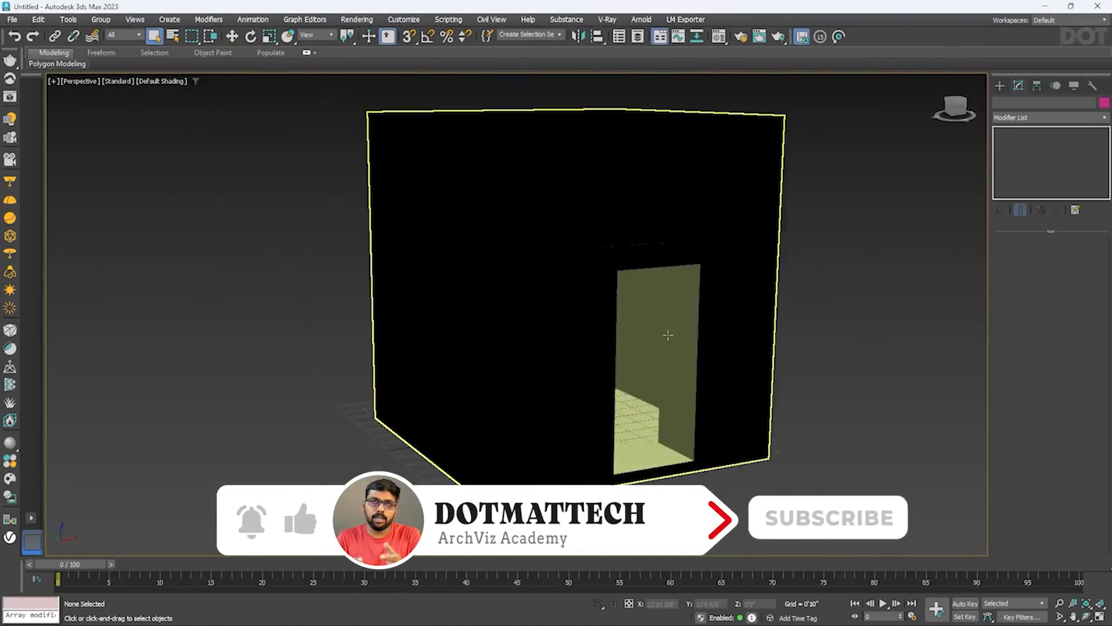
middle_click_drag(668, 335, 544, 290, "alt")
Export the flipped room as an FBX file named 1st-02 flip in the lumion folder, using the current export settings
left_click(12, 19)
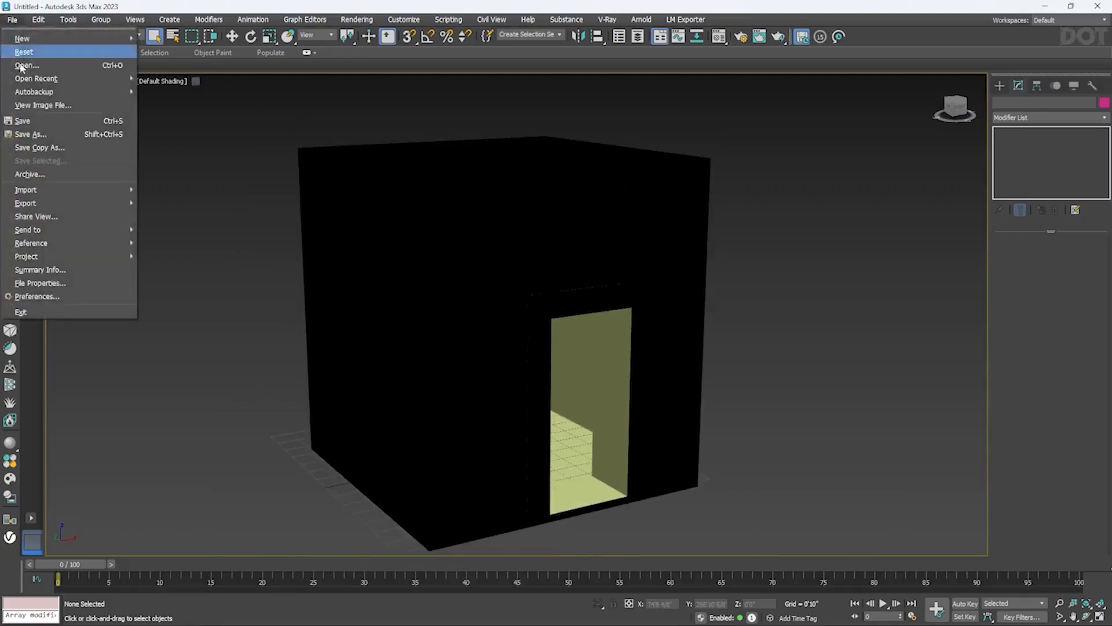
mouse_move(50, 199)
left_click(176, 201)
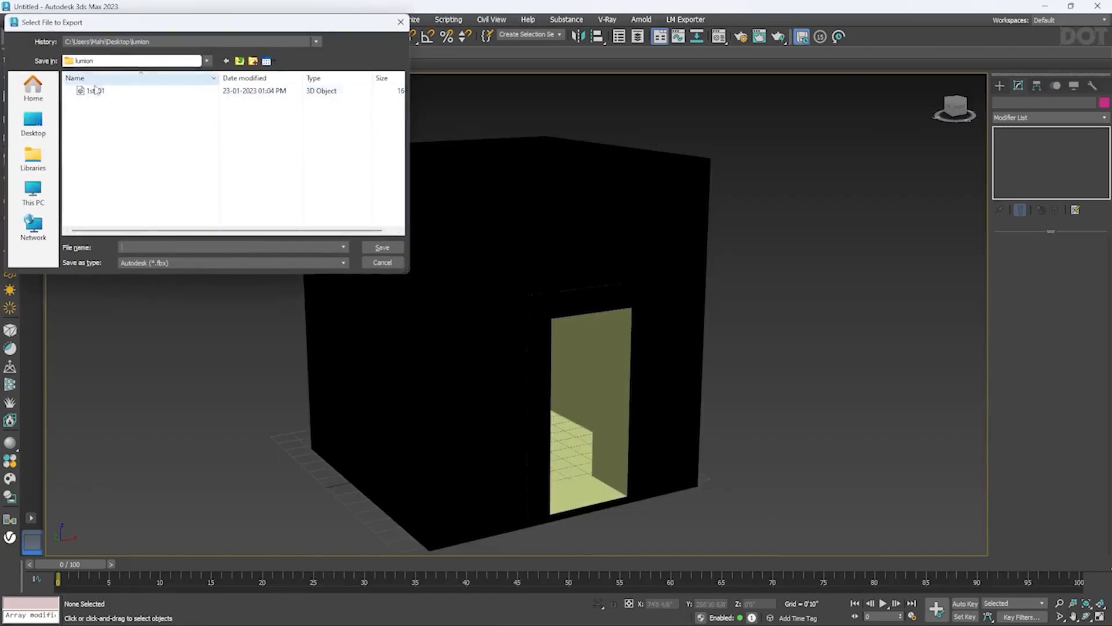
left_click(95, 91)
left_click(157, 248)
key("BackSpace")
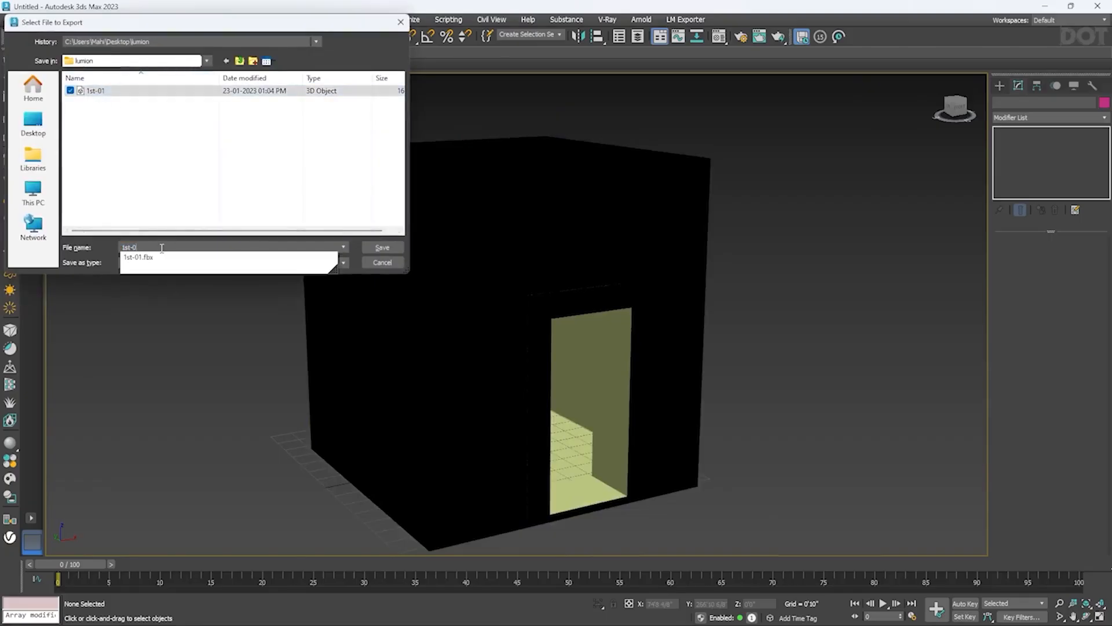
type("2 flip")
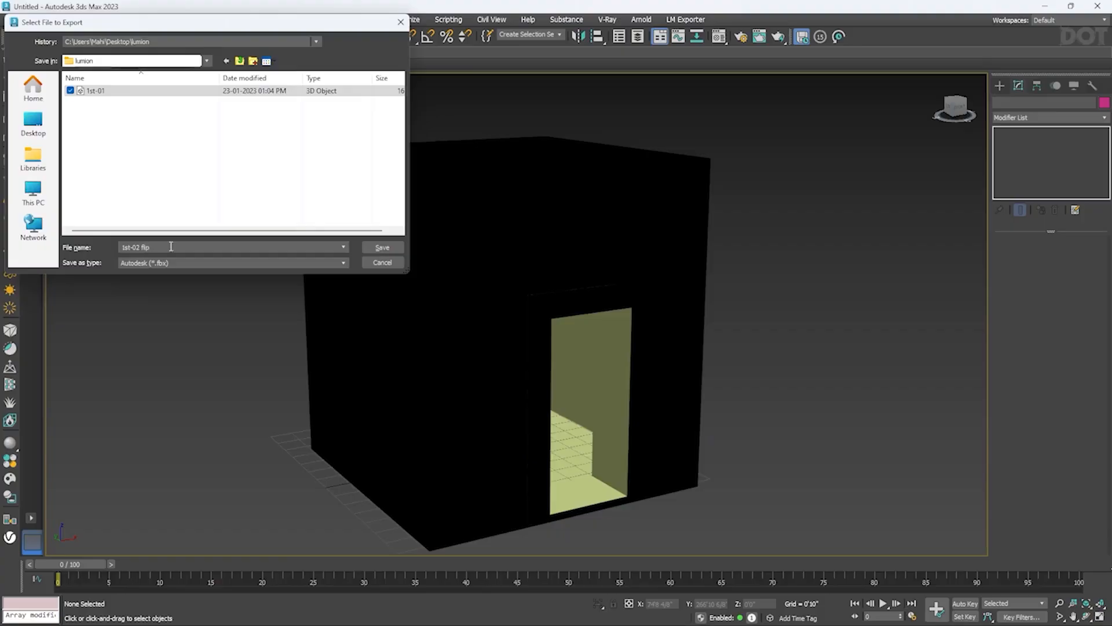
left_click(382, 247)
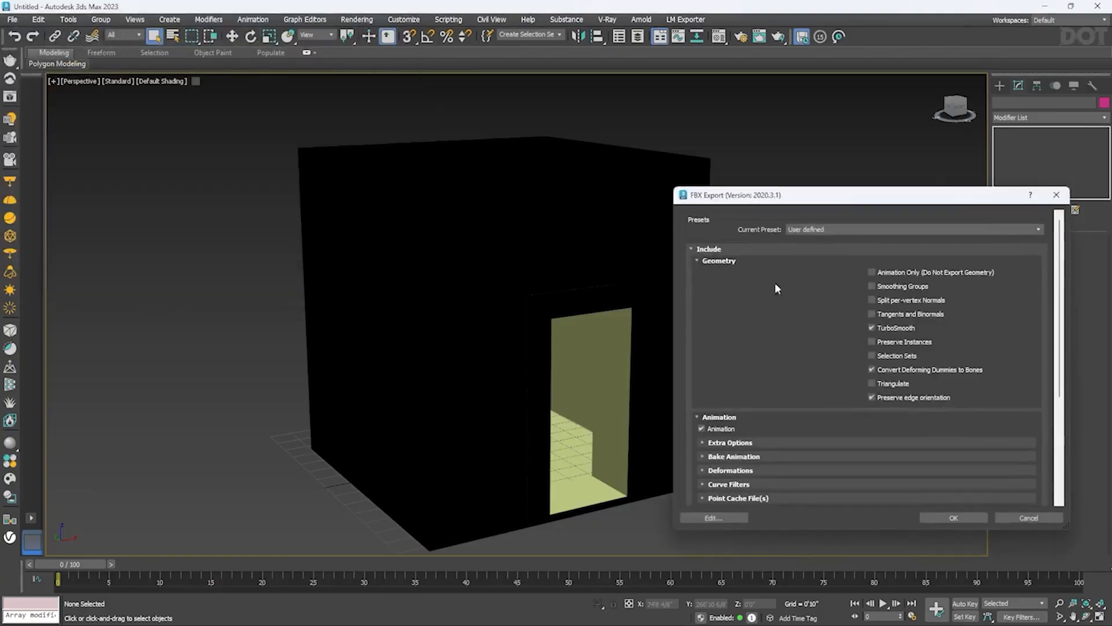
left_click(955, 518)
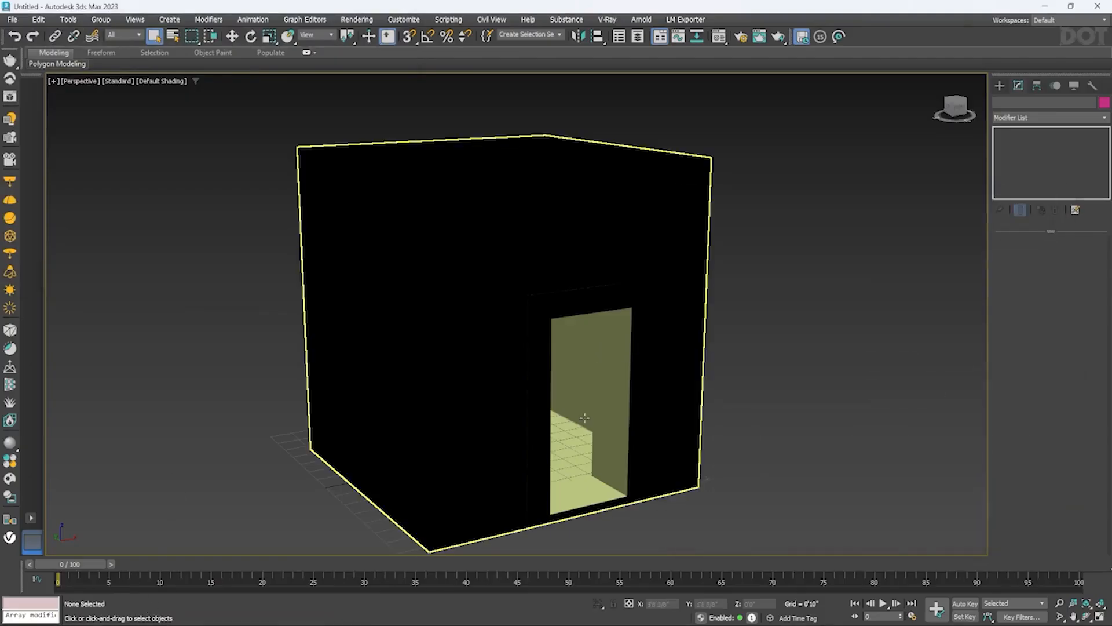
Switch to Lumion, import the 1st-02 flip FBX into the default category folder, and place one copy beside the existing room
key("alt+Tab")
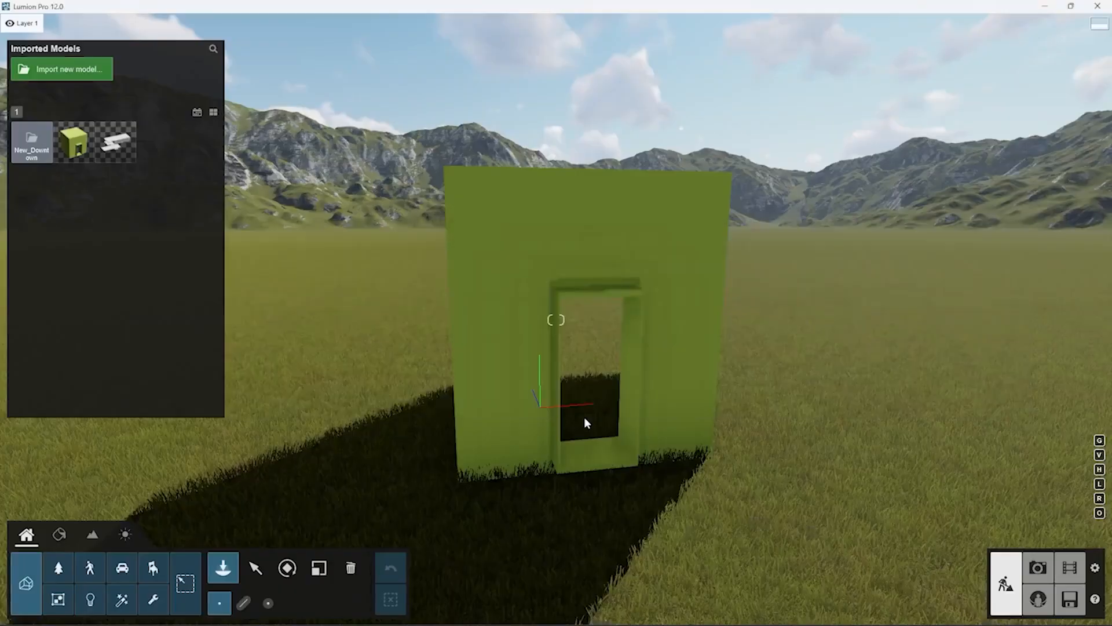
right_click_drag(679, 370, 648, 376)
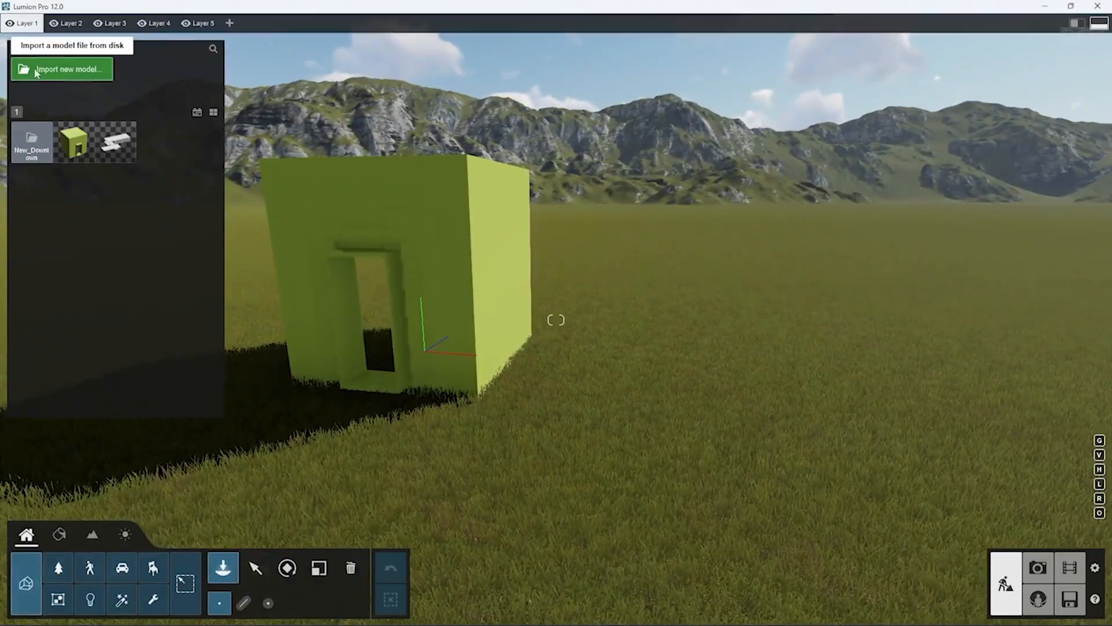
left_click(82, 75)
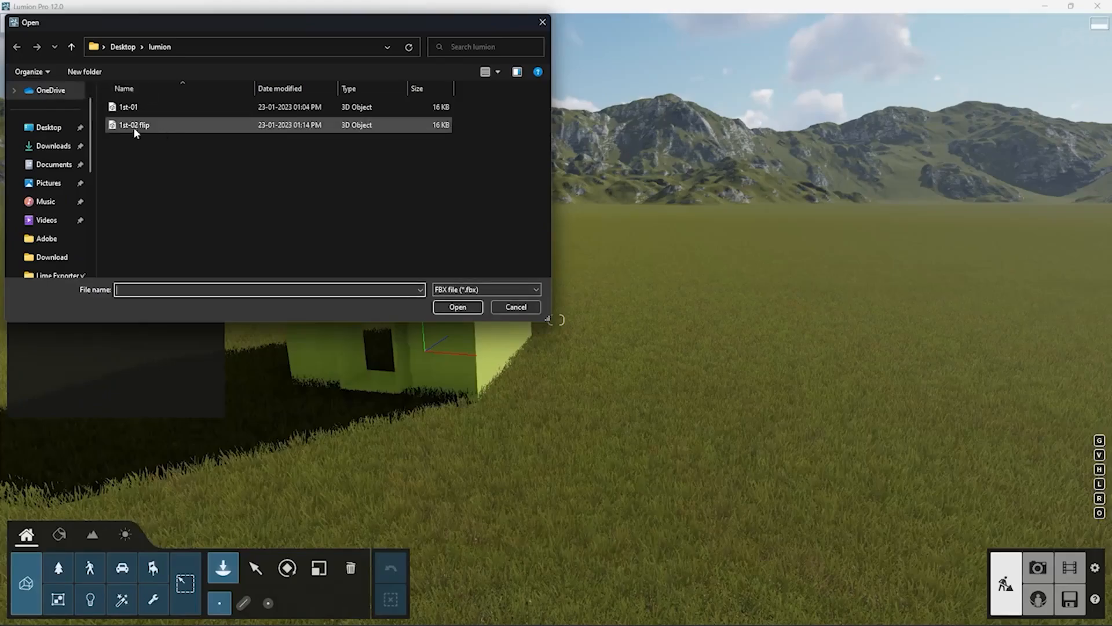
left_click(160, 128)
left_click(456, 309)
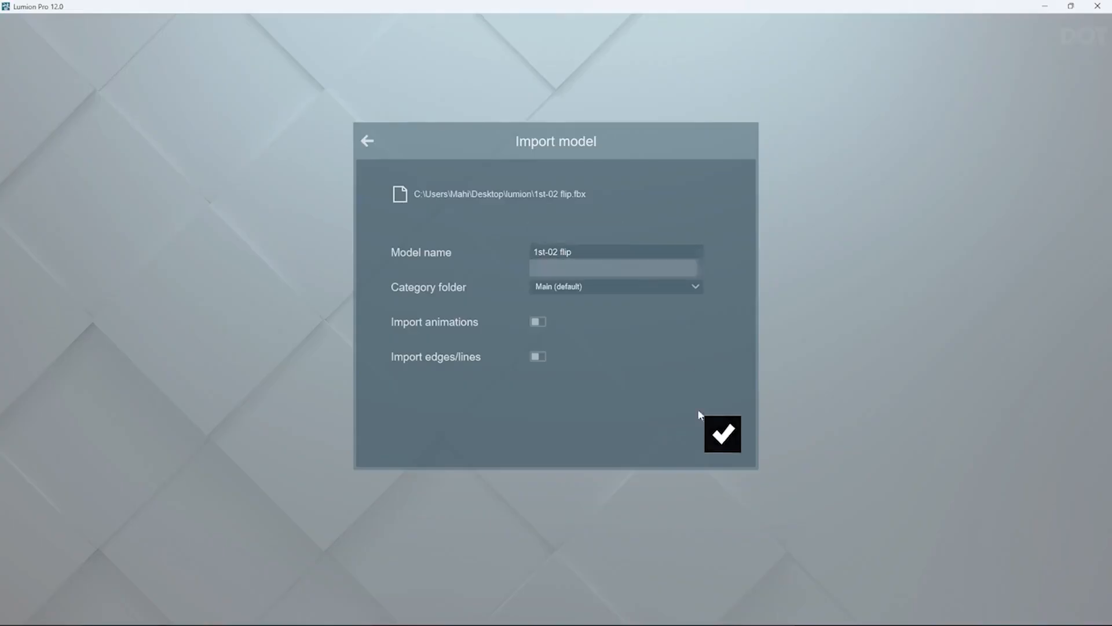
left_click(722, 432)
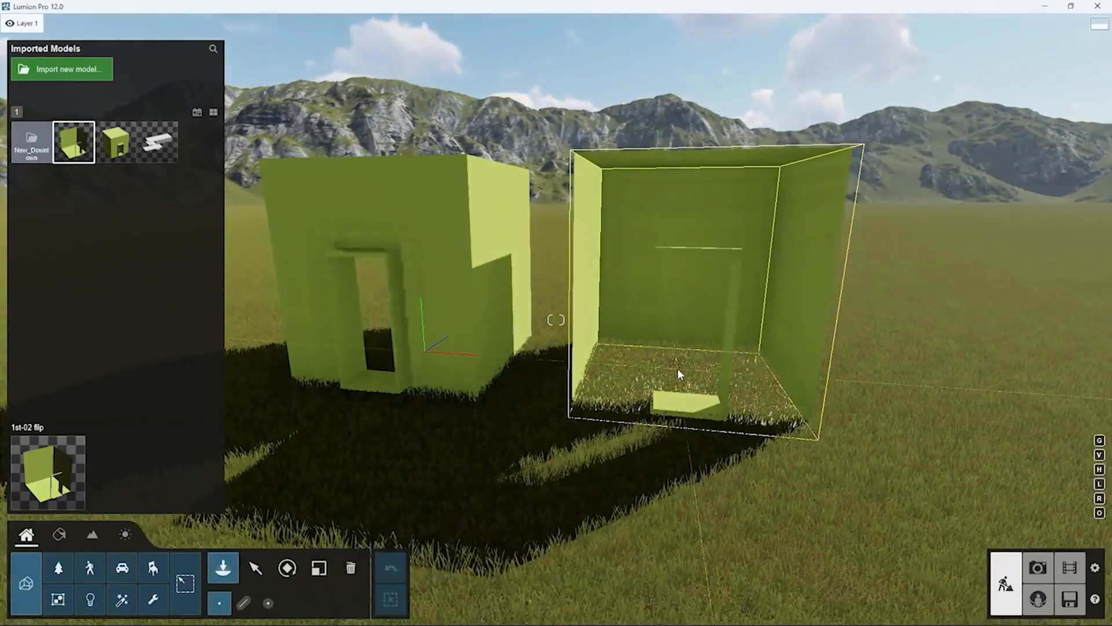
left_click(679, 374)
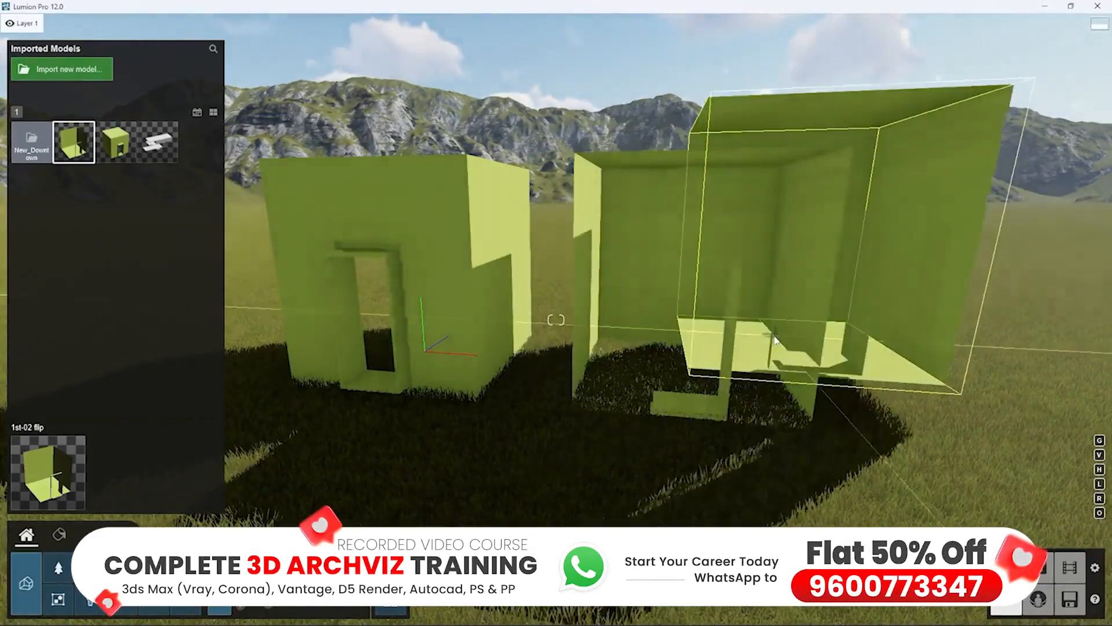
key("Escape")
Examine the flipped room from the front and side, comparing its walls and door lining with the first room
middle_click_drag(813, 343, 972, 246)
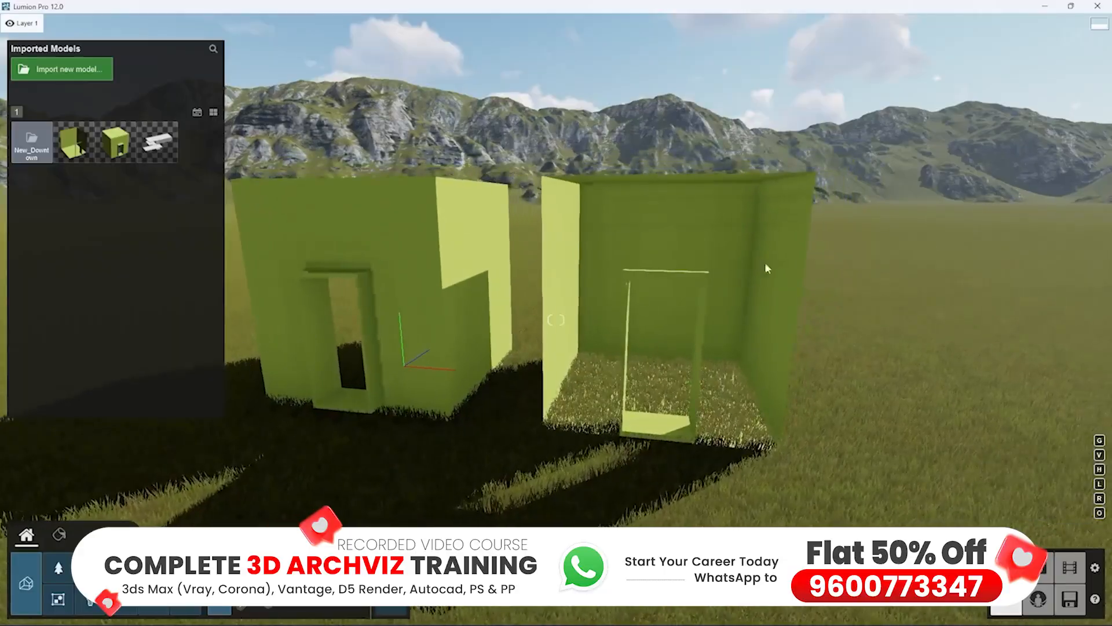
scroll(768, 288, "up", 3)
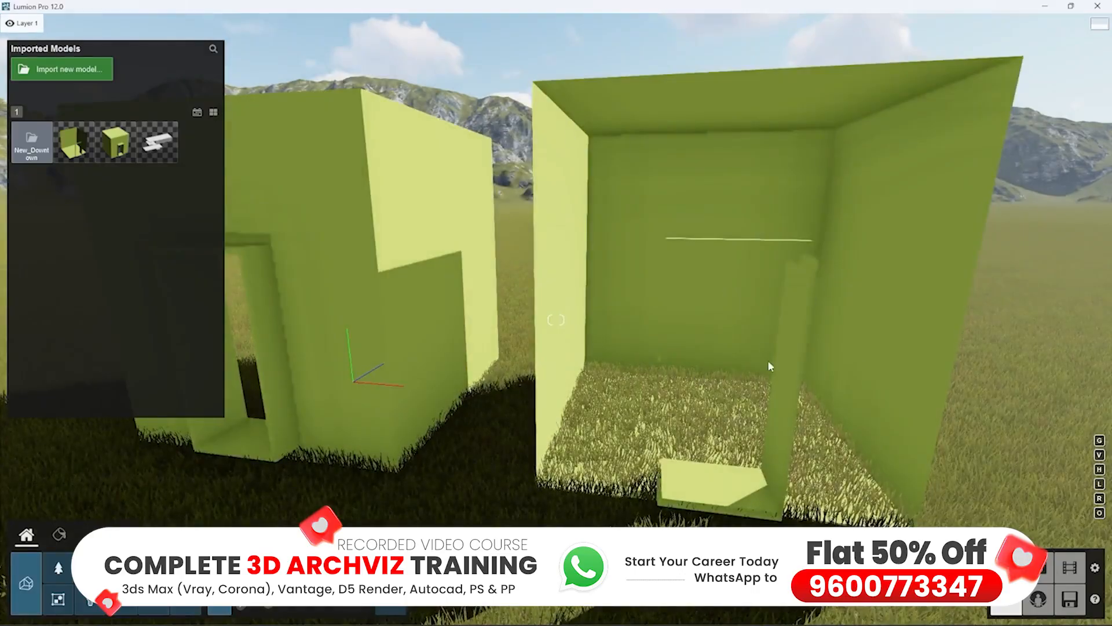
right_click_drag(826, 363, 655, 365)
key("s")
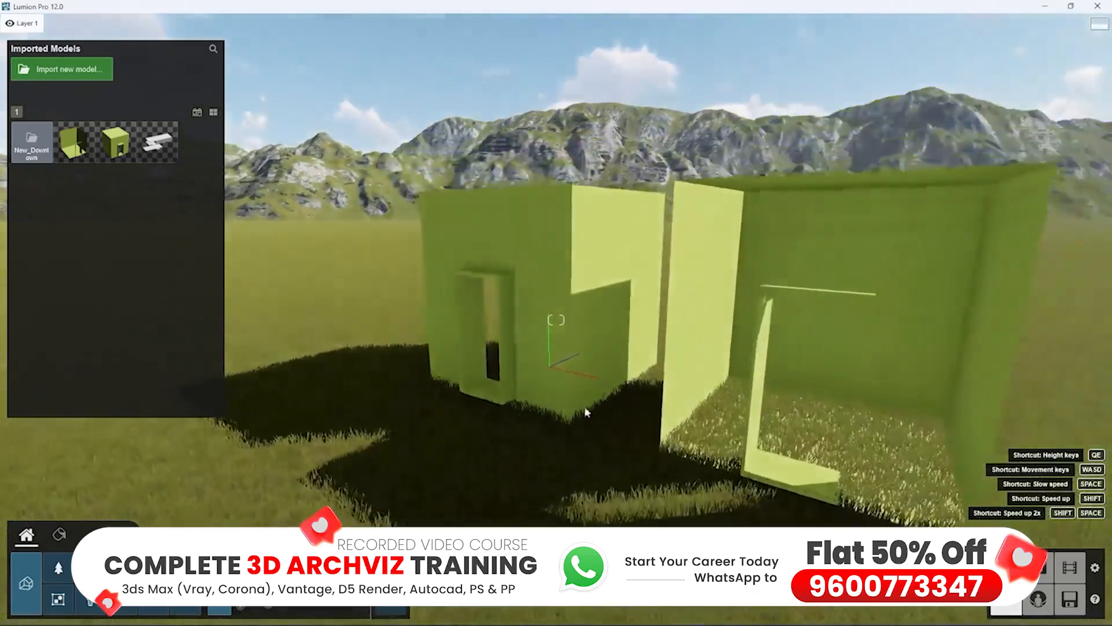
right_click_drag(586, 412, 603, 439)
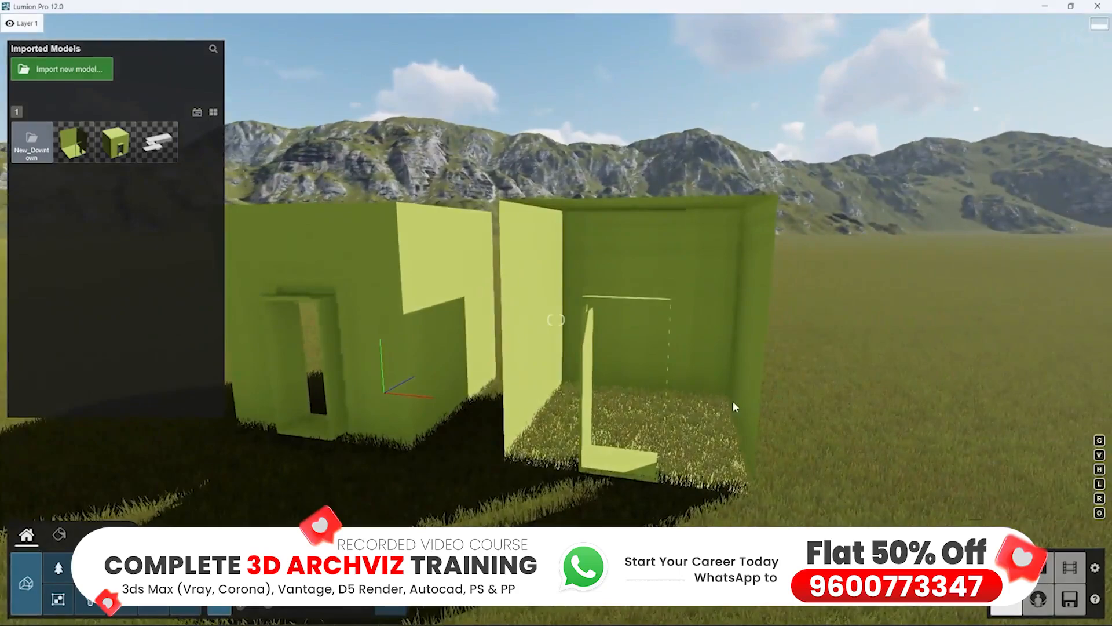
key("d")
key("a")
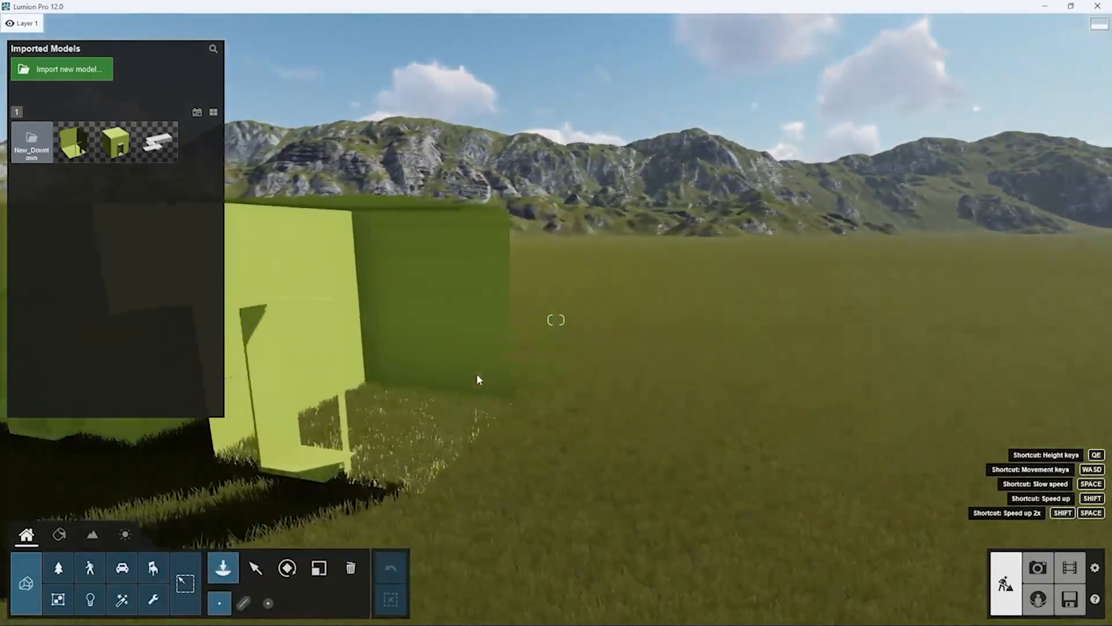
key("a")
right_click_drag(477, 375, 541, 383)
key("d")
key("a")
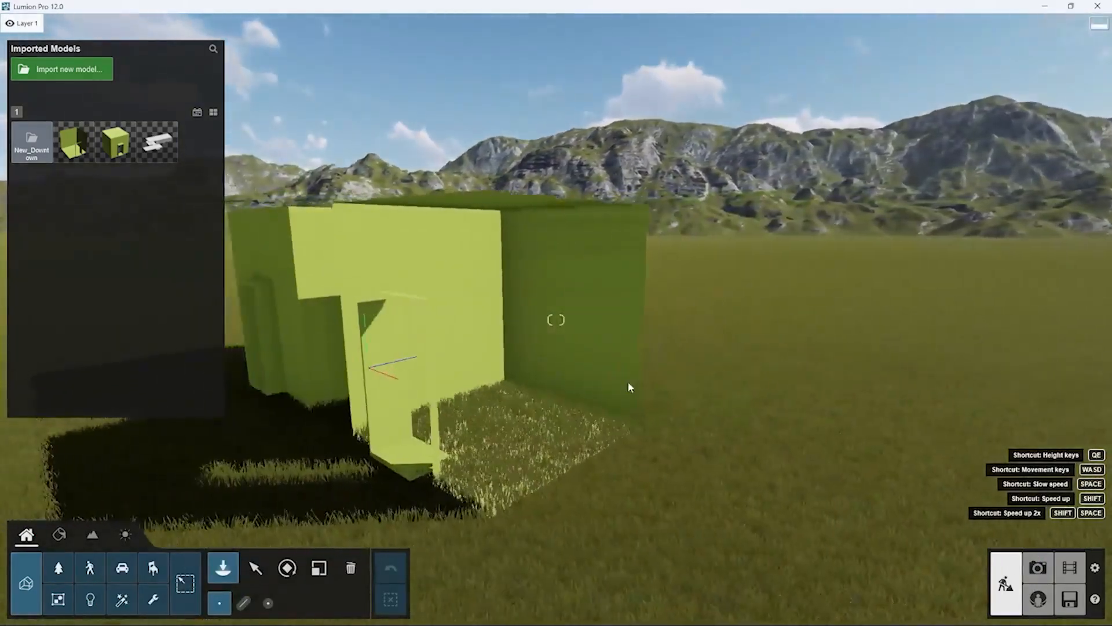
right_click_drag(629, 387, 513, 337)
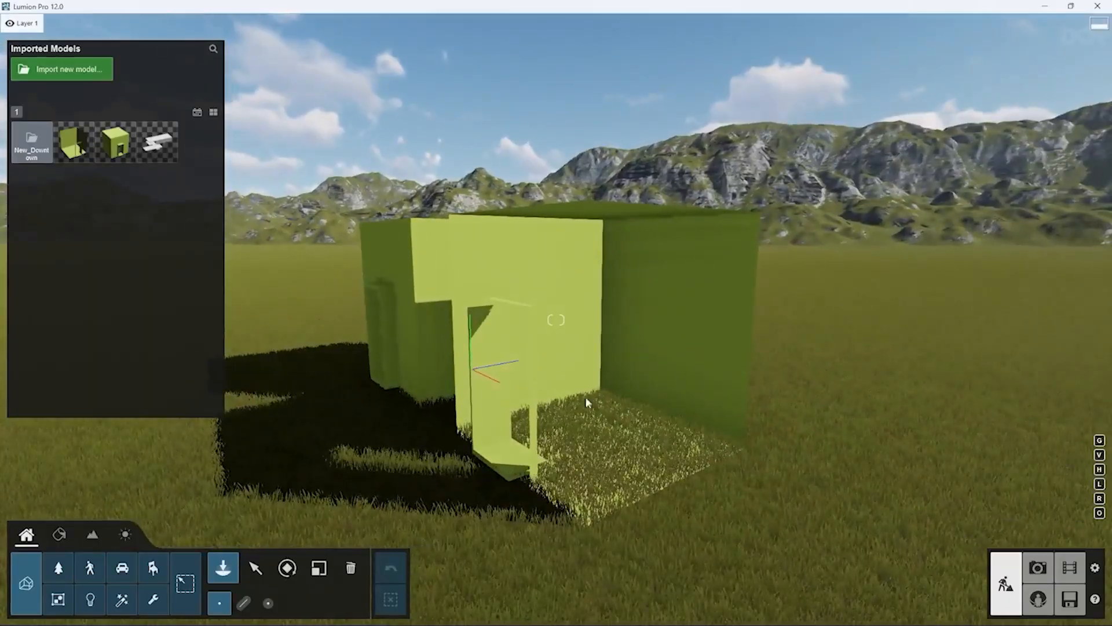
Switch to 3ds Max, view the flipped room from its other front corner, and return to Lumion
key("alt+Tab")
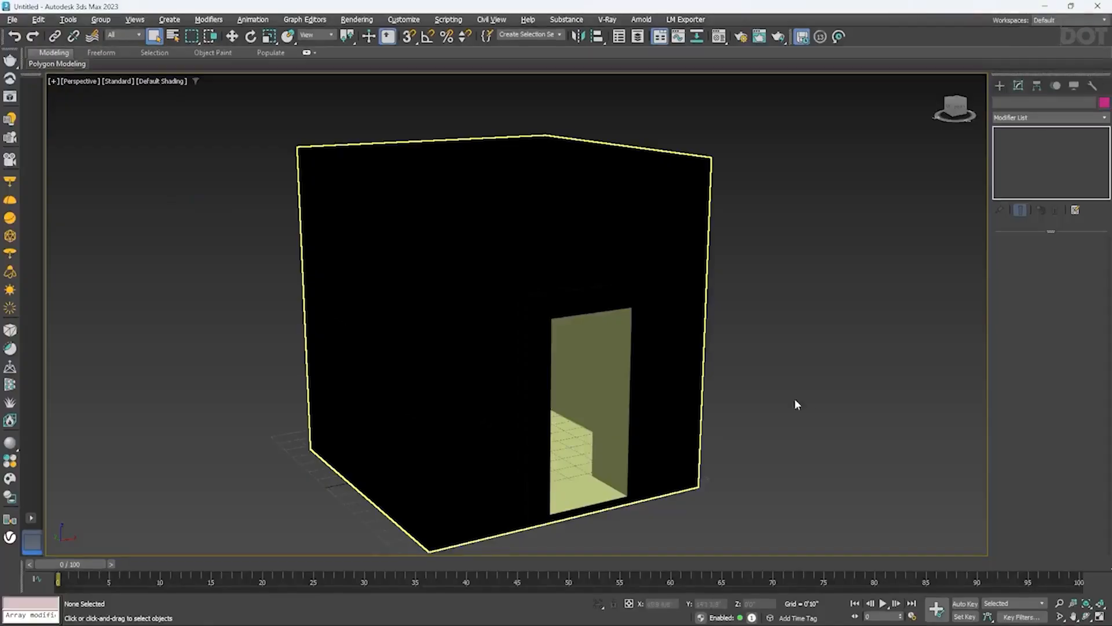
middle_click_drag(755, 391, 388, 355, "alt")
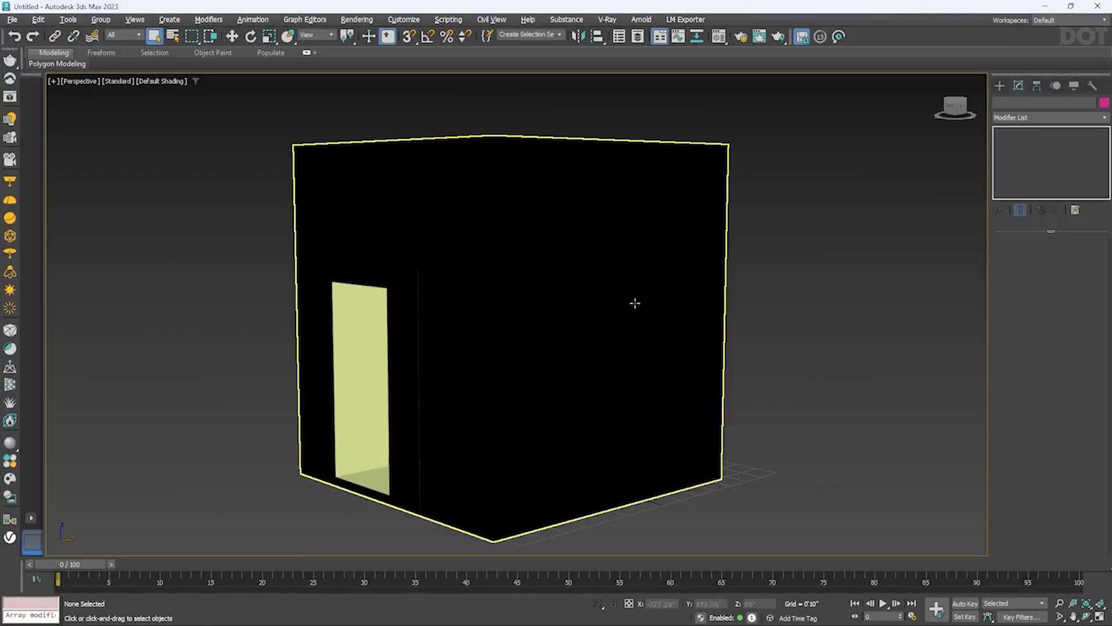
key("alt+Tab")
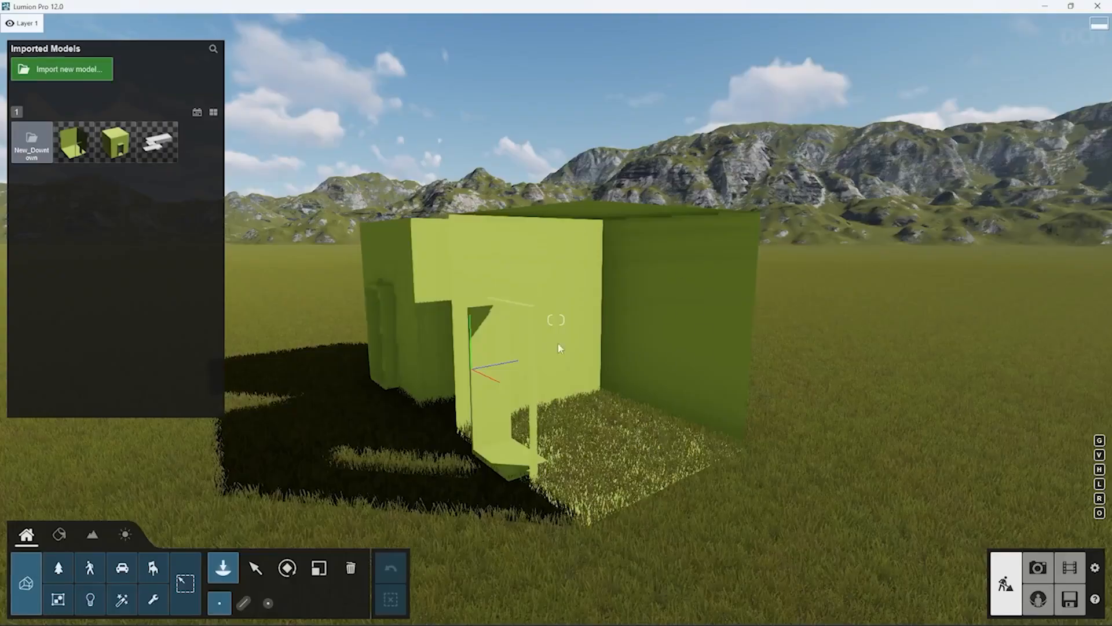
Move inside the flipped room and inspect its walls, ceiling, floor, and door opening
right_click_drag(548, 441, 609, 457)
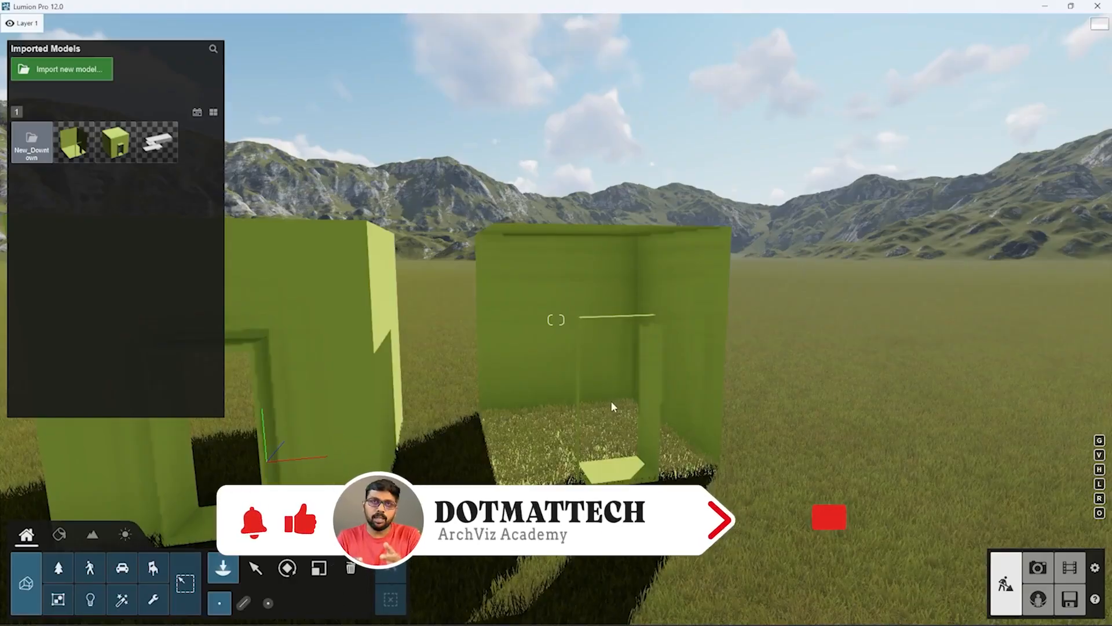
key("w")
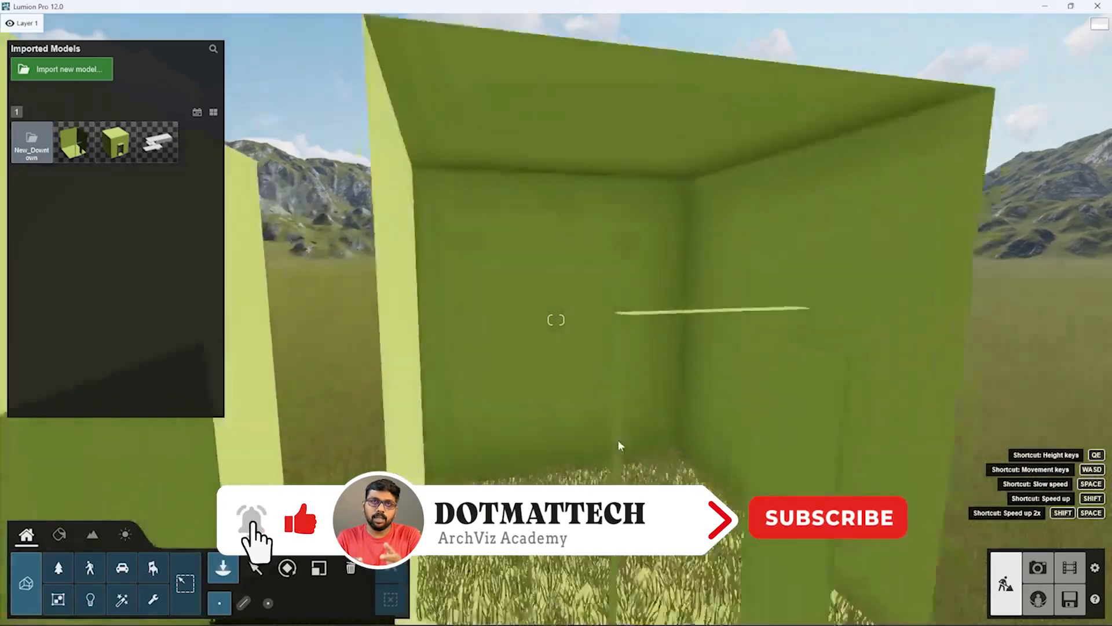
key("s")
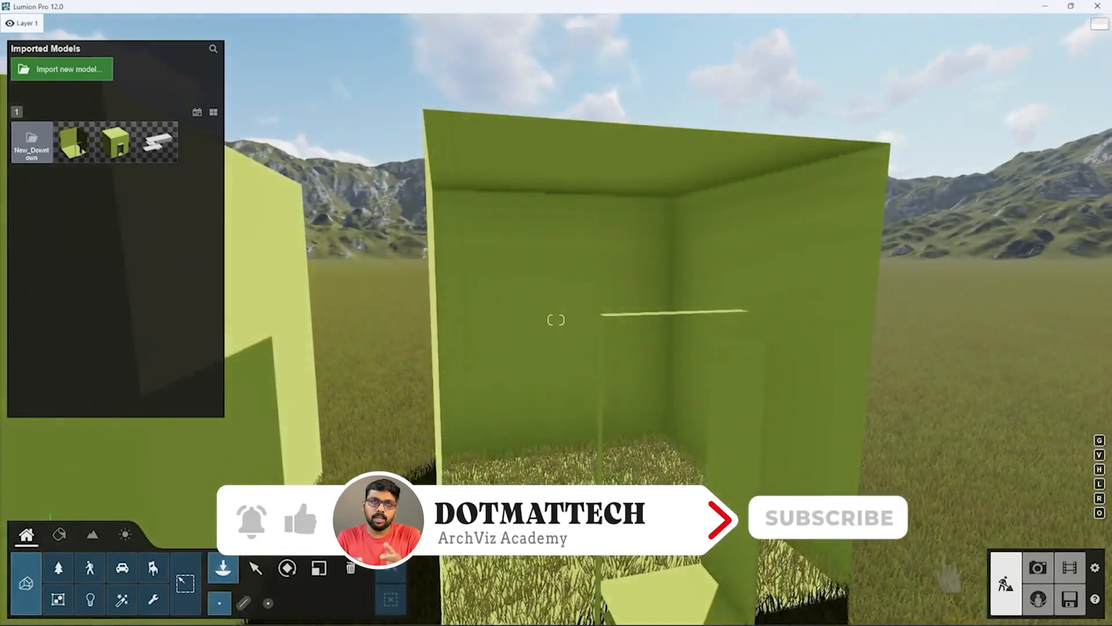
key("w")
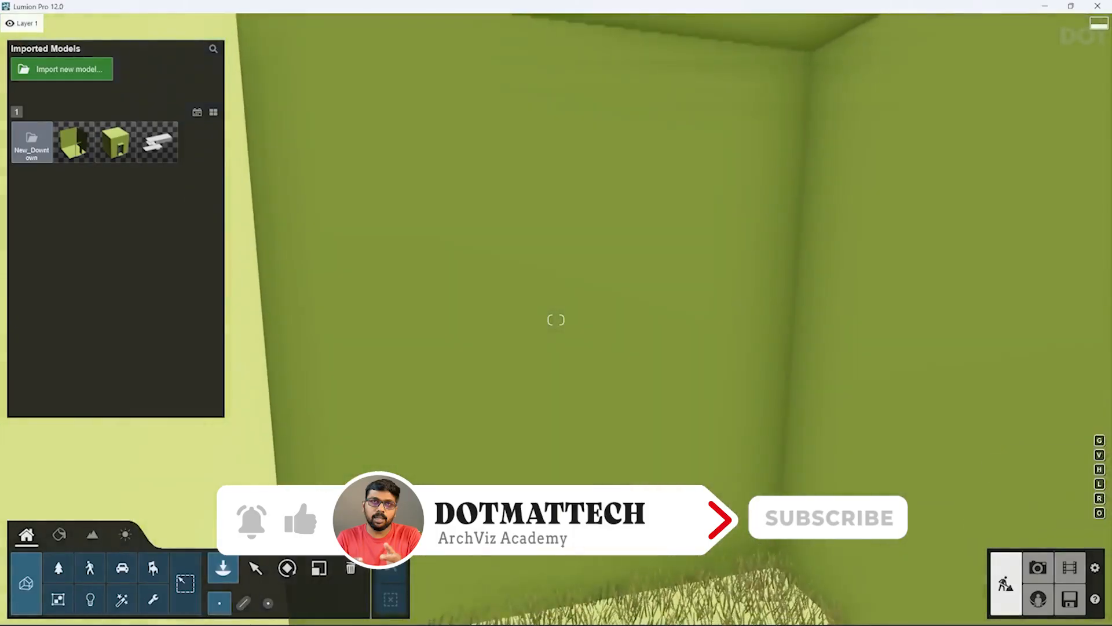
key("w")
key("w")
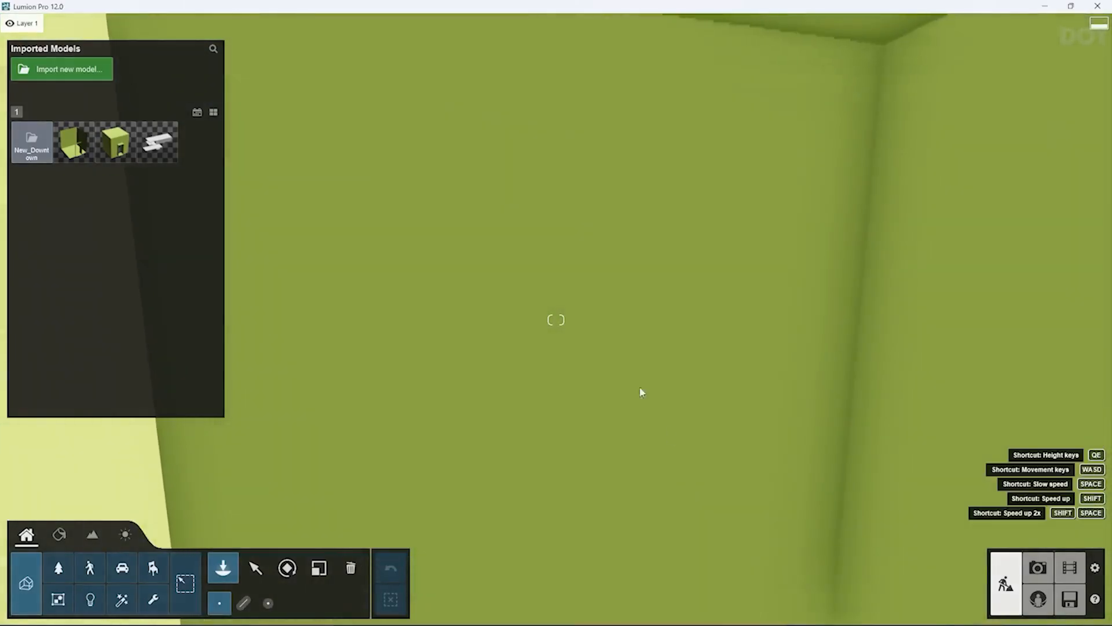
right_click_drag(641, 389, 805, 390)
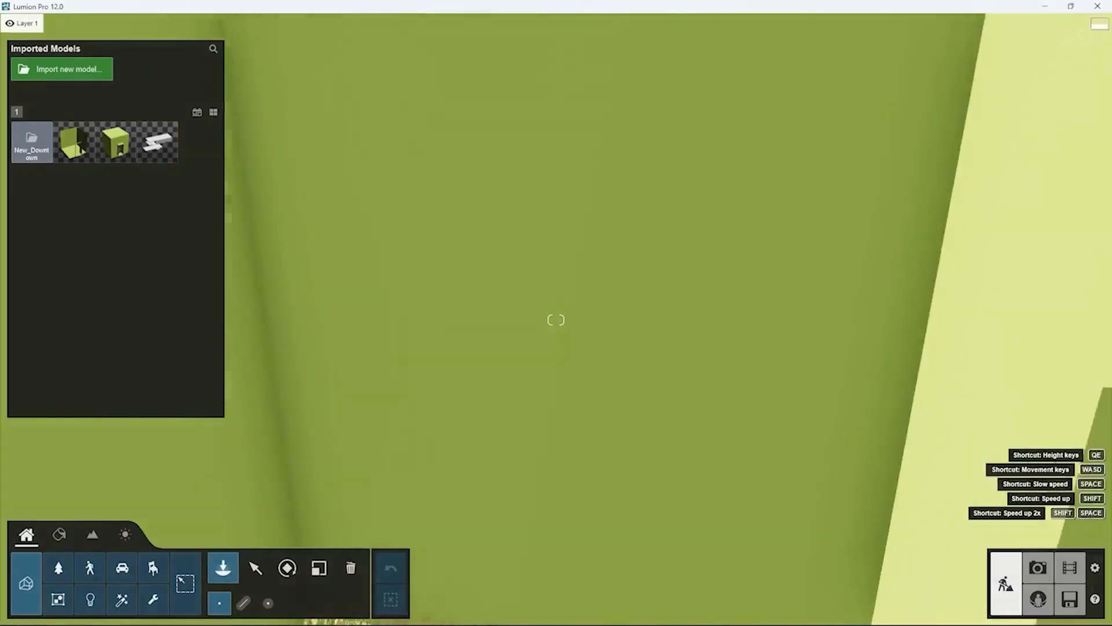
right_click_drag(441, 341, 333, 366)
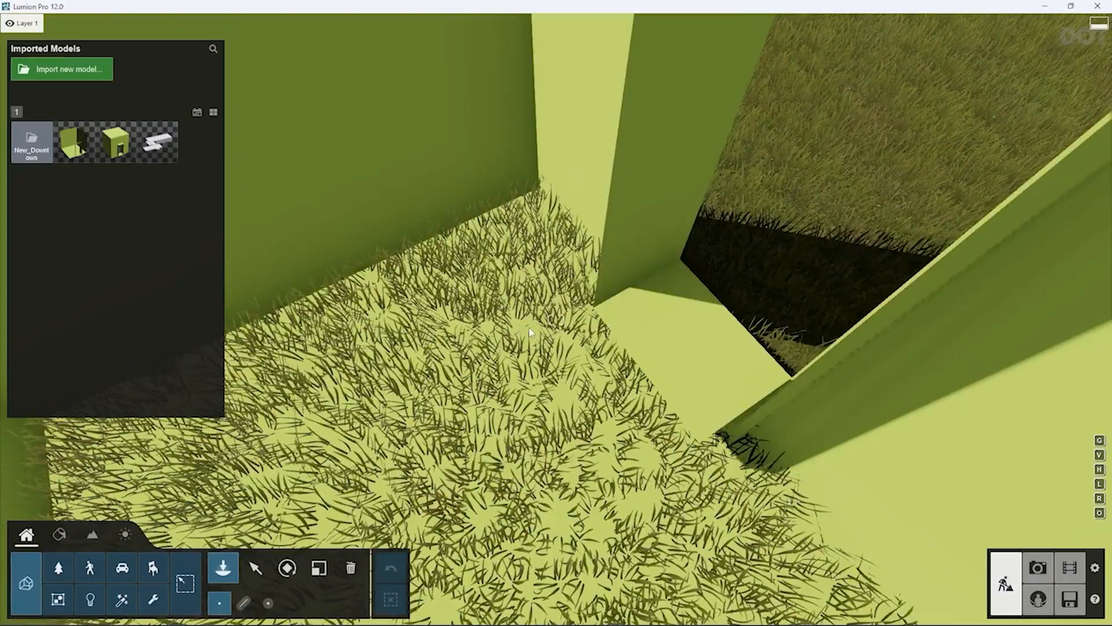
right_click_drag(530, 332, 645, 298)
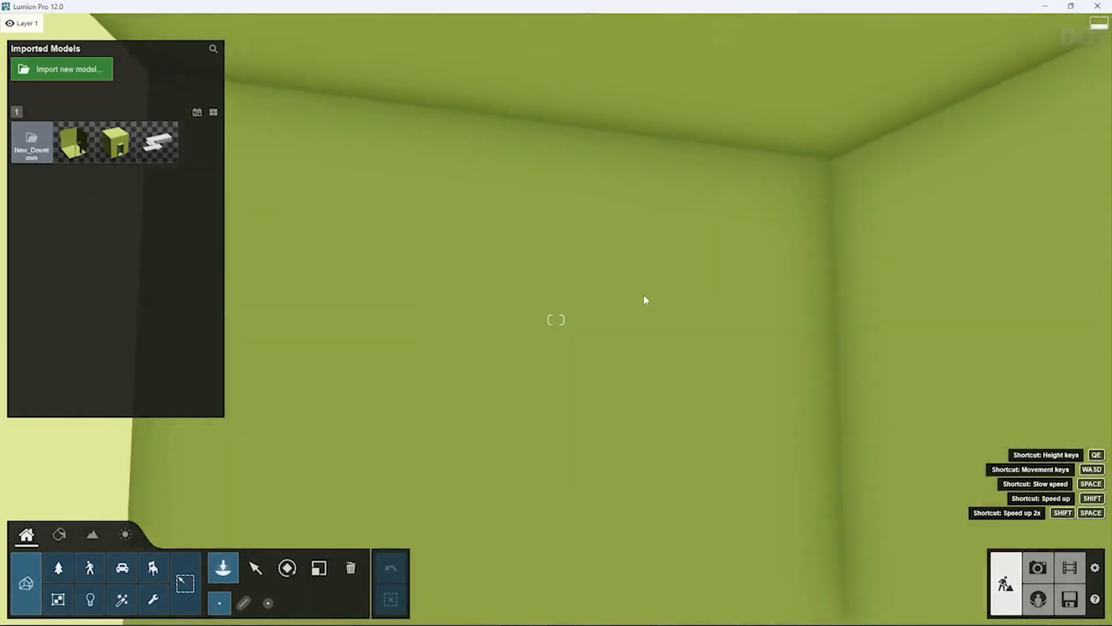
Back out of the flipped room and compare both rooms side by side from the front
key("s")
key("s")
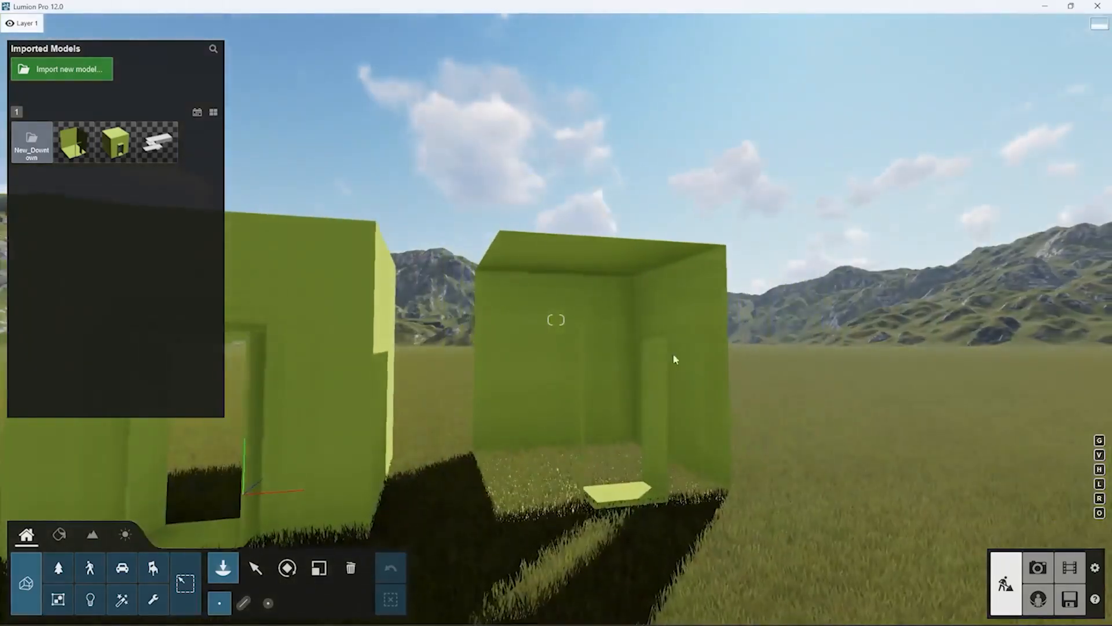
key("s")
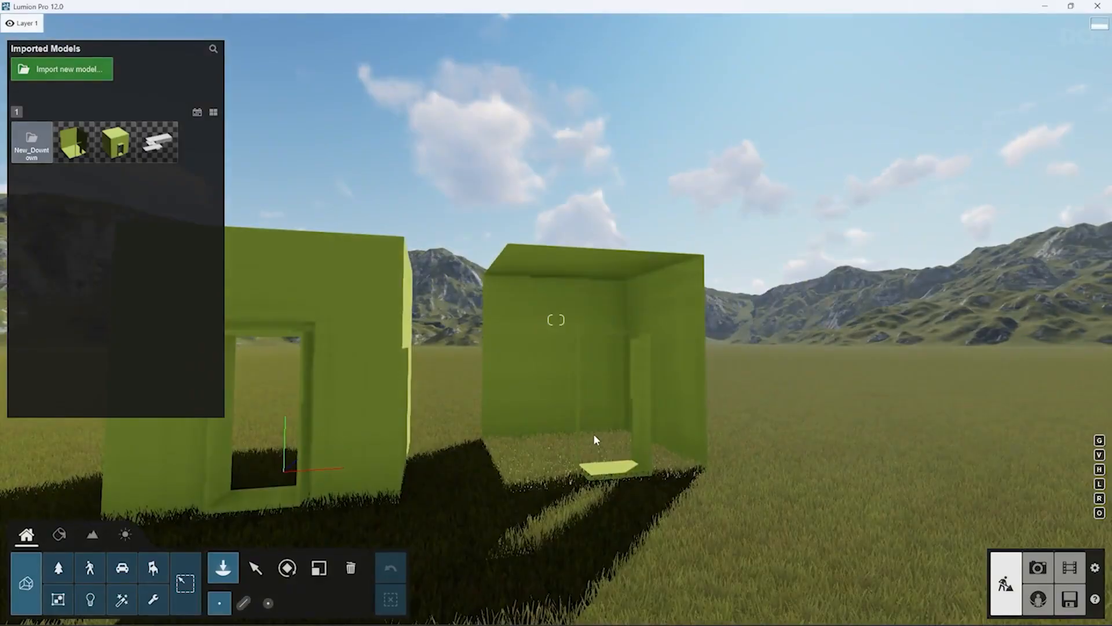
right_click_drag(513, 436, 515, 413)
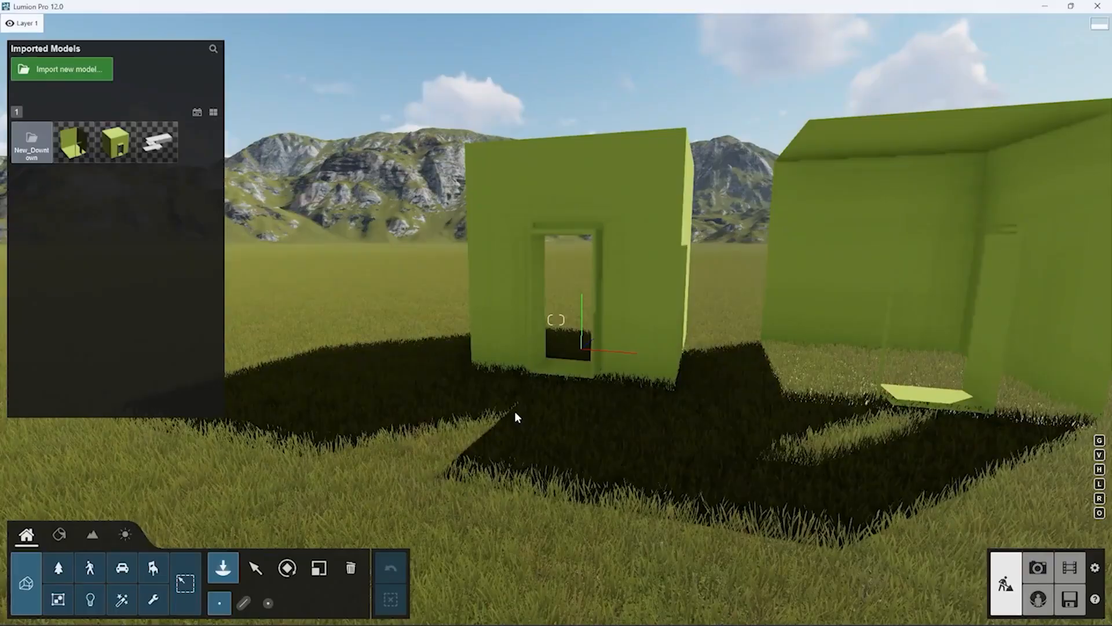
Switch to 3ds Max and apply a Shell modifier to the flipped room, viewing it from the door side
key("alt+Tab")
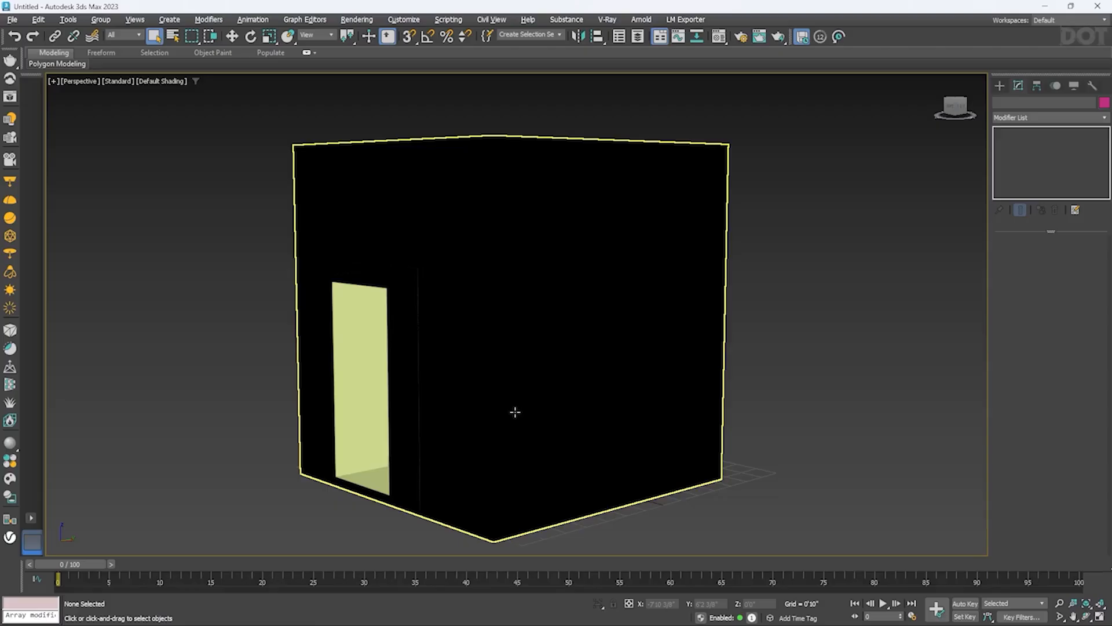
left_click(551, 323)
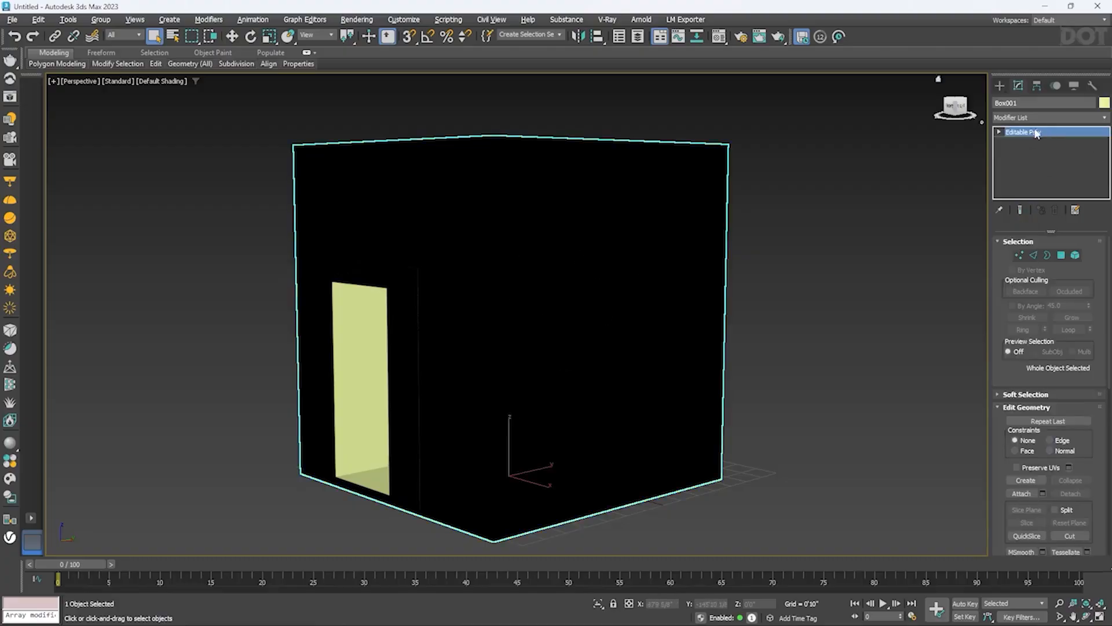
left_click(1021, 119)
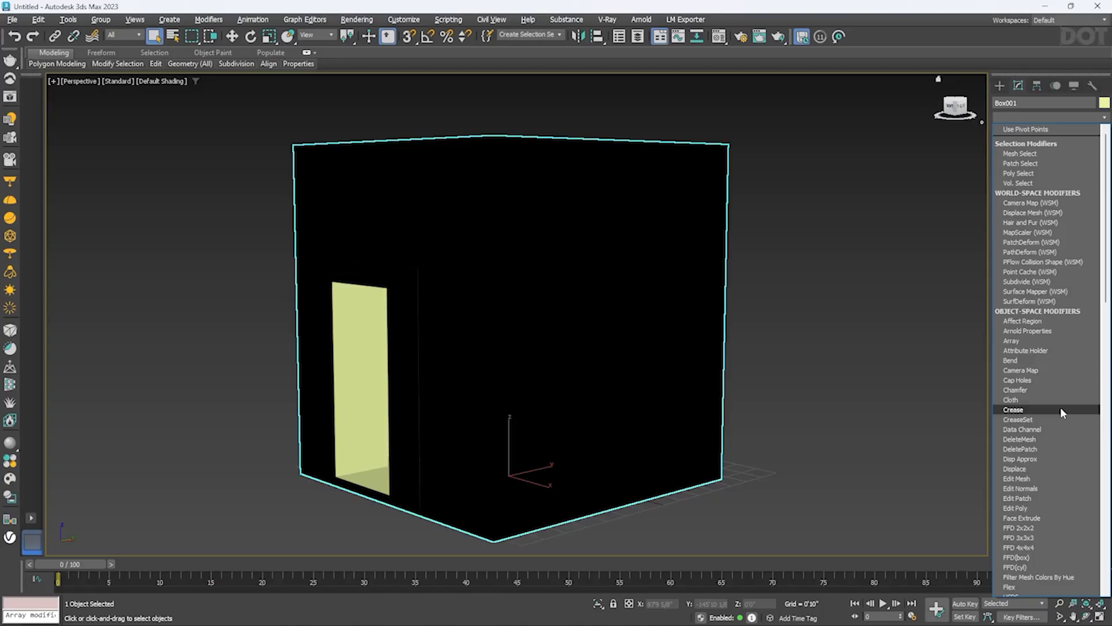
key("s")
scroll(1061, 407, "down", 5)
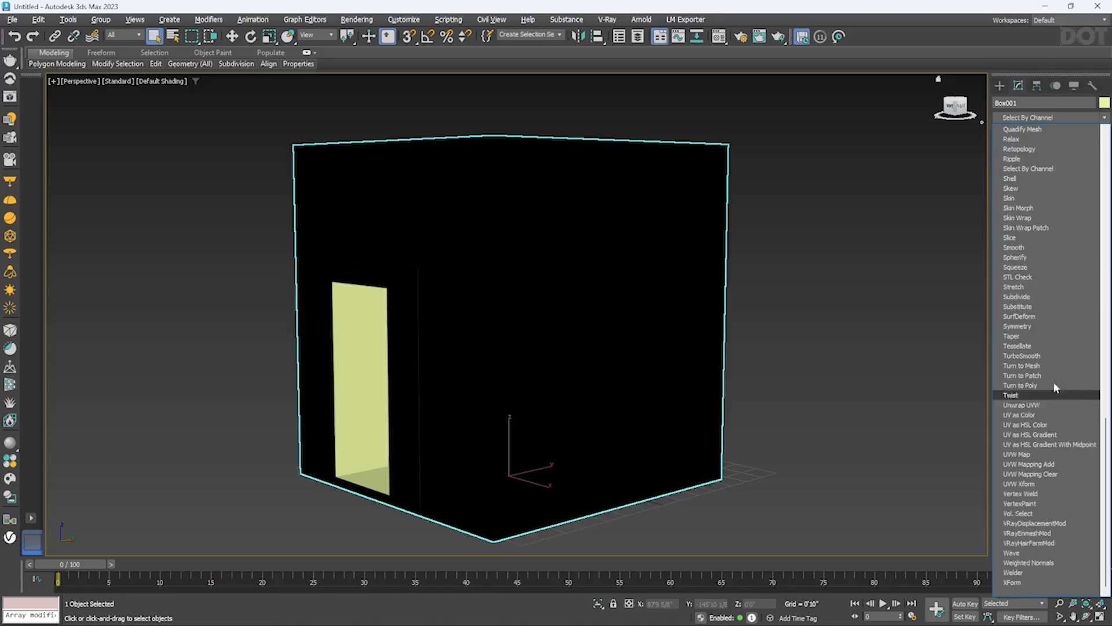
left_click(1029, 178)
mouse_move(377, 366)
middle_mouse_down("alt")
mouse_move(412, 334)
mouse_move(502, 333)
mouse_move(509, 365)
mouse_move(343, 368)
mouse_move(381, 364)
middle_mouse_up("alt")
middle_click_drag(395, 310, 270, 292, "alt")
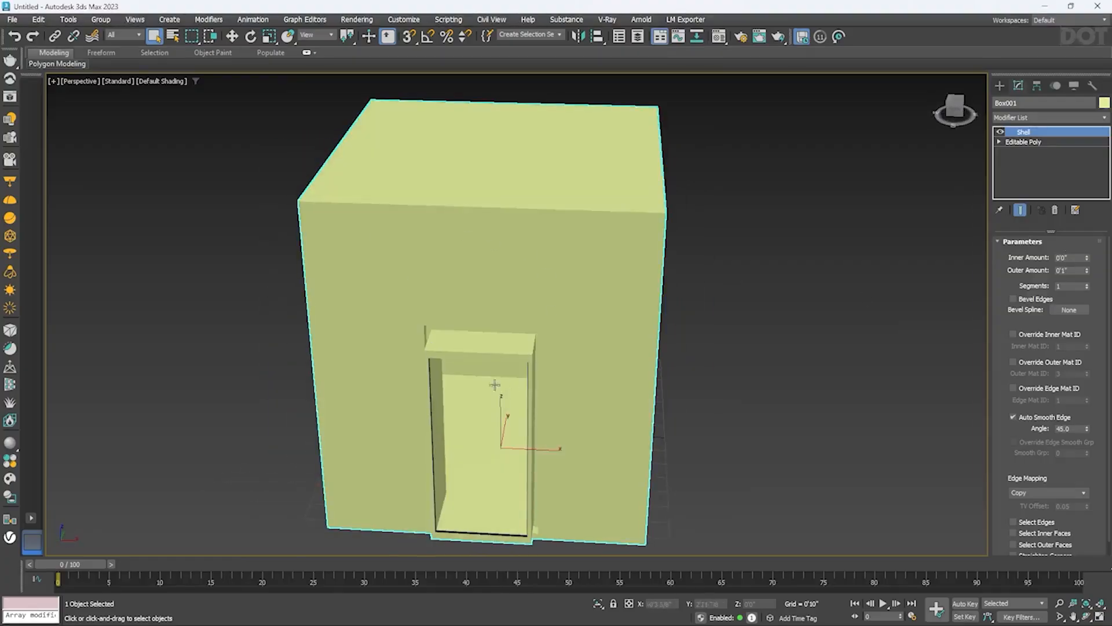
Convert the shelled room to an Editable Poly
right_click(513, 286)
mouse_move(551, 436)
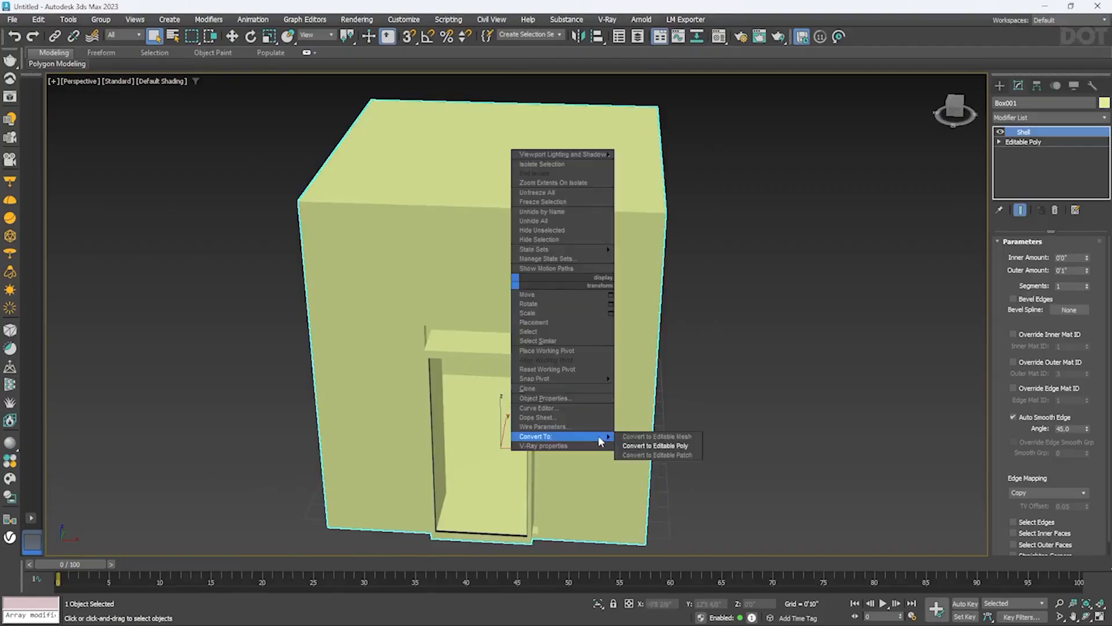
left_click(677, 449)
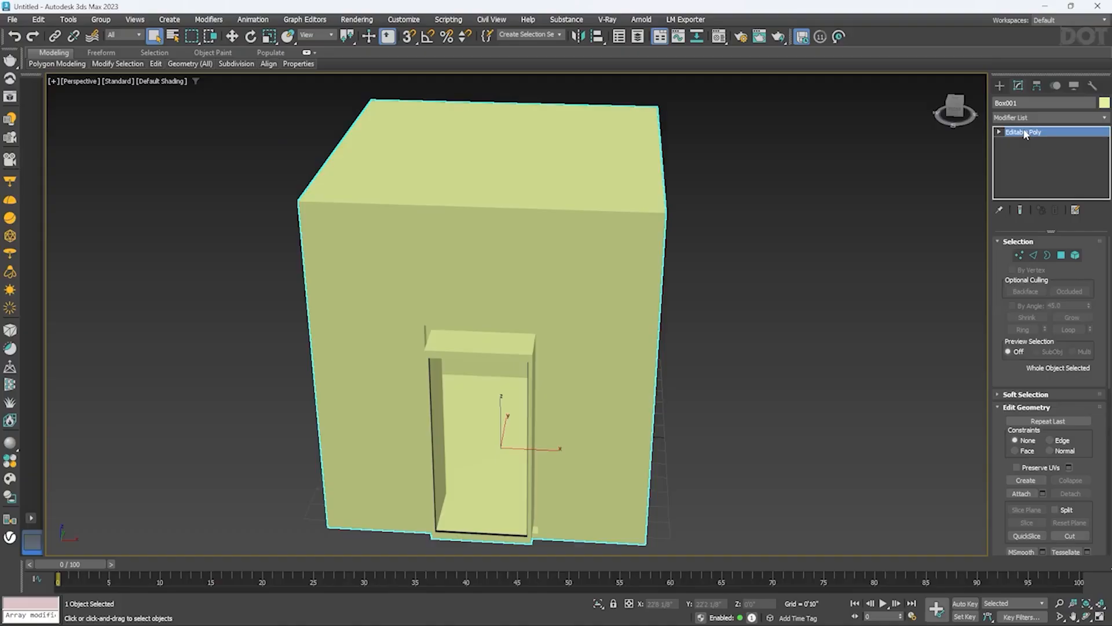
Export the room as an FBX file named "1st-02 shell" in the lumion folder, keeping the current export options
left_click(12, 20)
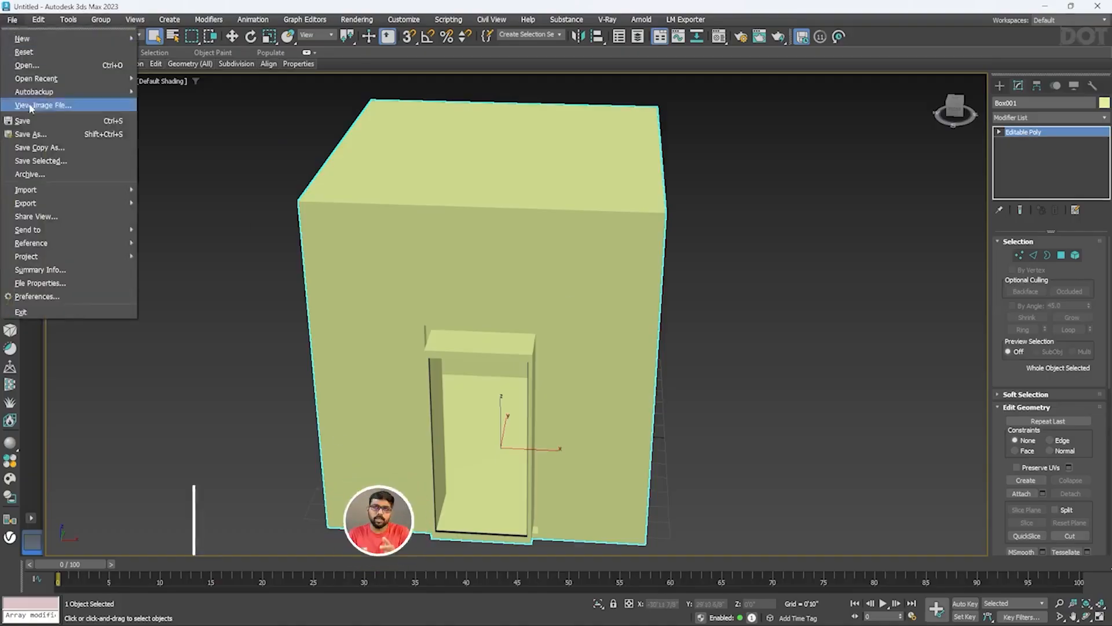
mouse_move(35, 203)
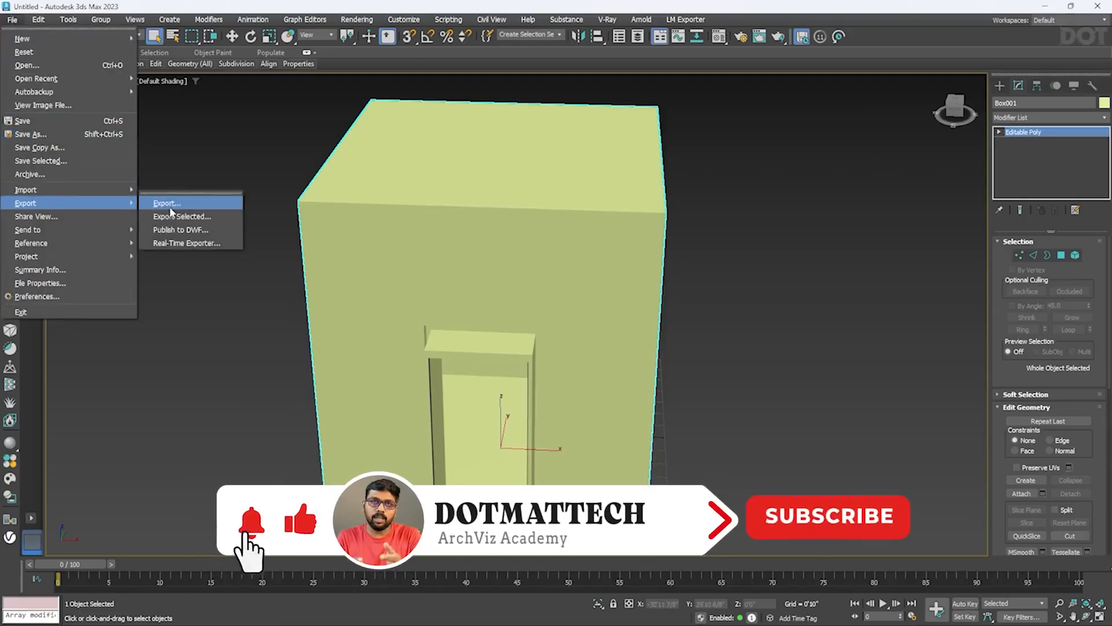
left_click(169, 205)
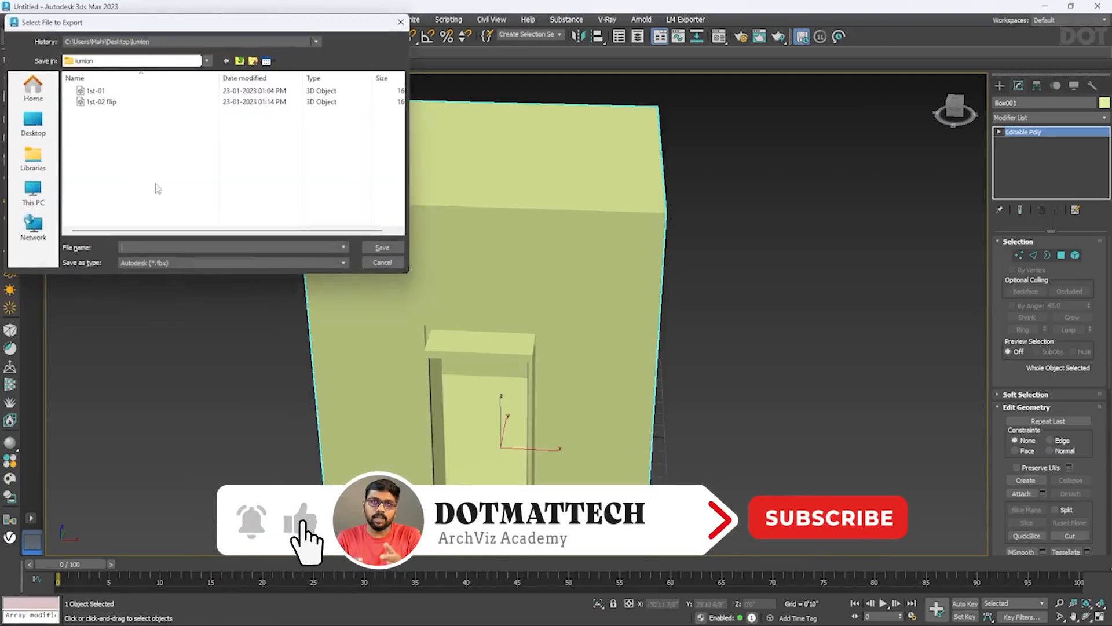
left_click(115, 102)
left_click(154, 247)
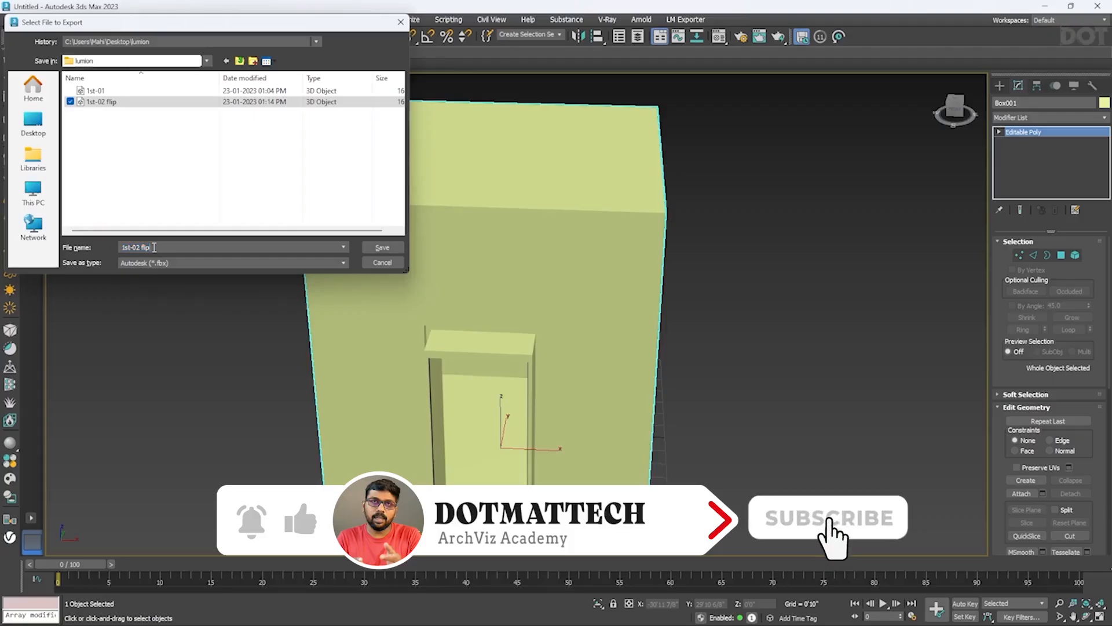
key("BackSpace")
key("BackSpace")
key("BackSpace")
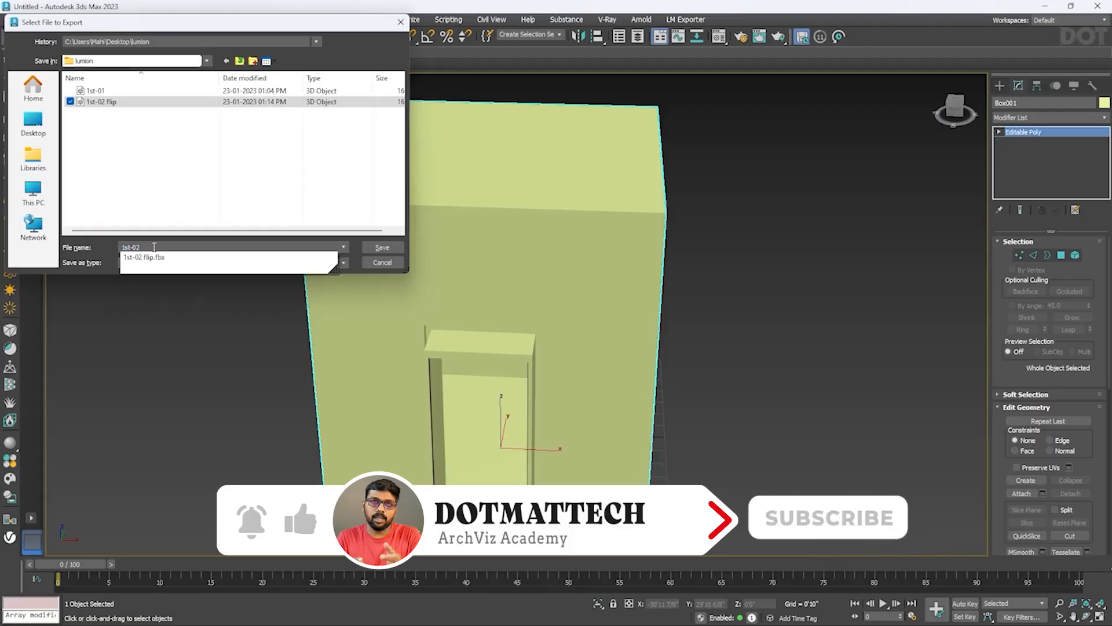
type("shell")
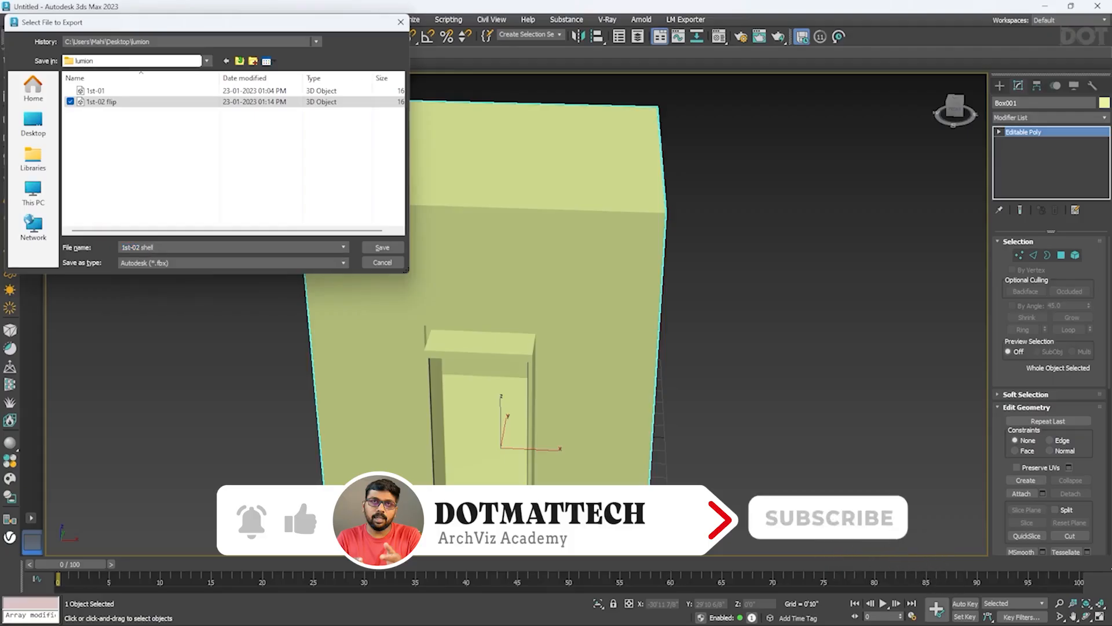
key("Return")
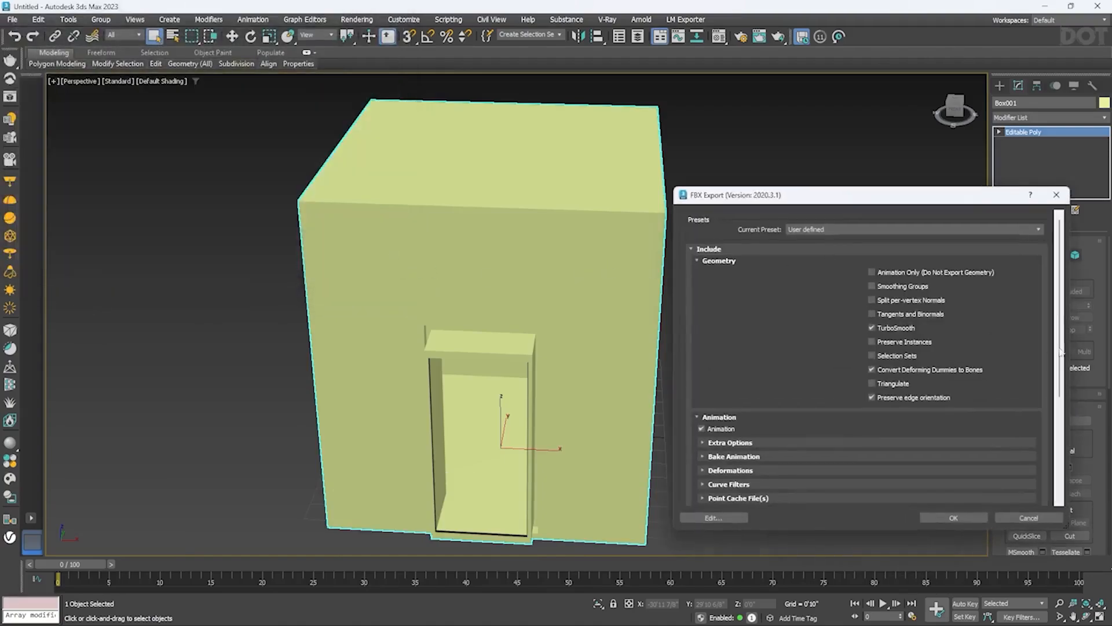
left_click(954, 518)
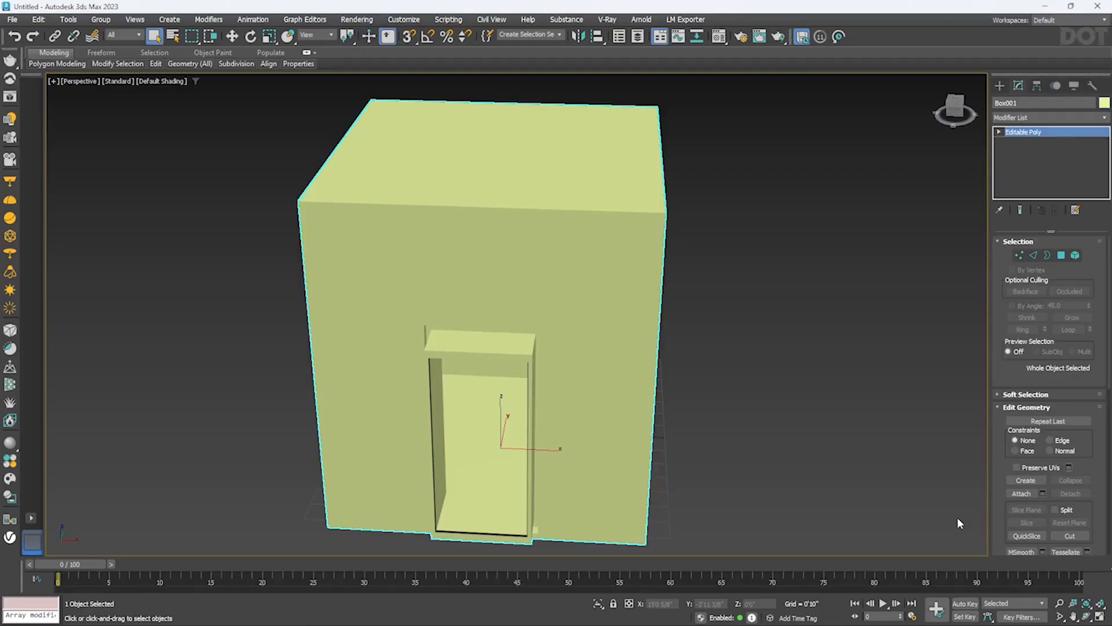
Switch to the lumion folder in File Explorer and compare the file sizes of 1st-01, 1st-02 flip and 1st-02 shell
key("alt+Tab")
key("alt+Tab")
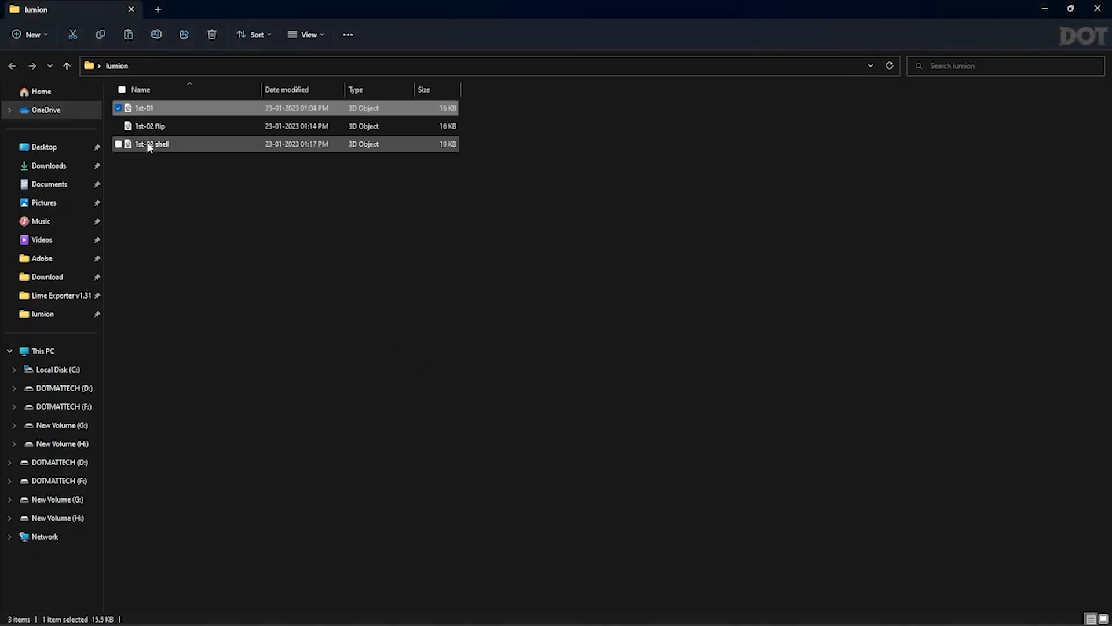
key("alt+Return")
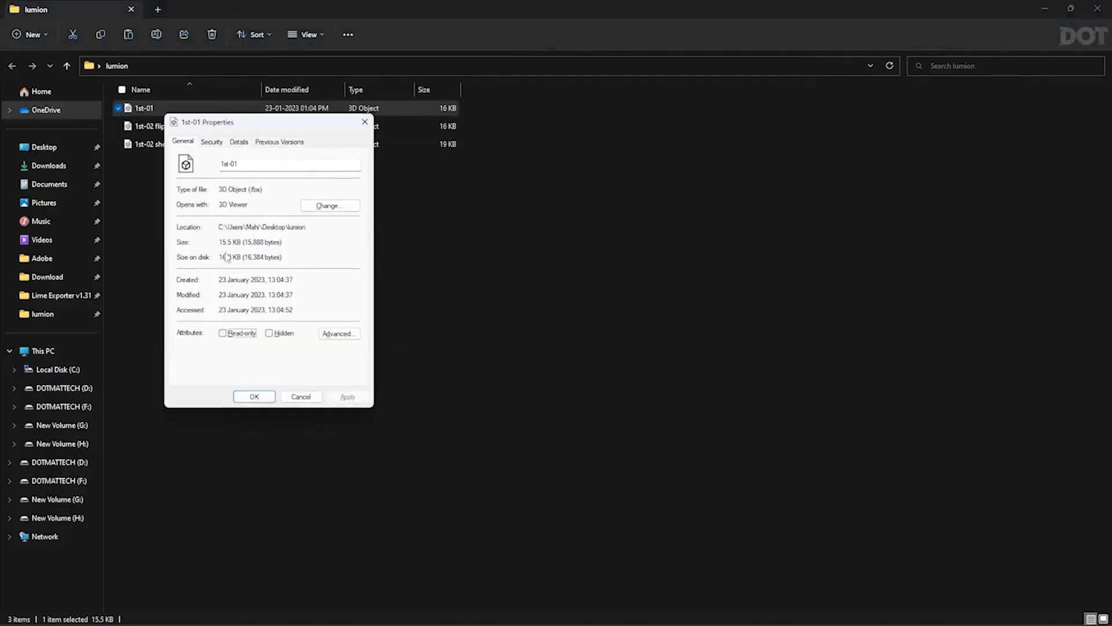
left_click_drag(219, 242, 233, 242)
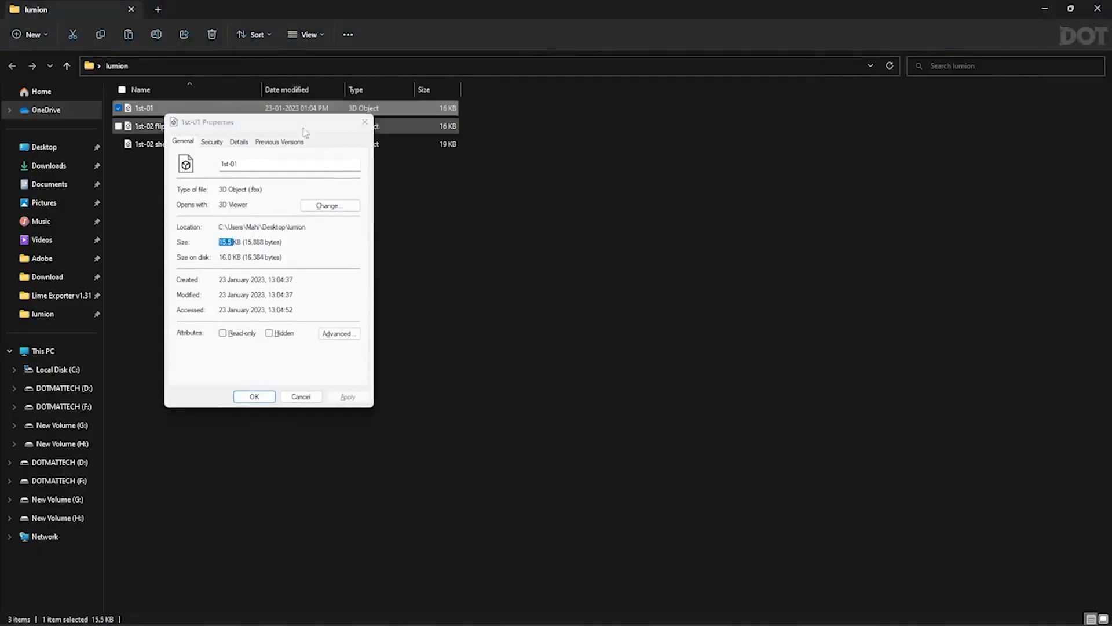
left_click(174, 126)
key("alt+Return")
left_click_drag(234, 255, 258, 254)
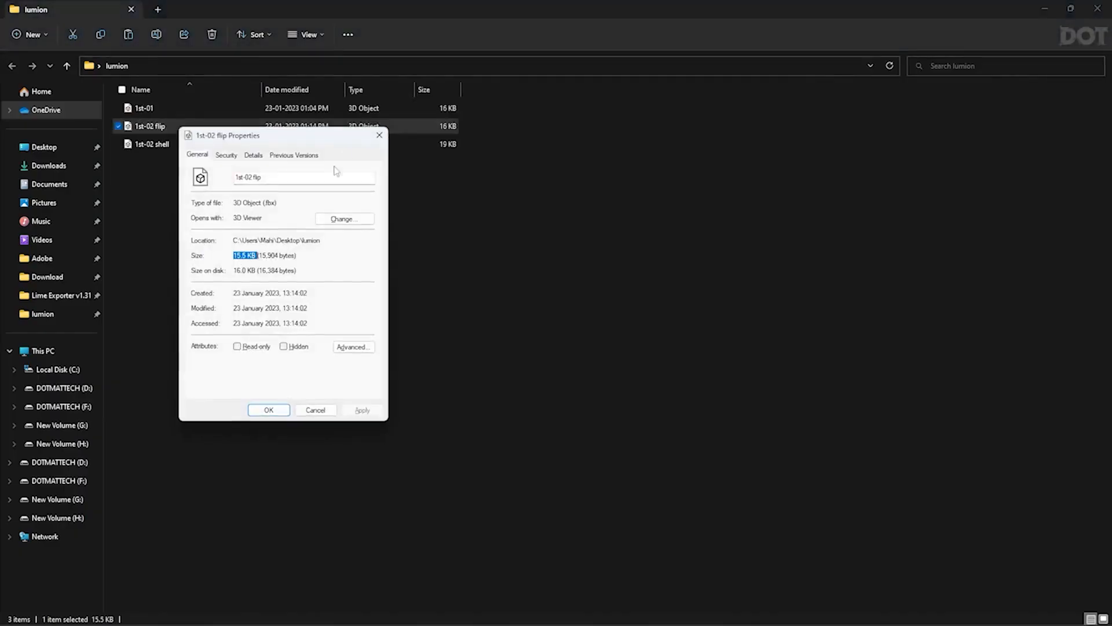
left_click(380, 135)
left_click(168, 144)
key("alt+Return")
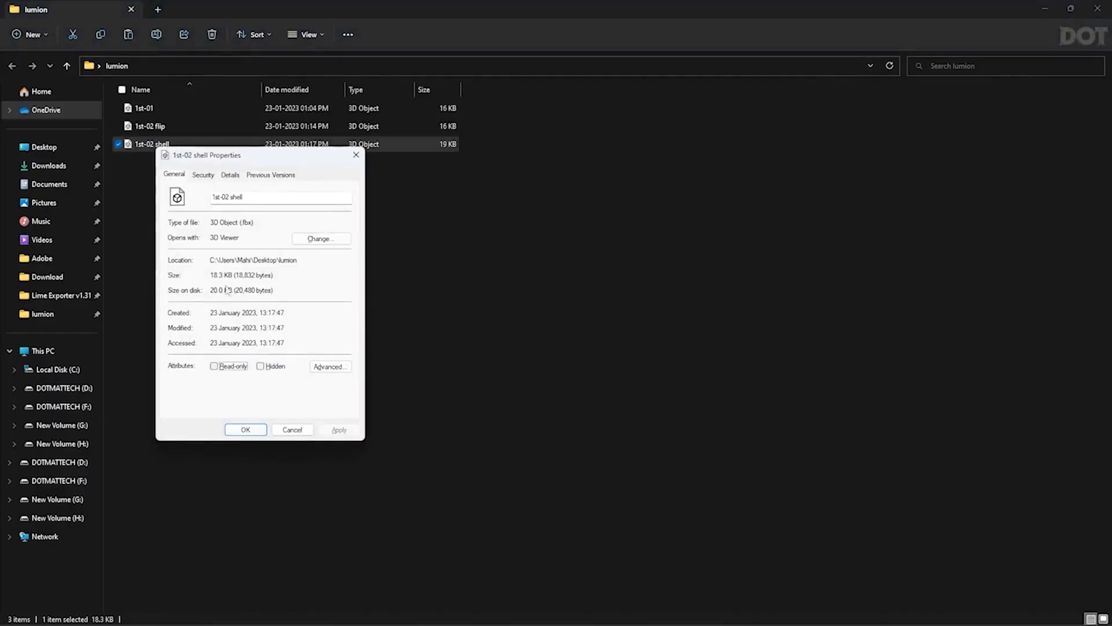
left_click_drag(211, 275, 229, 274)
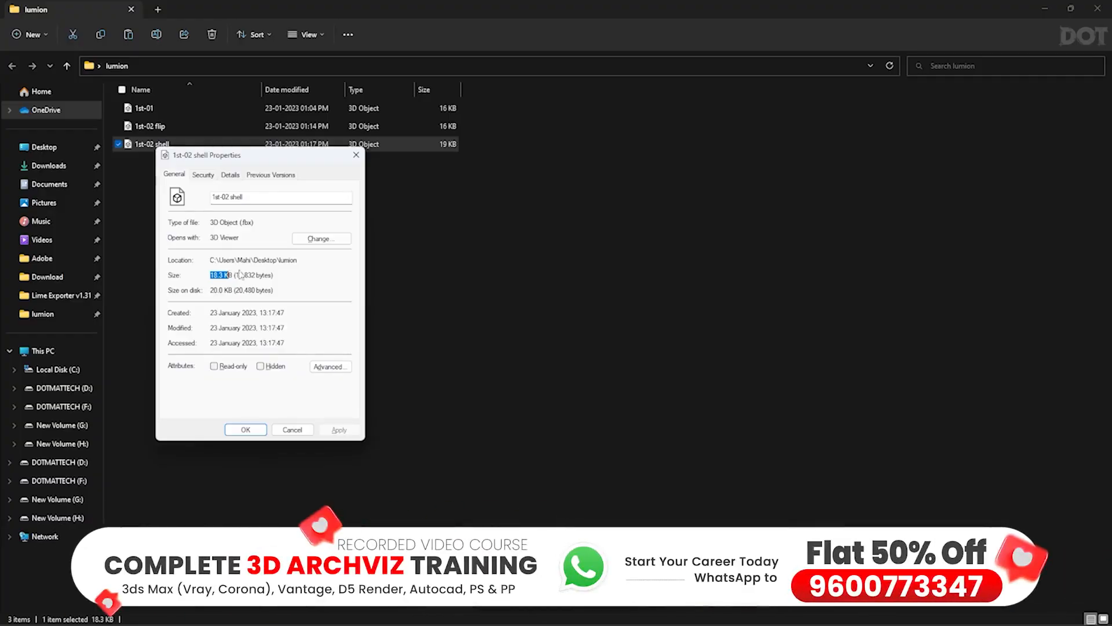
left_click(357, 156)
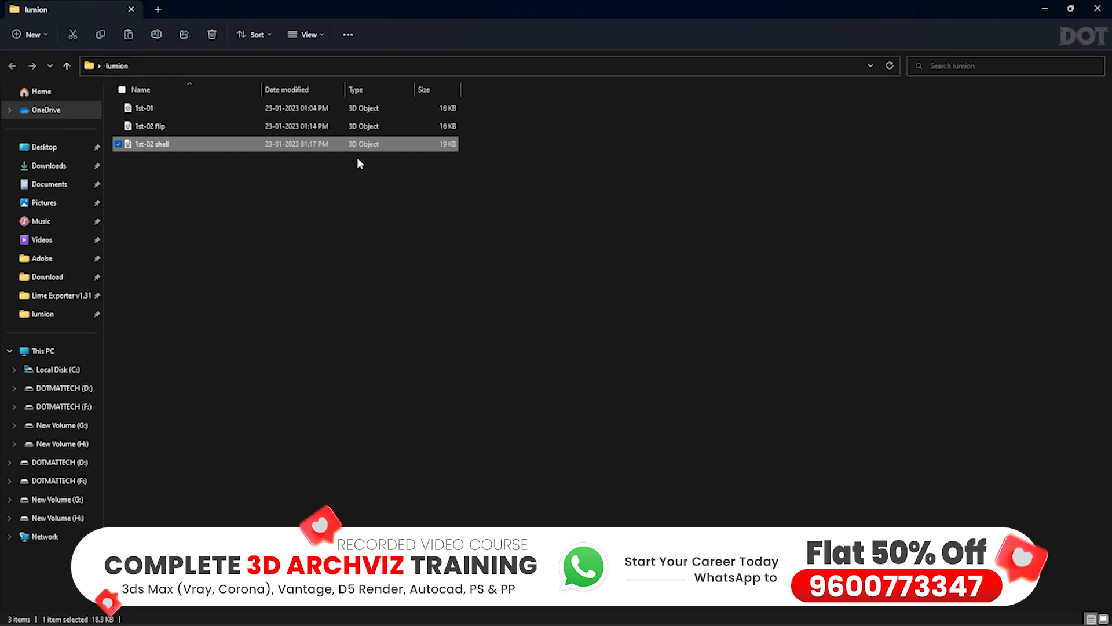
Return to Lumion, import the 1st-02 shell FBX with its default settings, and place it beside the first room, opposite the flipped one
key("alt+Tab")
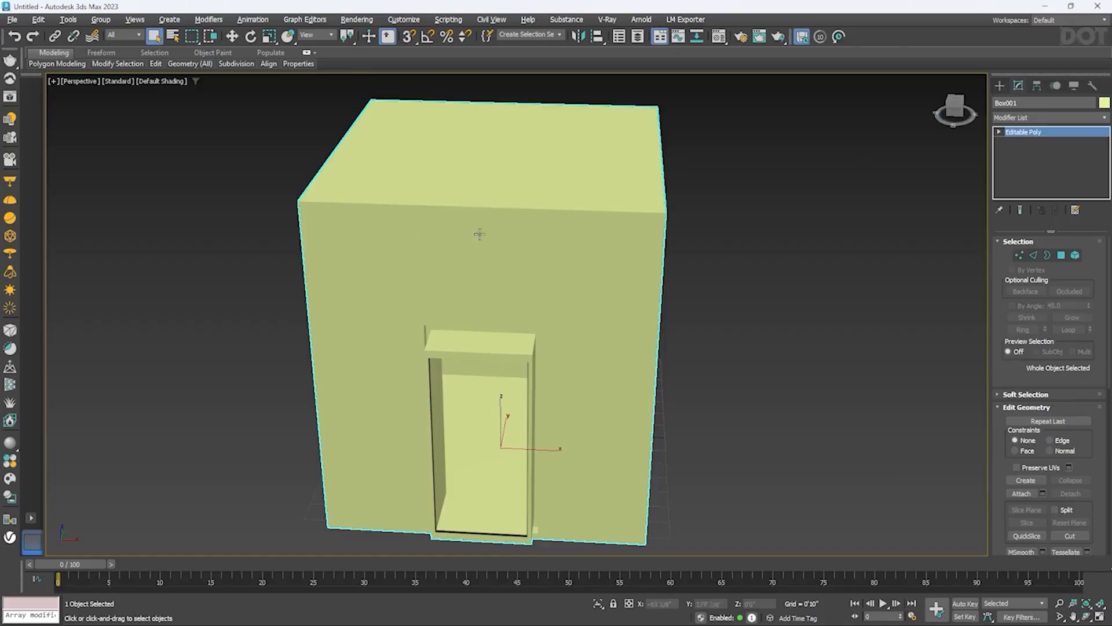
key("alt+Tab")
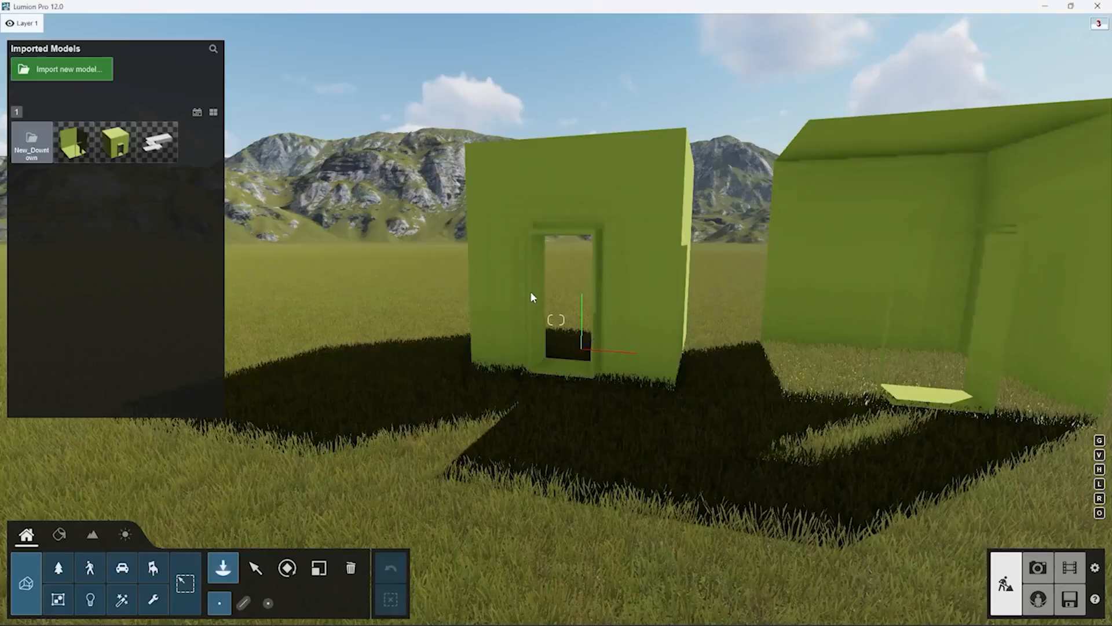
key("s")
key("a")
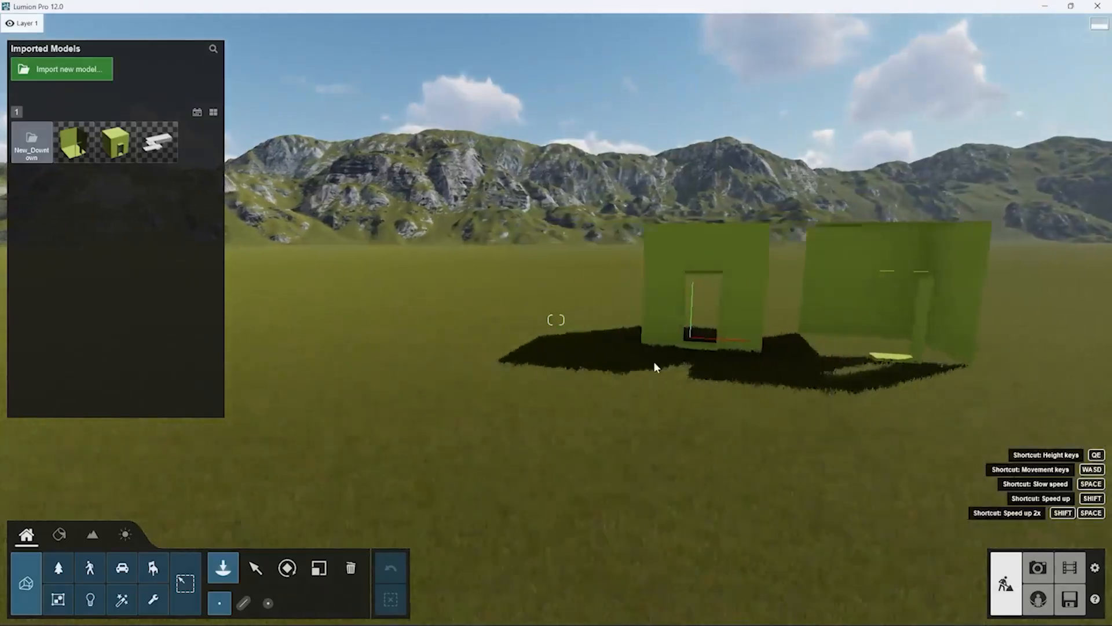
key("w")
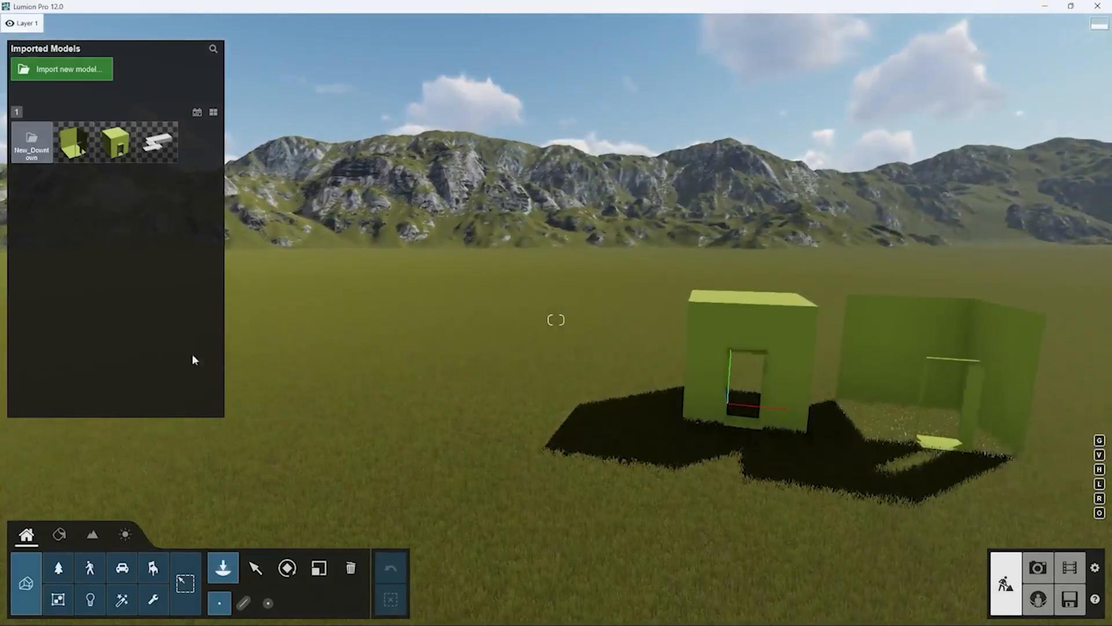
left_click(62, 69)
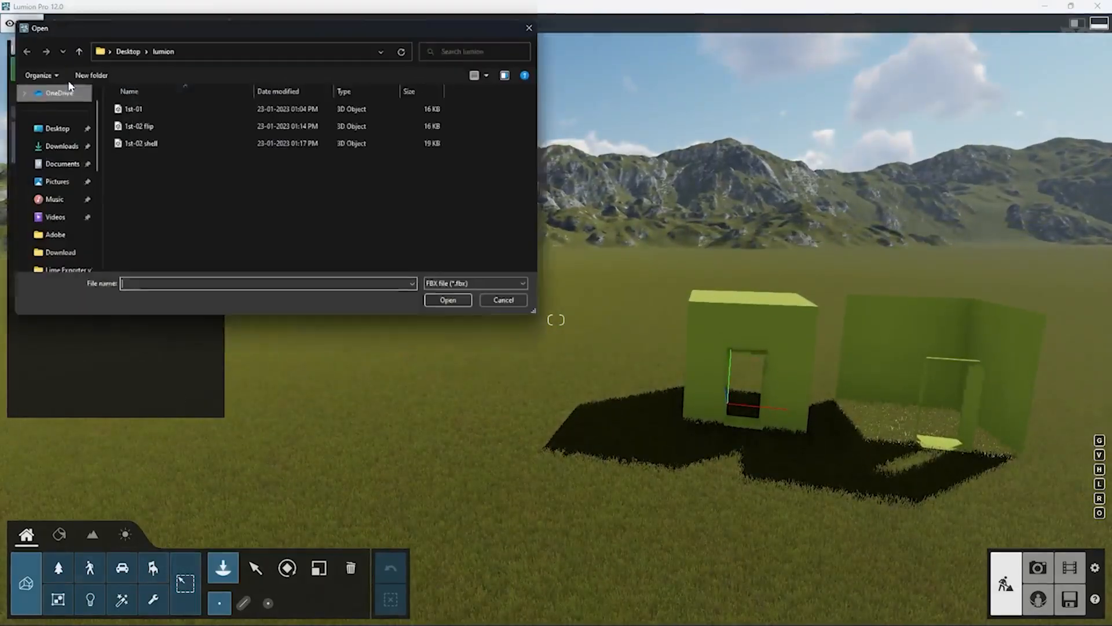
left_click(143, 143)
left_click(466, 308)
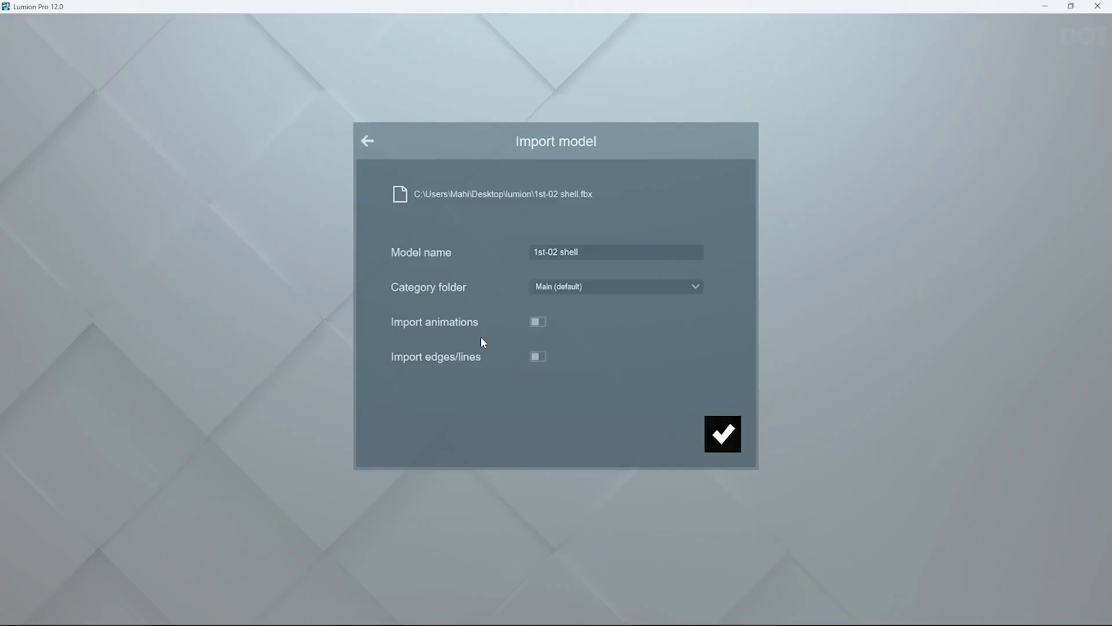
left_click(723, 434)
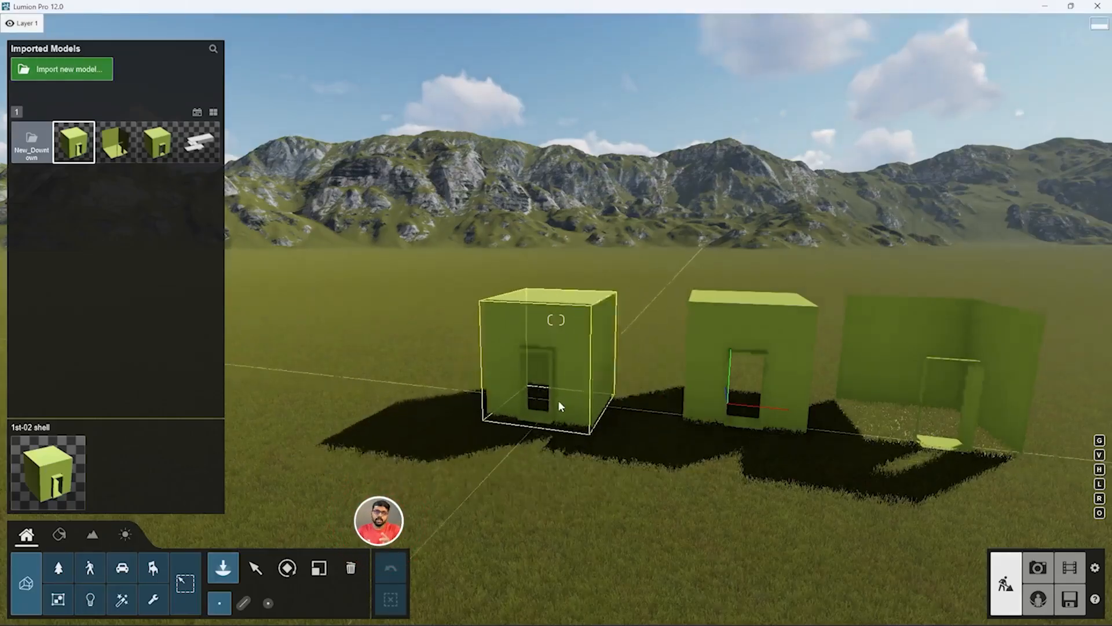
left_click(558, 399)
key("Escape")
Inspect the shelled room's outer walls and door frame, and go through the doorway to examine its inner wall surfaces
scroll(540, 385, "up", 4)
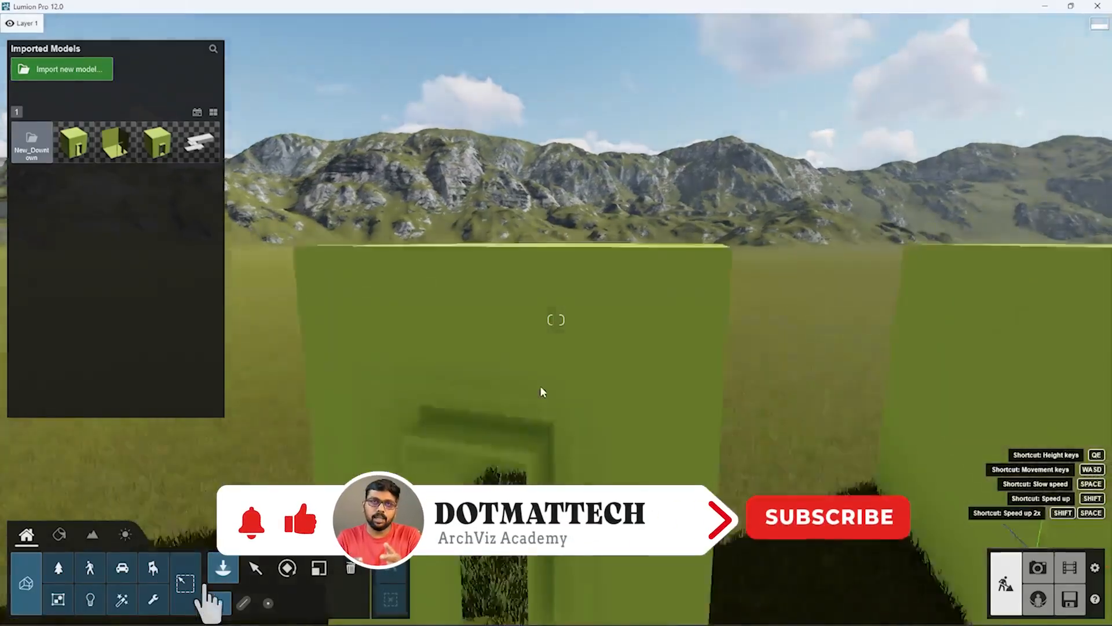
scroll(625, 299, "down", 4)
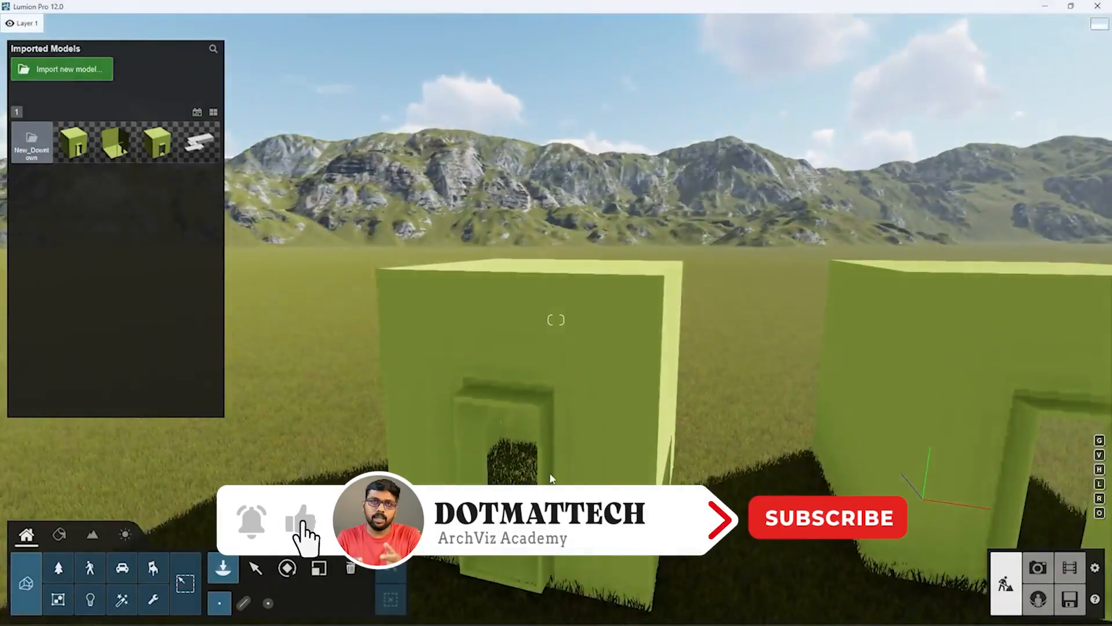
key("q")
key("e")
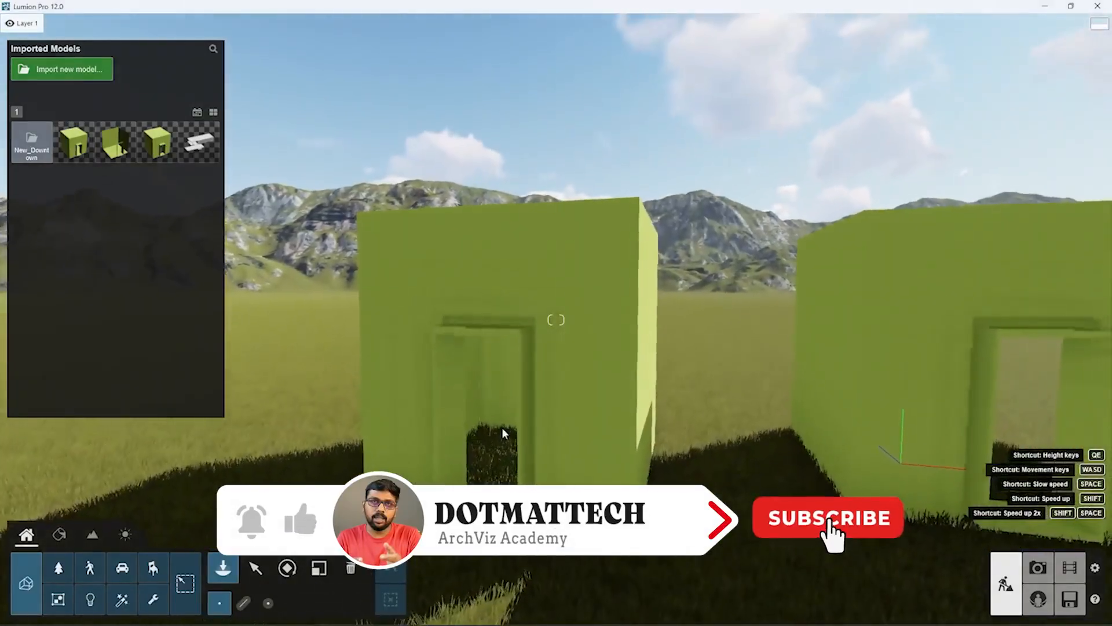
key("a")
right_click_drag(517, 447, 578, 431)
key("w")
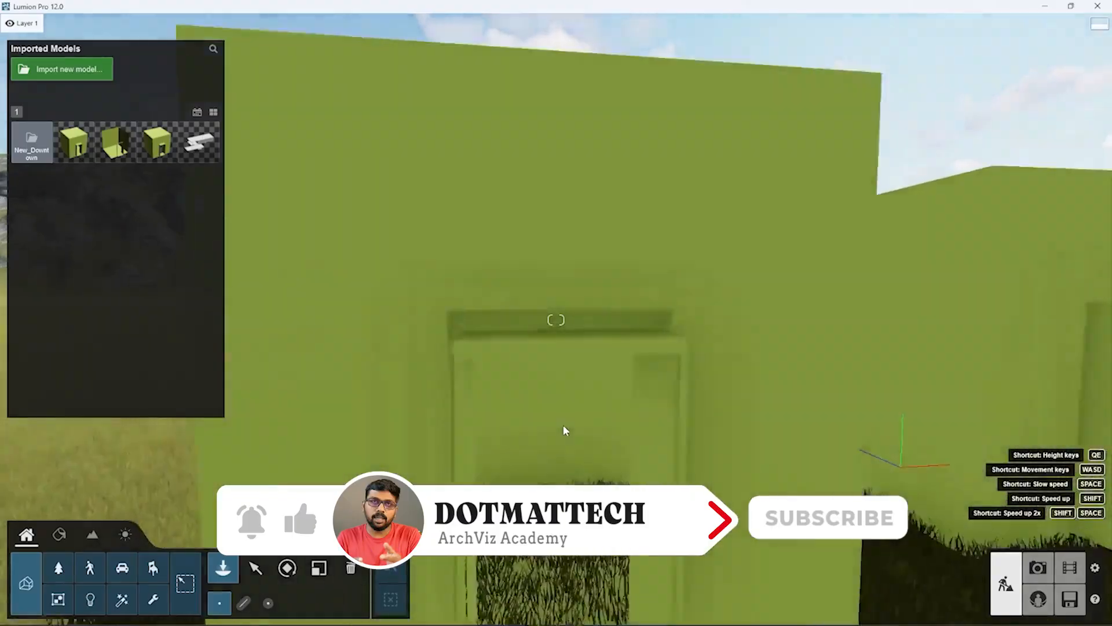
key("w")
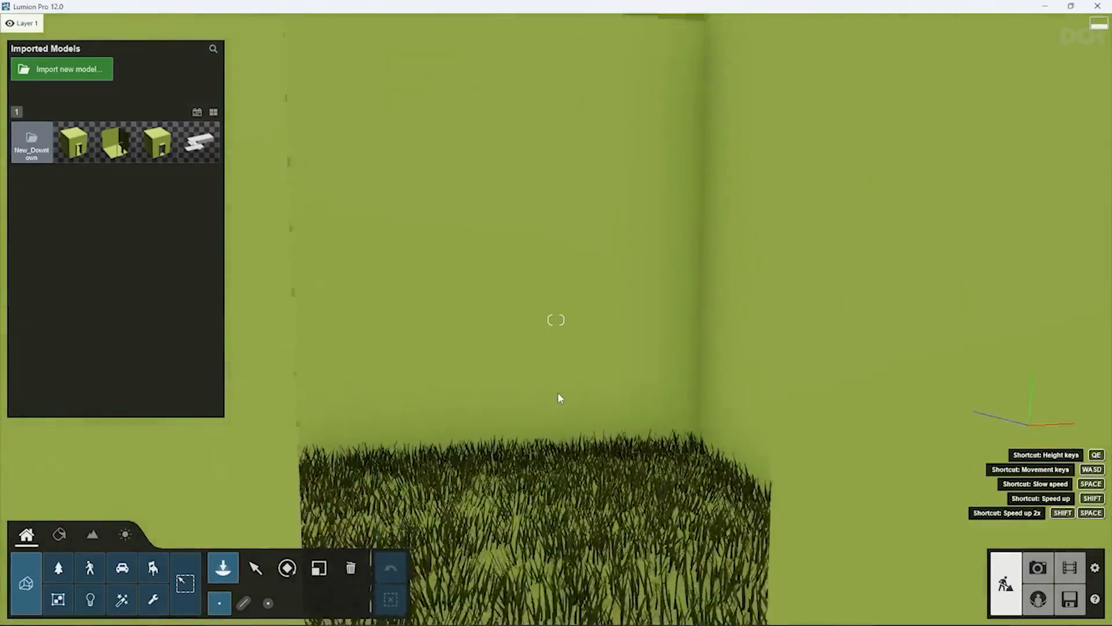
key("e")
key("w")
key("s")
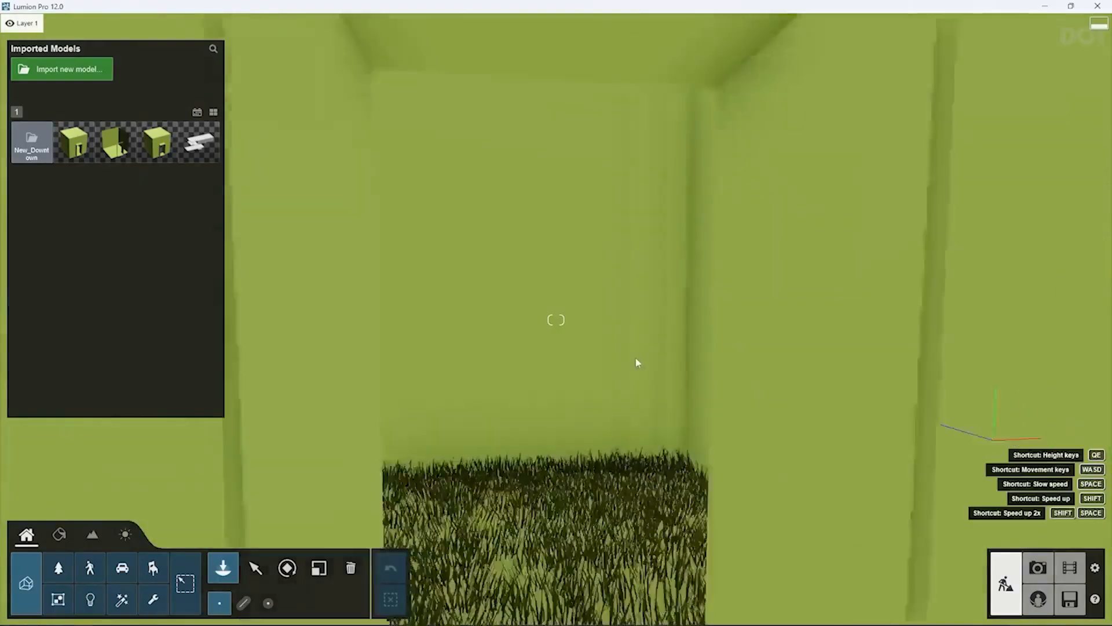
key("w")
right_click_drag(556, 360, 554, 231)
key("w")
key("s")
key("w")
key("a")
key("a")
key("w")
key("a")
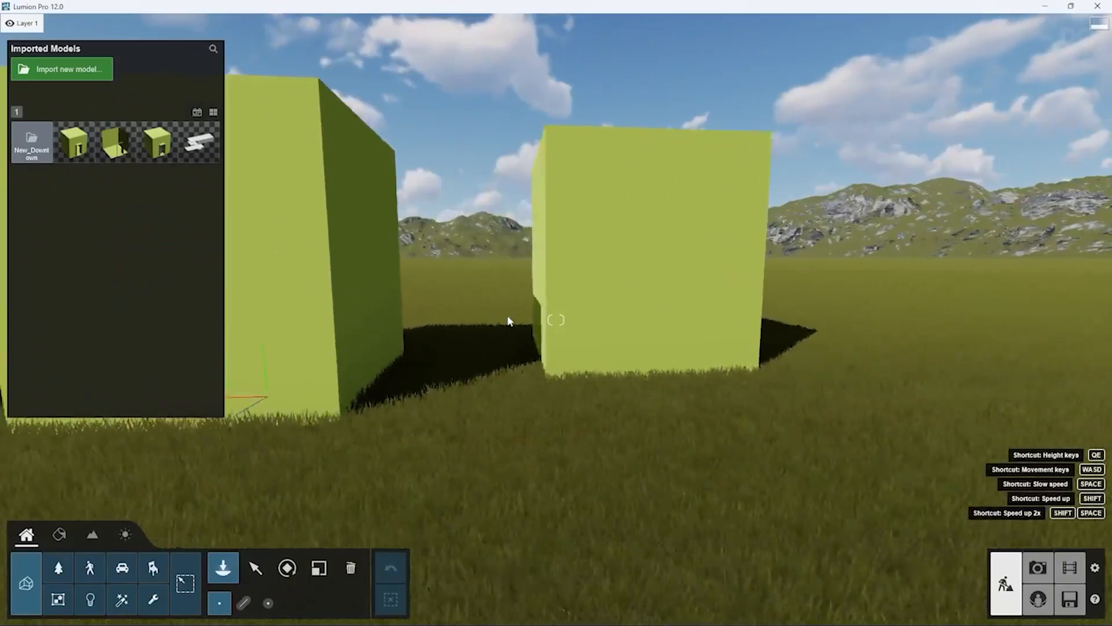
Compare the wall surfaces of the shelled, normal and flipped-face rooms from behind, from above and from the door side
right_click_drag(507, 318, 353, 327)
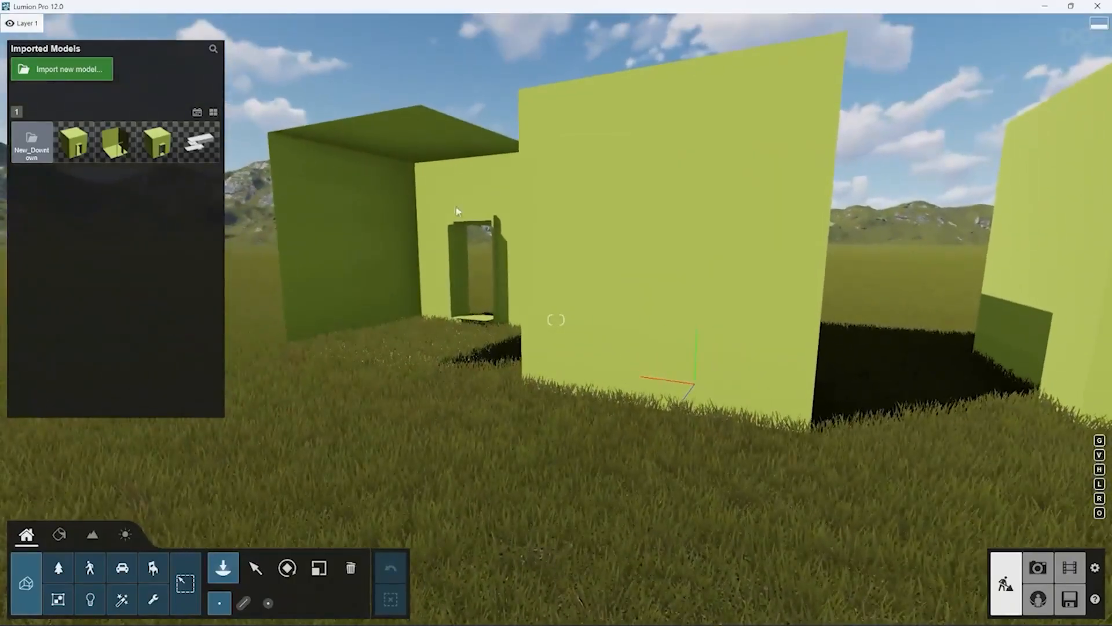
right_click_drag(693, 293, 809, 239)
key("w")
key("w")
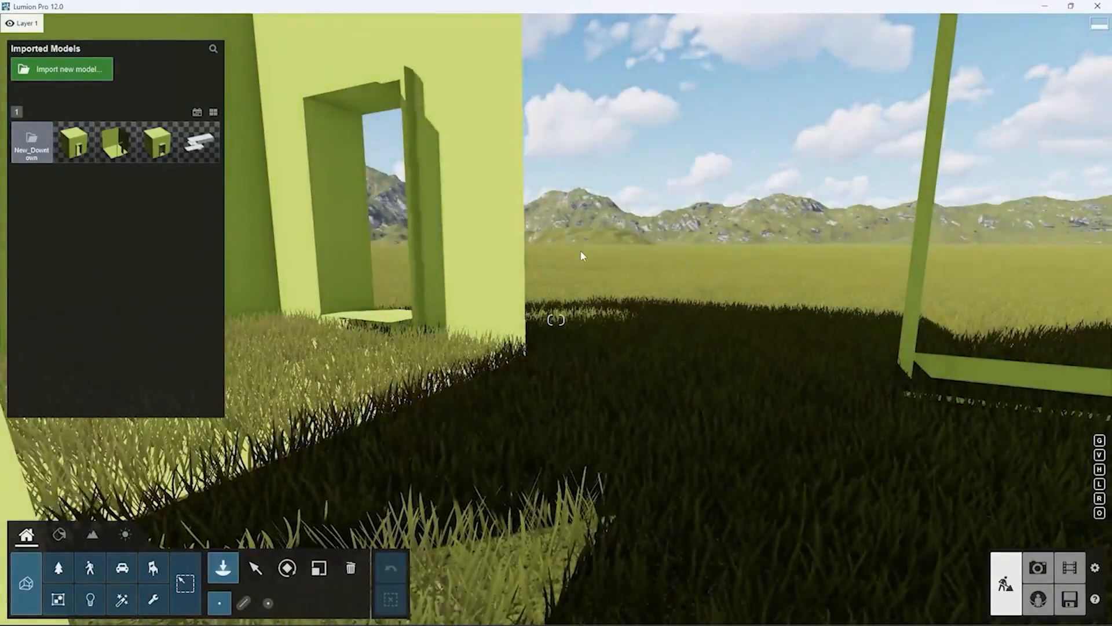
key("q")
key("s")
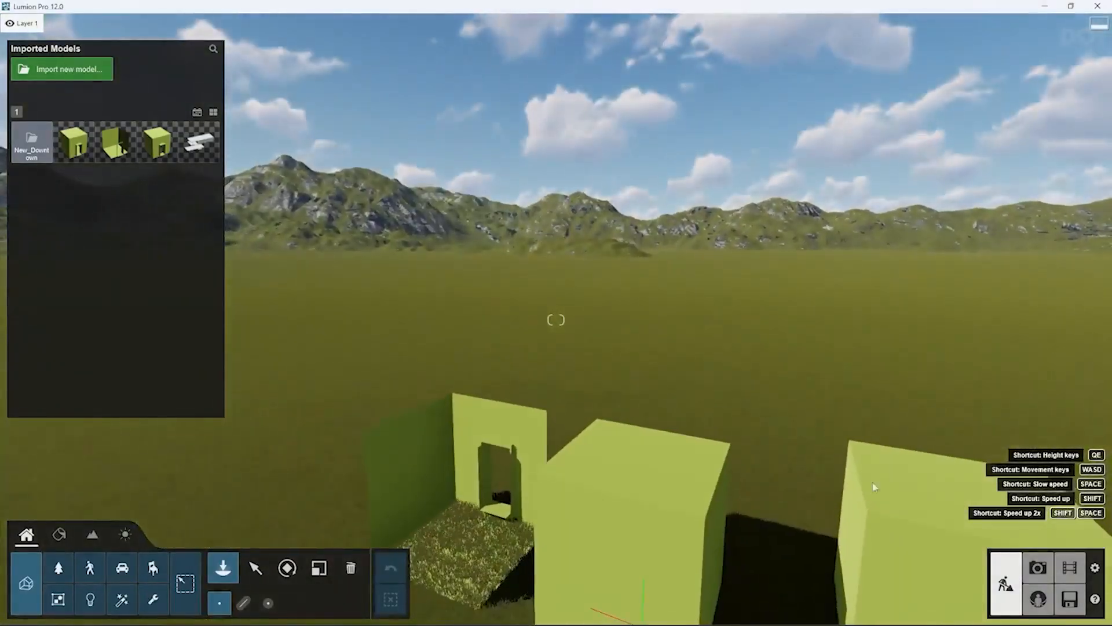
key("d")
right_click_drag(727, 432, 644, 453)
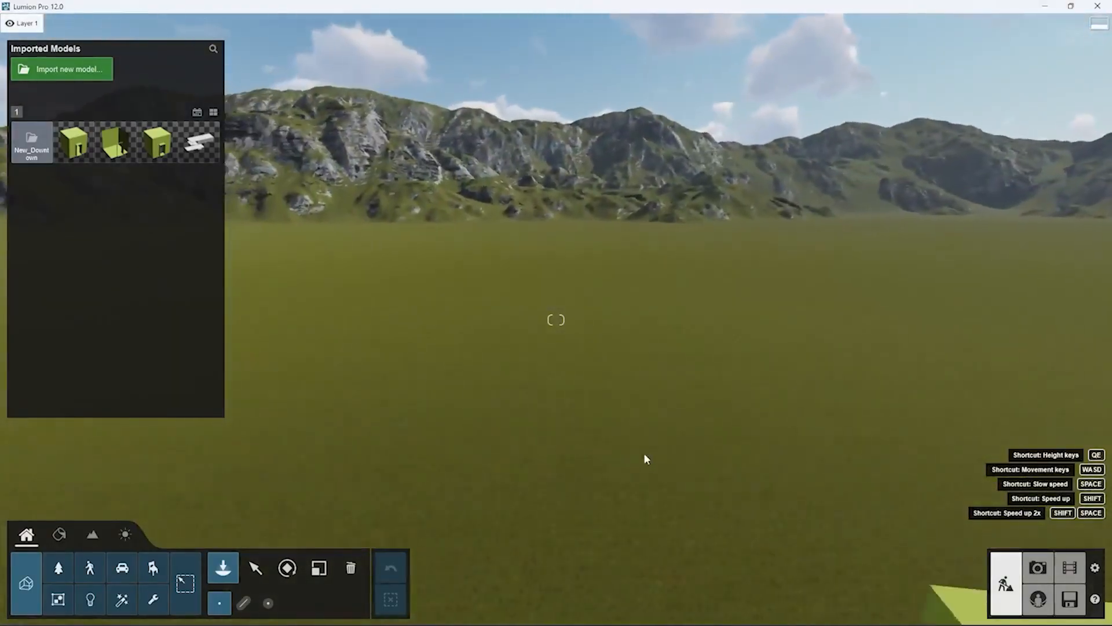
key("d")
key("e")
key("e")
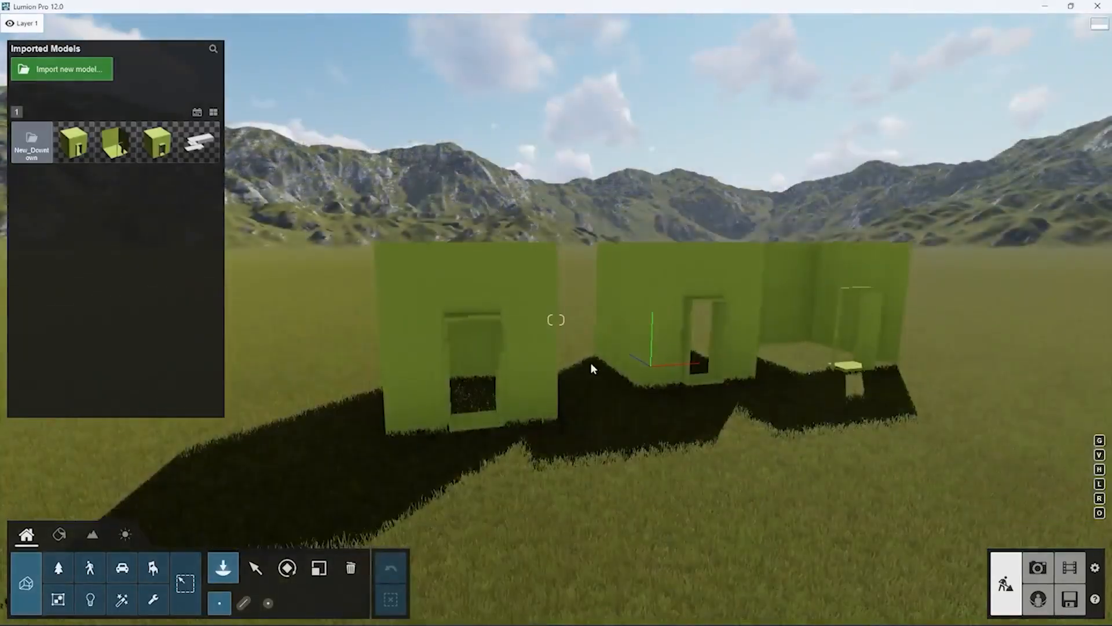
right_click_drag(655, 392, 596, 370)
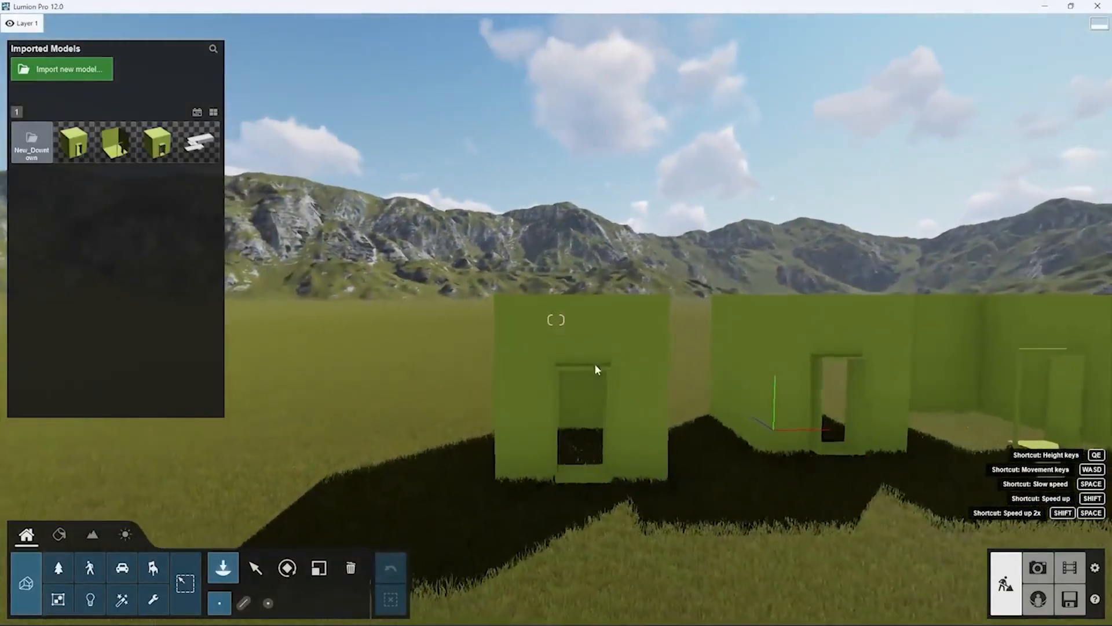
key("e")
key("d")
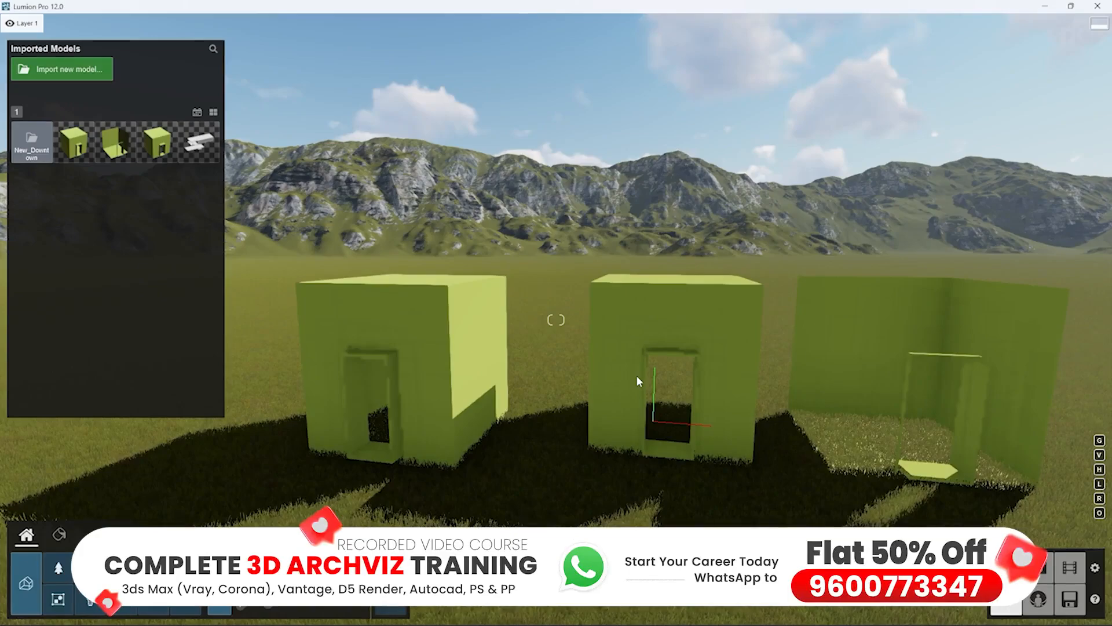
Switch to 3ds Max and assign the turquoise Material #1 from the Material Editor to the whole room
key("alt+Tab")
mouse_move(463, 313)
middle_mouse_down("alt")
mouse_move(427, 293)
mouse_move(359, 308)
mouse_move(419, 296)
mouse_move(459, 302)
middle_mouse_up("alt")
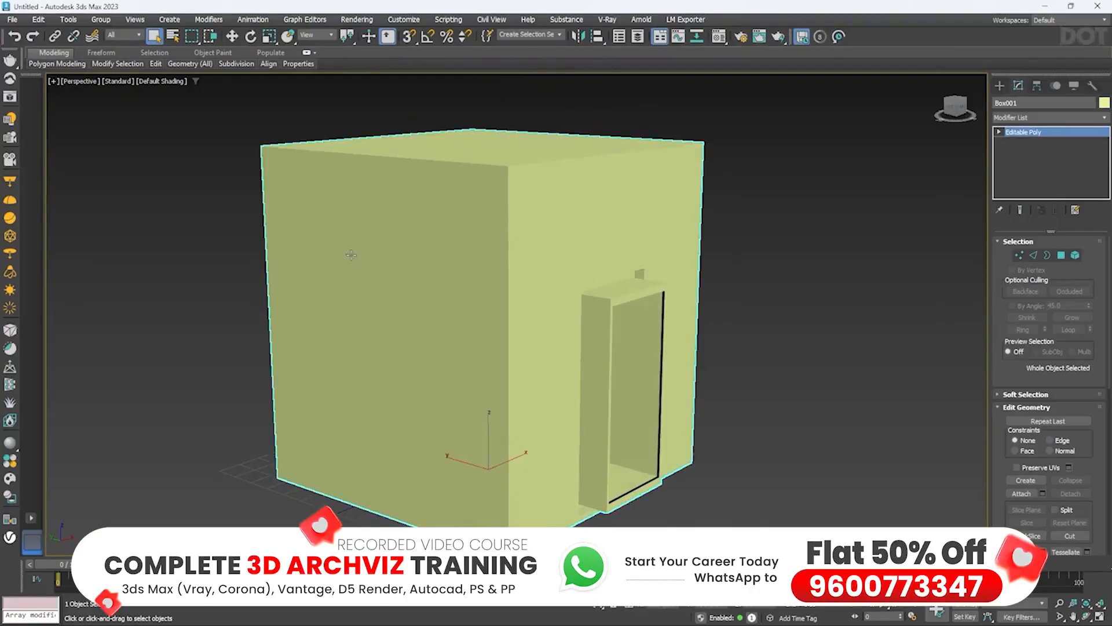
scroll(498, 359, "down", 3)
scroll(501, 366, "up", 4)
middle_click_drag(477, 313, 446, 356)
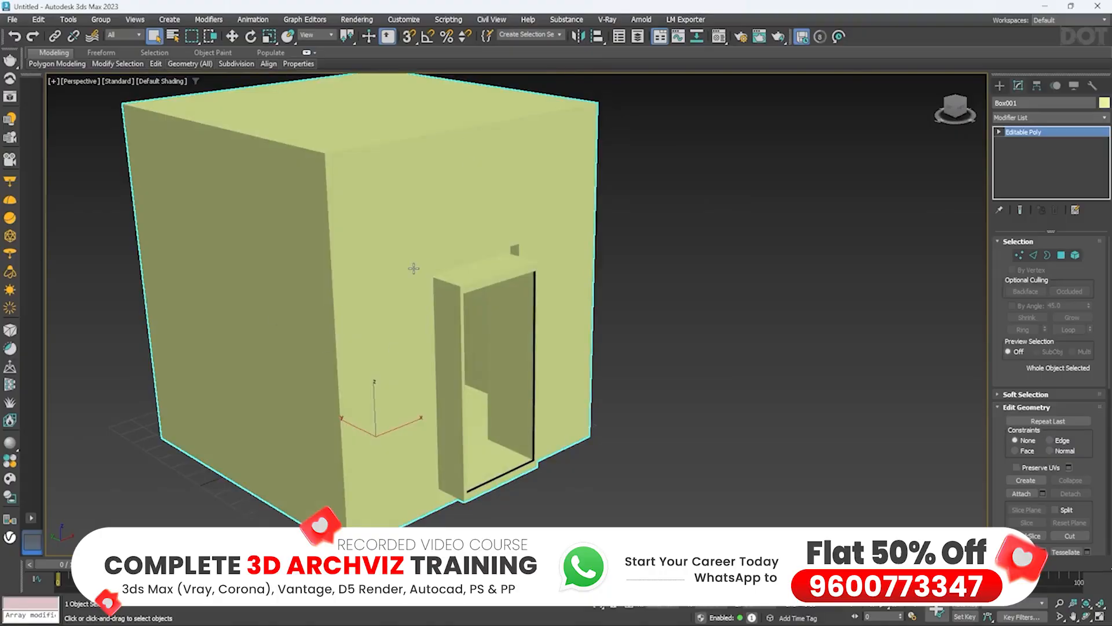
left_click(719, 37)
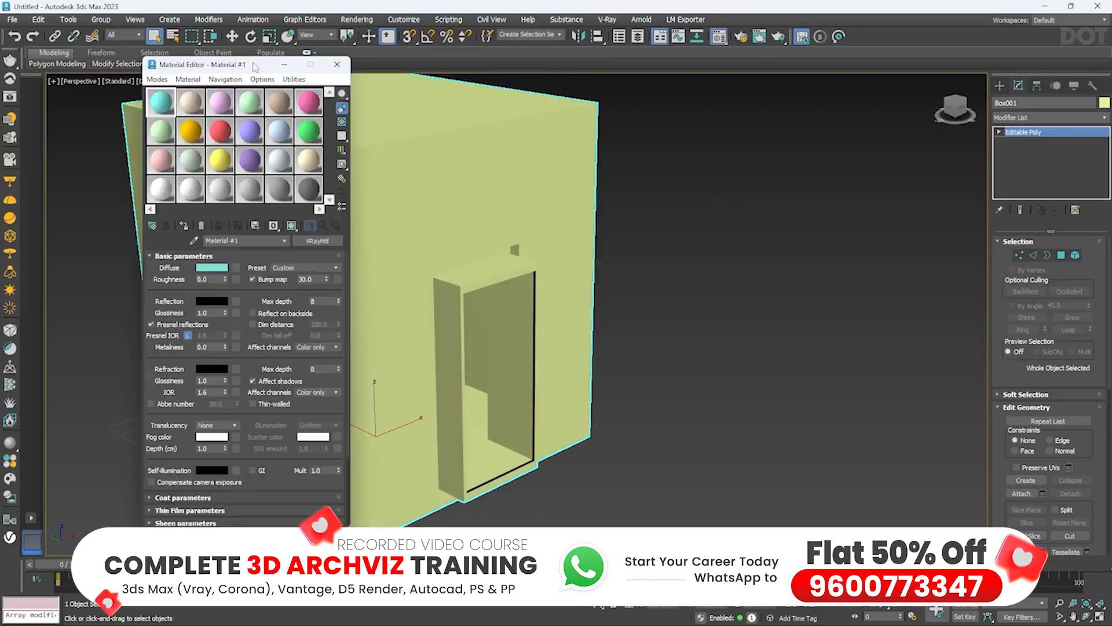
left_click_drag(255, 67, 764, 112)
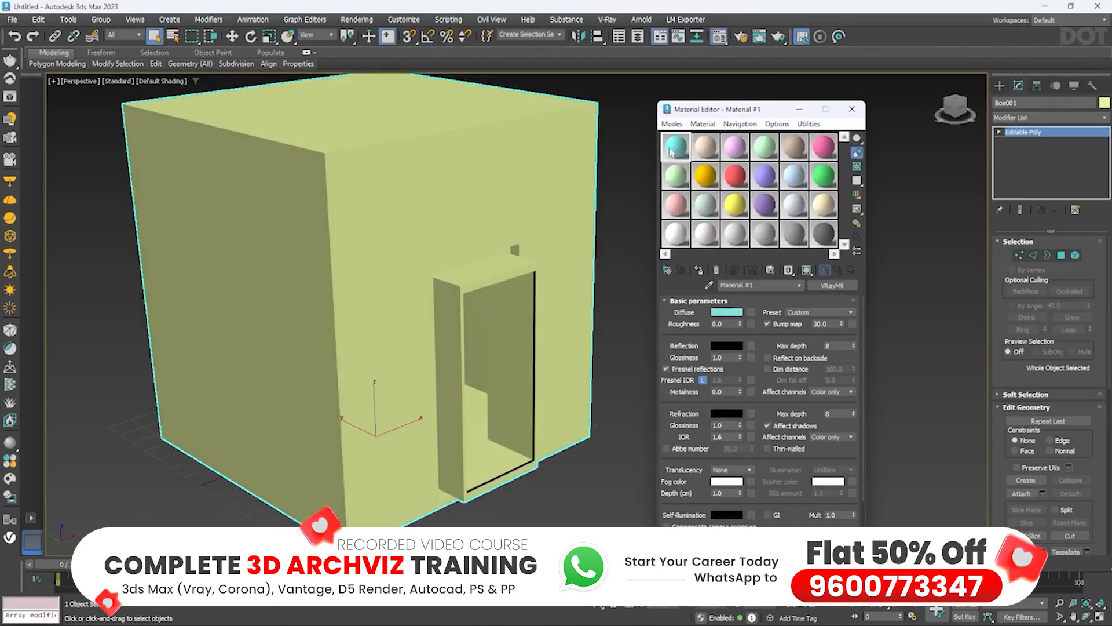
left_click(701, 270)
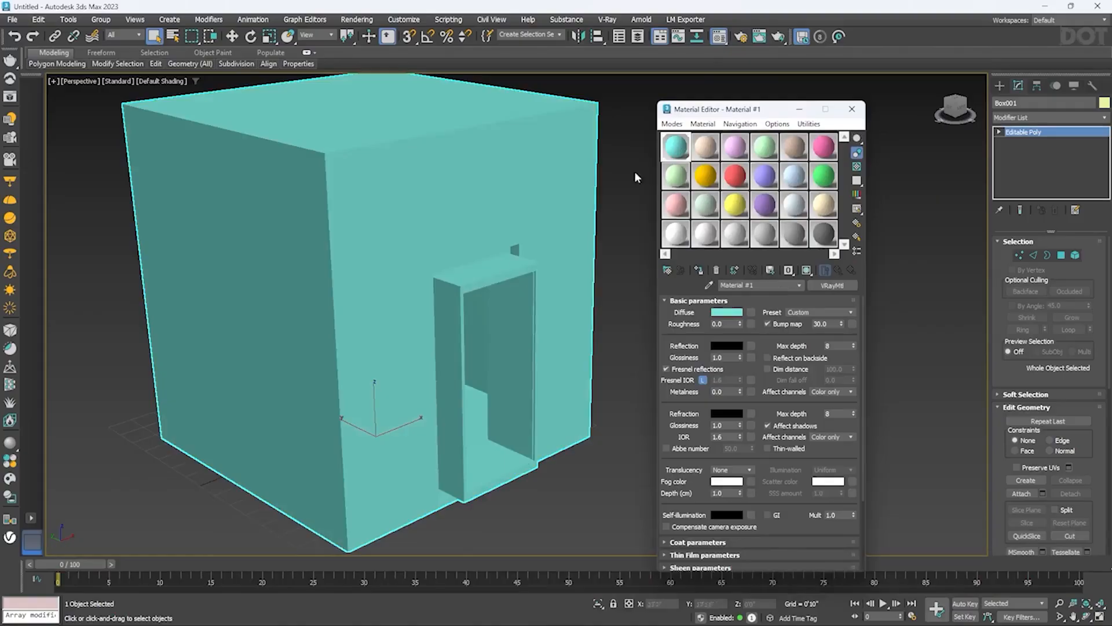
Select the five front-wall polygons above and beside the door opening and assign the beige Material #2 to them
left_click(398, 233)
left_click(1062, 256)
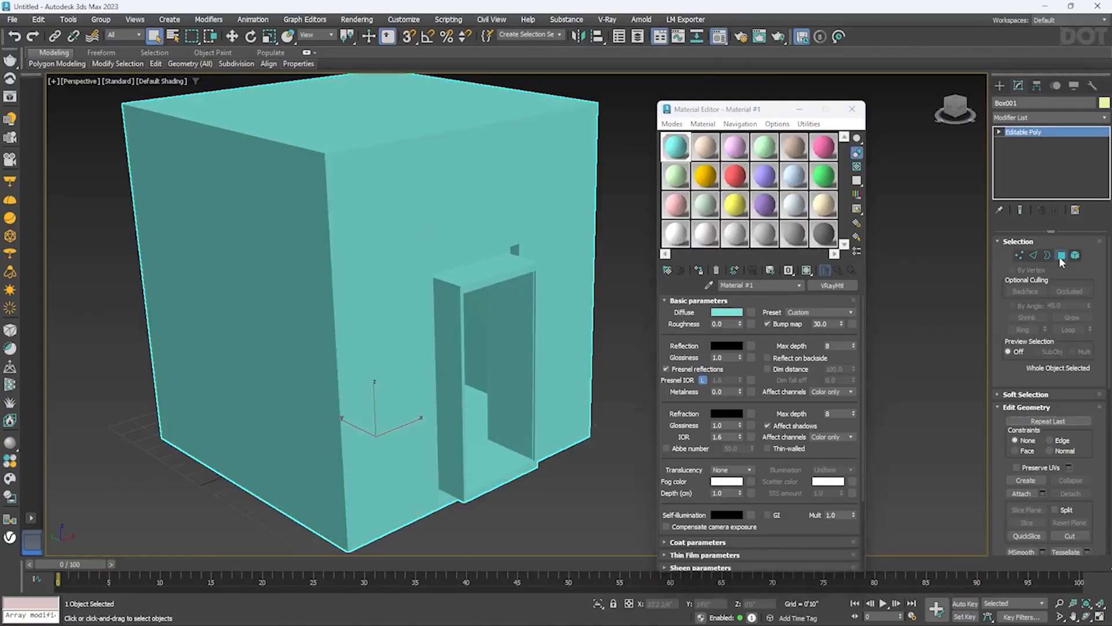
left_click(451, 240)
left_click(411, 197, "ctrl")
left_click(560, 189, "ctrl")
left_click(553, 302, "ctrl")
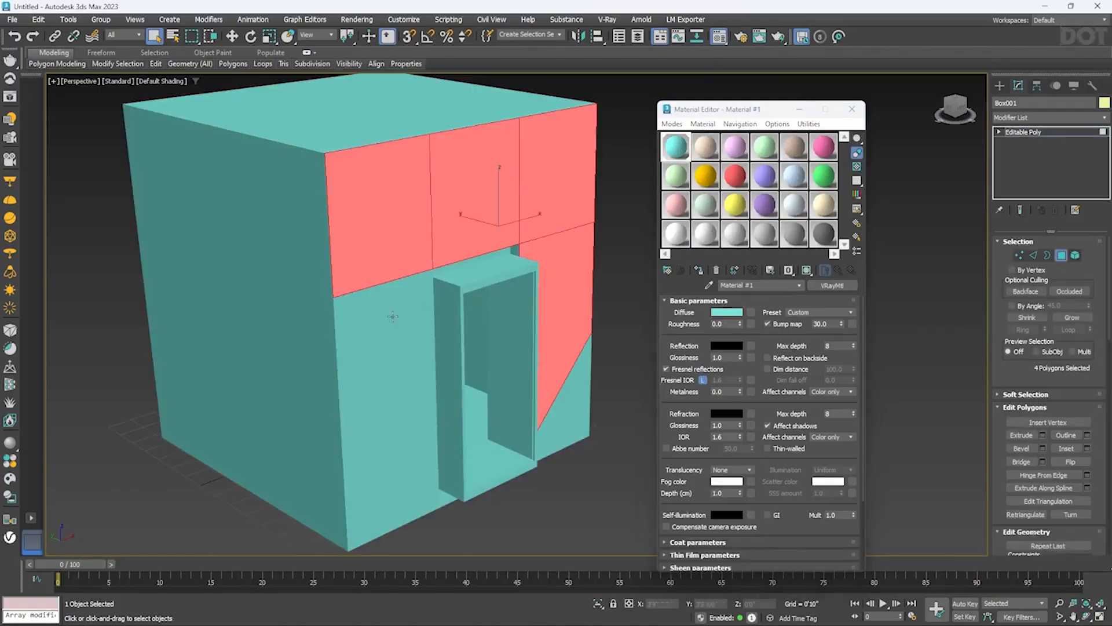
left_click(393, 316, "ctrl")
left_click(707, 147)
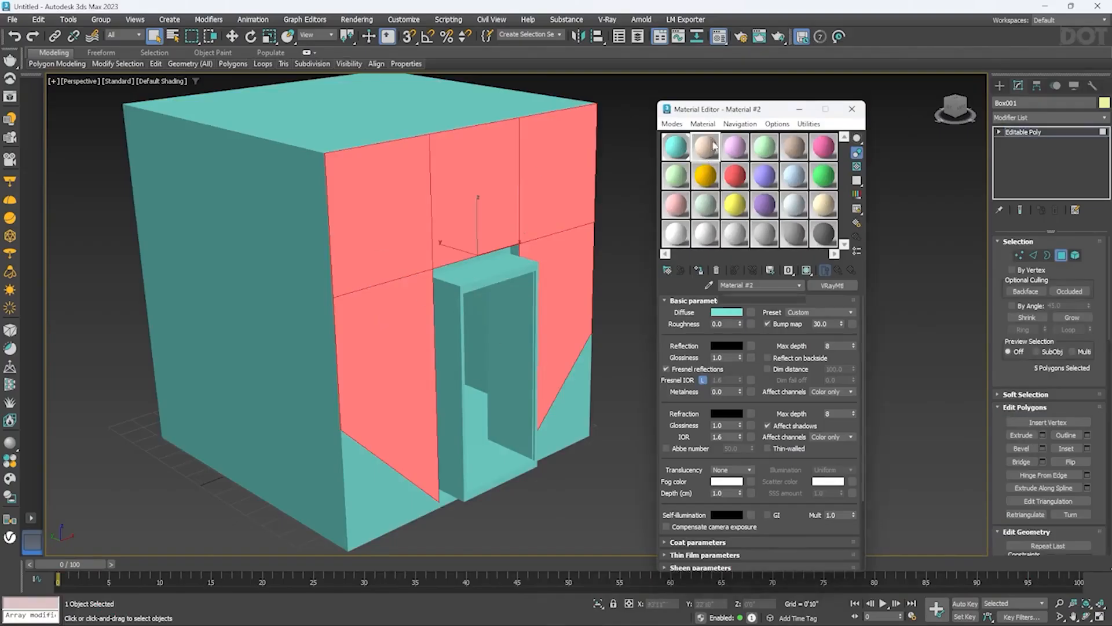
left_click(699, 271)
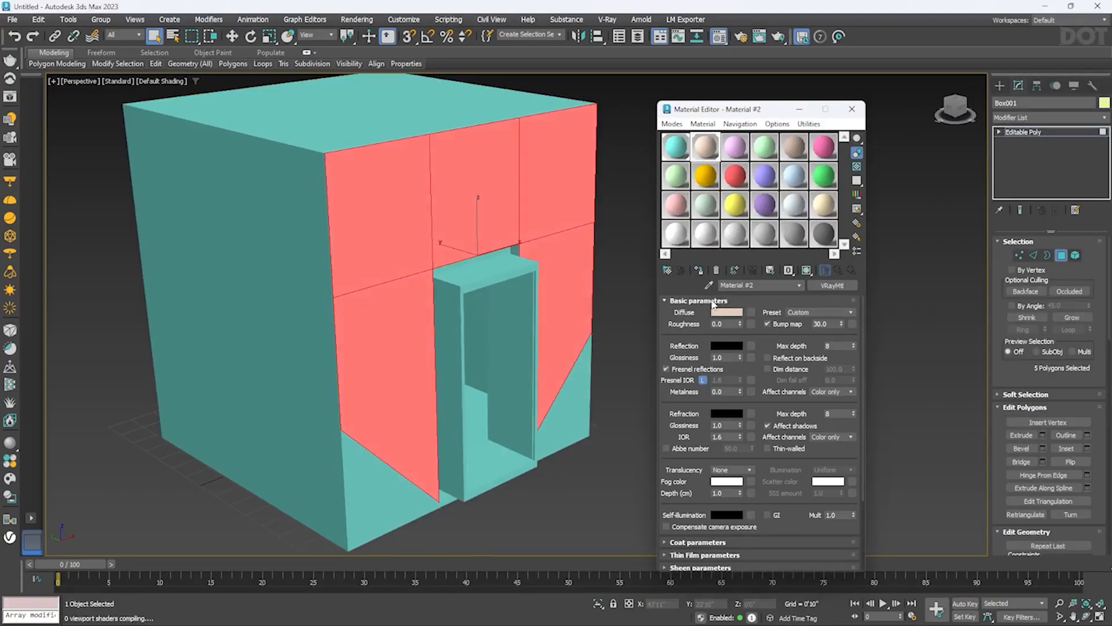
left_click(546, 495)
Check the wall's polygon divisions by selecting a side-wall polygon and the three polygons above the door, and leave polygon editing
left_click(348, 208)
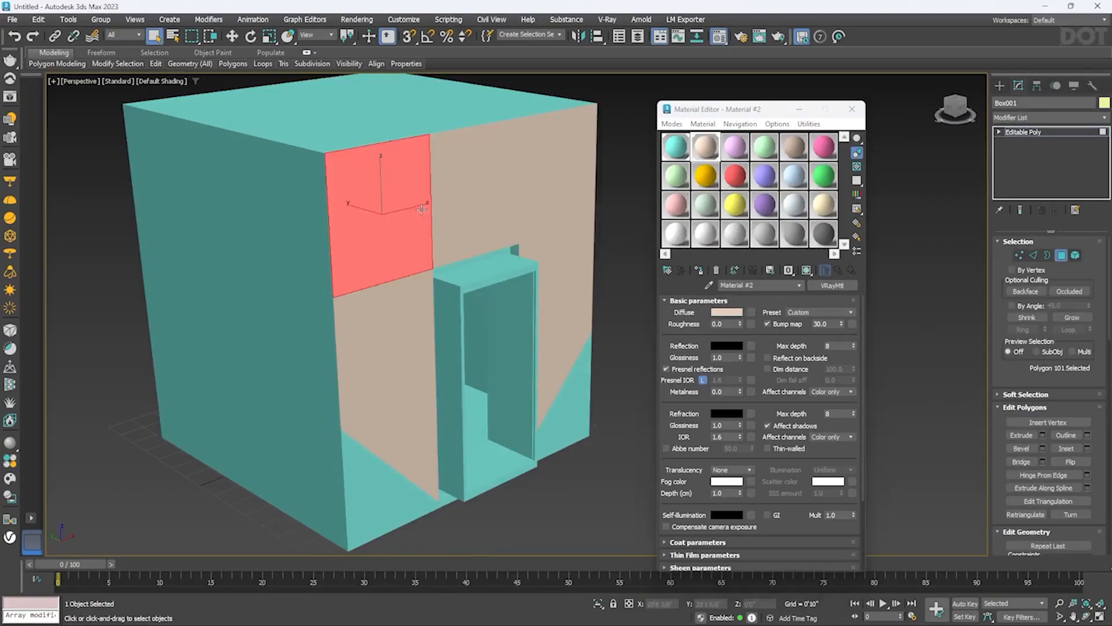
left_click(225, 269)
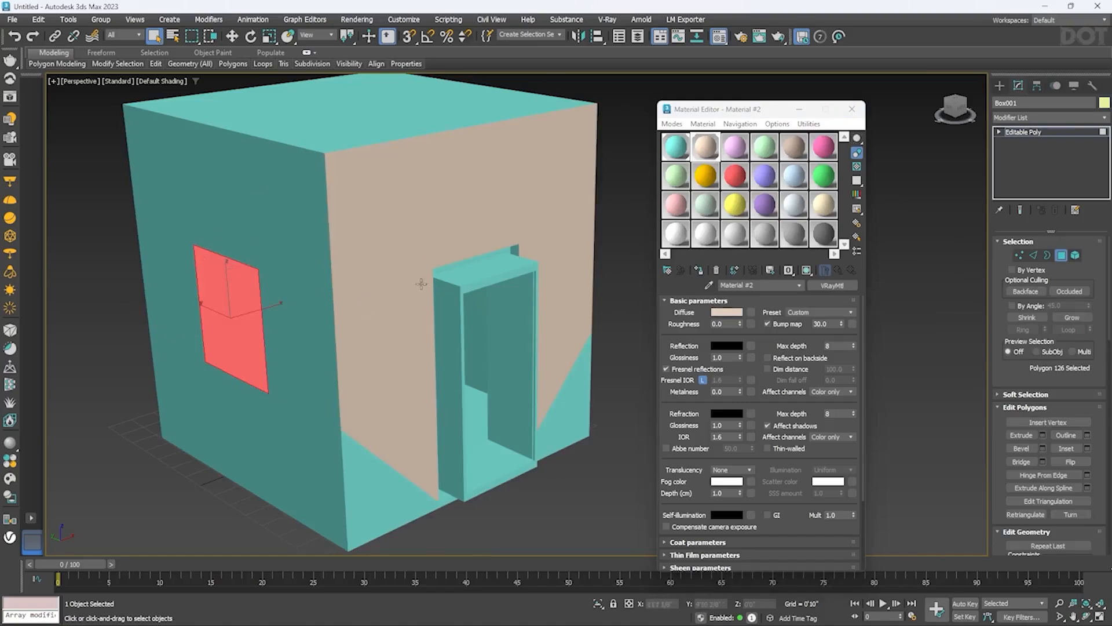
middle_click_drag(422, 283, 367, 276, "alt")
left_click(365, 236)
left_click(470, 208, "ctrl")
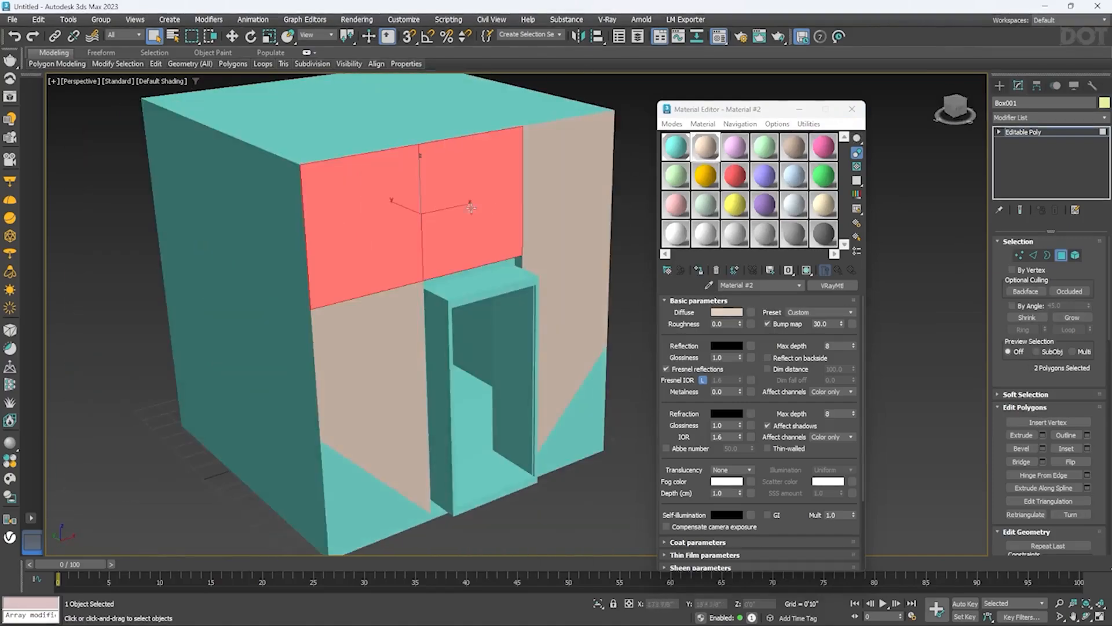
left_click(547, 197, "ctrl")
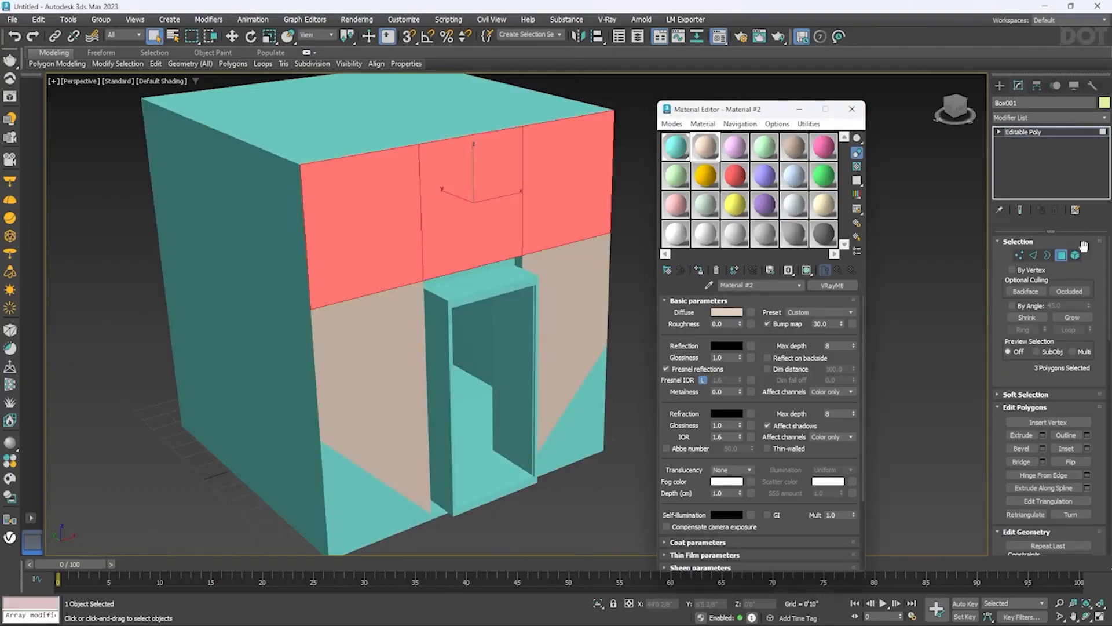
left_click(1062, 254)
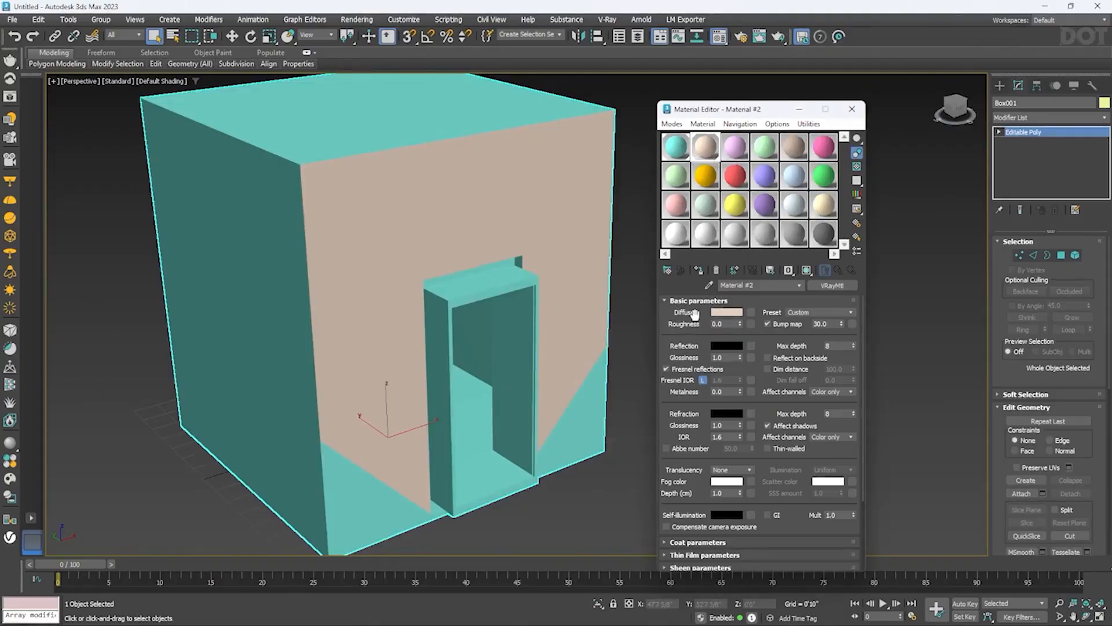
Open the V-Ray Material Library beside the Material Editor and browse its Wood & Laminate and WallPaint & Wallpaper categories
left_click(10, 462)
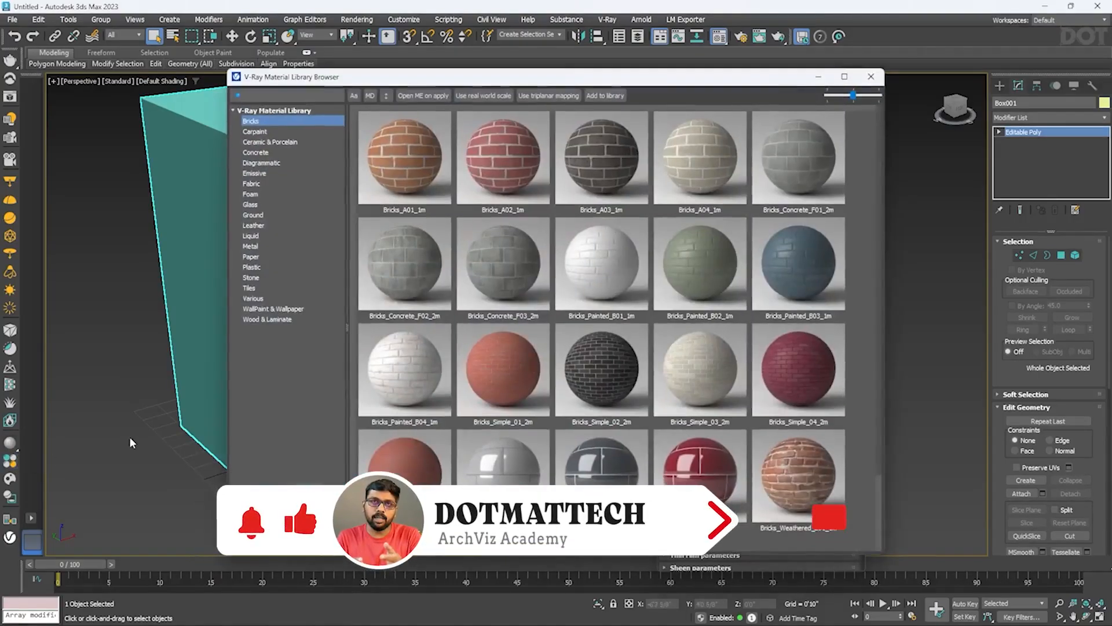
left_click_drag(521, 76, 364, 76)
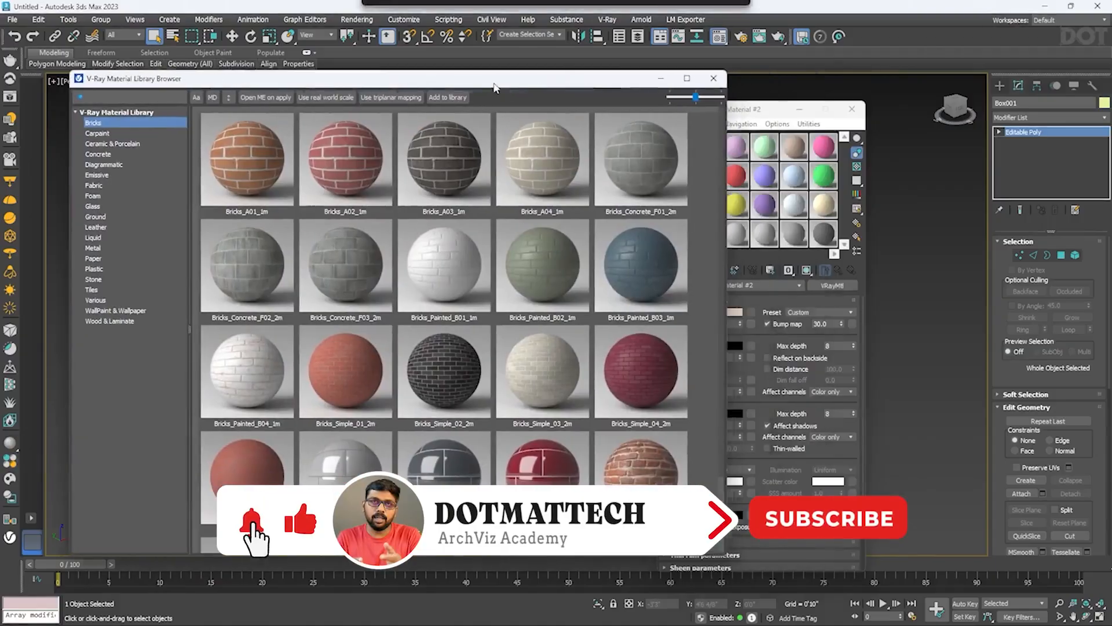
left_click(830, 110)
left_click_drag(830, 111, 866, 97)
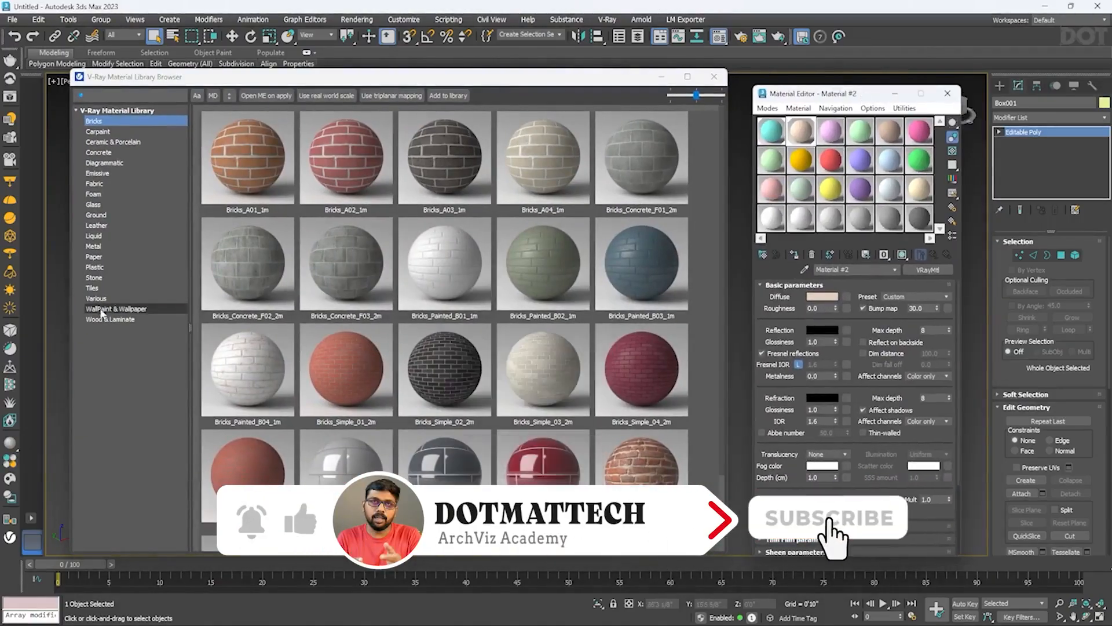
left_click(110, 319)
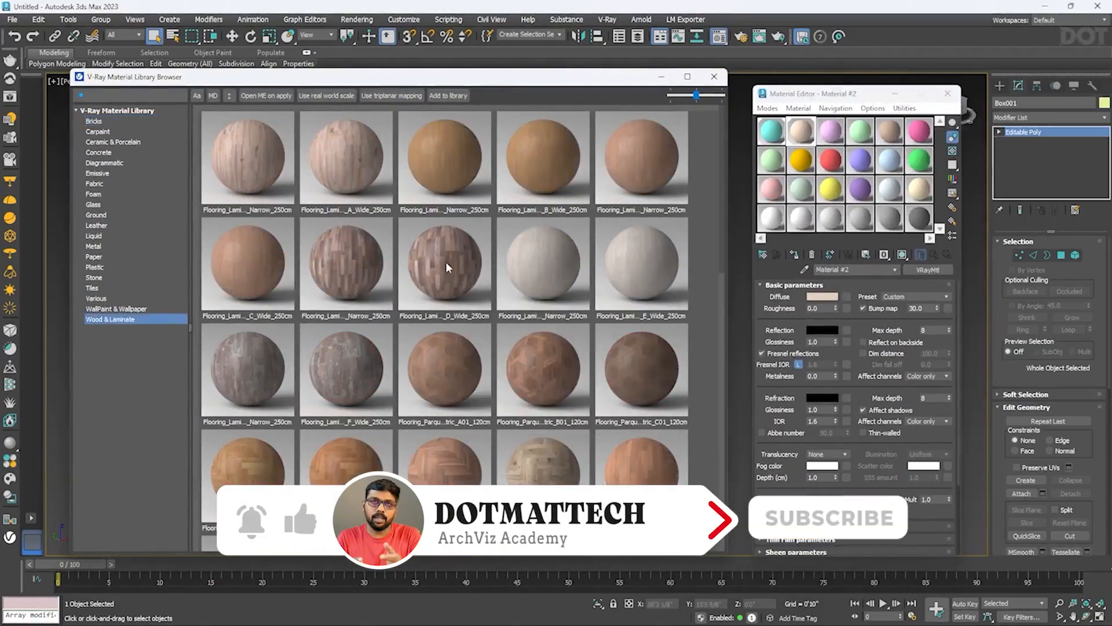
left_click(96, 298)
left_click(116, 309)
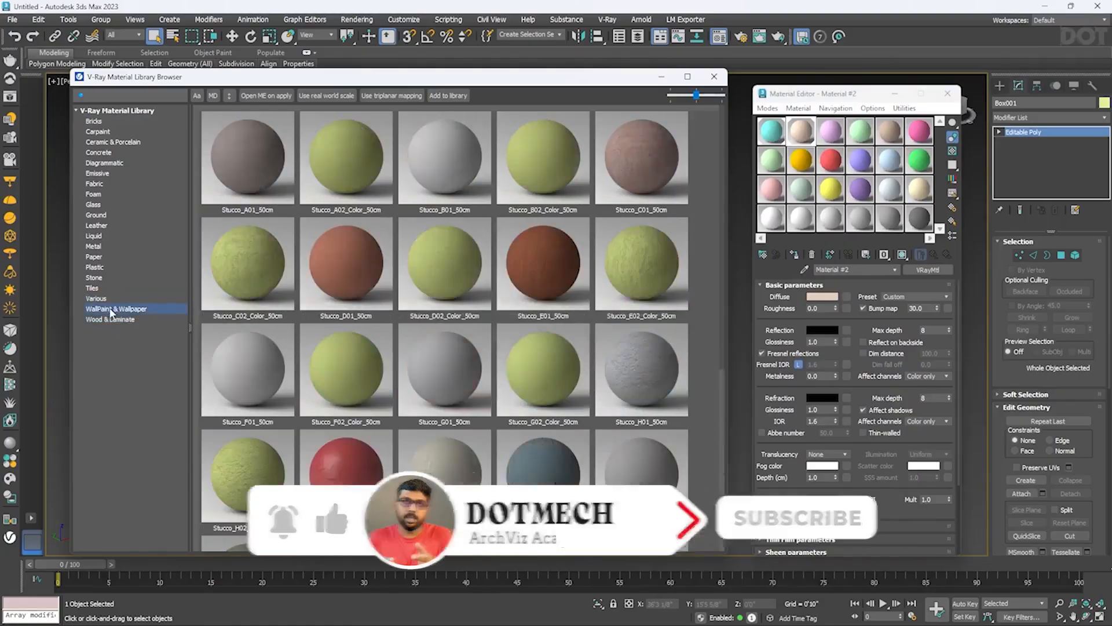
Load Bricks_Weathered_E01_1m from the Bricks category into the second material slot, replacing Material #2
left_click(94, 122)
scroll(429, 329, "down", 3)
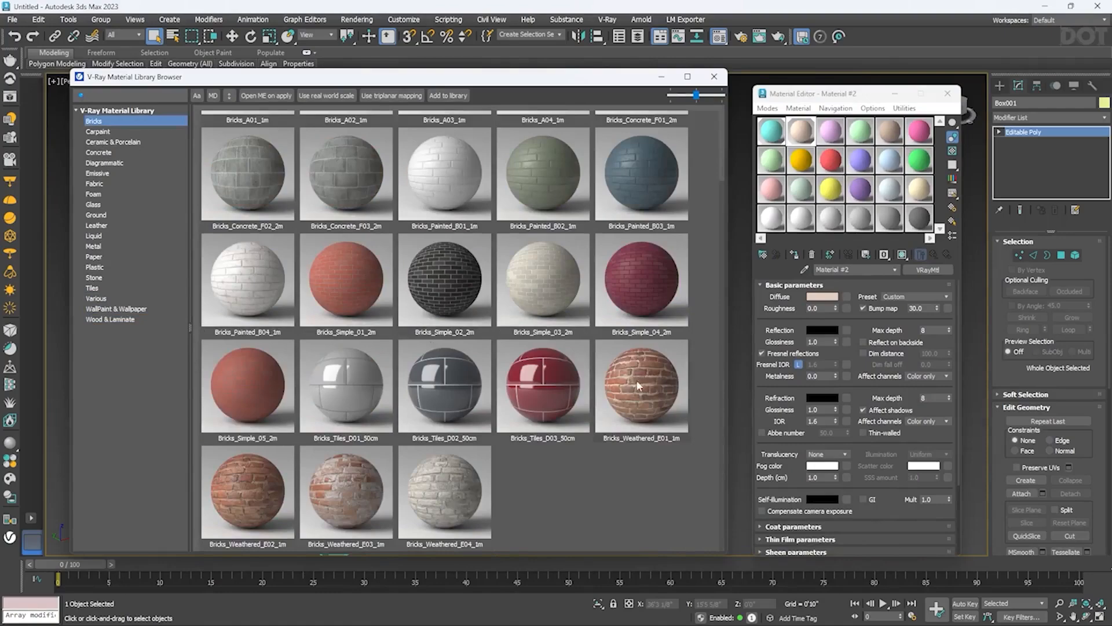
left_click_drag(638, 385, 802, 133)
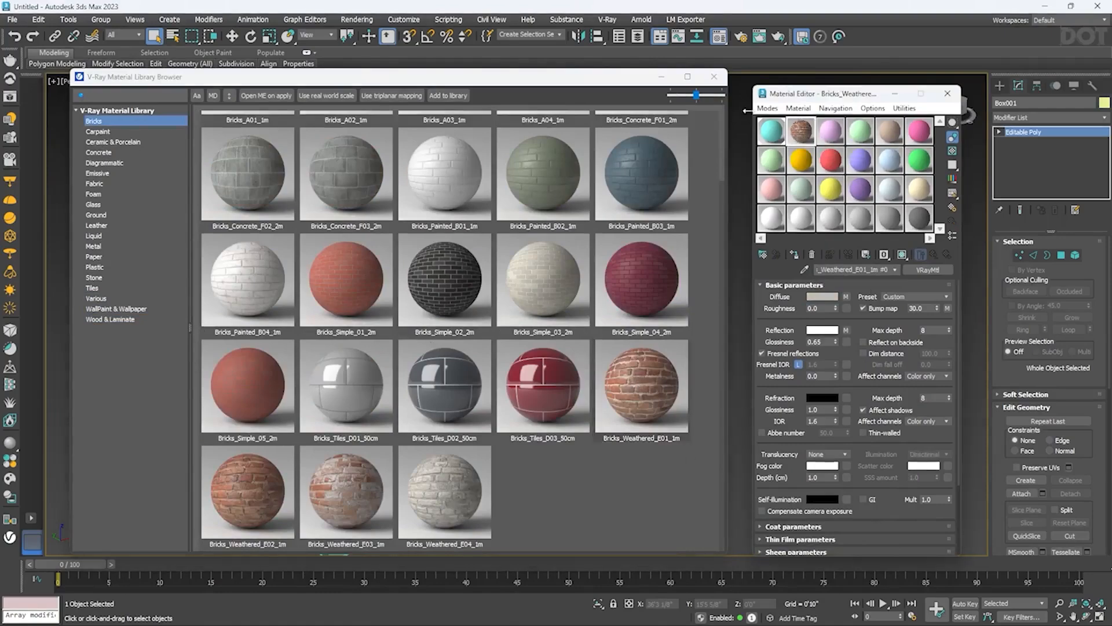
Assign the Bricks_Weathered_E01_1m material to the five front-wall polygons around the door opening, show it shaded in the viewport, and deselect the room
left_click(716, 82)
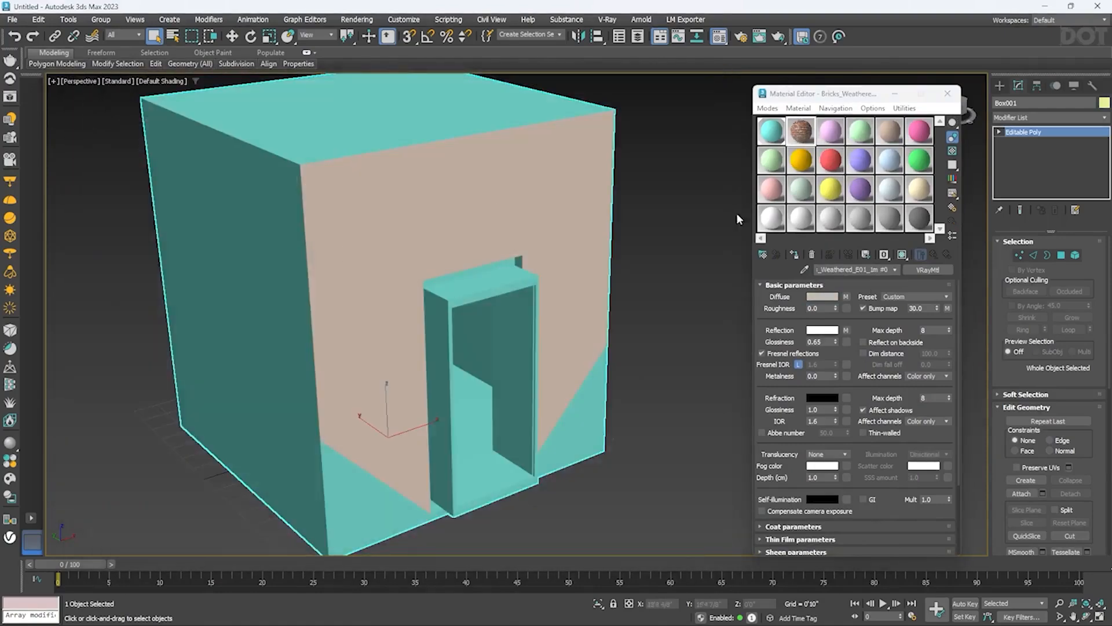
left_click(1061, 255)
left_click(377, 355, "ctrl")
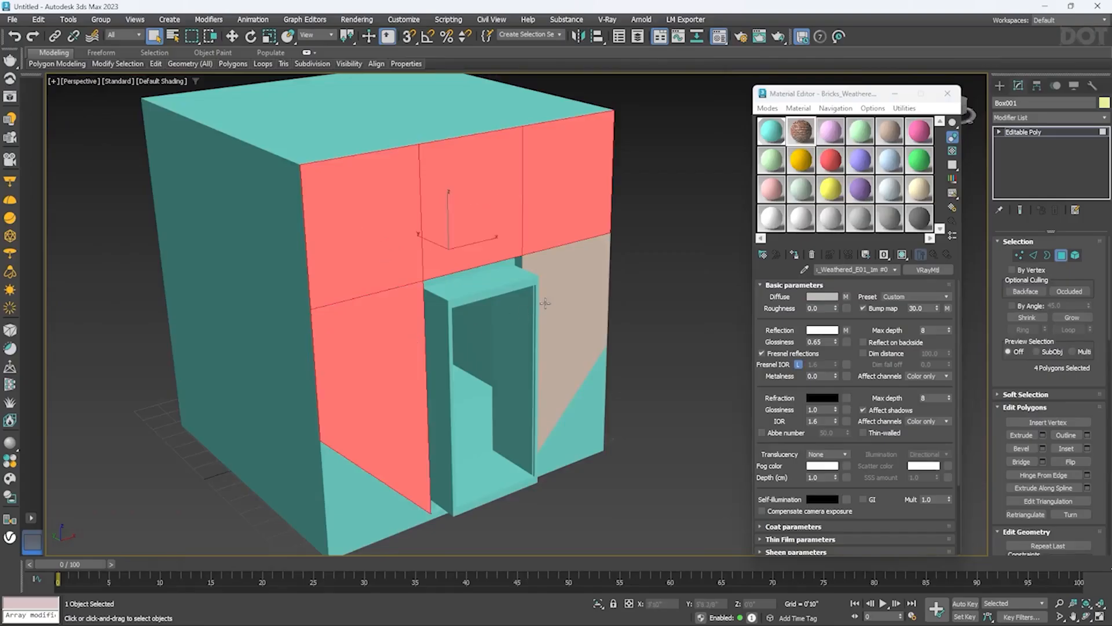
left_click(545, 303, "ctrl")
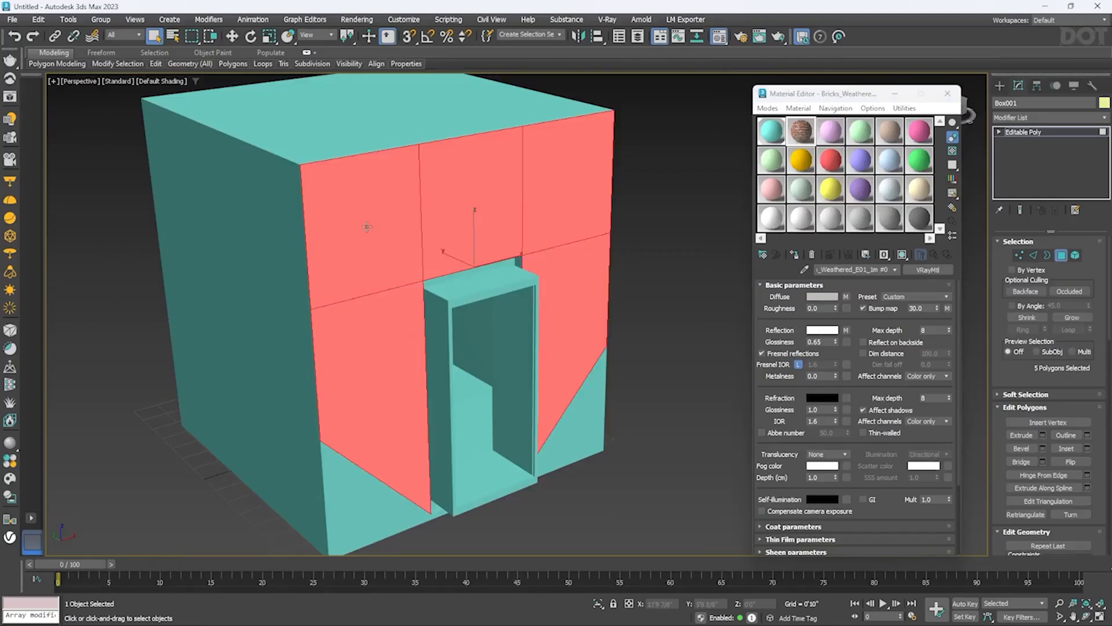
left_click(796, 255)
left_click(906, 258)
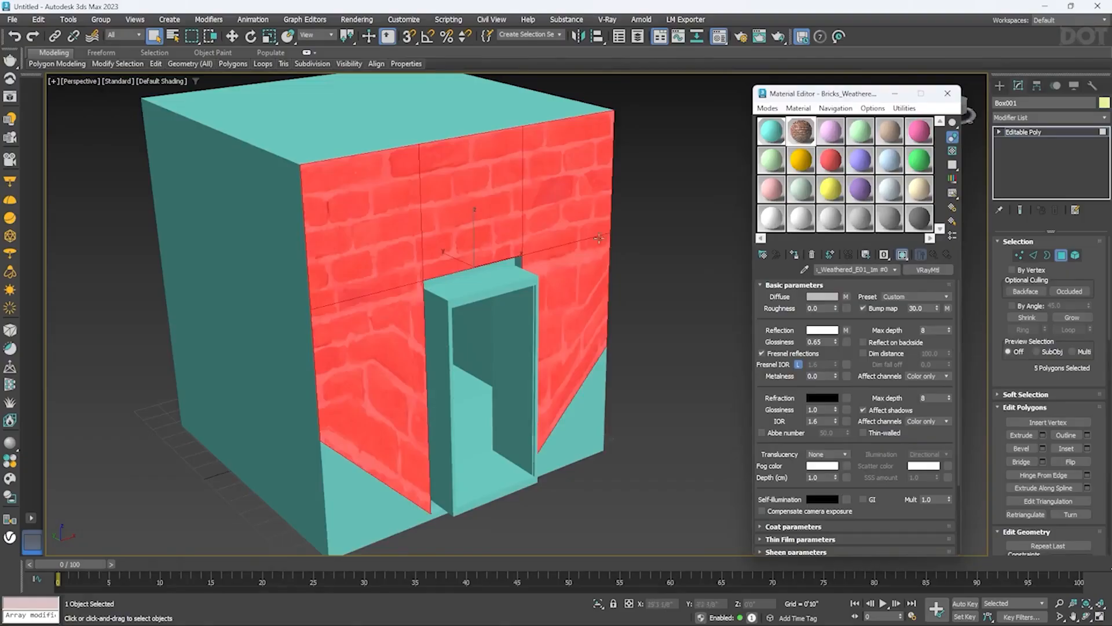
left_click(1062, 256)
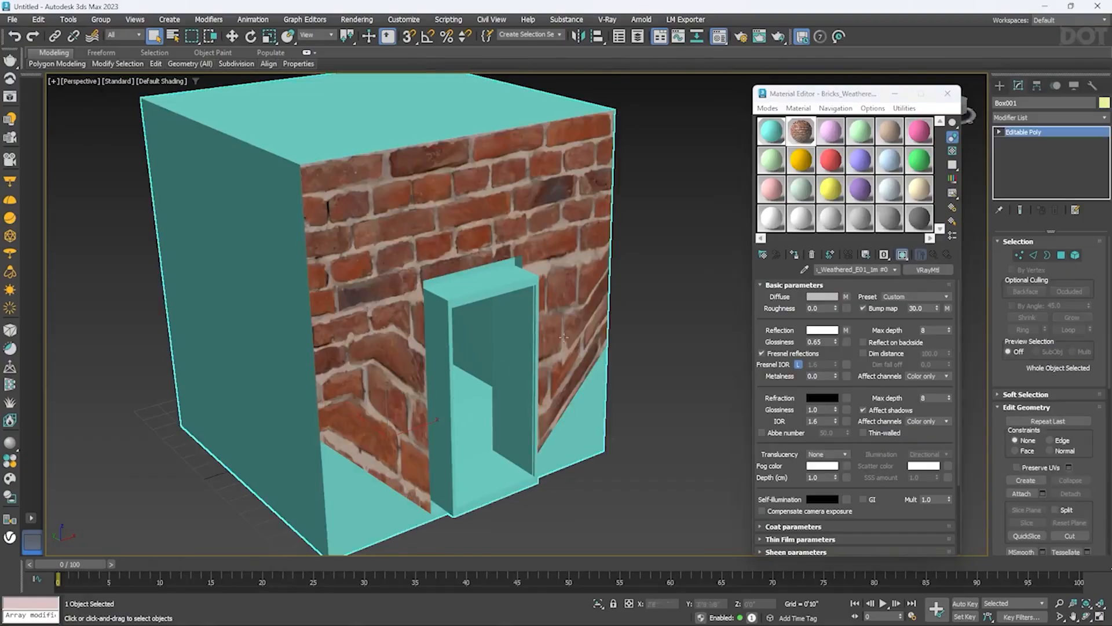
left_click(1027, 132)
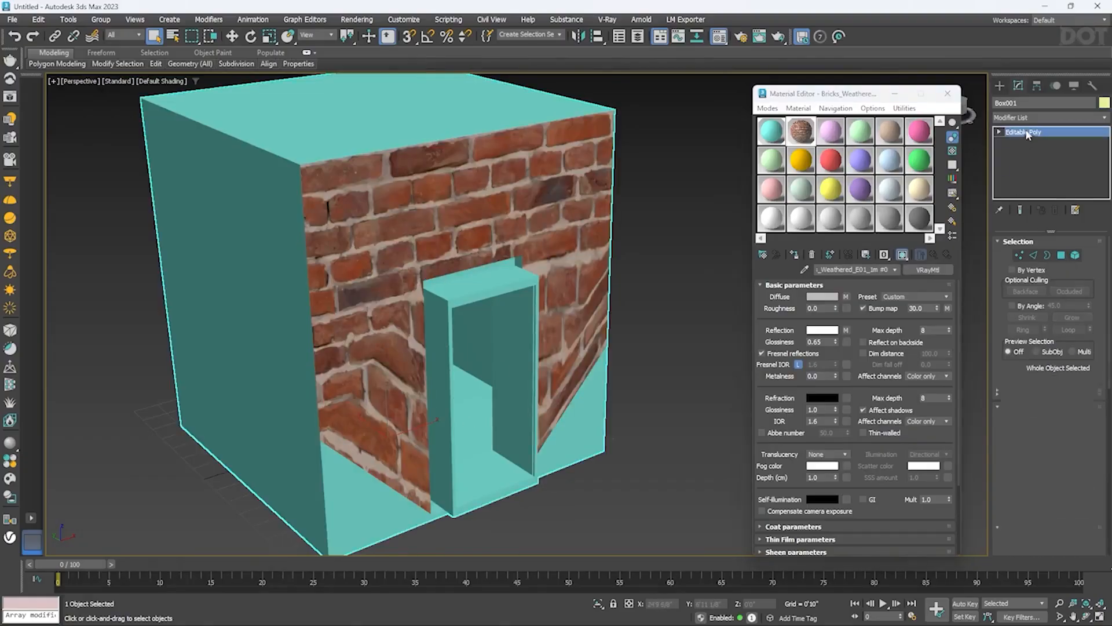
left_click(1047, 133)
left_click(695, 274)
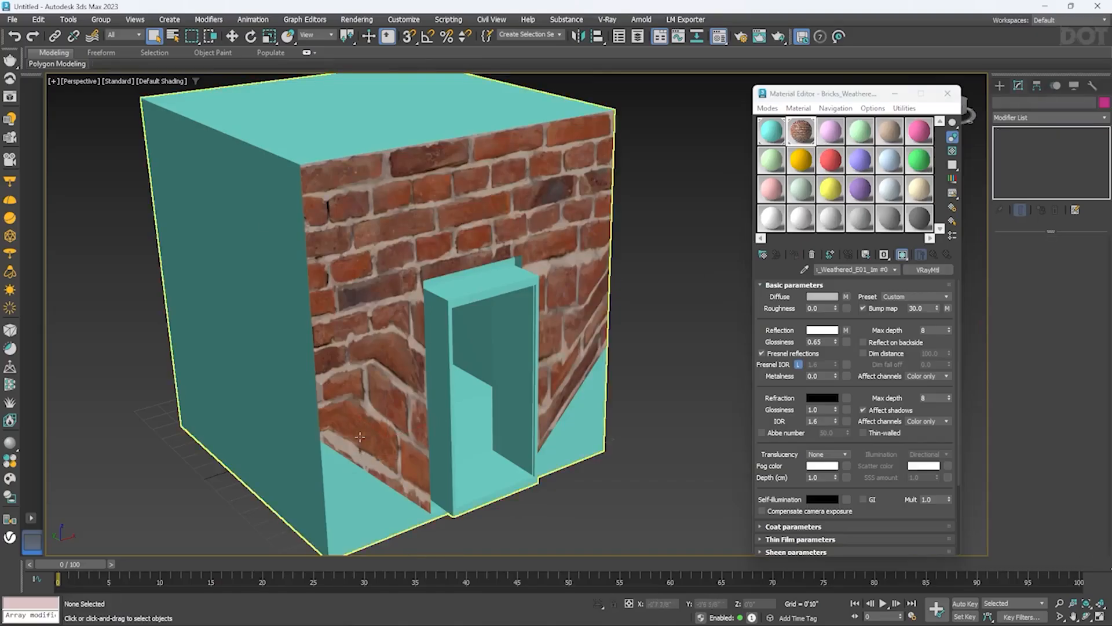
Add a UVW Map modifier to the room and set its mapping to Box
left_click(418, 231)
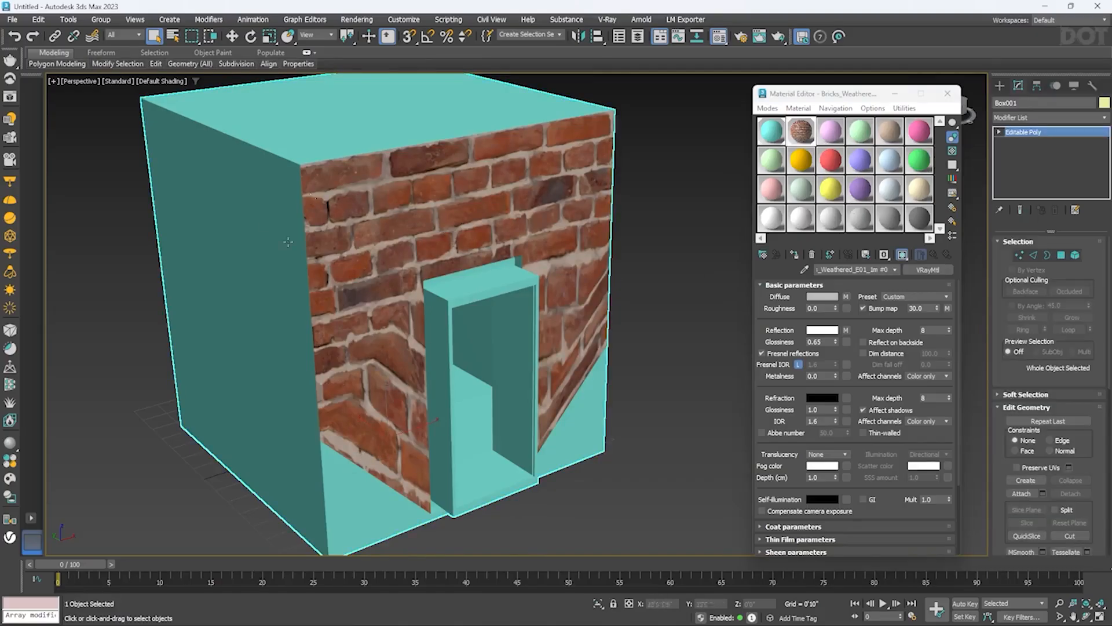
left_click(1020, 113)
scroll(1031, 398, "down", 15)
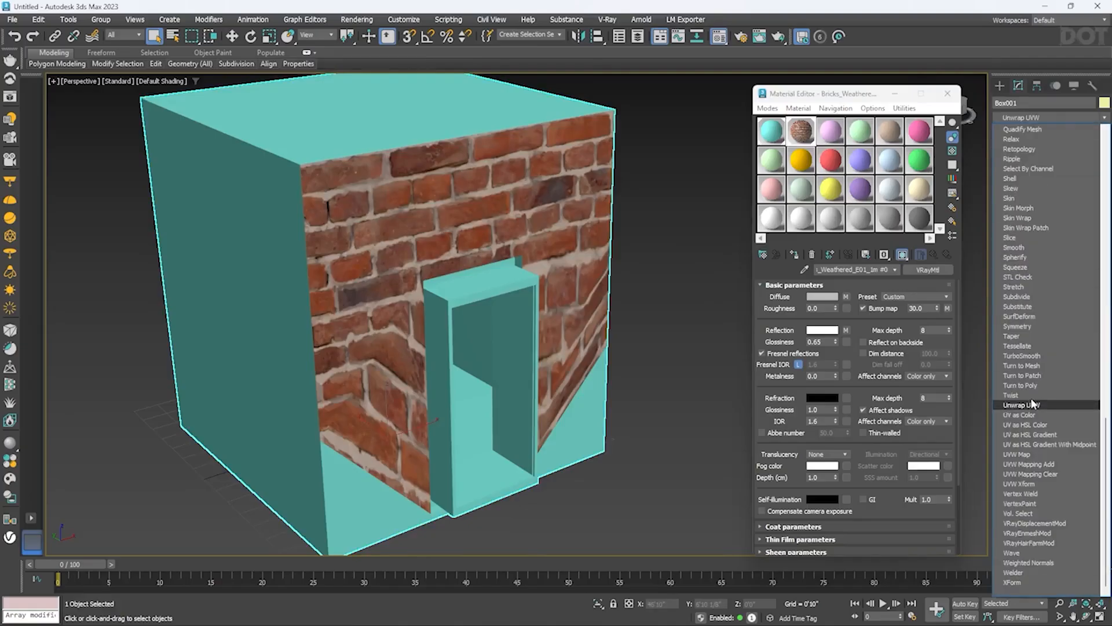
left_click(1026, 456)
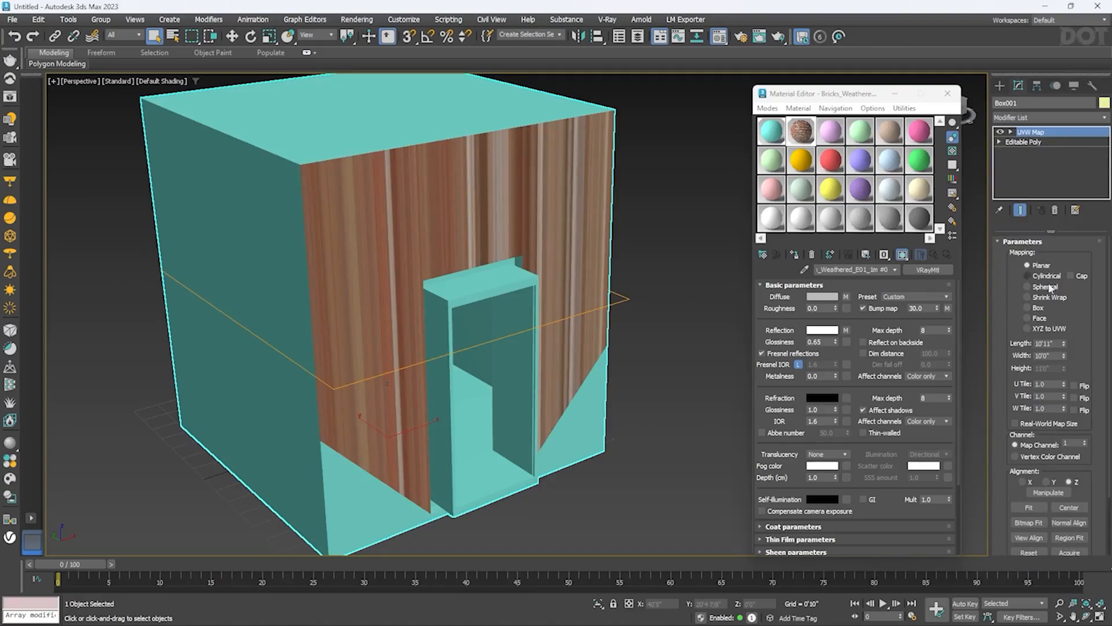
left_click(1027, 308)
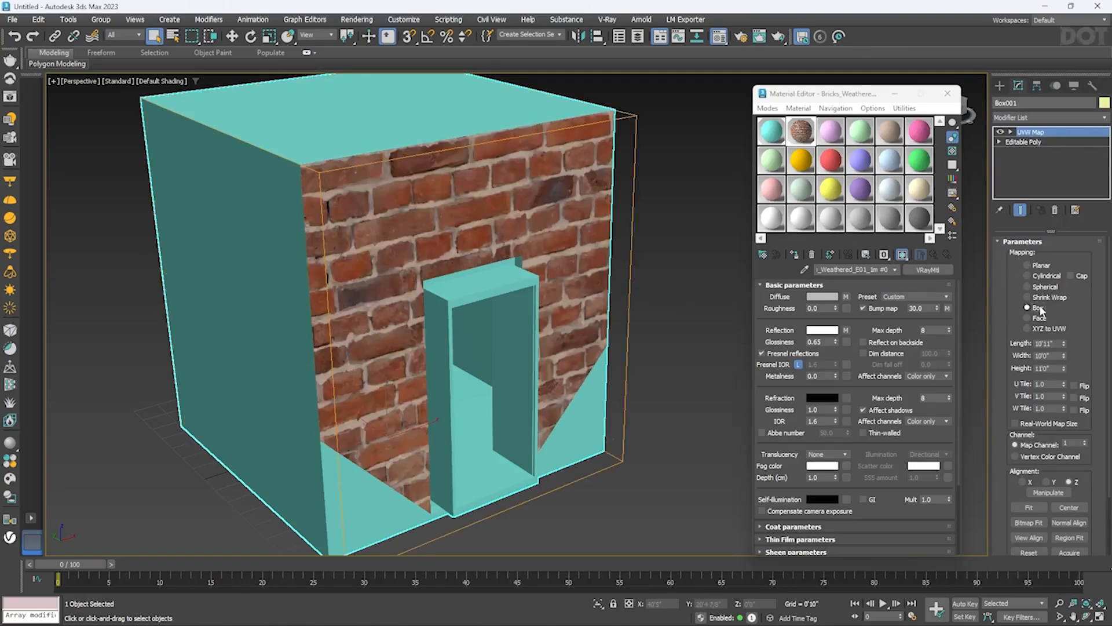
Scale the UVW Map gizmo down uniformly so the bricks tile much smaller across the front wall, and leave gizmo editing
left_click(1011, 132)
left_click(1032, 142)
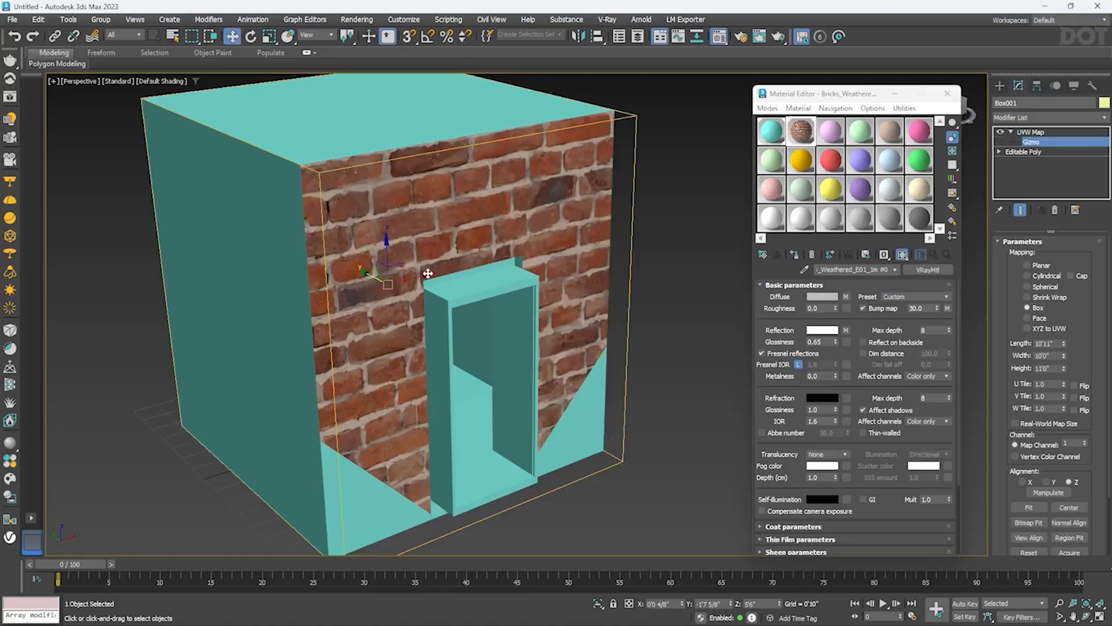
key("r")
left_click_drag(385, 280, 390, 399)
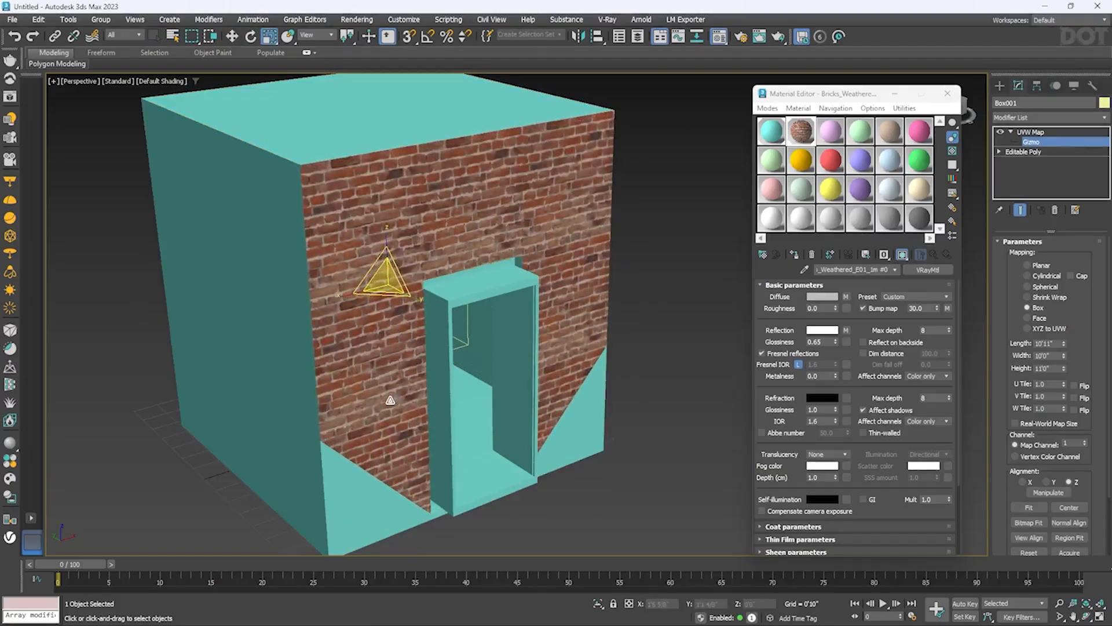
left_click(1064, 141)
left_click(644, 304)
left_click(398, 206)
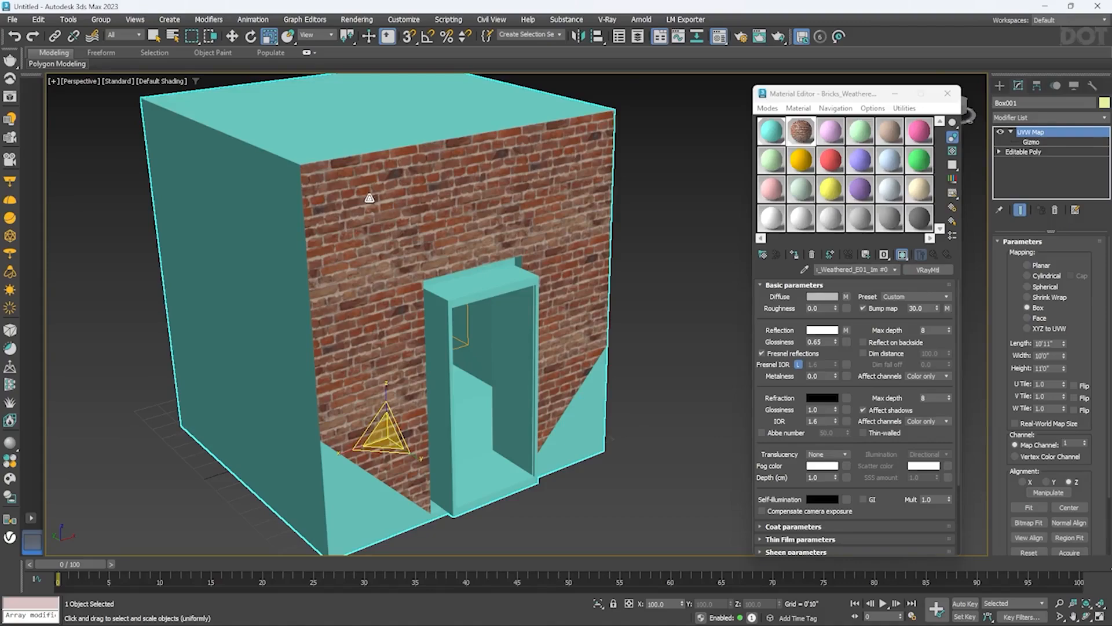
Convert the mapped room to an Editable Poly and deselect it
right_click(387, 174)
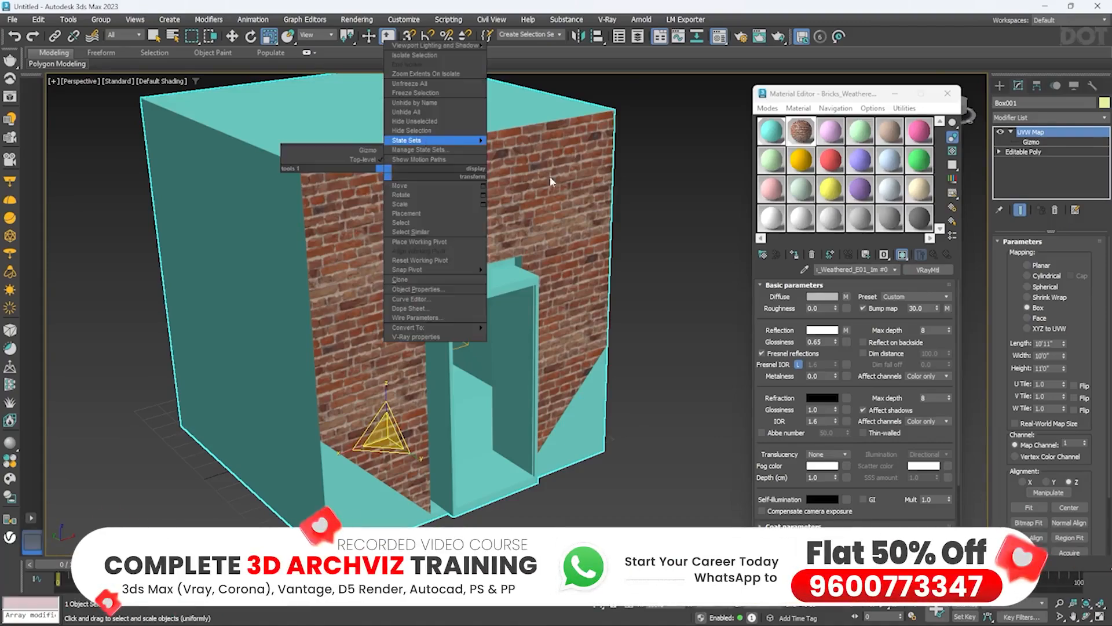
left_click(464, 326)
right_click(385, 172)
mouse_move(432, 328)
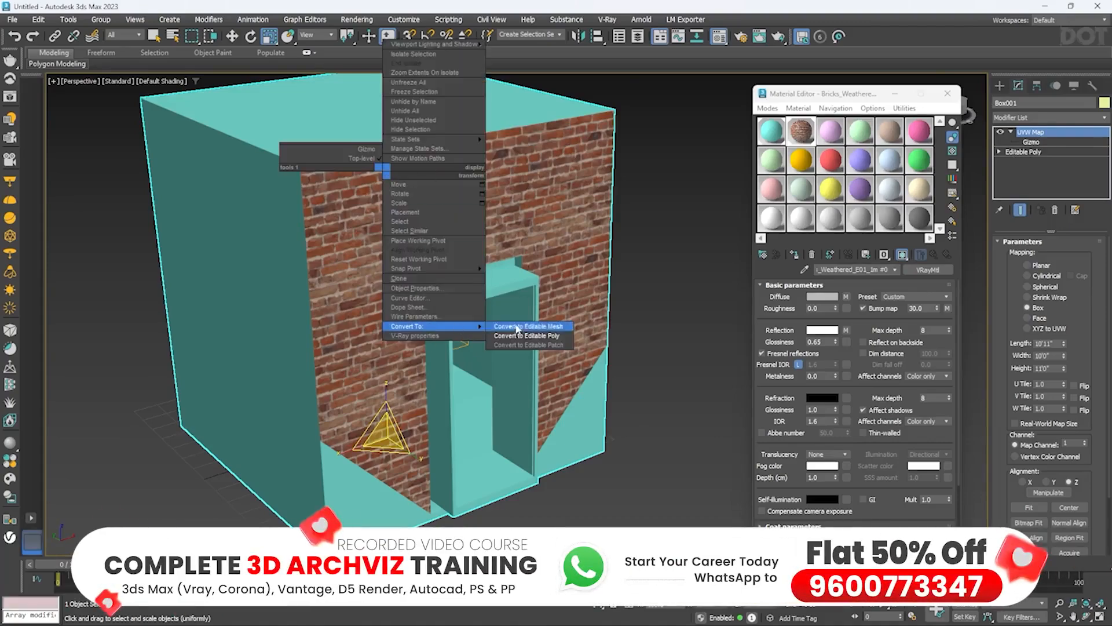
left_click(518, 333)
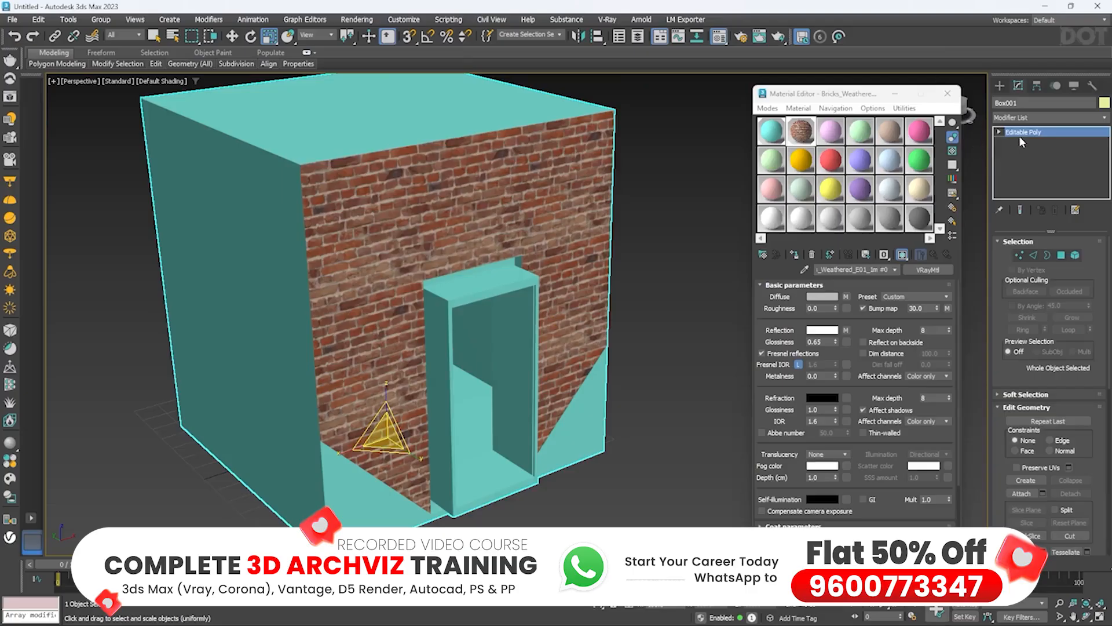
left_click(659, 273)
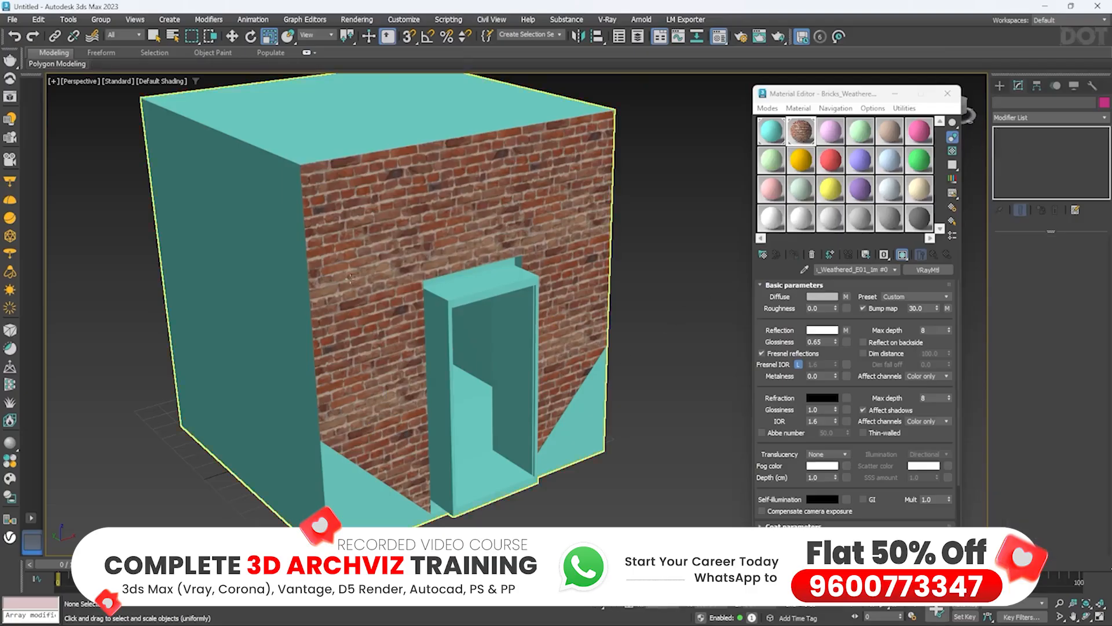
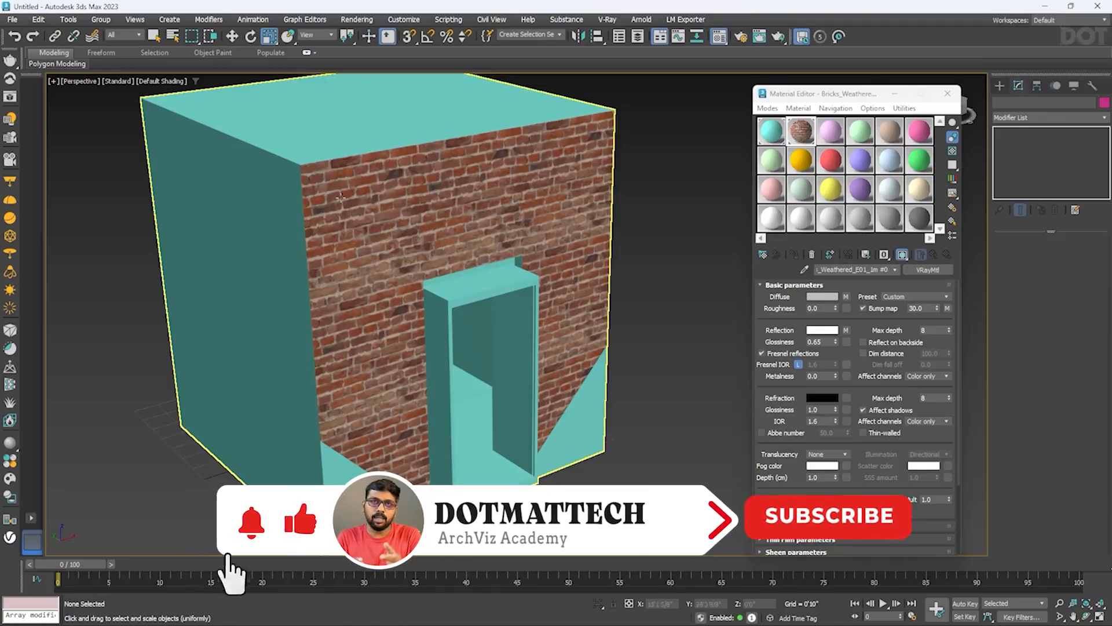
left_click(11, 19)
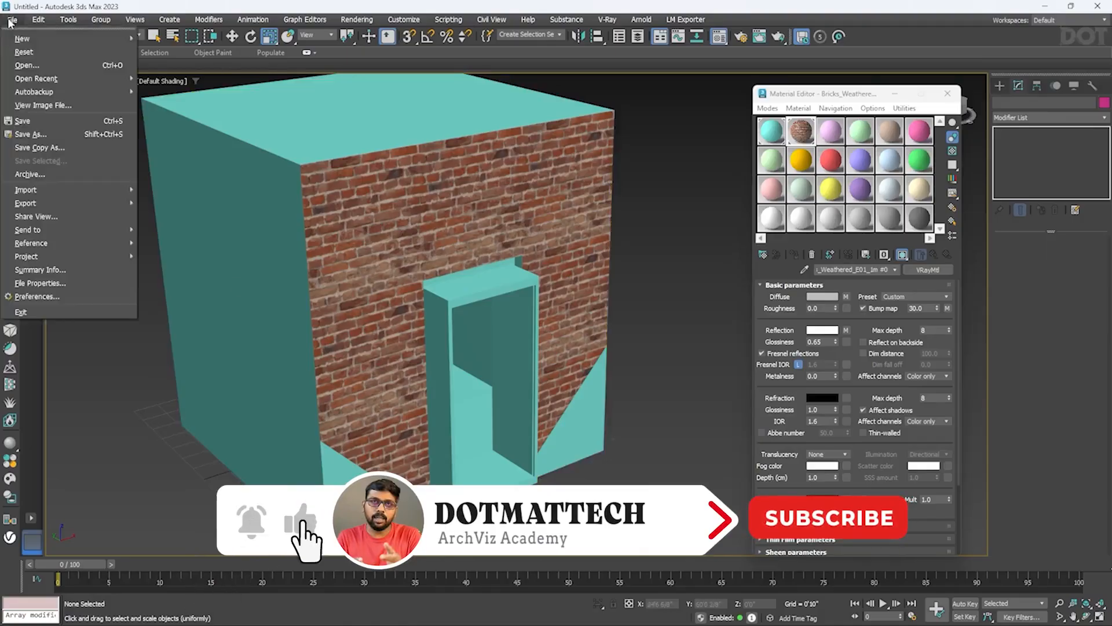
mouse_move(47, 203)
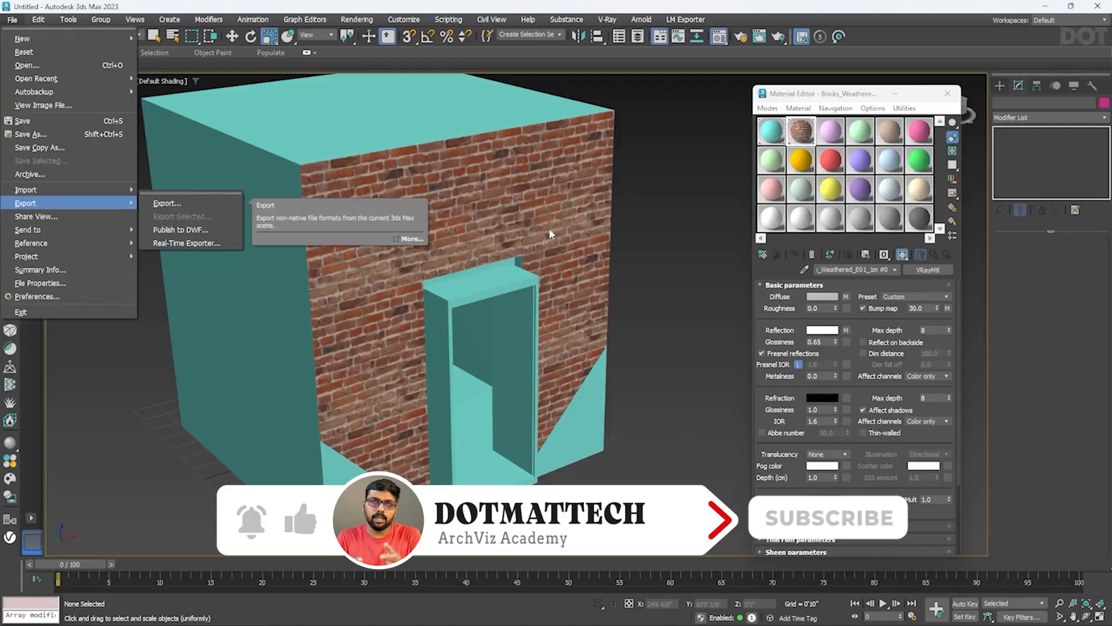
left_click(639, 263)
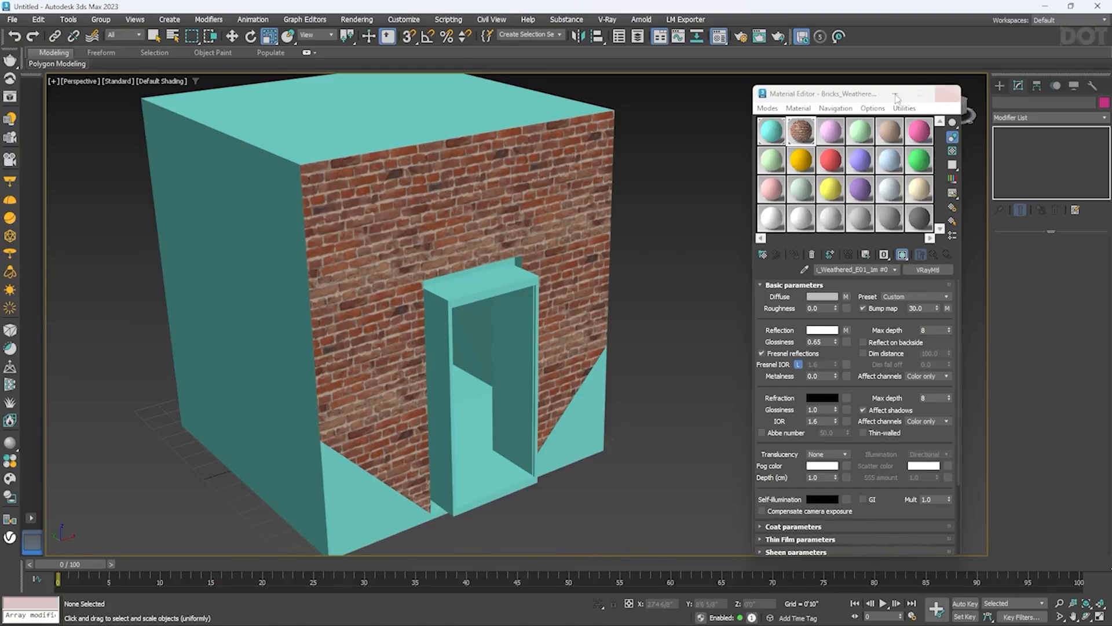
Close the Material Editor and install LIME Exporter v1.31 in 3ds Max from LMExporterv131.mzp in the Lime Exporter v1.31 folder
left_click(946, 97)
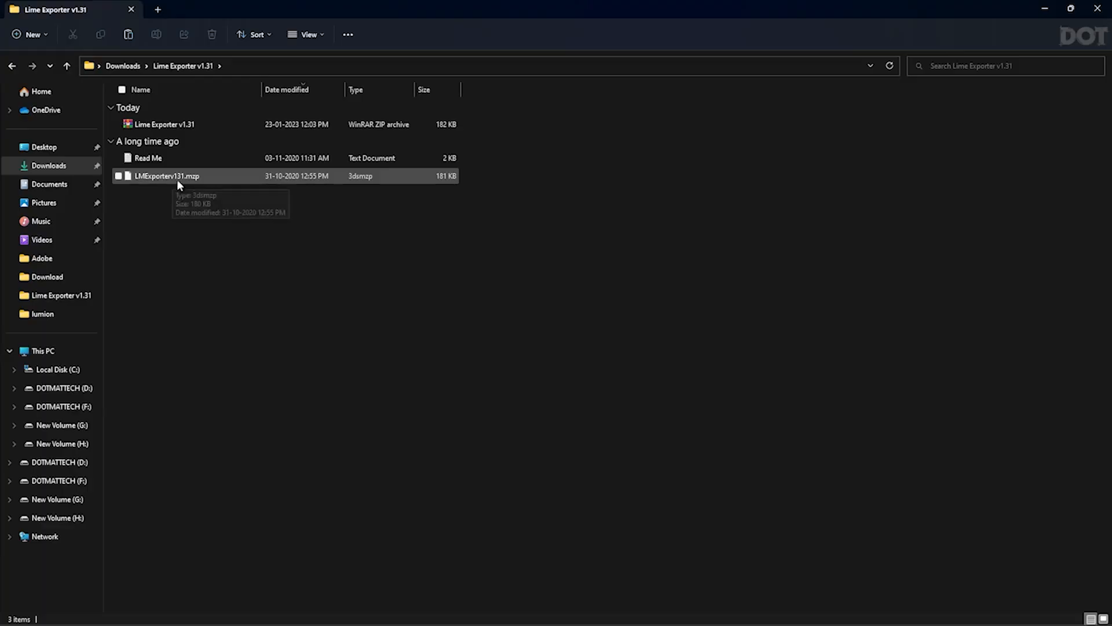
left_click_drag(161, 180, 646, 294)
key("alt+Tab")
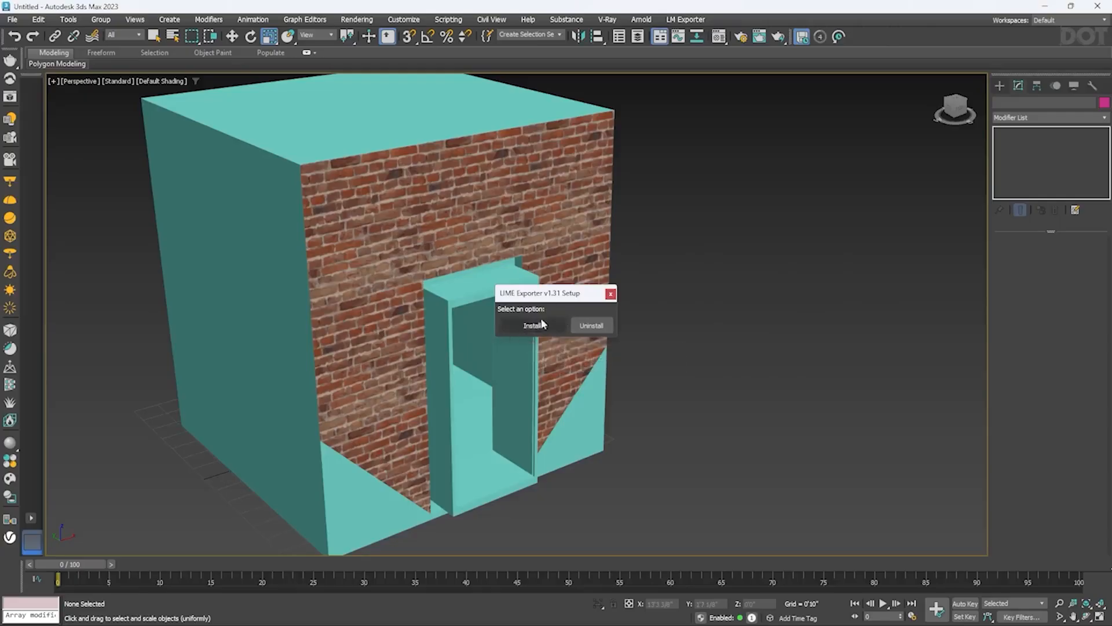
left_click(525, 328)
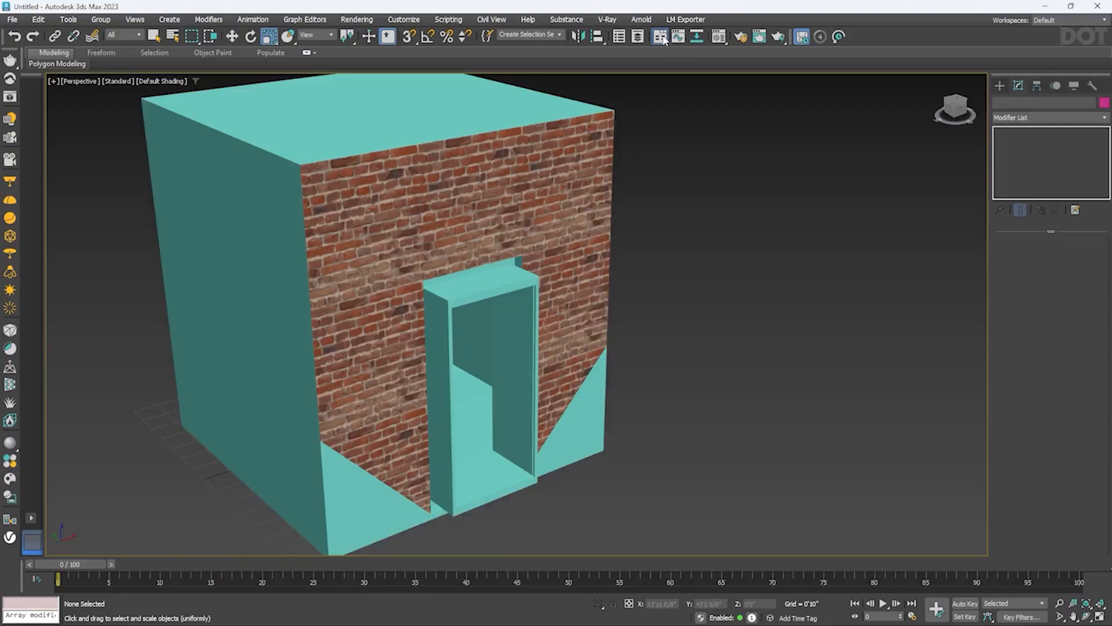
Use LIME Exporter to export the room as the selected object, choosing the lumion folder on the Desktop as destination
left_click(686, 21)
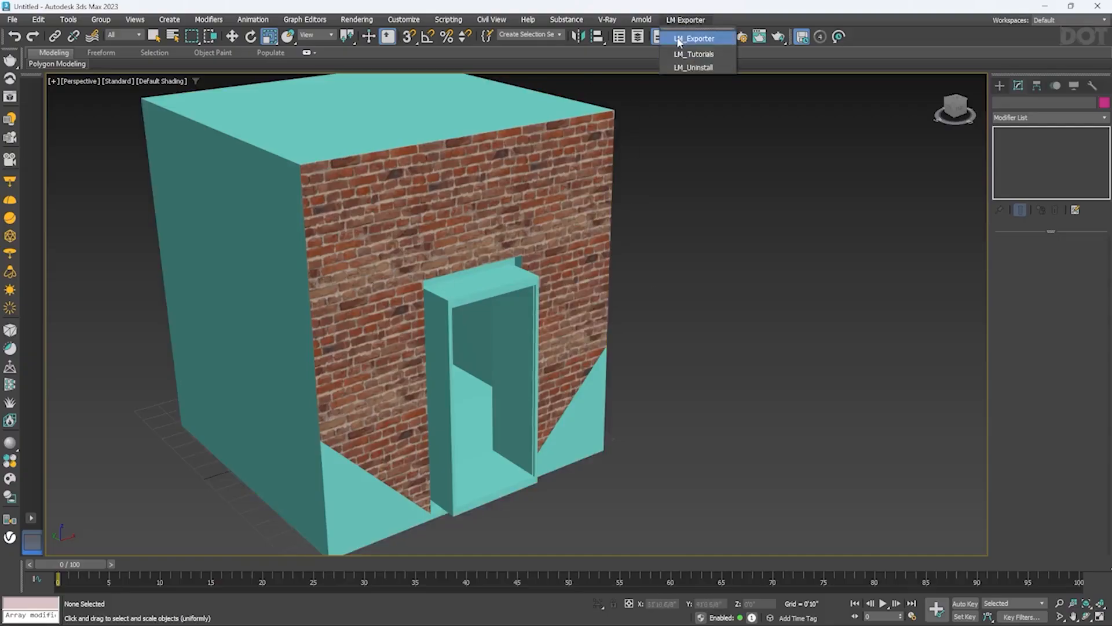
left_click(685, 41)
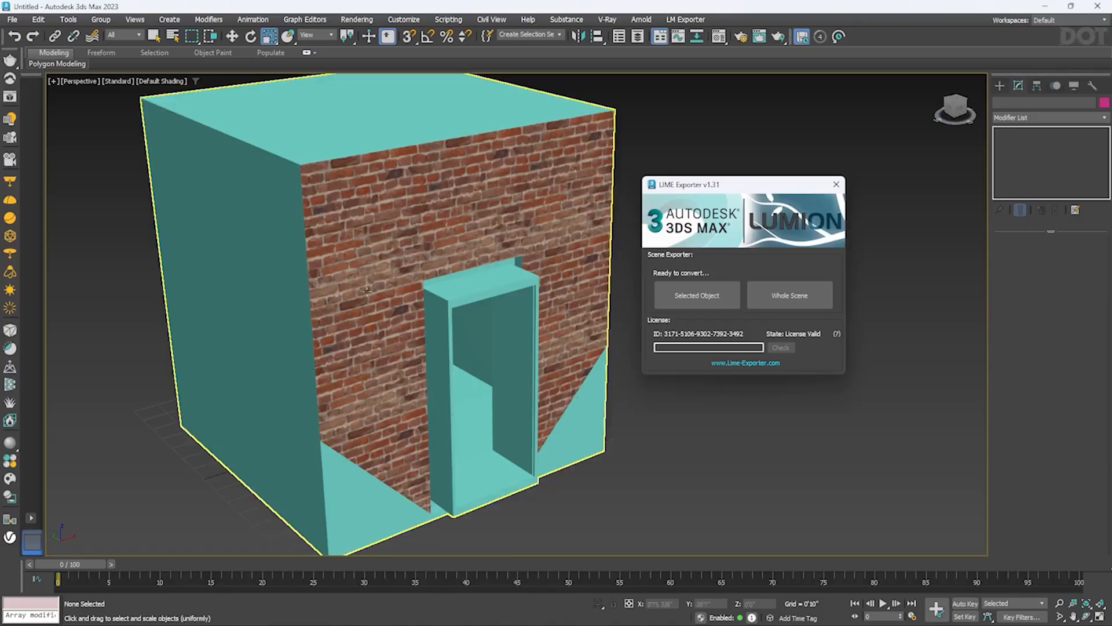
left_click(434, 249)
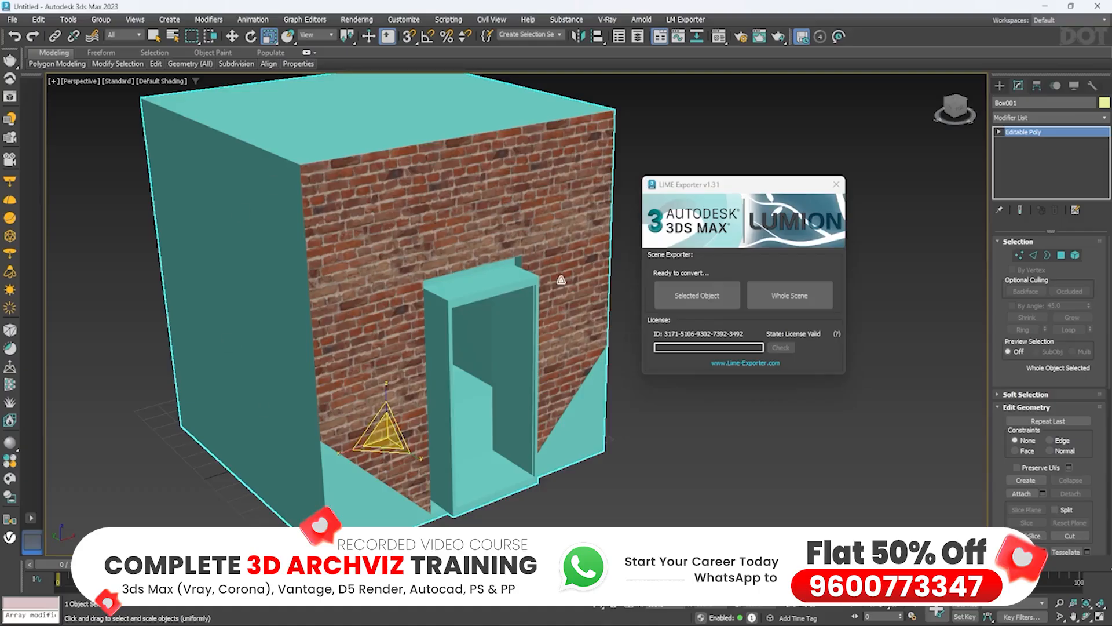
key("w")
left_click(697, 297)
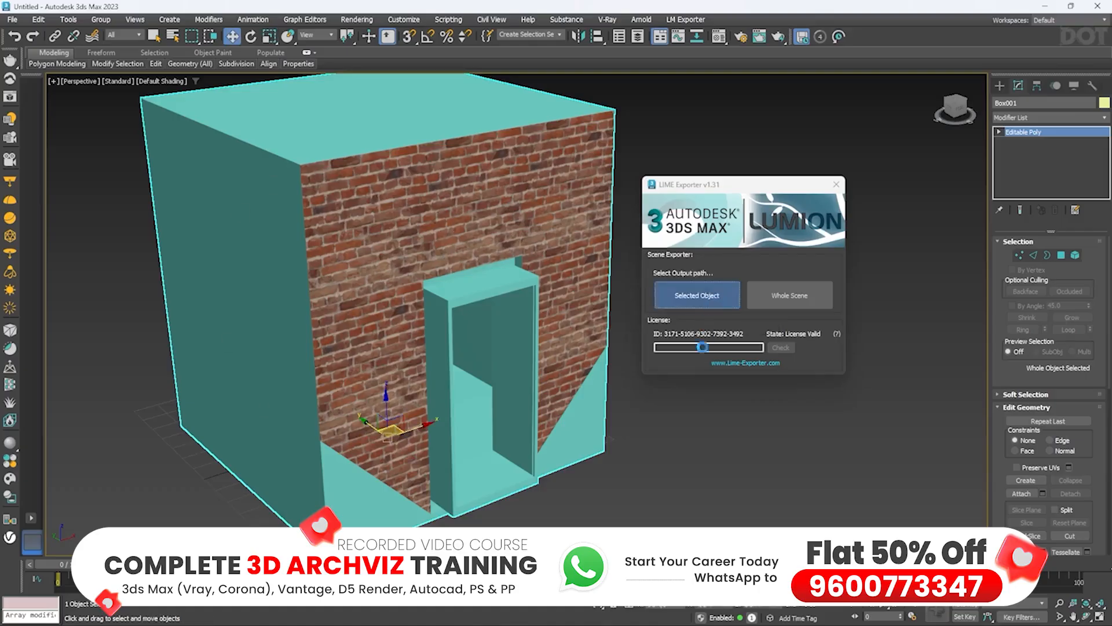
scroll(604, 345, "up", 2)
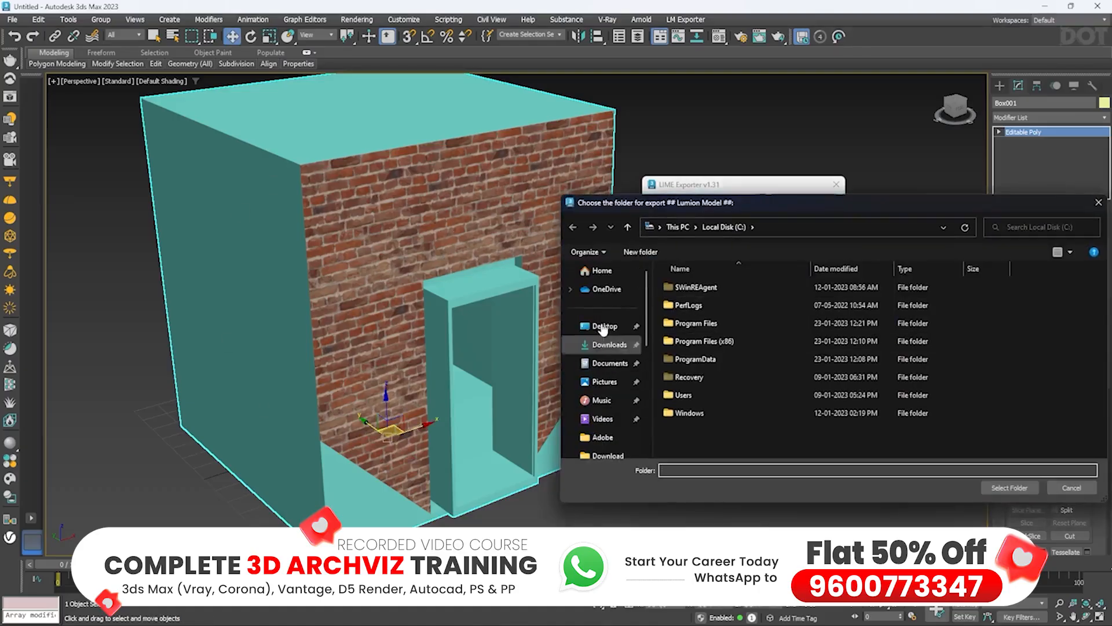
left_click(602, 327)
double_click(691, 294)
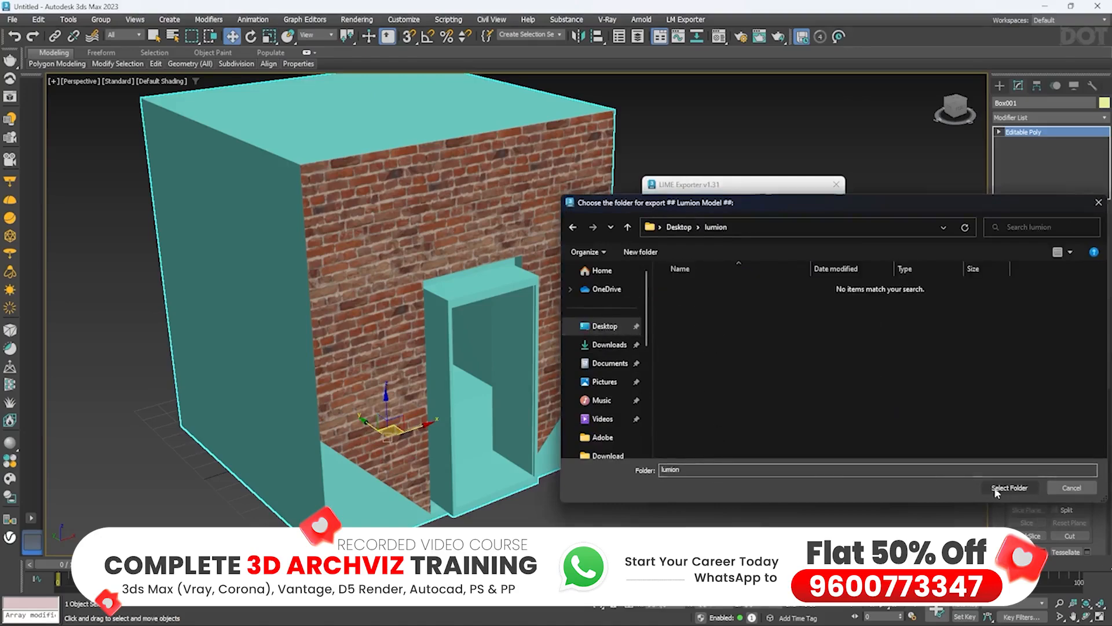
left_click_drag(756, 205, 434, 117)
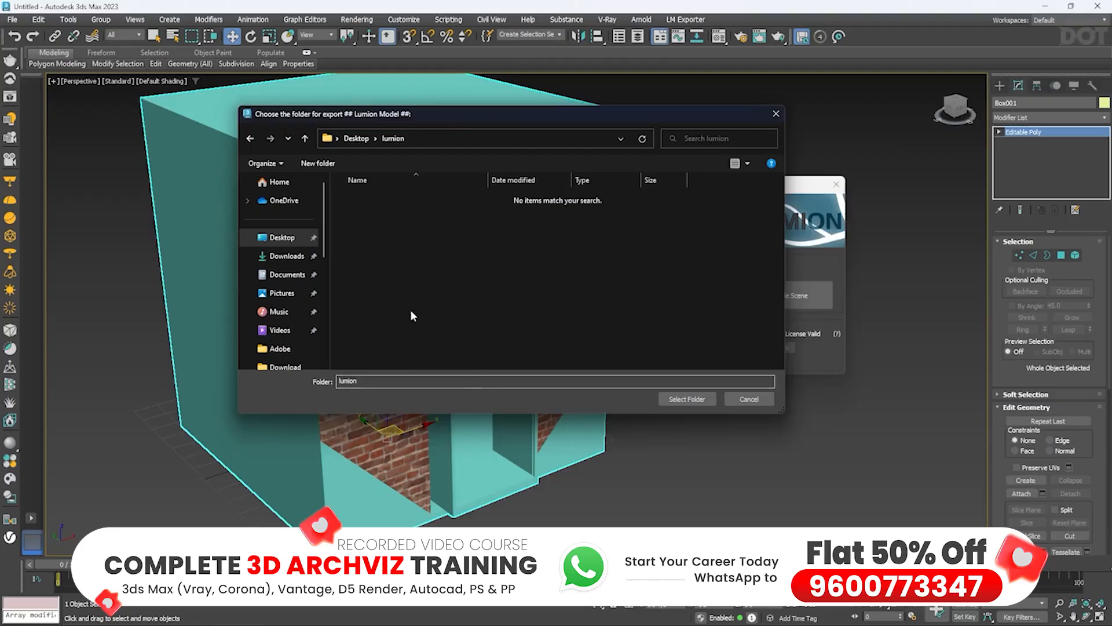
left_click(696, 402)
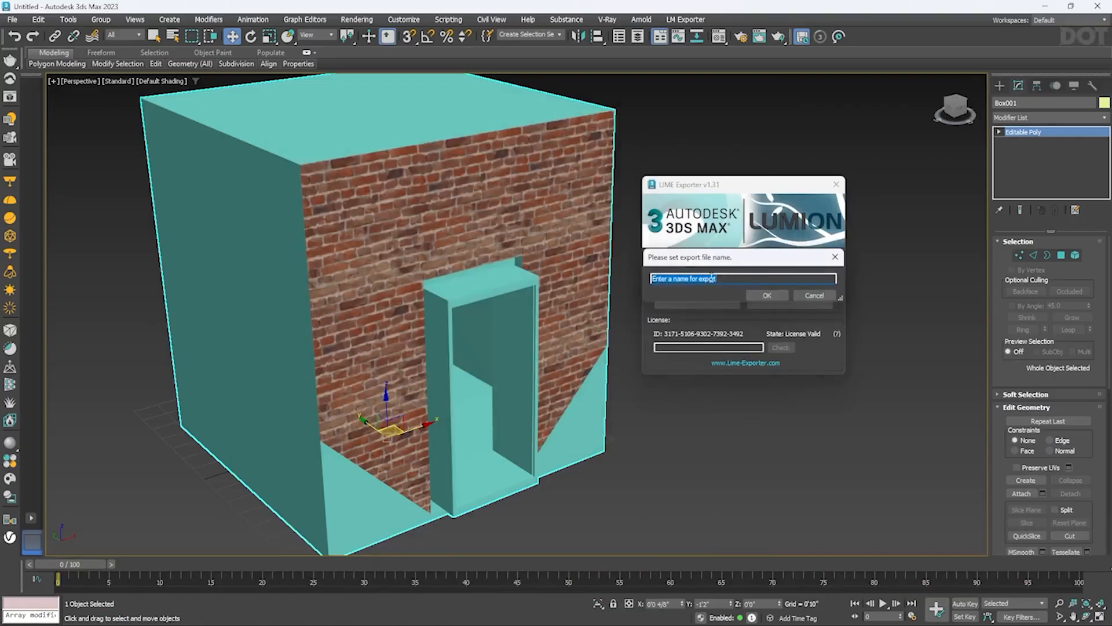
Name the export Building_01_MTL, run it, and dismiss the completion message
type("Building_01_MTL")
left_click(762, 296)
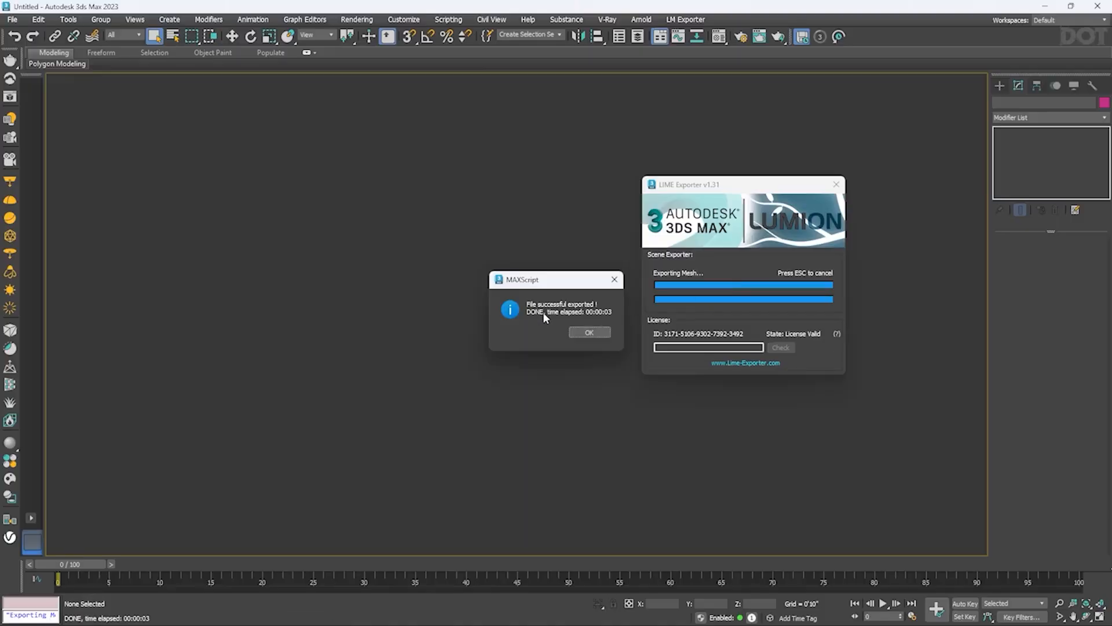
left_click(585, 334)
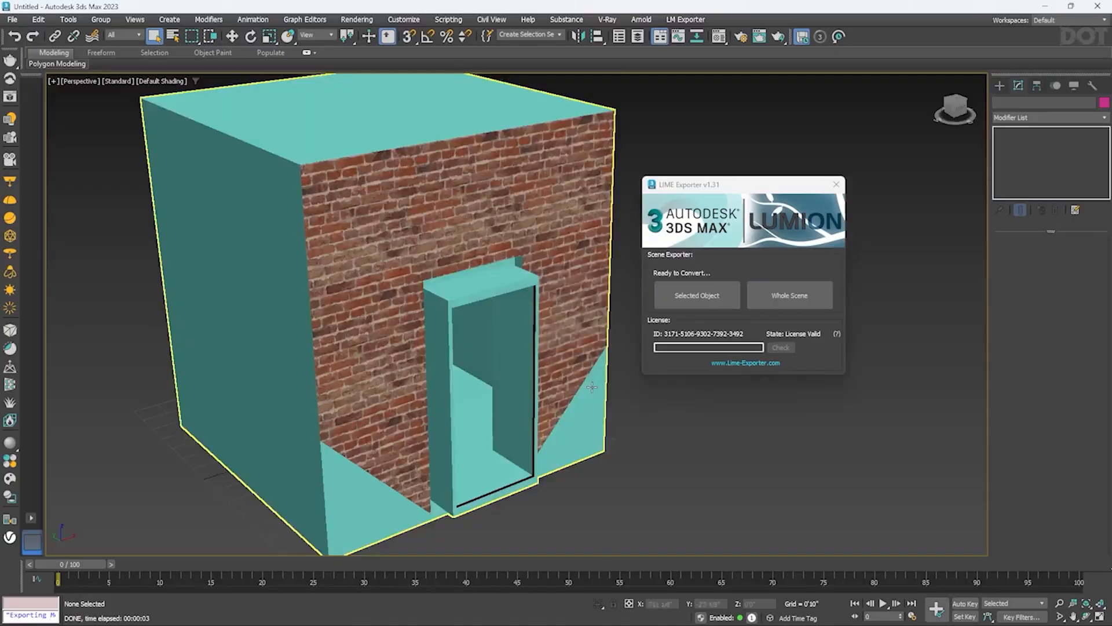
Close LIME Exporter and check the exported model files, including LimeExp_Building_01_MTL, in the lumion folder on the Desktop
left_click(833, 187)
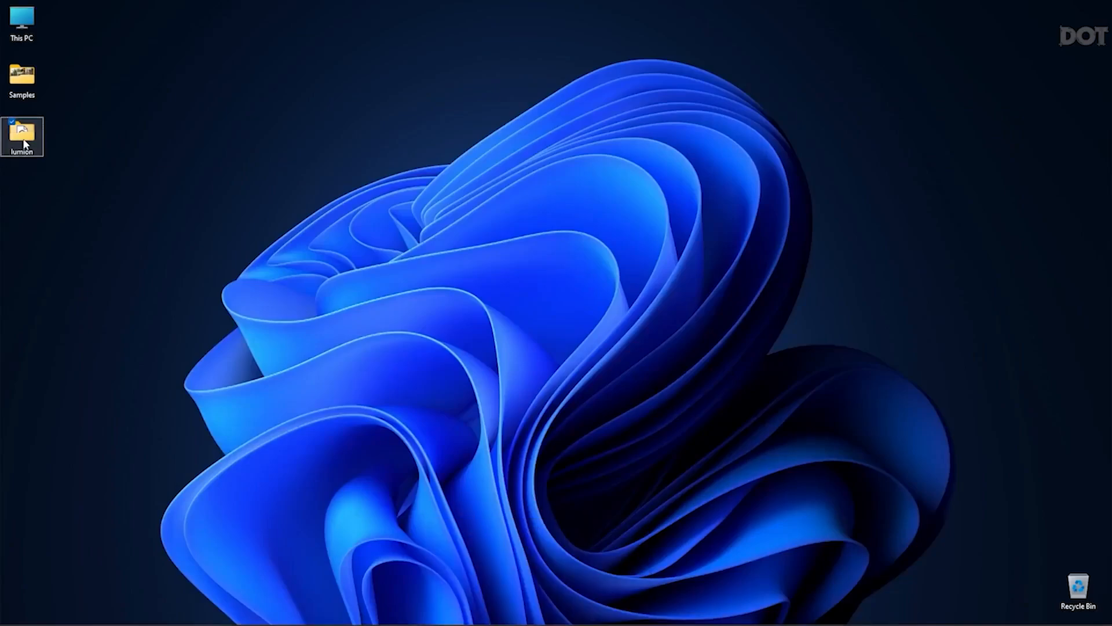
double_click(22, 133)
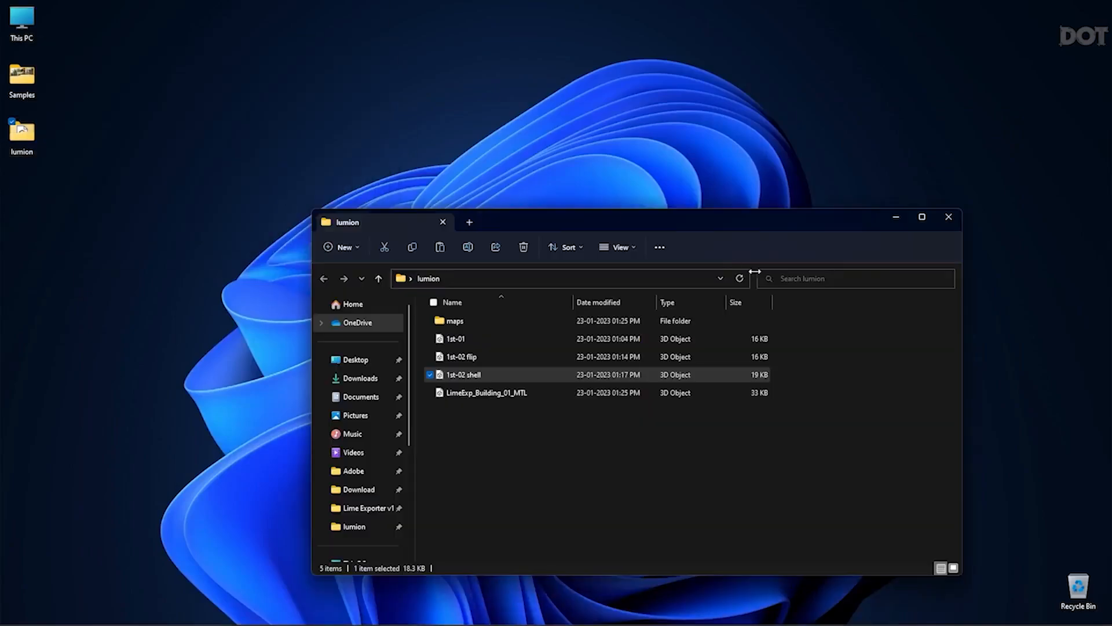
double_click(729, 224)
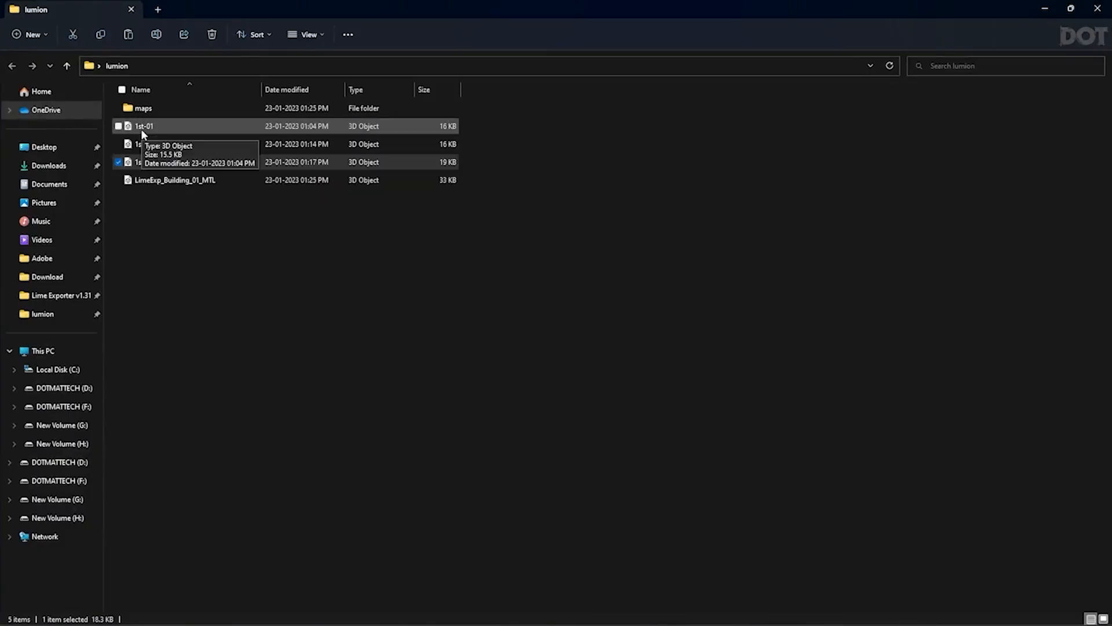
left_click(165, 144)
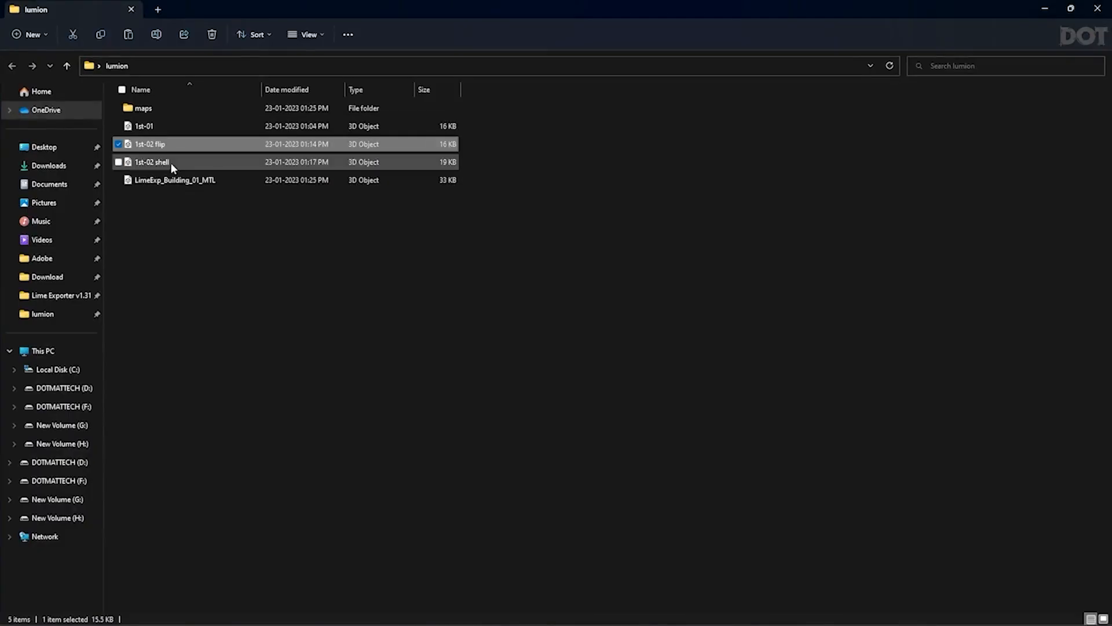
left_click(170, 163)
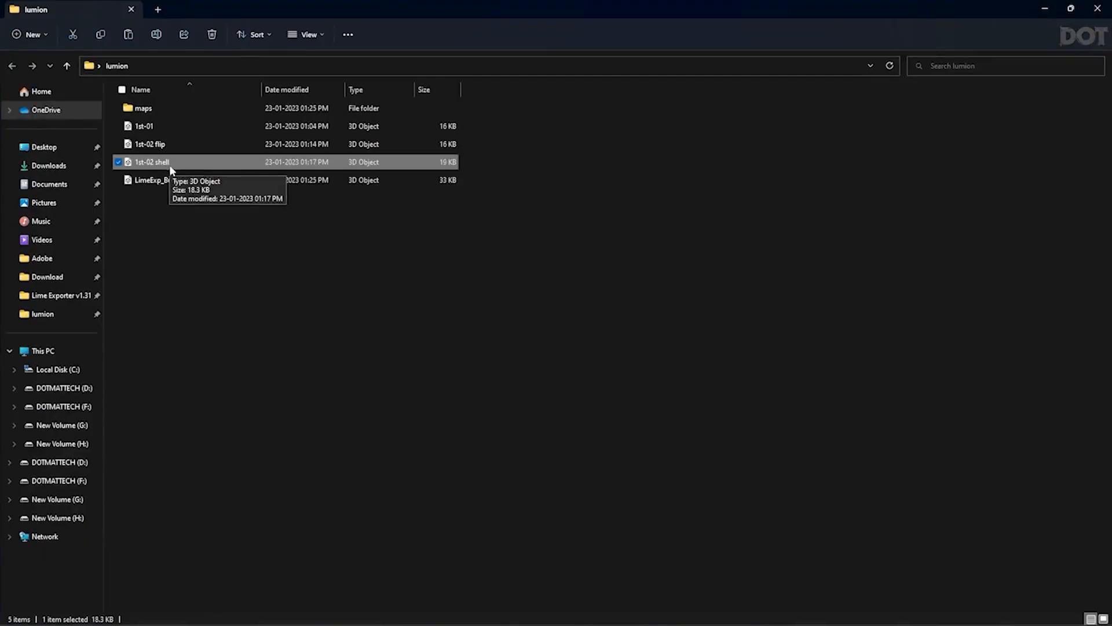
left_click(142, 183)
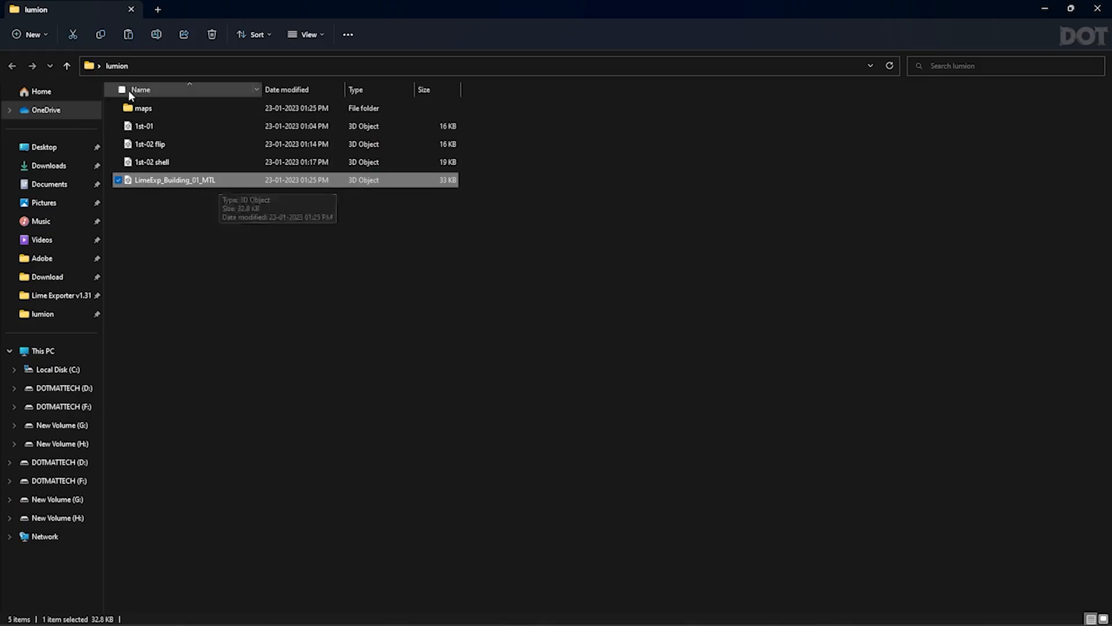
Examine enlarged thumbnails of the bump, diffuse and reflection textures in the maps folder, and return to the lumion folder
double_click(162, 108)
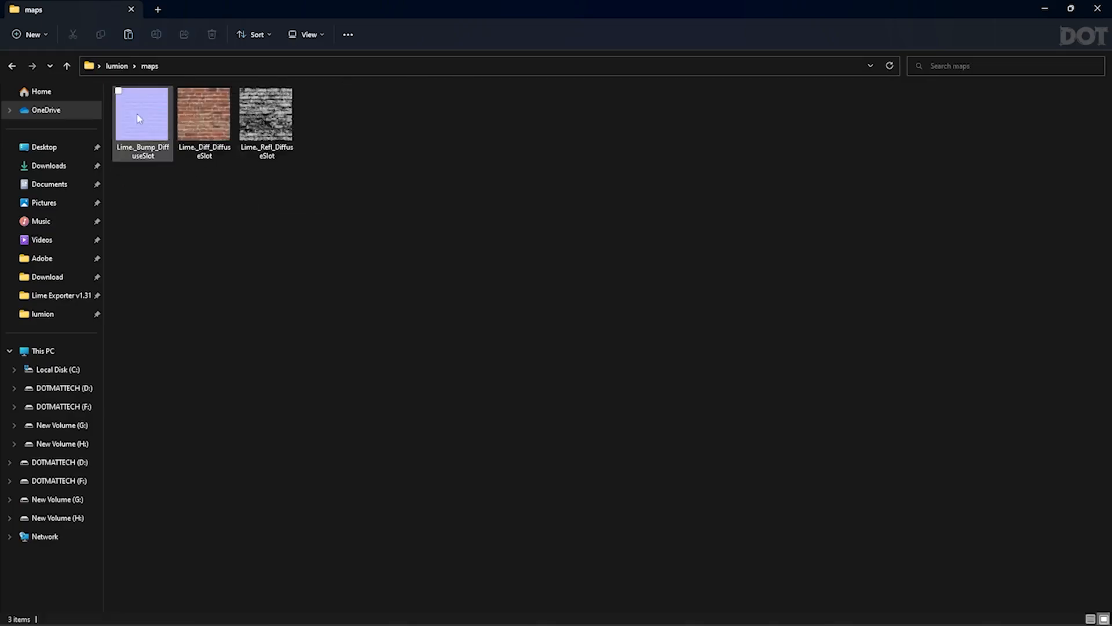
left_click(221, 134)
scroll(220, 134, "up", 2, "ctrl")
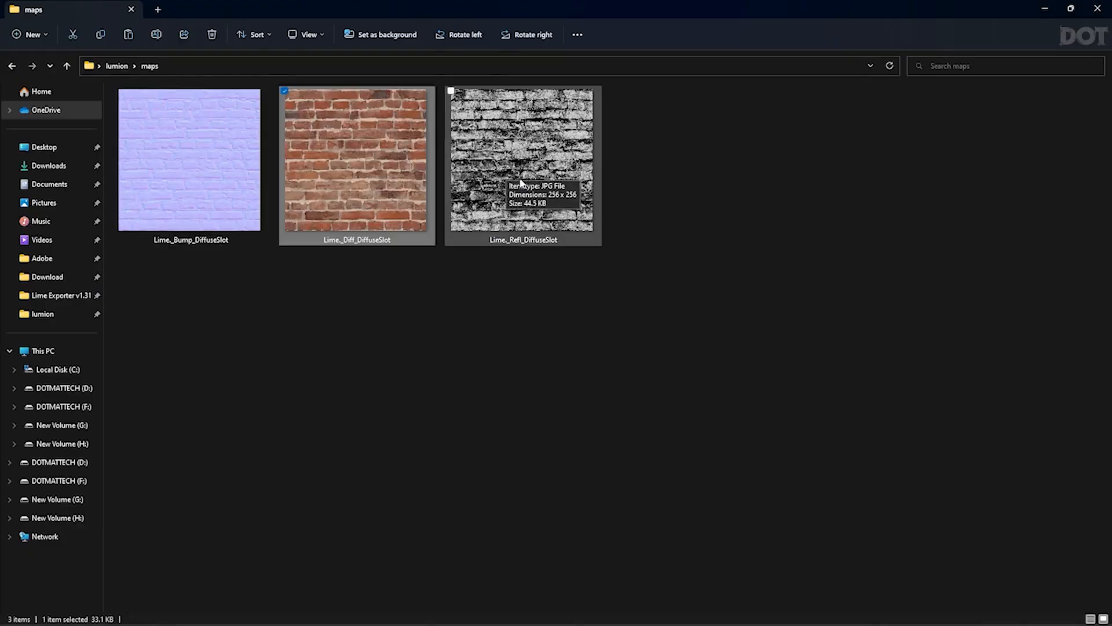
left_click(11, 66)
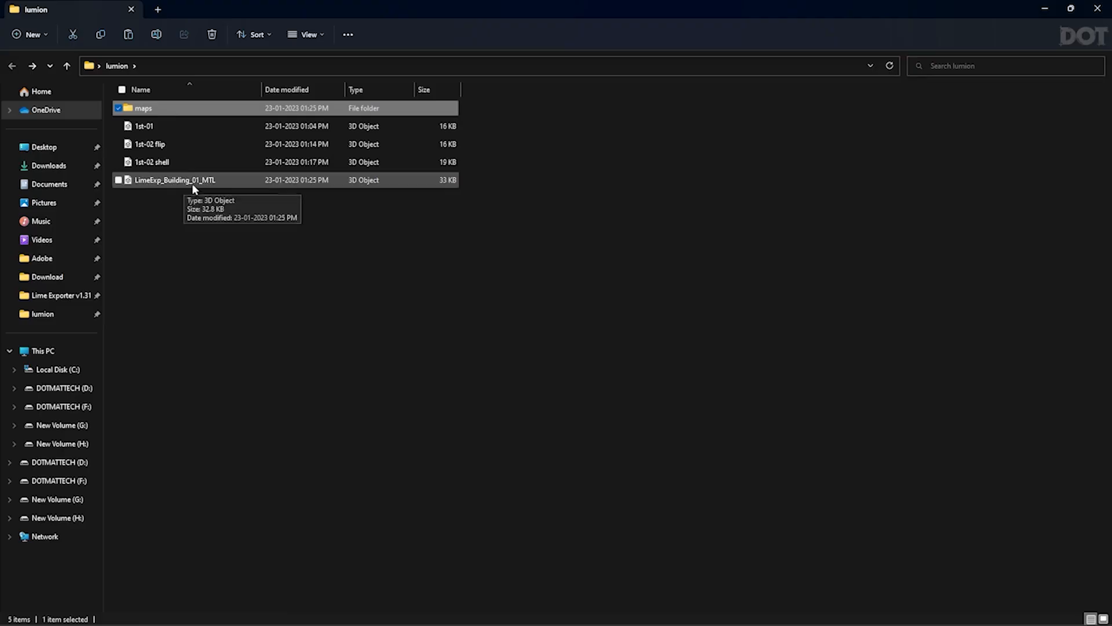
Switch to Lumion and import LimeExp_Building_01_MTL from the lumion folder, keeping the Main (default) category and animations and edges off
key("alt+Tab")
key("alt+Tab")
key("alt+Tab")
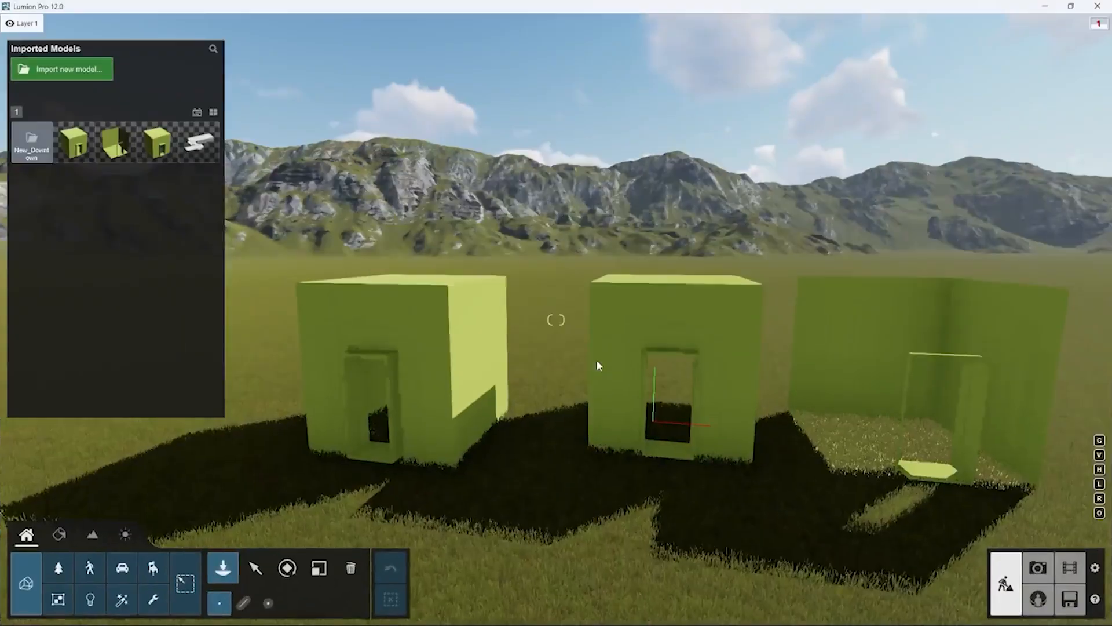
key("s")
right_click_drag(582, 329, 559, 333)
key("d")
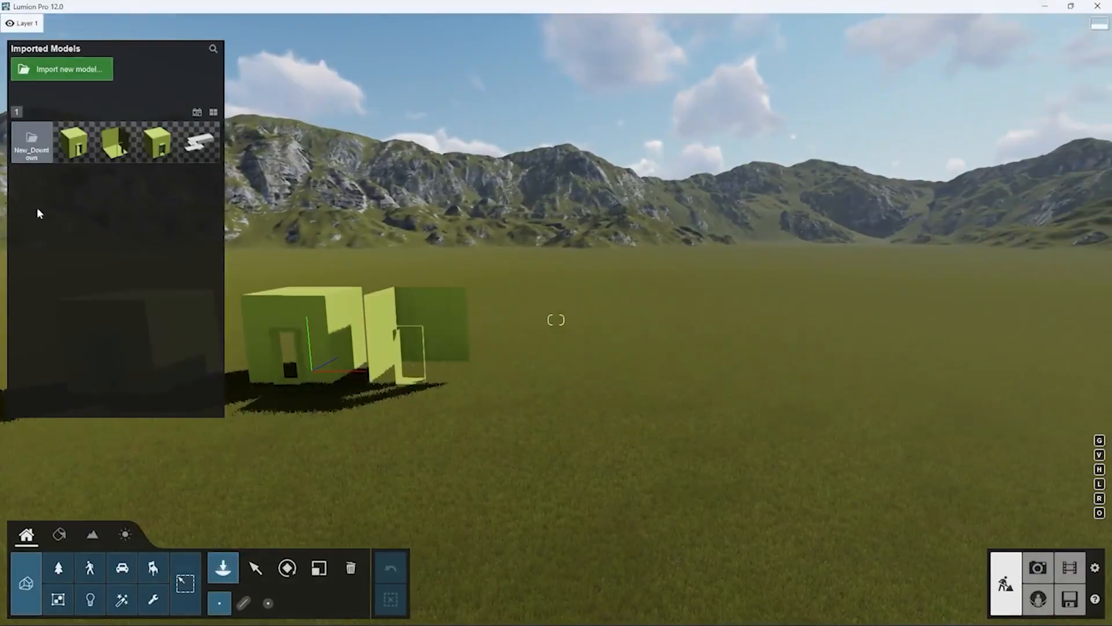
left_click(63, 71)
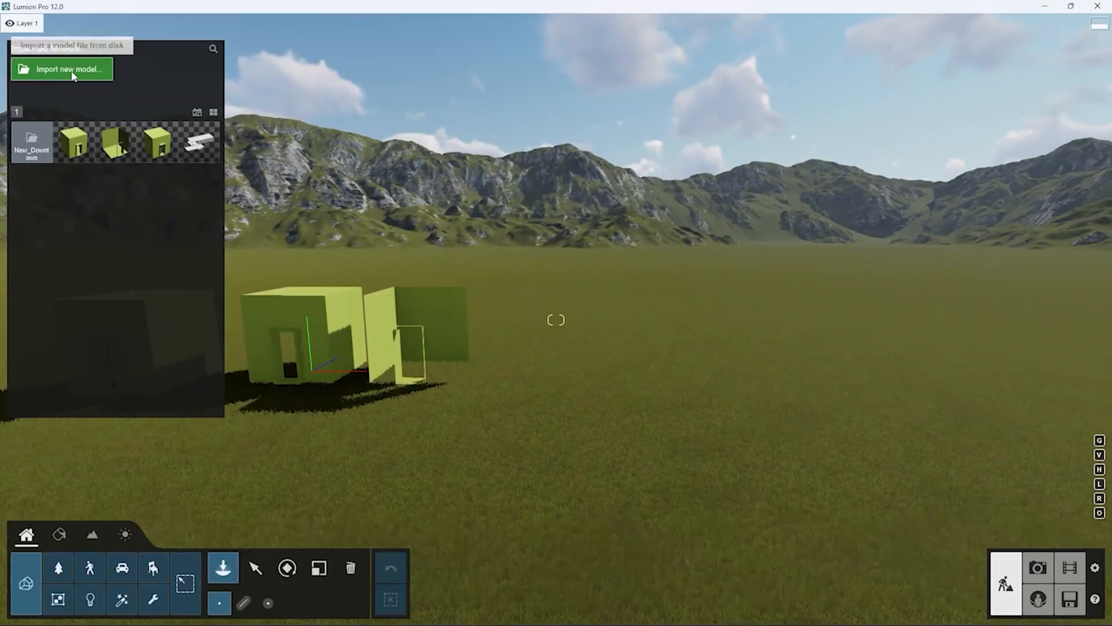
left_click(125, 180)
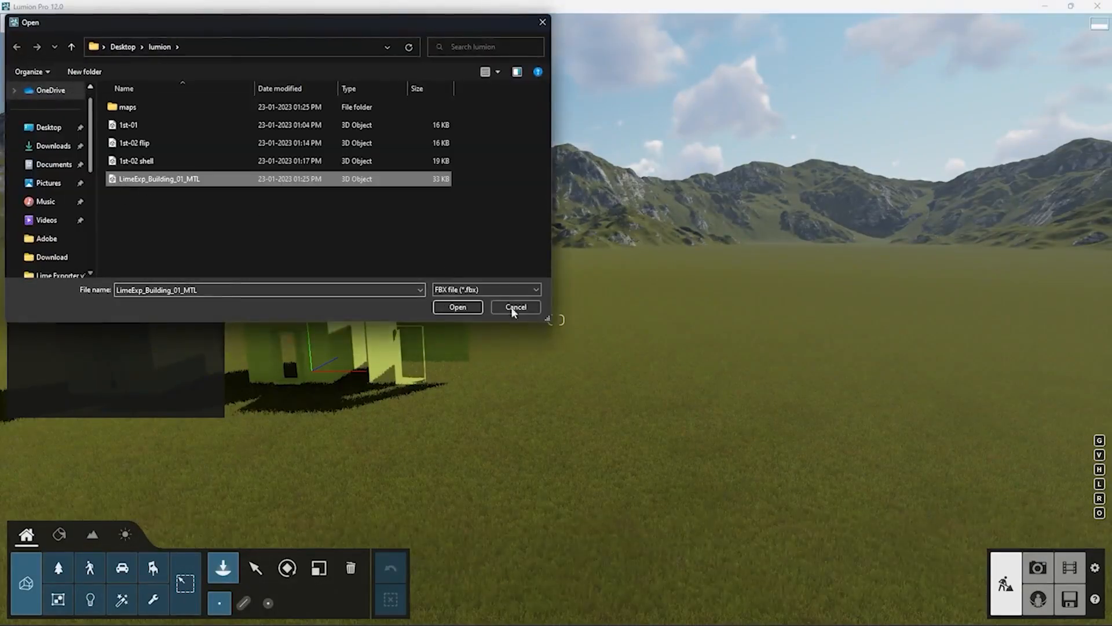
left_click(455, 306)
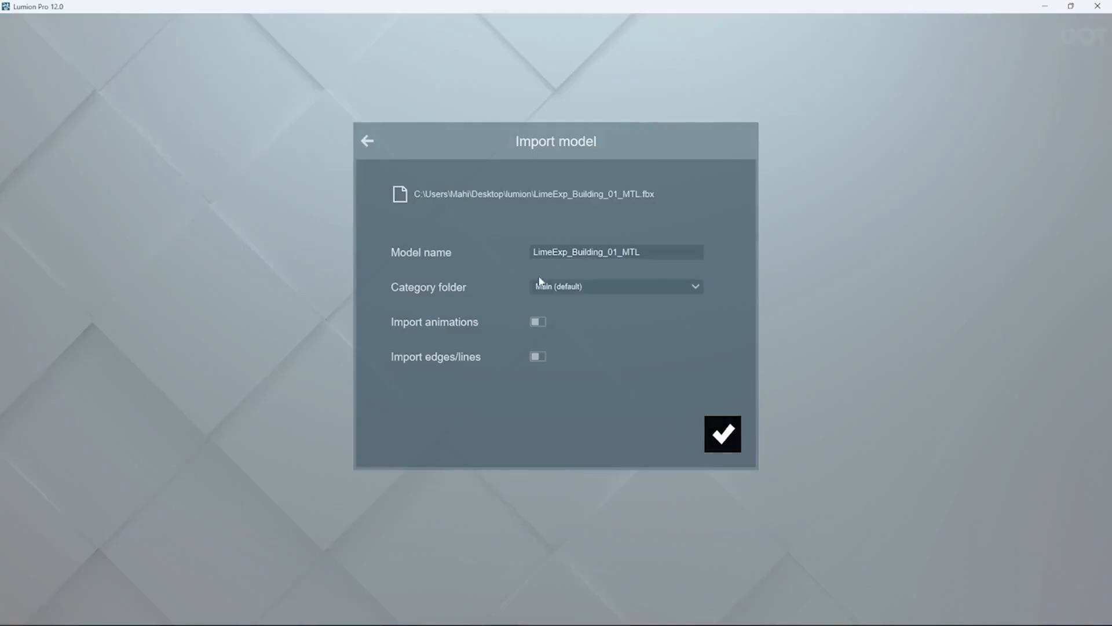
left_click(723, 434)
Place the imported brick-fronted room on the grass beside the flipped room and end placement
left_click(666, 414)
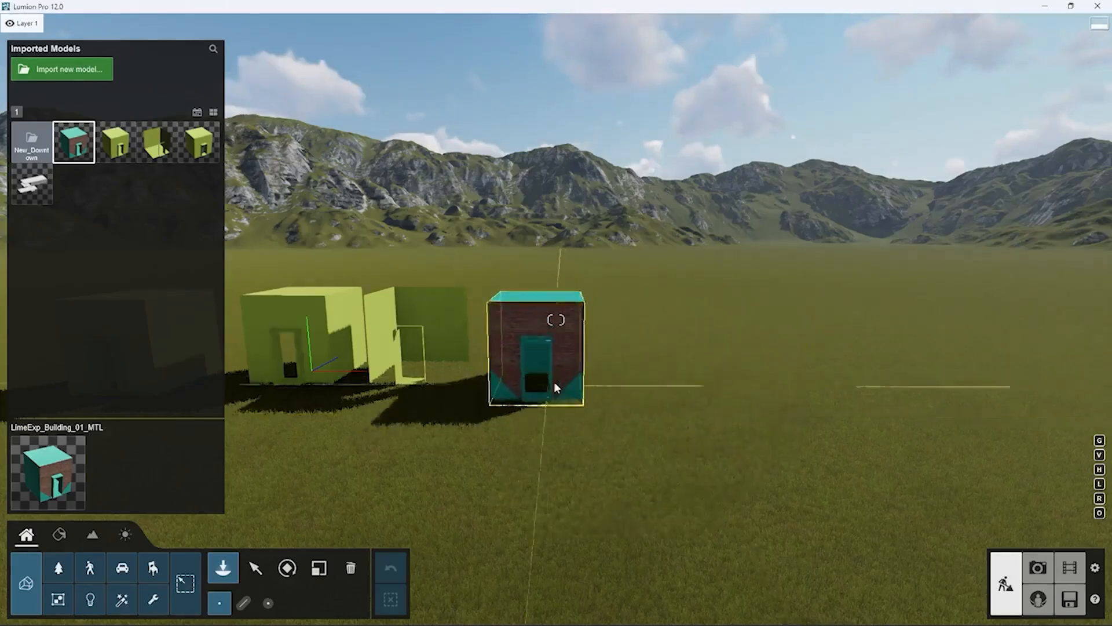
left_click(557, 378)
key("Escape")
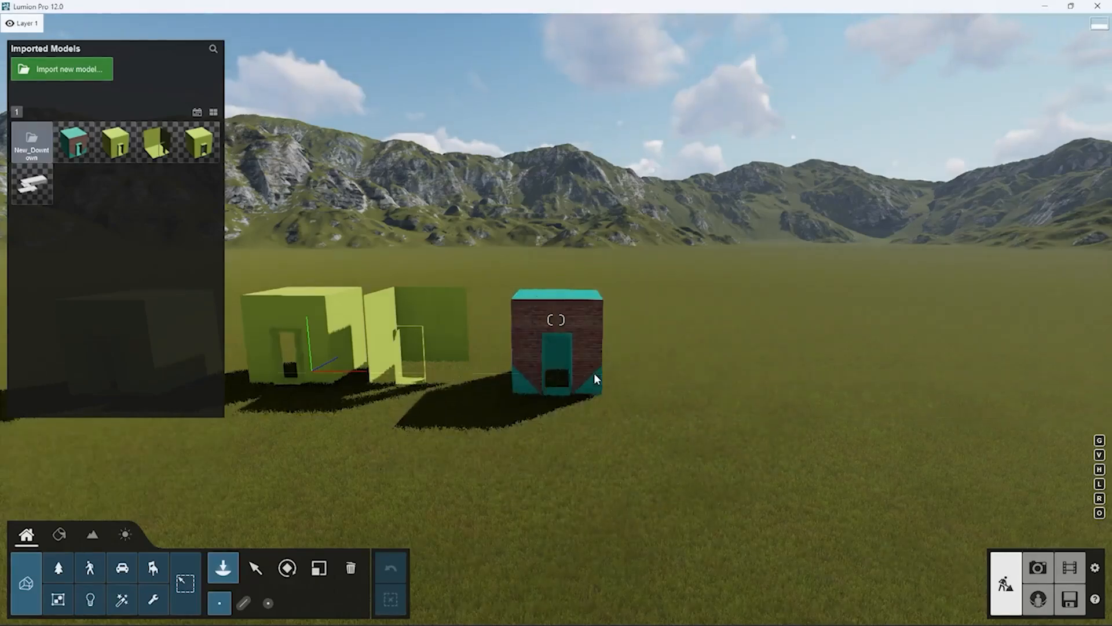
Examine the brick mapping on the imported room's front wall, close up and from several angles
key("w")
key("s")
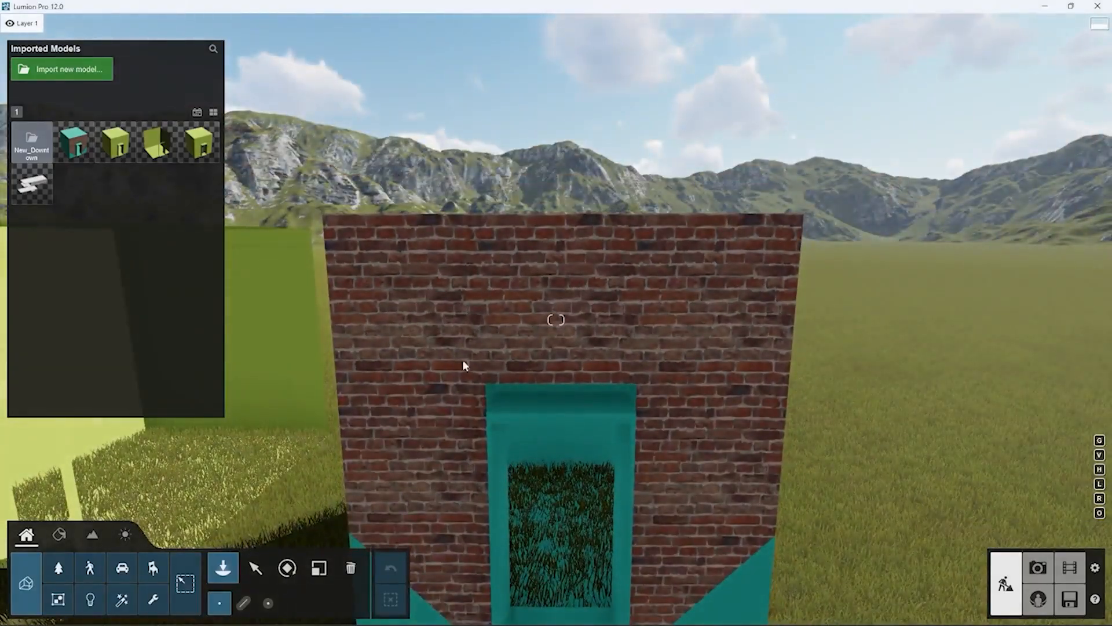
right_click_drag(648, 410, 586, 406)
key("d")
key("a")
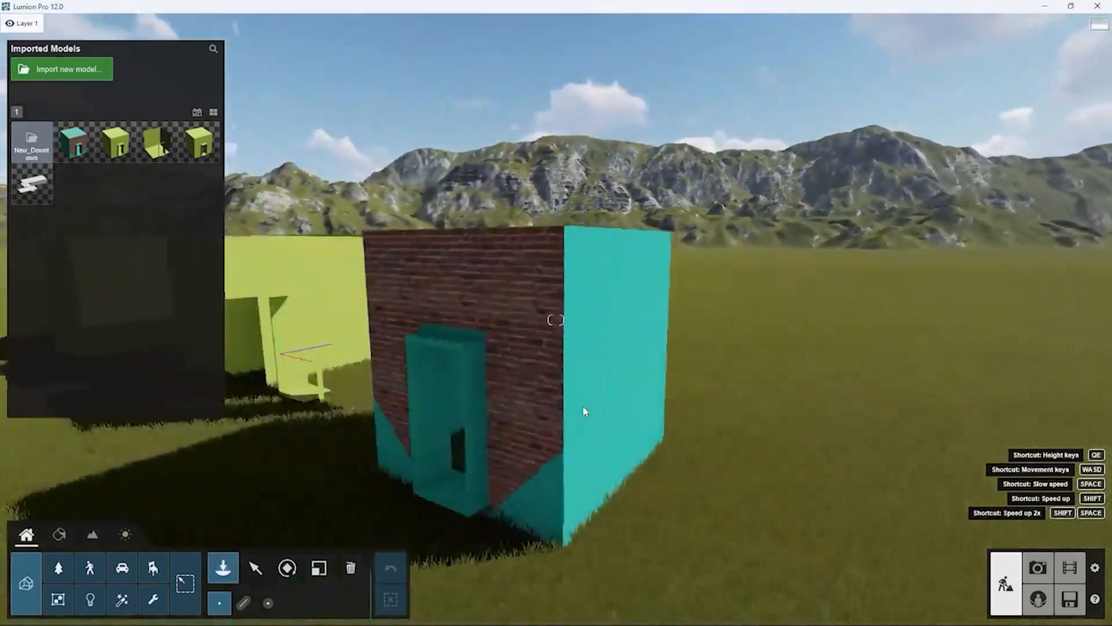
key("w")
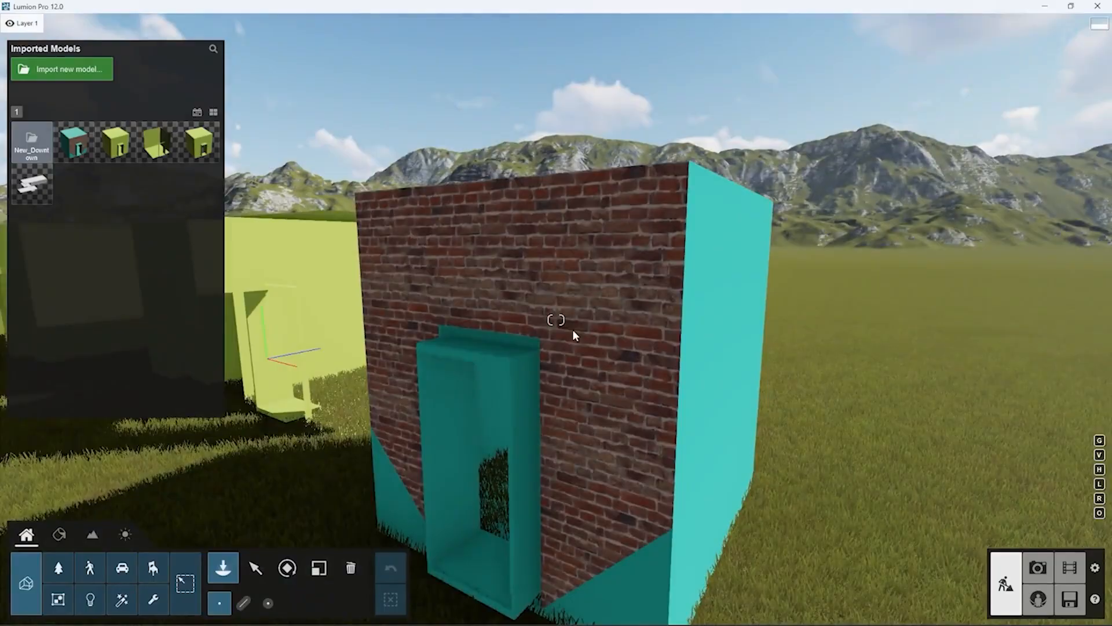
key("w")
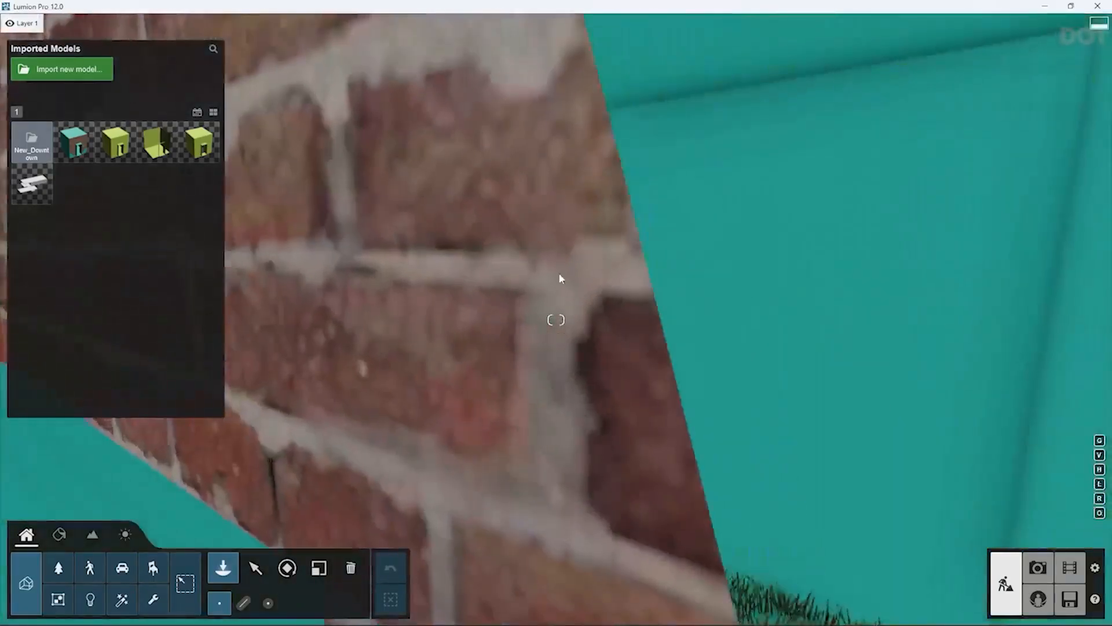
key("s")
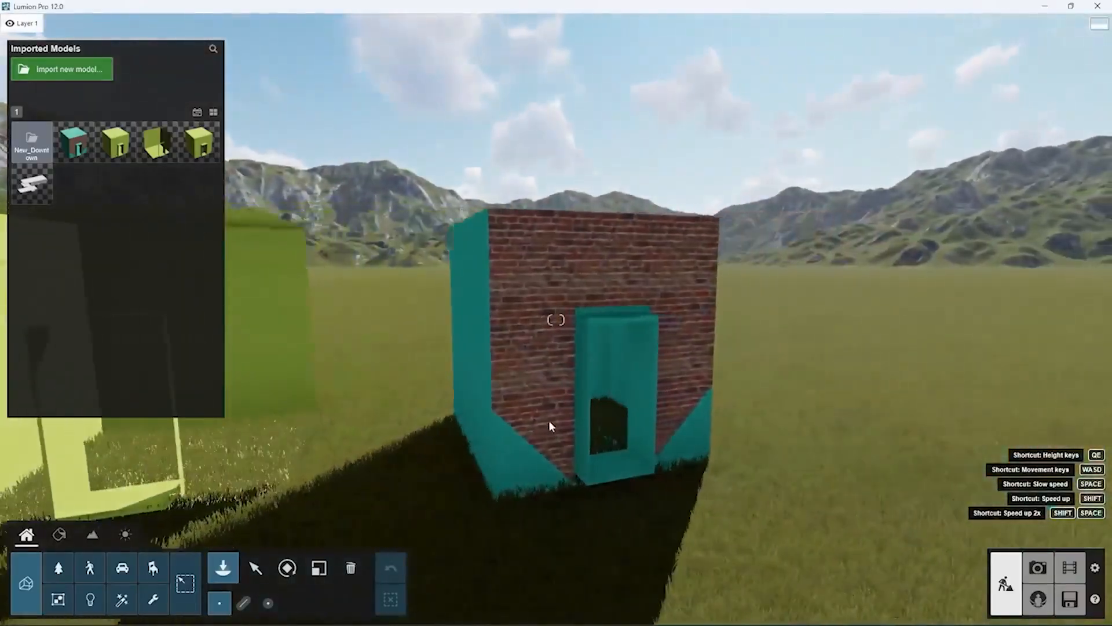
key("w")
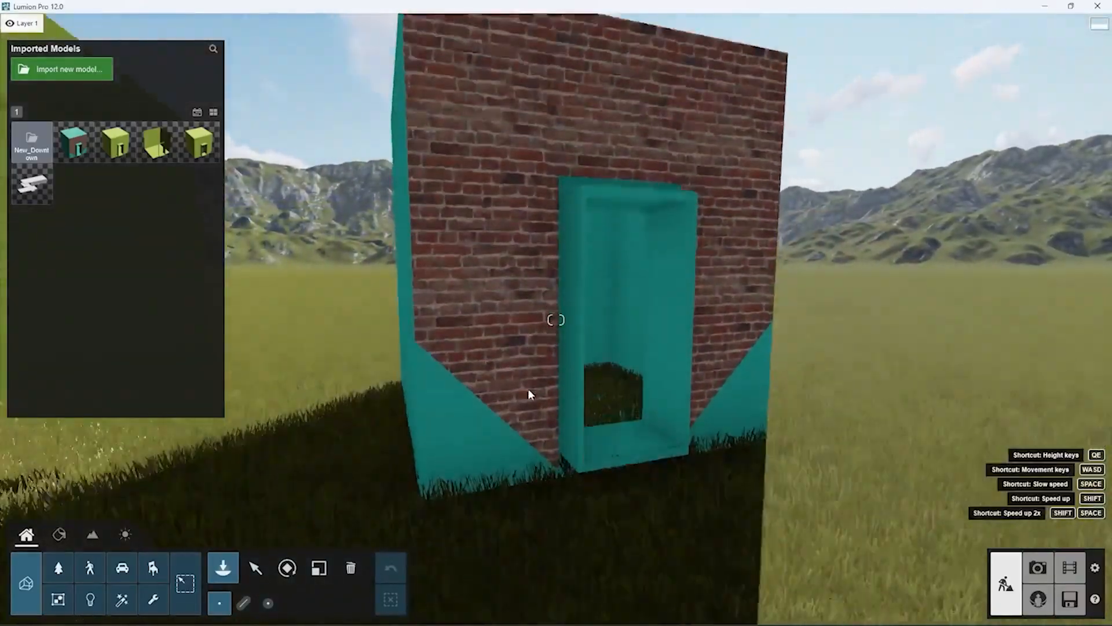
key("e")
key("q")
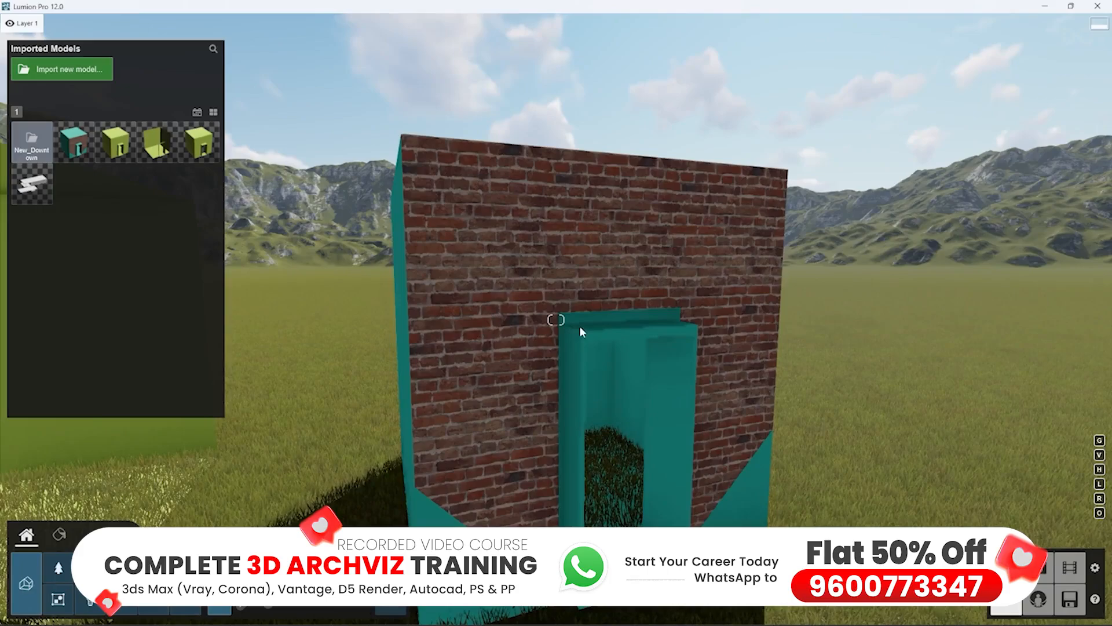
Compare the imported room's untextured side wall with its brick front wall from an oblique view
key("s")
key("a")
right_click_drag(516, 322, 704, 281)
key("d")
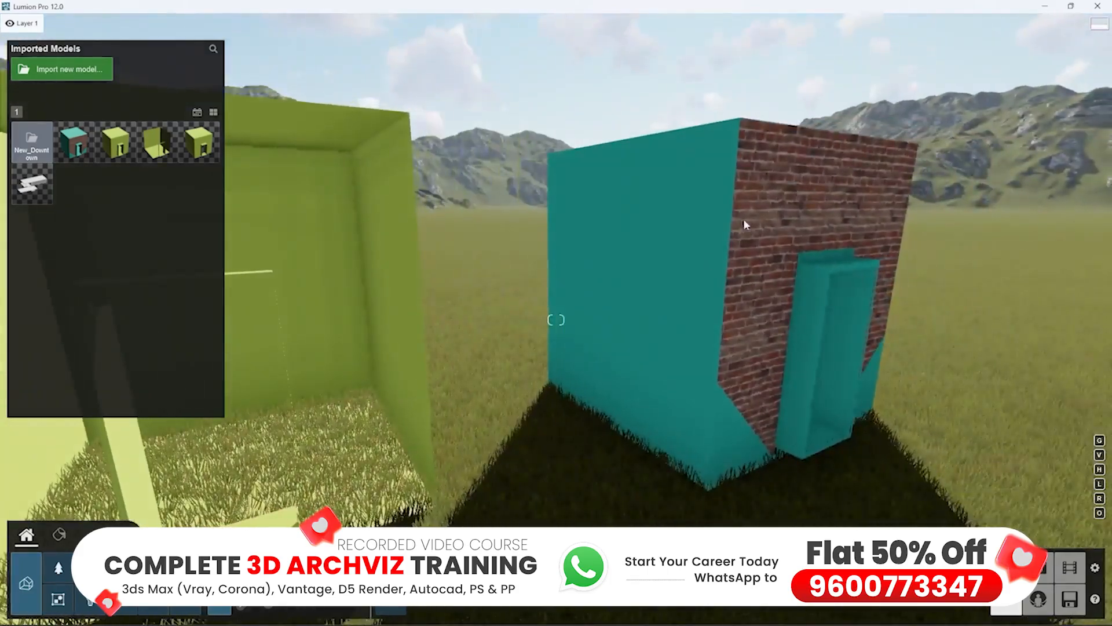
key("d")
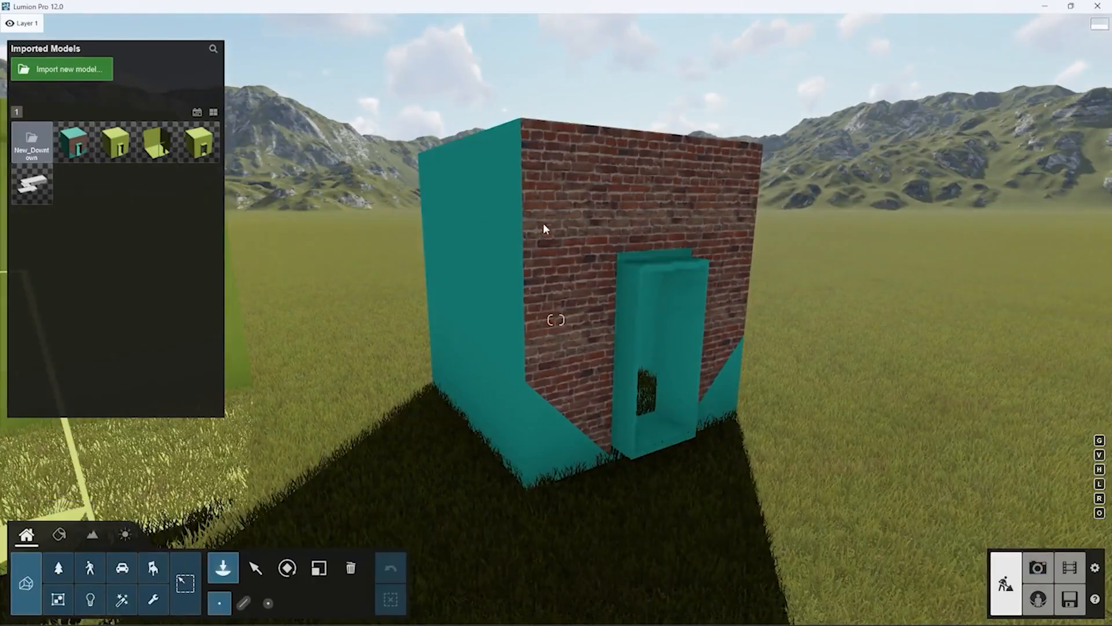
Apply the outdoor library material Bricks 001 1024 to the plain green 1st-01 room
key("s")
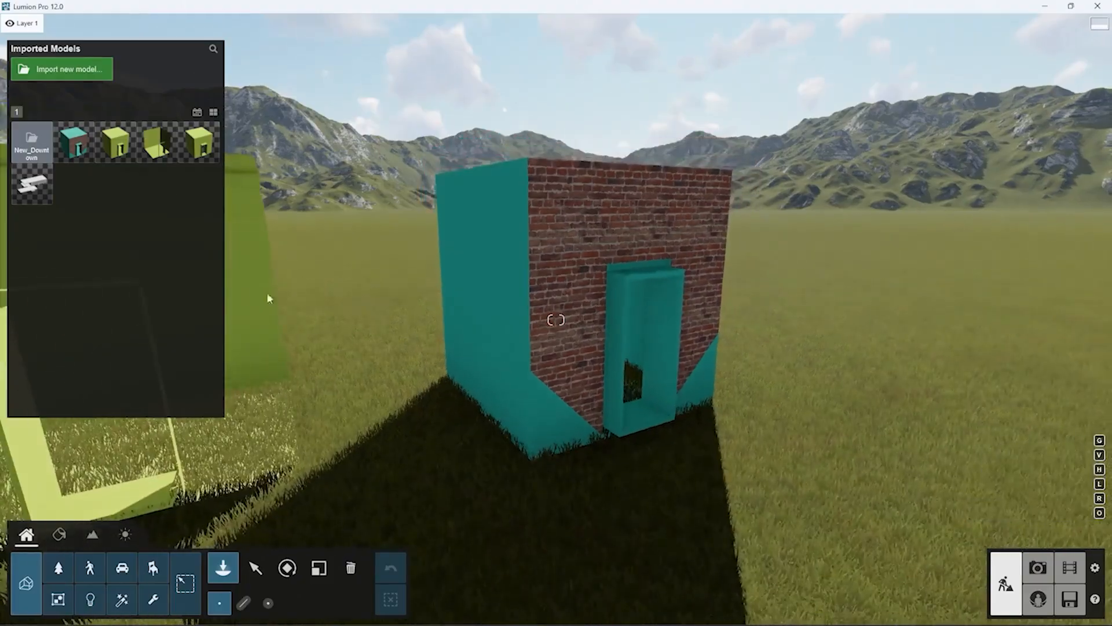
key("a")
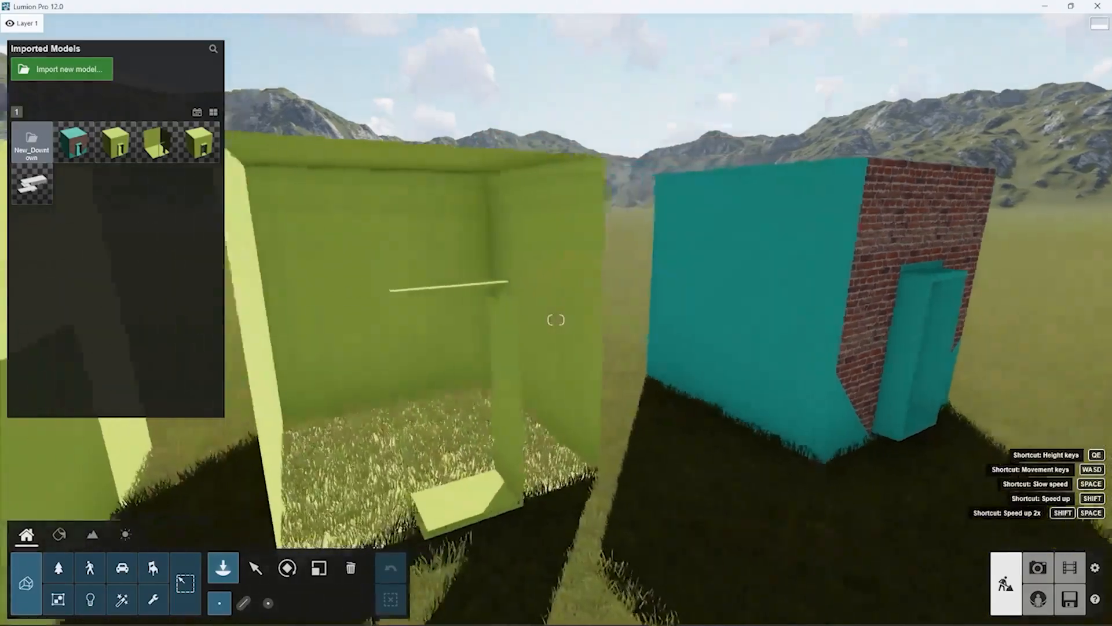
right_click_drag(558, 398, 627, 368)
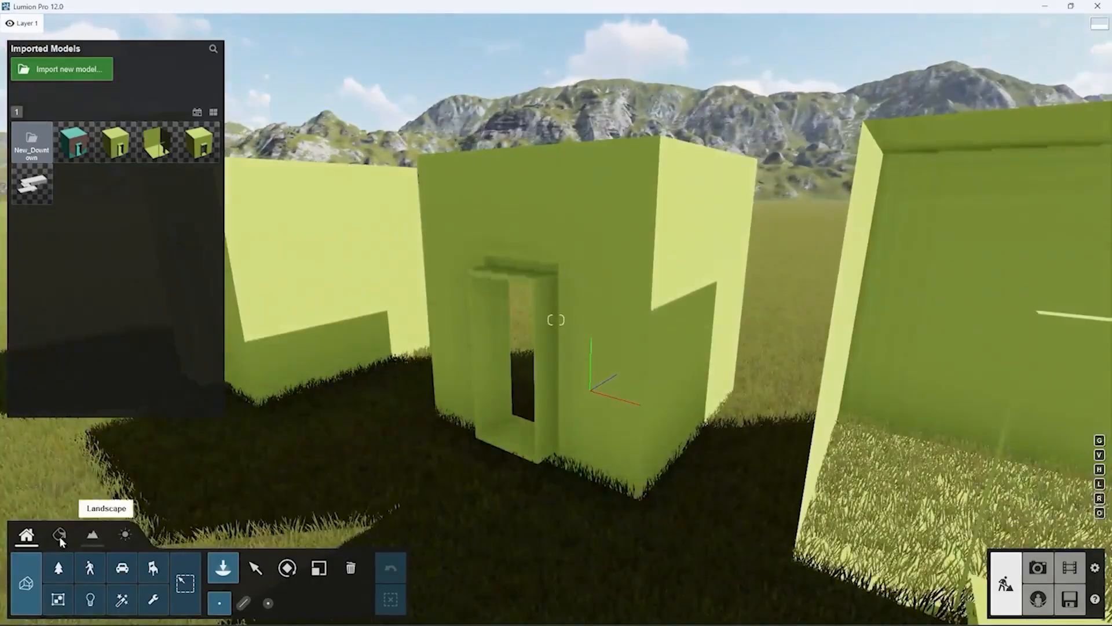
left_click(59, 534)
left_click(599, 252)
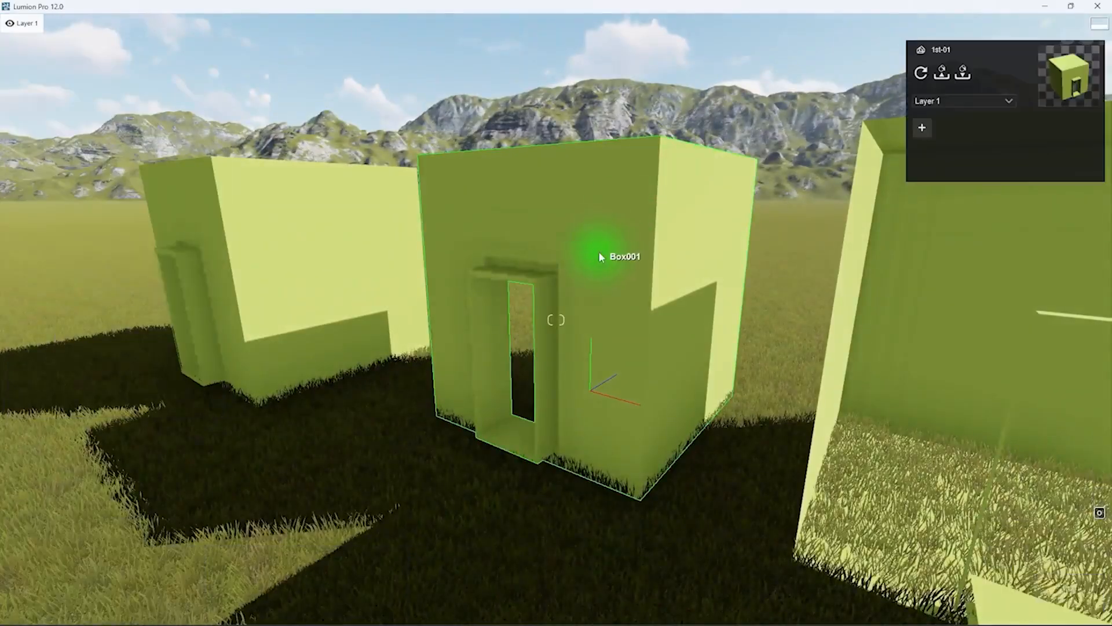
key("s")
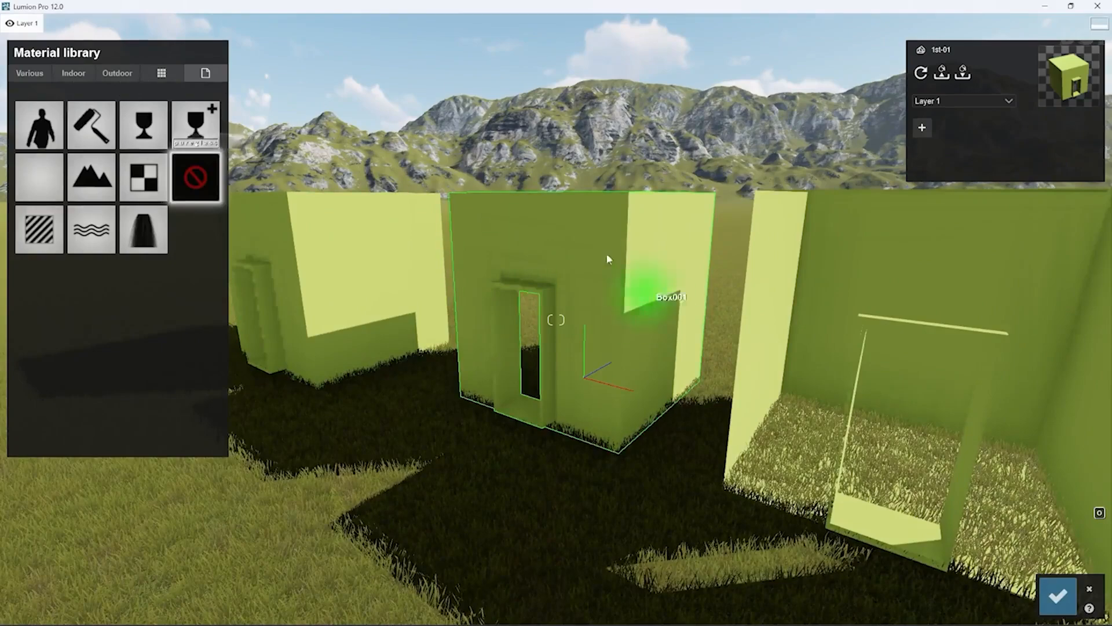
left_click(74, 75)
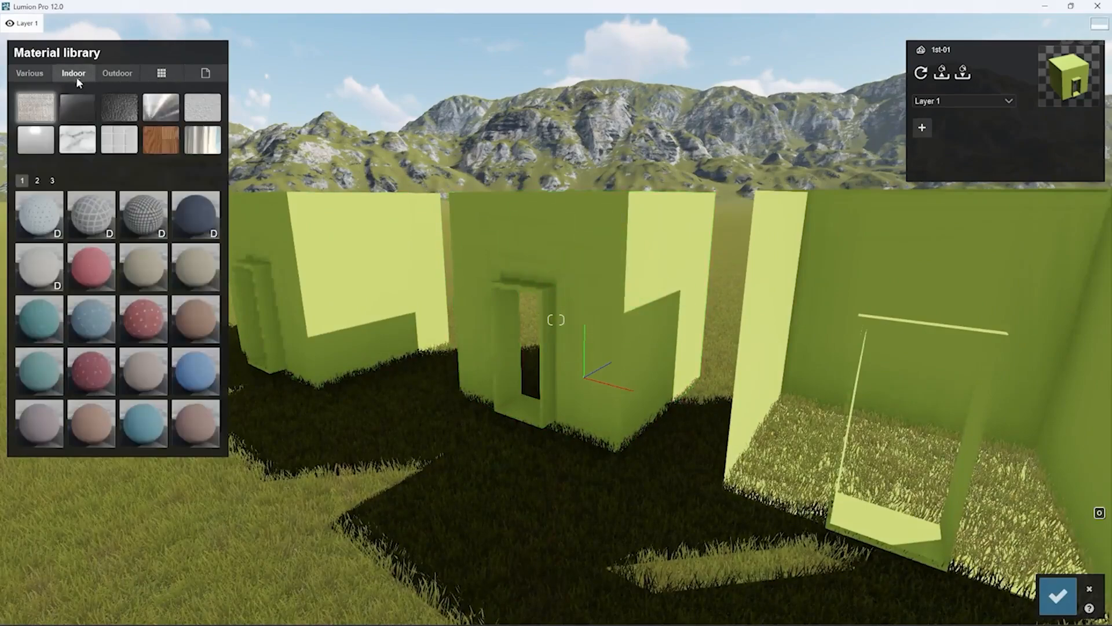
left_click(117, 73)
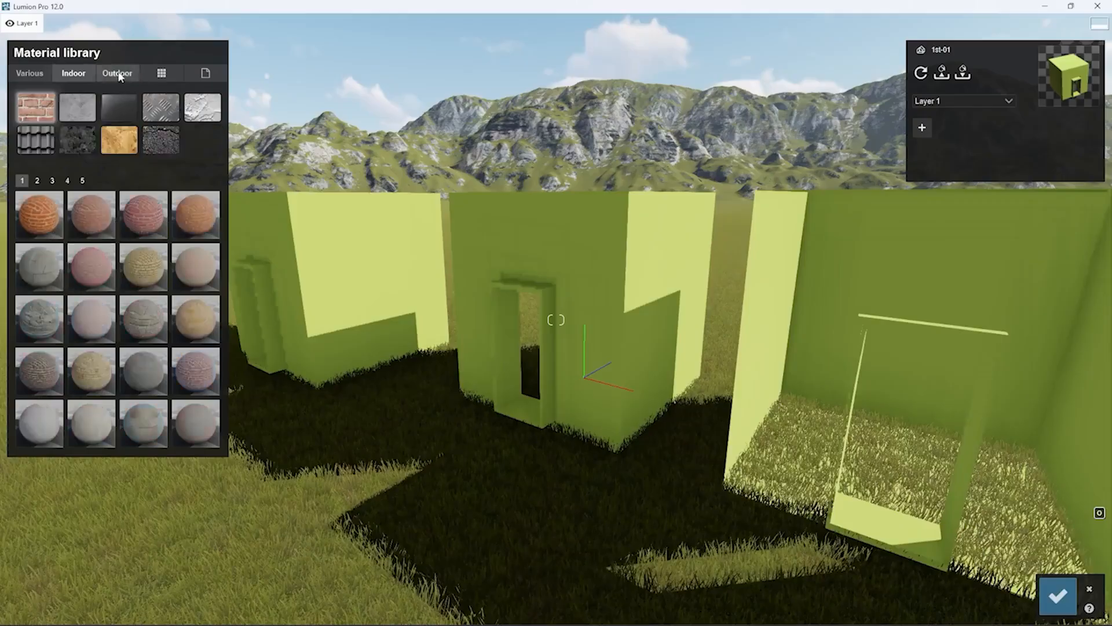
left_click(41, 220)
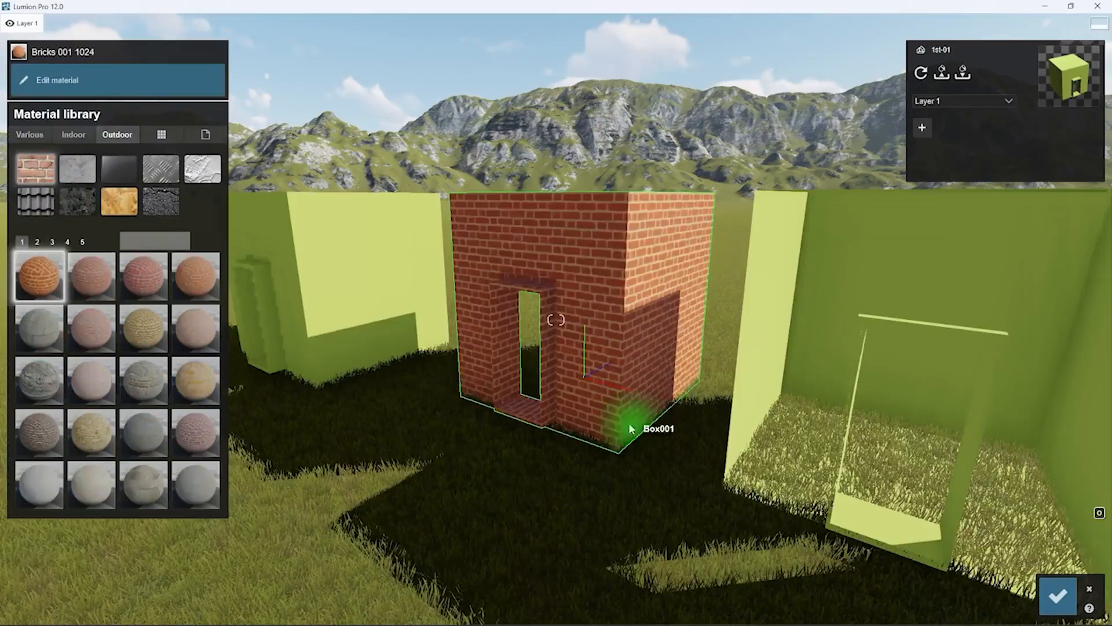
Examine the brick material on the 1st-01 room's walls and roof from the other side and above
key("a")
right_click_drag(557, 319, 774, 287)
key("d")
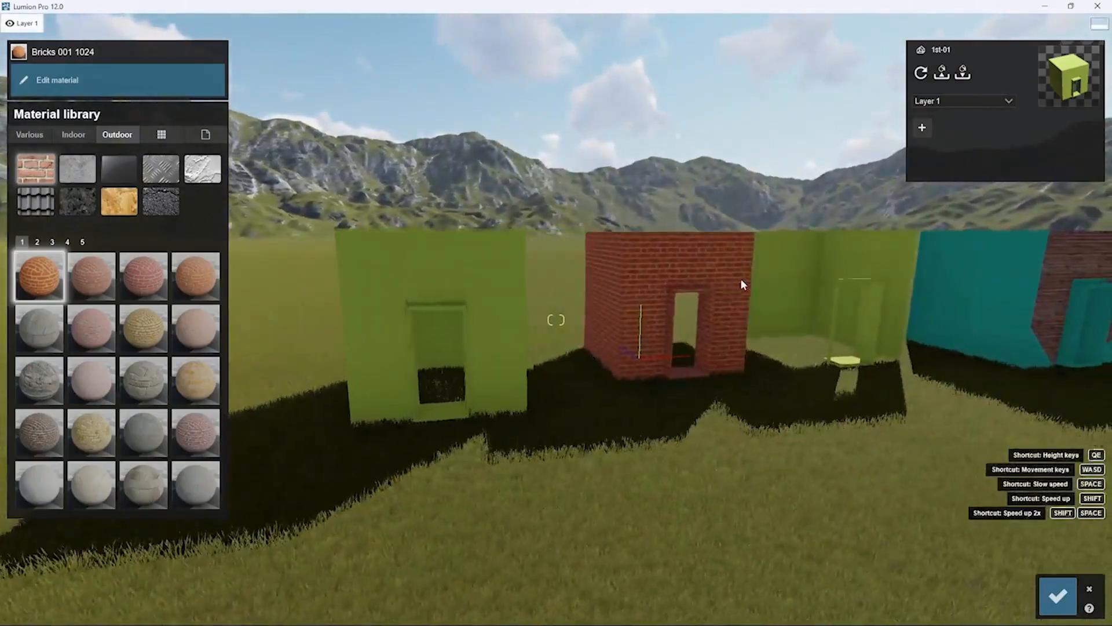
key("q")
right_click_drag(628, 392, 615, 187)
key("w")
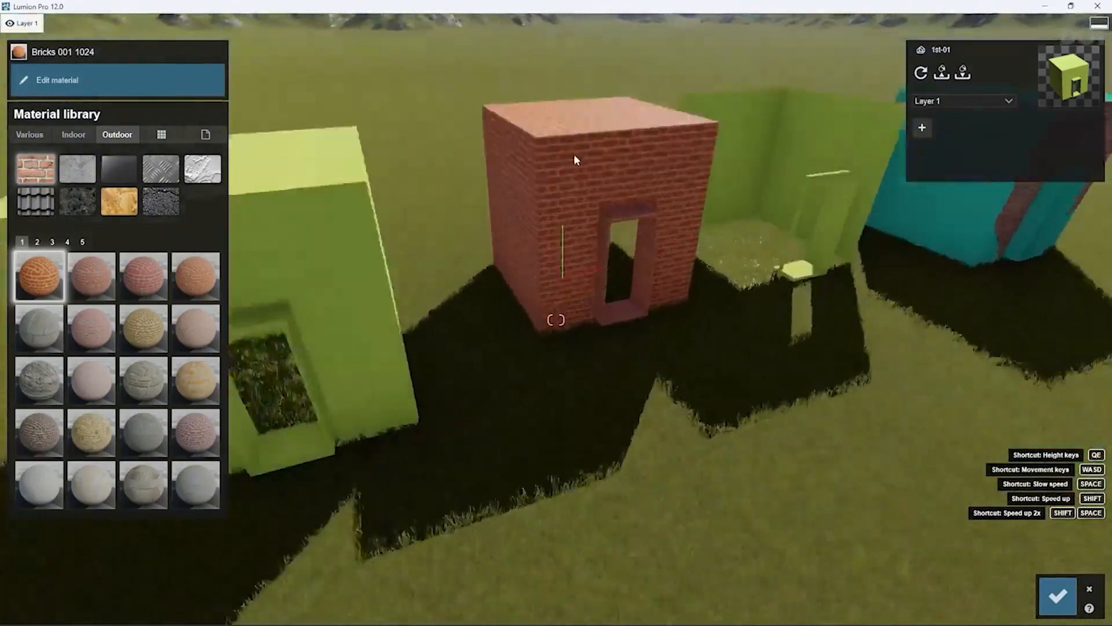
Apply the indoor library material Carpet 002 2048 to the Box001 surface of the open 1st-02 flip room
key("s")
key("s")
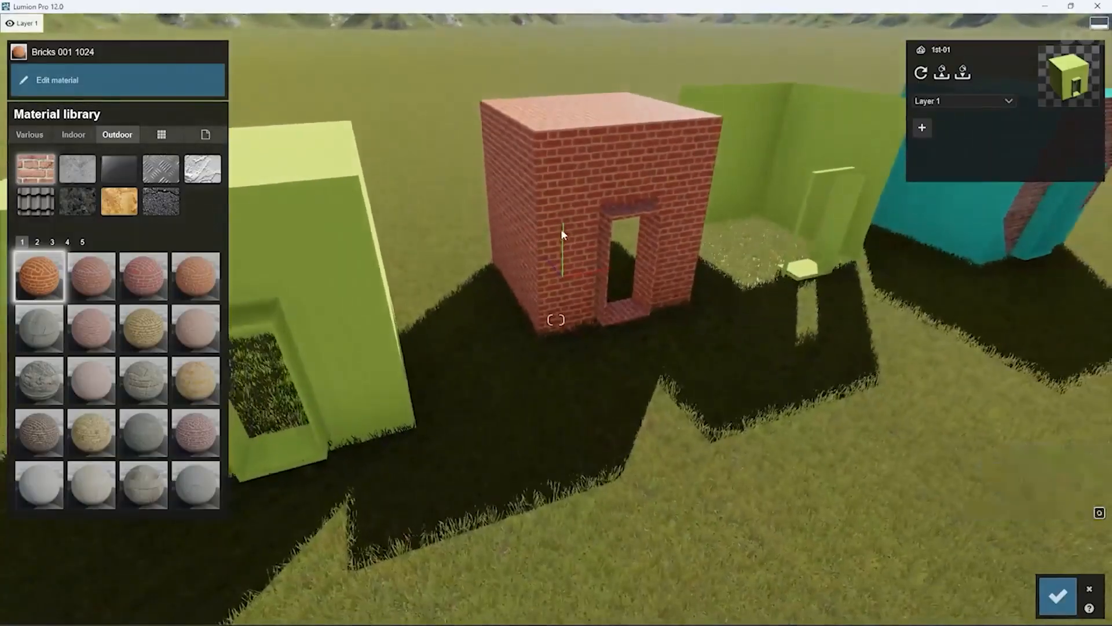
key("d")
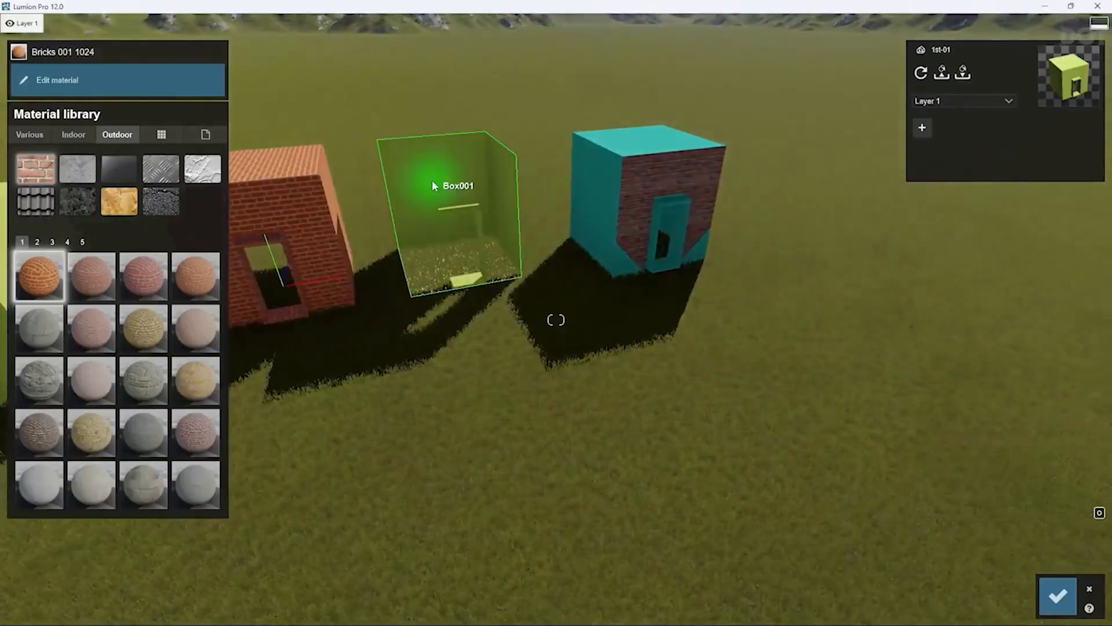
left_click(431, 179)
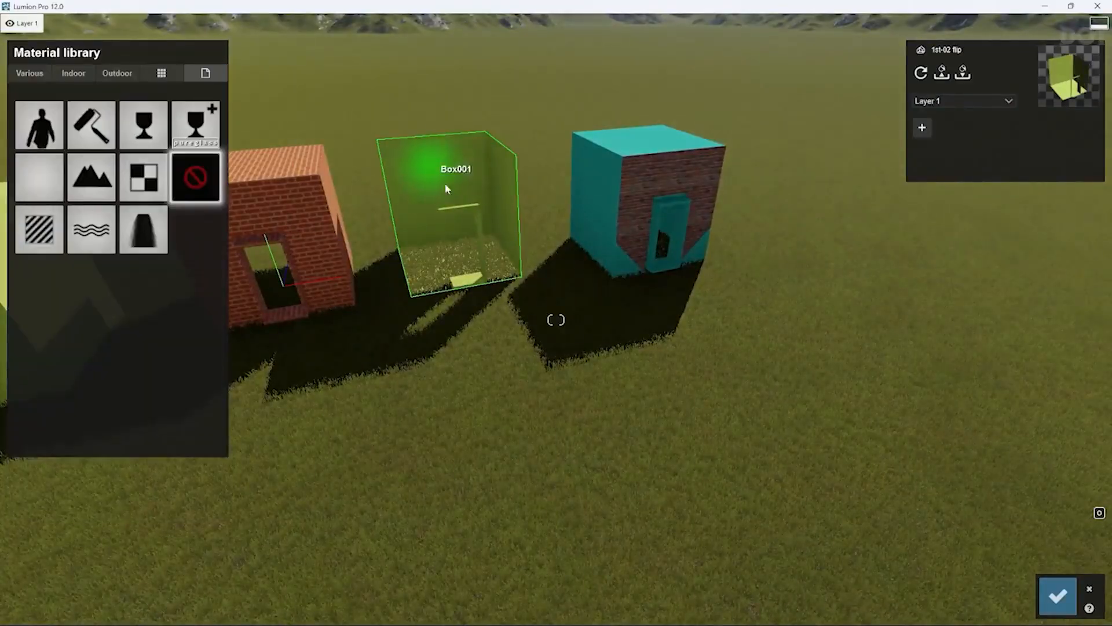
left_click(114, 76)
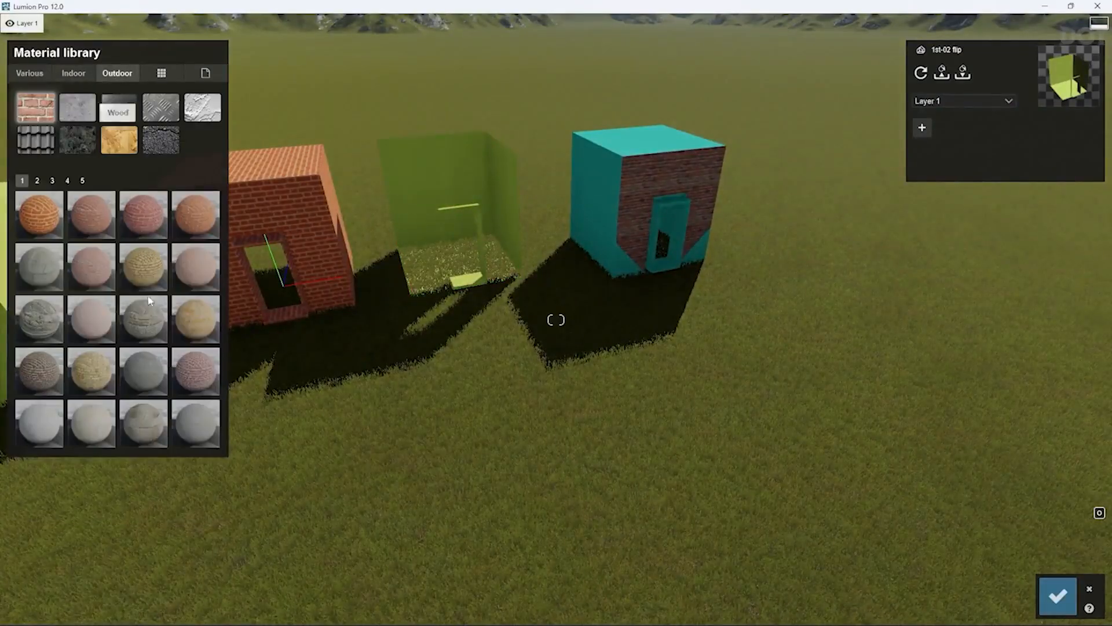
left_click(73, 74)
left_click(84, 222)
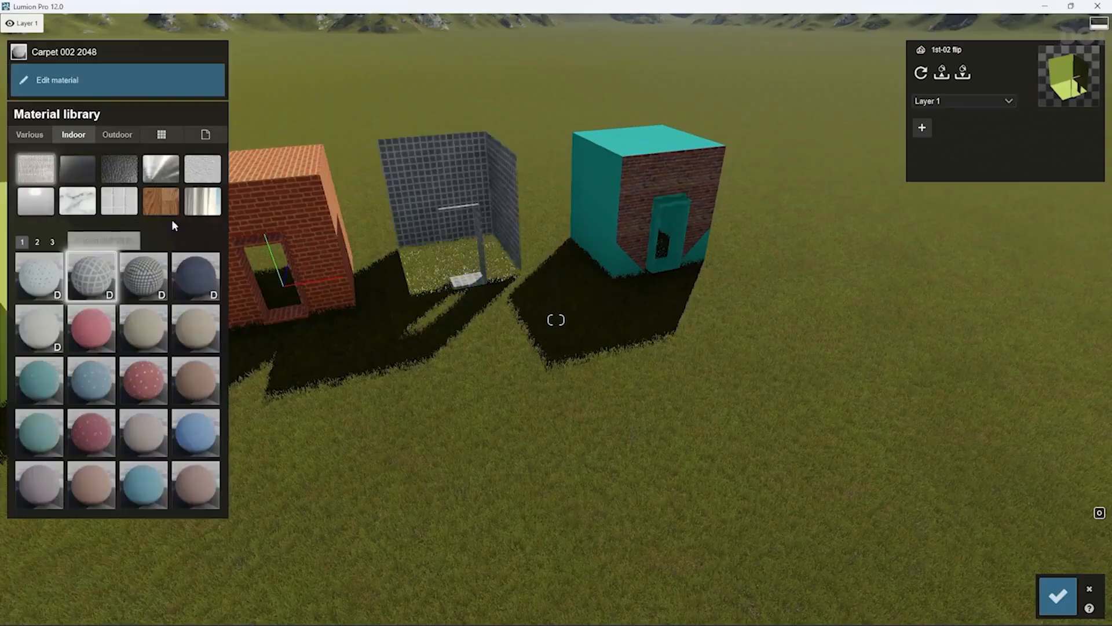
Apply the outdoor library material Bricks 007a 1024x512 to the turquoise Lime._Material #1 surfaces of the imported LimeExp building
right_click_drag(669, 288, 440, 191)
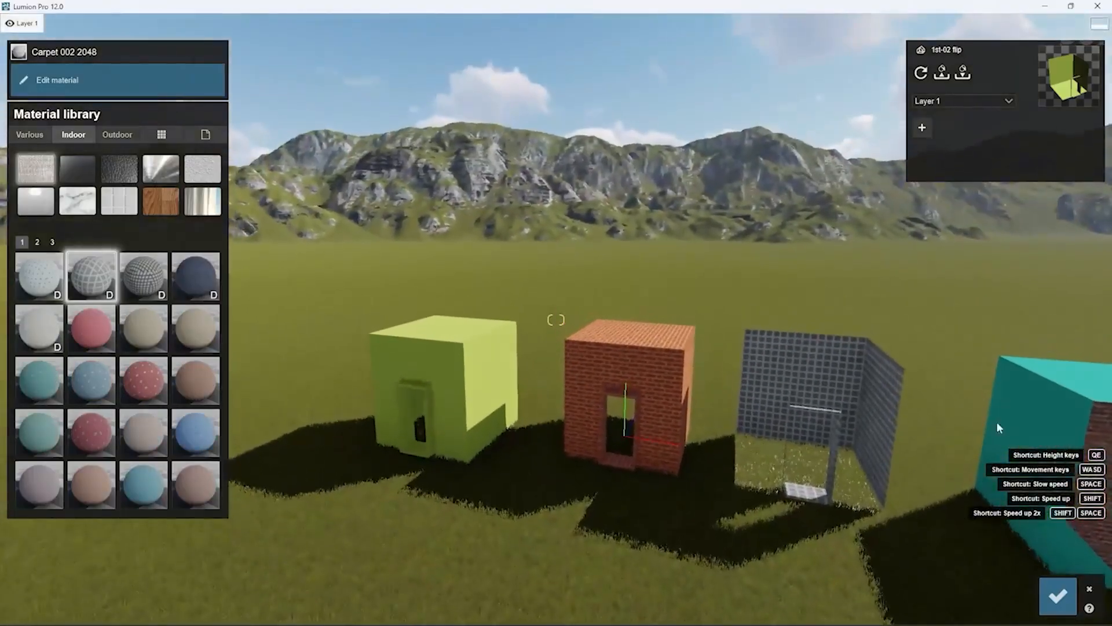
right_click_drag(753, 434, 881, 399)
key("w")
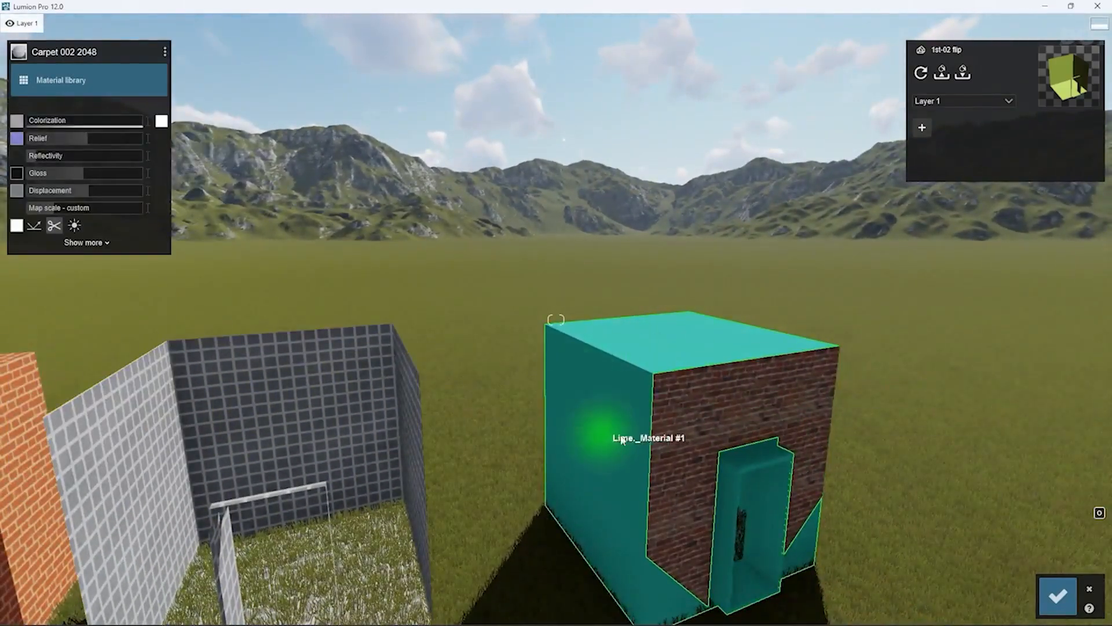
left_click(728, 390)
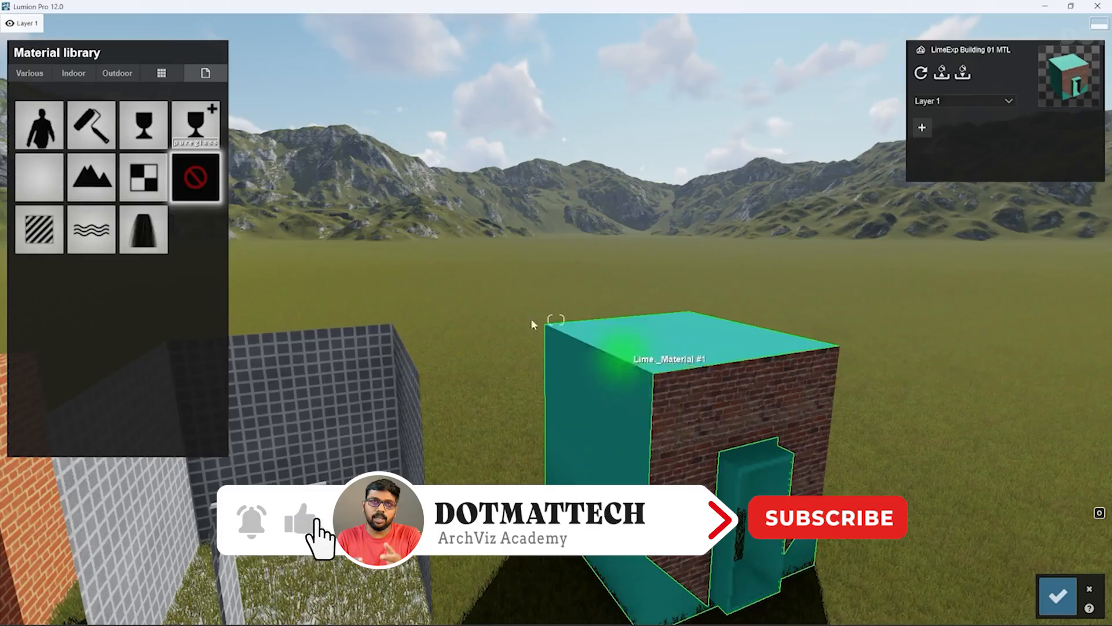
left_click(117, 74)
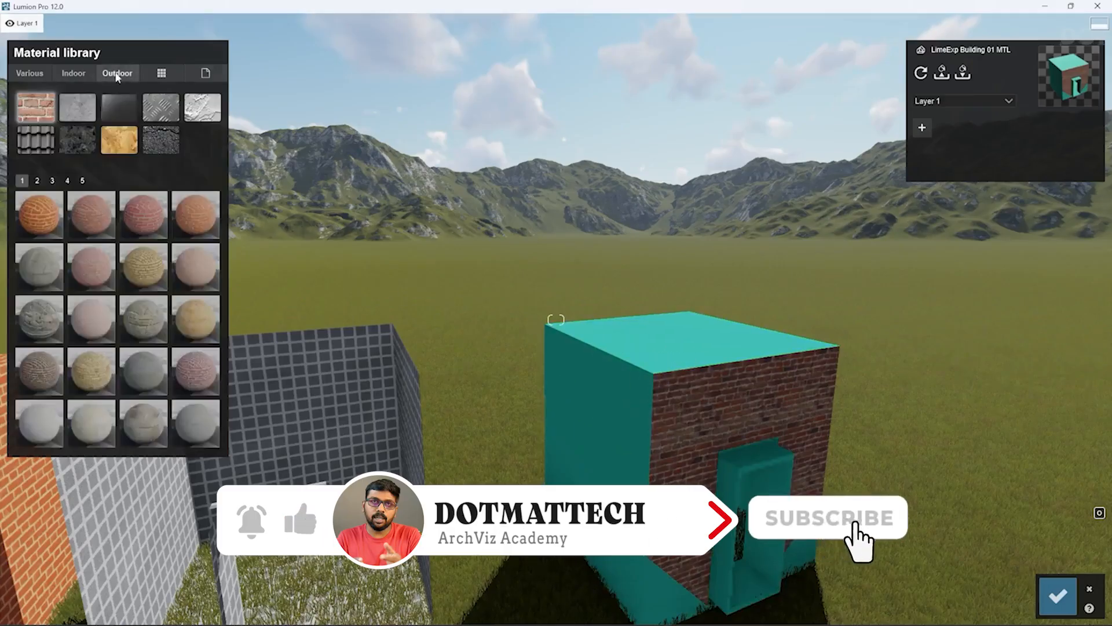
left_click(39, 319)
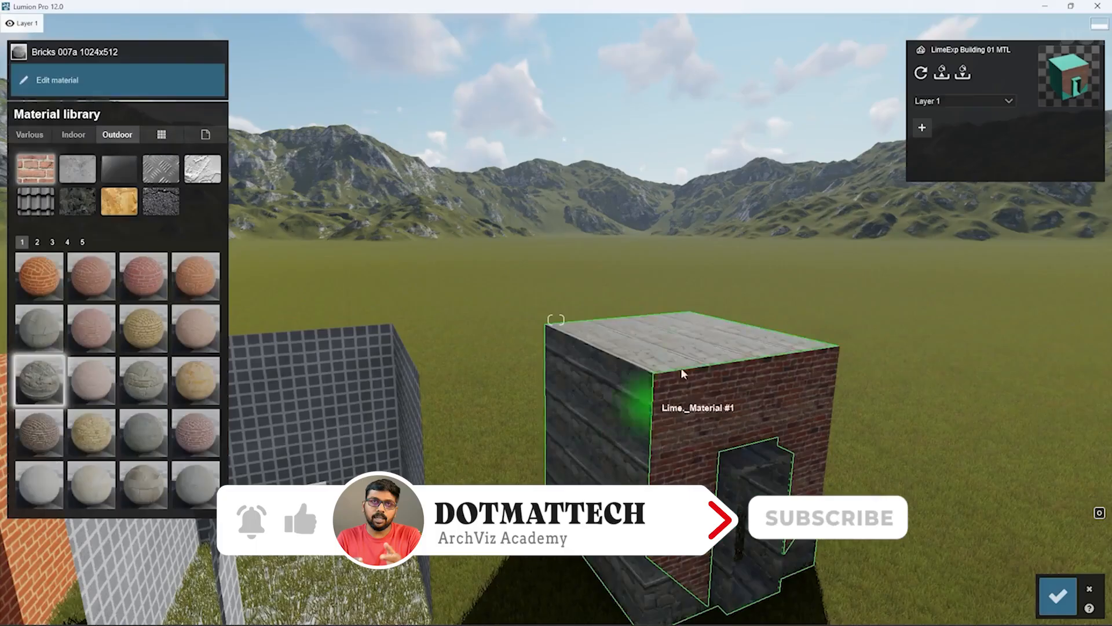
Replace the imported building's front brick material with Polii Wood Flooring 037 3k, after trying Carpet 003 2048 and Carpet 004 2048
left_click(733, 394)
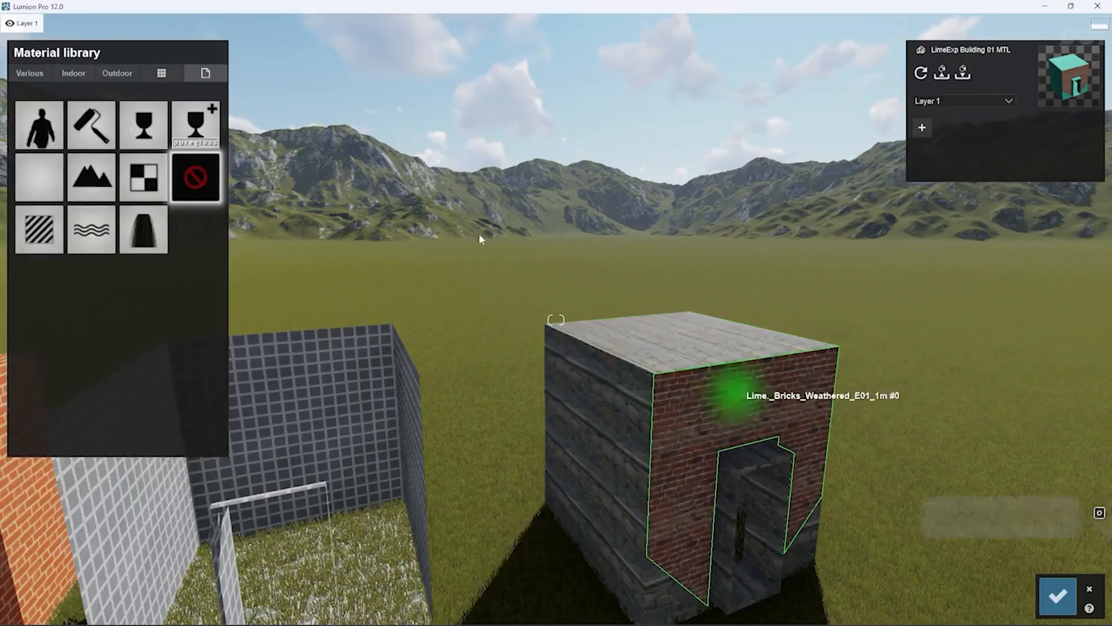
left_click(86, 75)
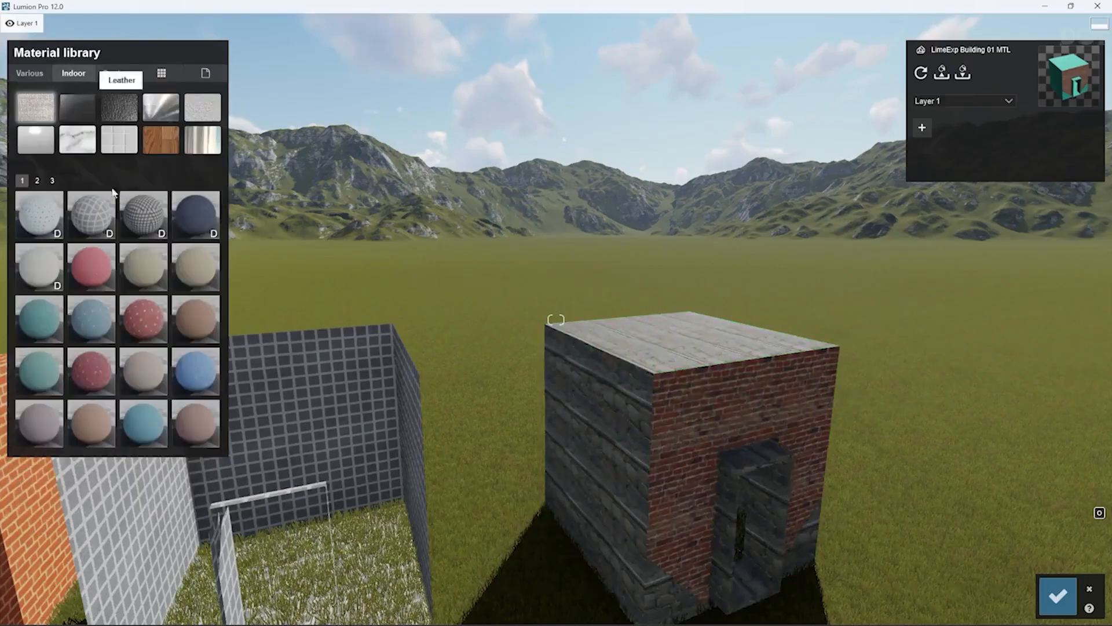
left_click(143, 214)
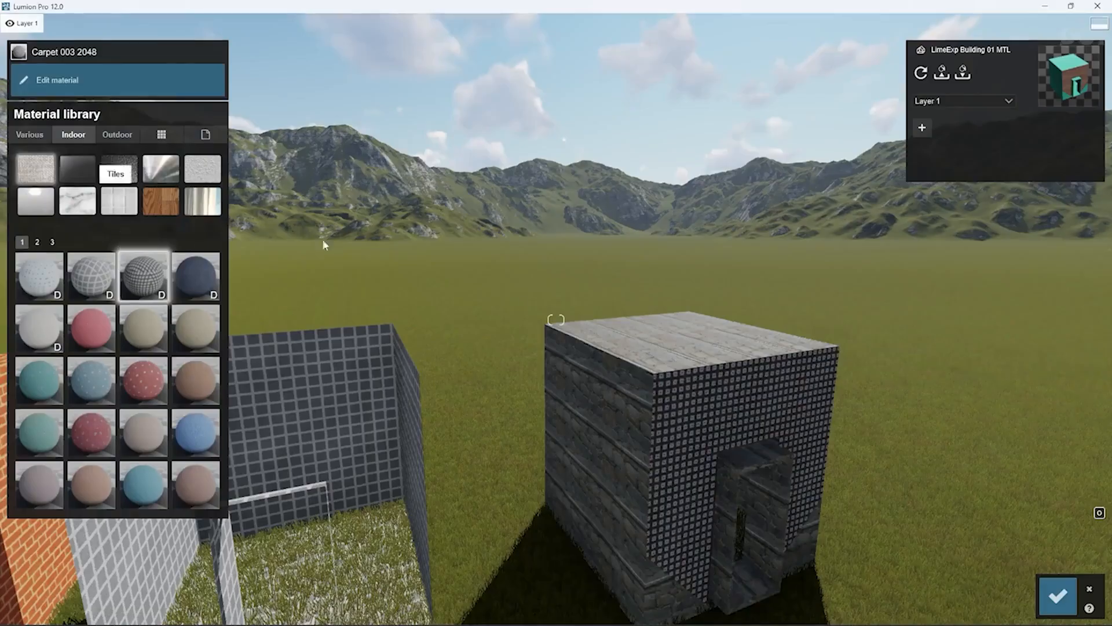
left_click(194, 271)
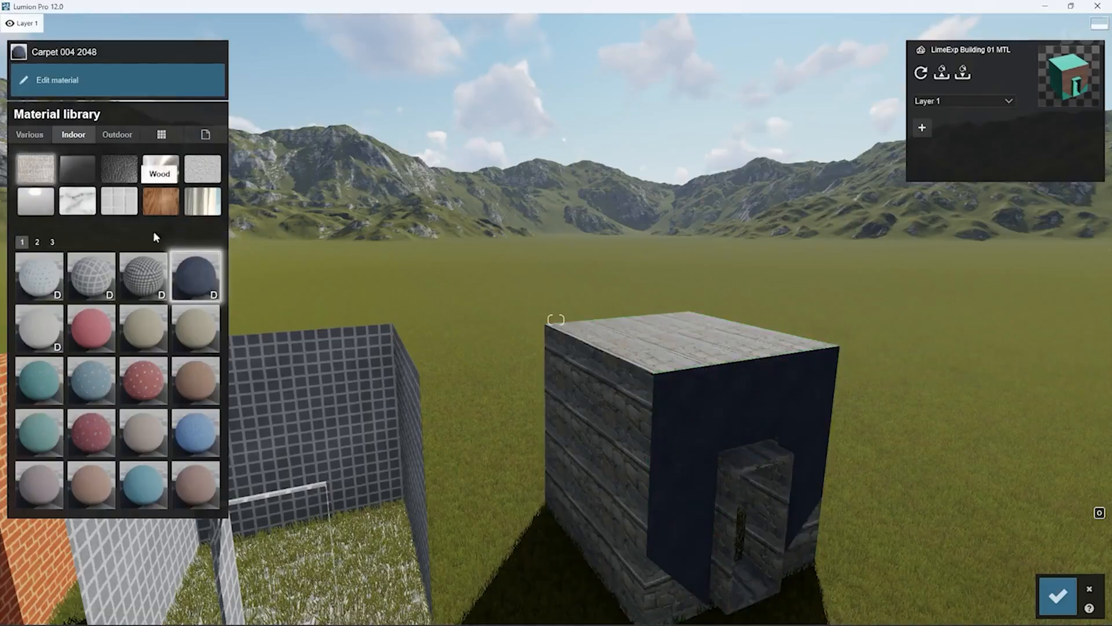
left_click(161, 201)
left_click(192, 390)
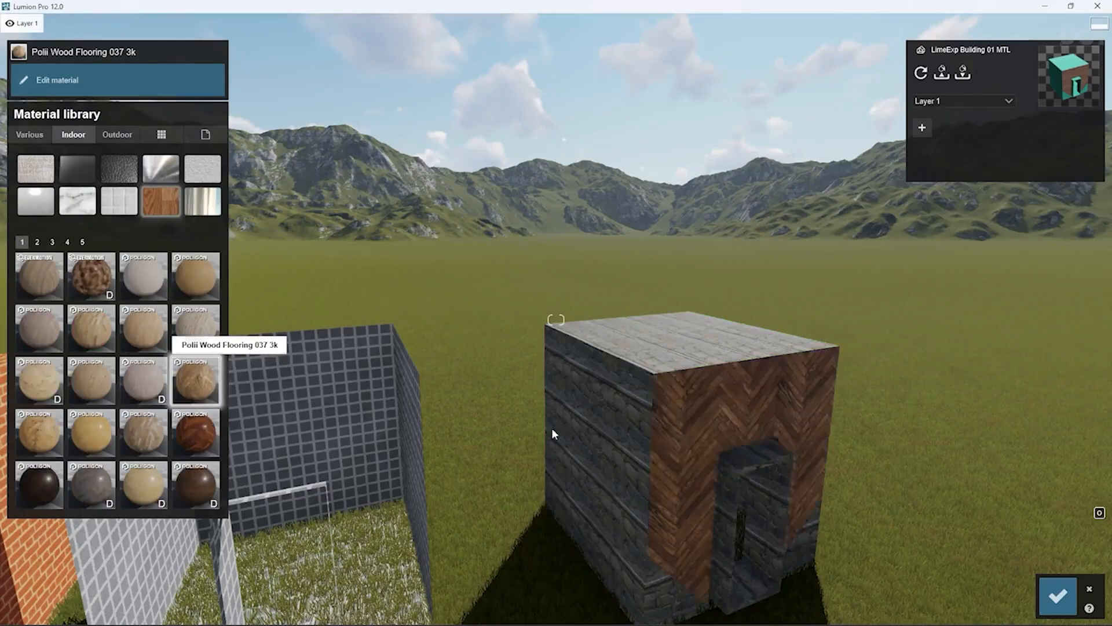
Examine the wood flooring and stone mapping on the imported building's front and side walls from several angles
key("e")
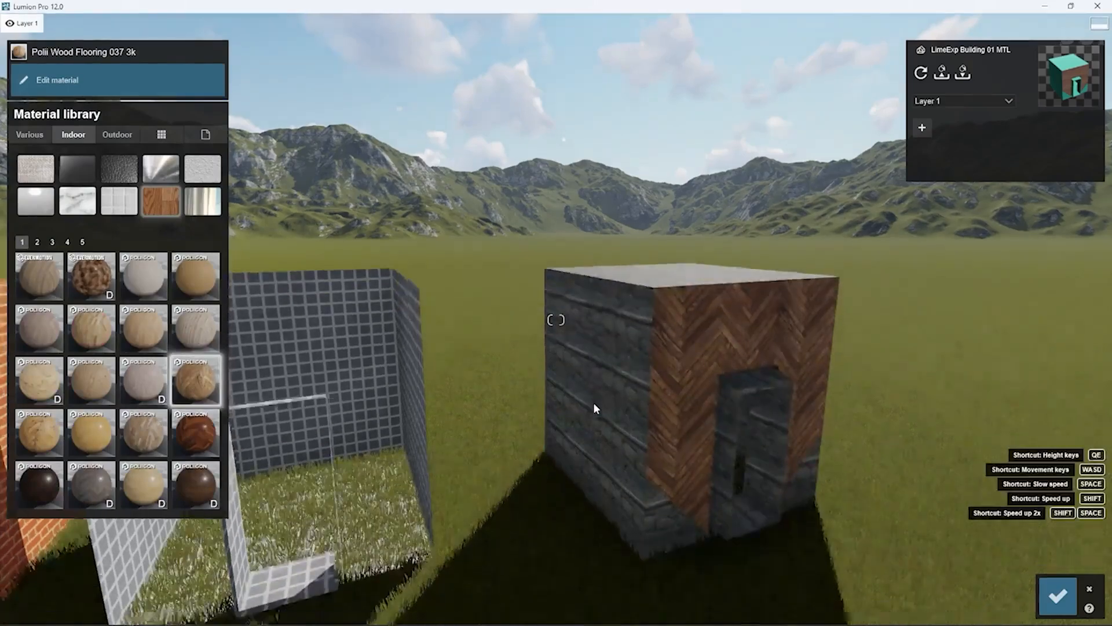
key("w")
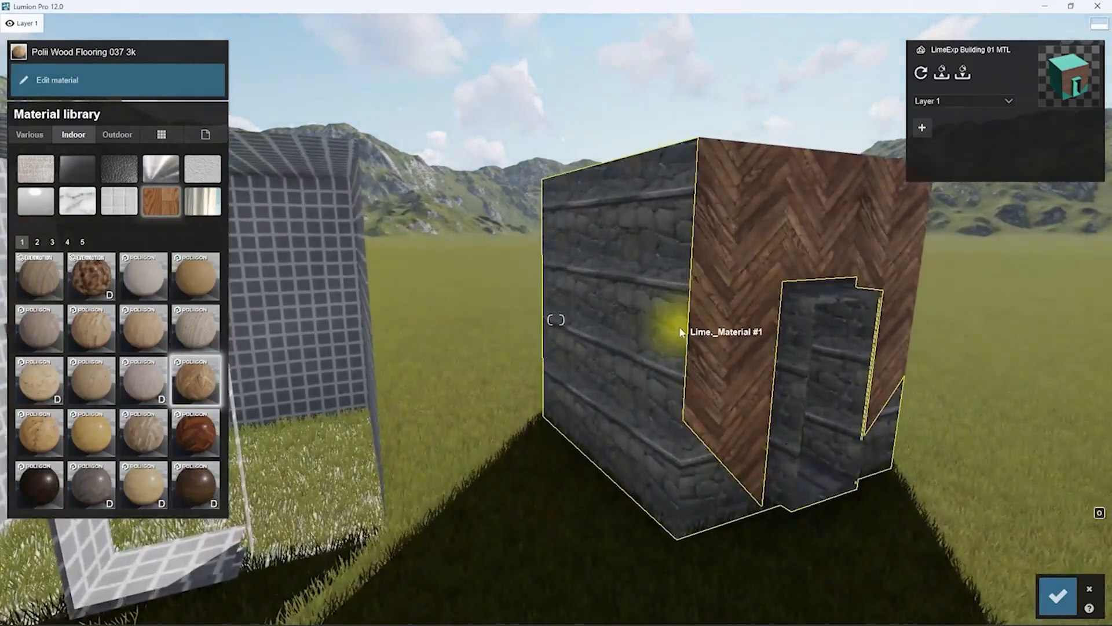
key("d")
right_click_drag(585, 341, 440, 332)
key("a")
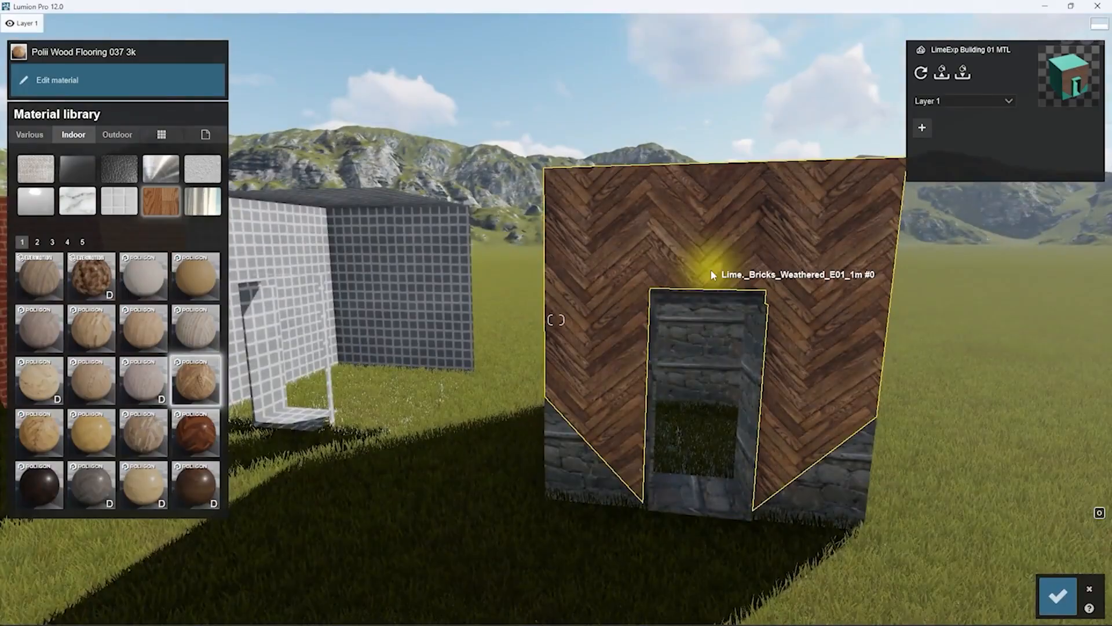
key("s")
key("a")
right_click_drag(615, 381, 633, 374)
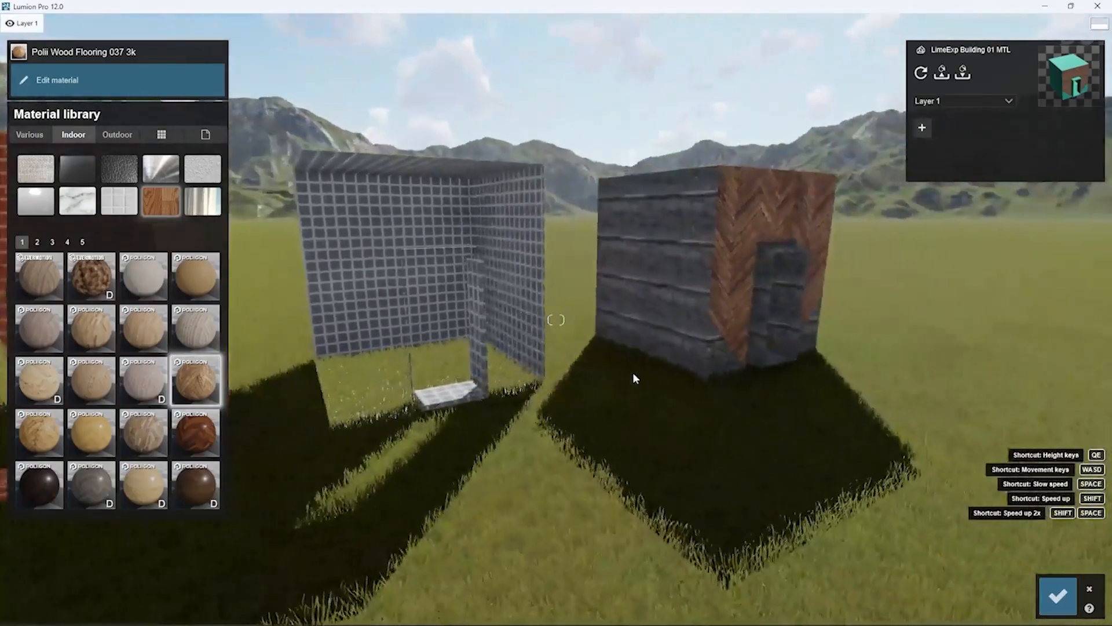
Enlarge the map scale of the Bricks 007a stone on the imported building and inspect its walls from the other side
left_click(659, 250)
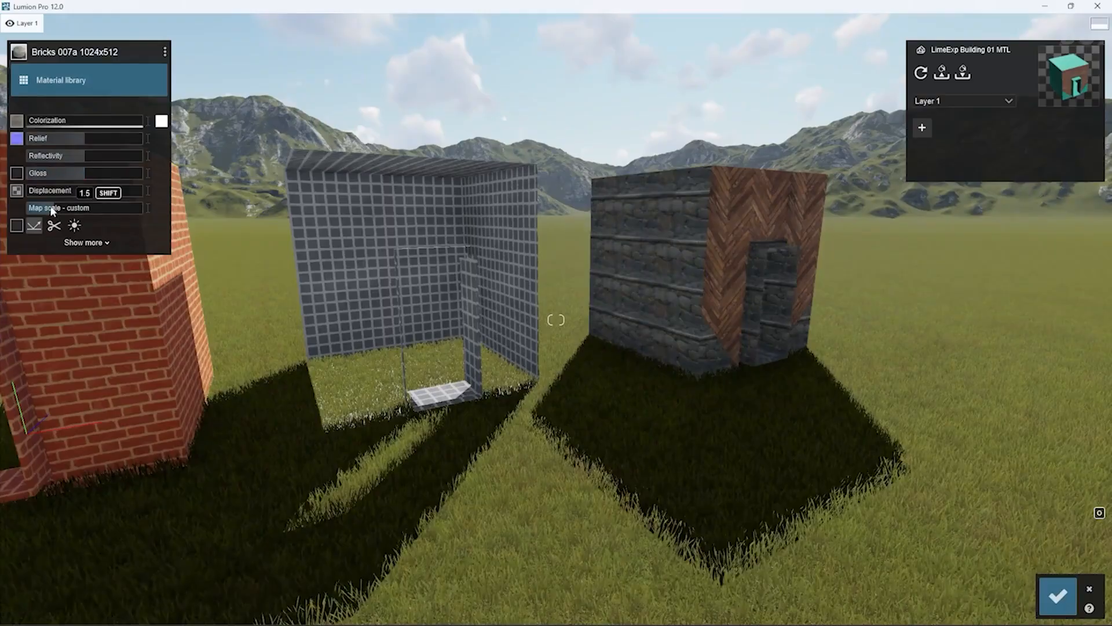
mouse_move(52, 210)
left_mouse_down()
mouse_move(43, 211)
mouse_move(62, 211)
left_mouse_up()
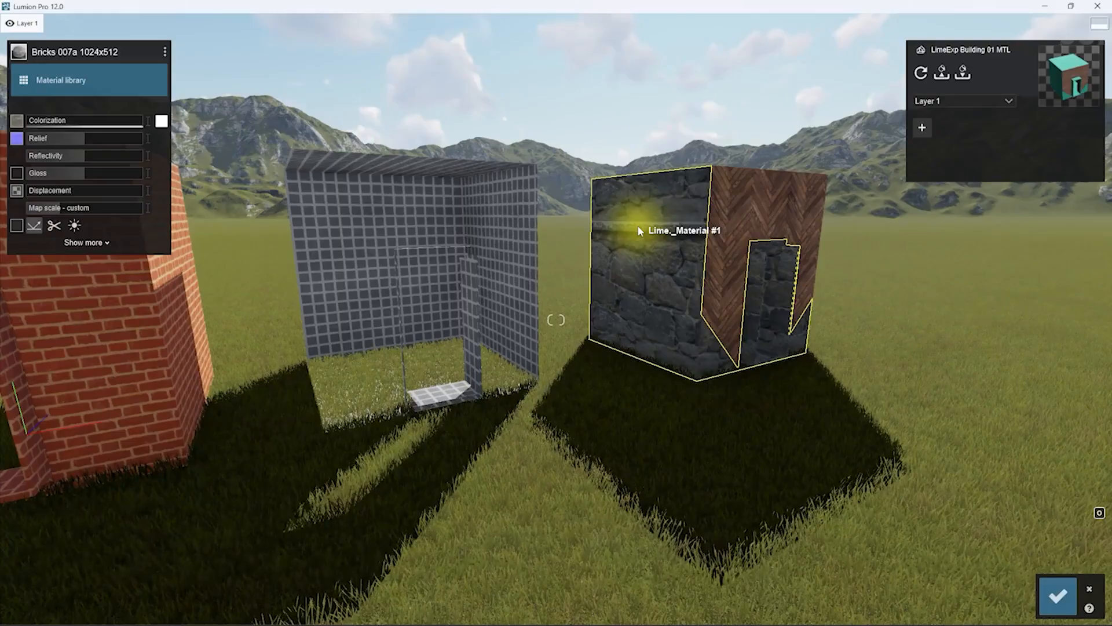
key("d")
right_click_drag(593, 280, 264, 267)
key("d")
key("a")
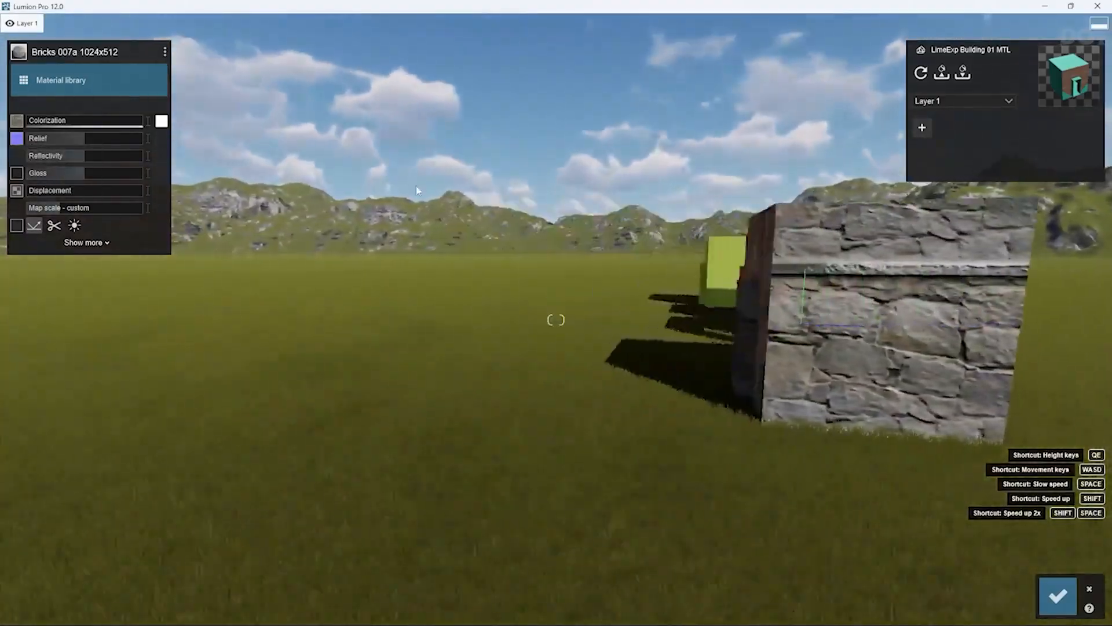
right_click_drag(611, 321, 869, 344)
key("s")
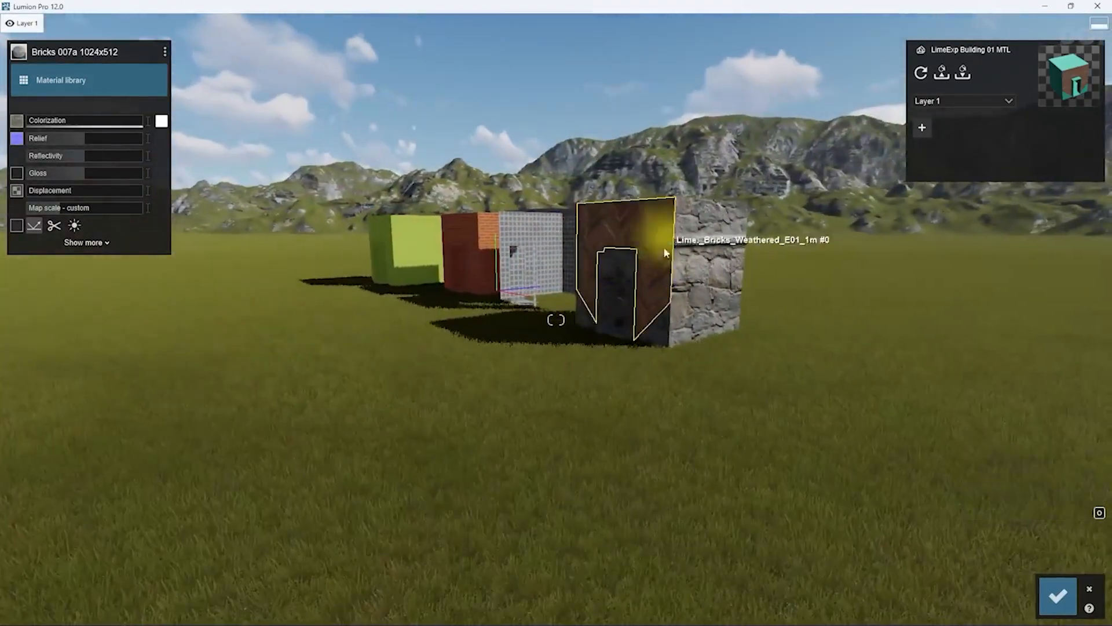
Switch to 3ds Max, display edged faces, and enter polygon selection on the Box001 building
key("alt+Tab")
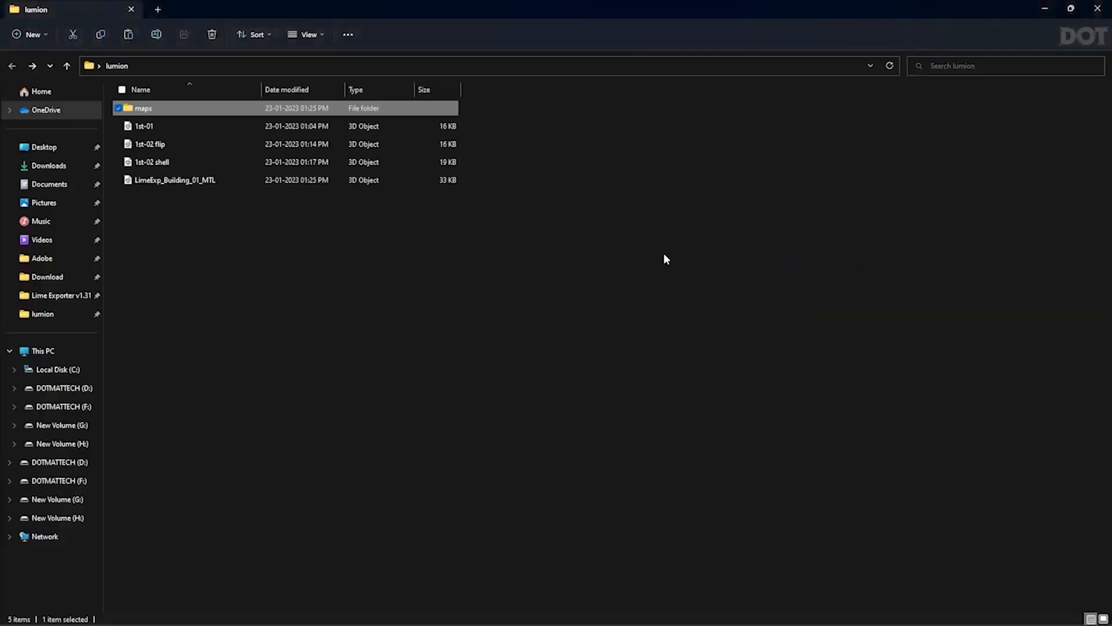
key("alt+Tab")
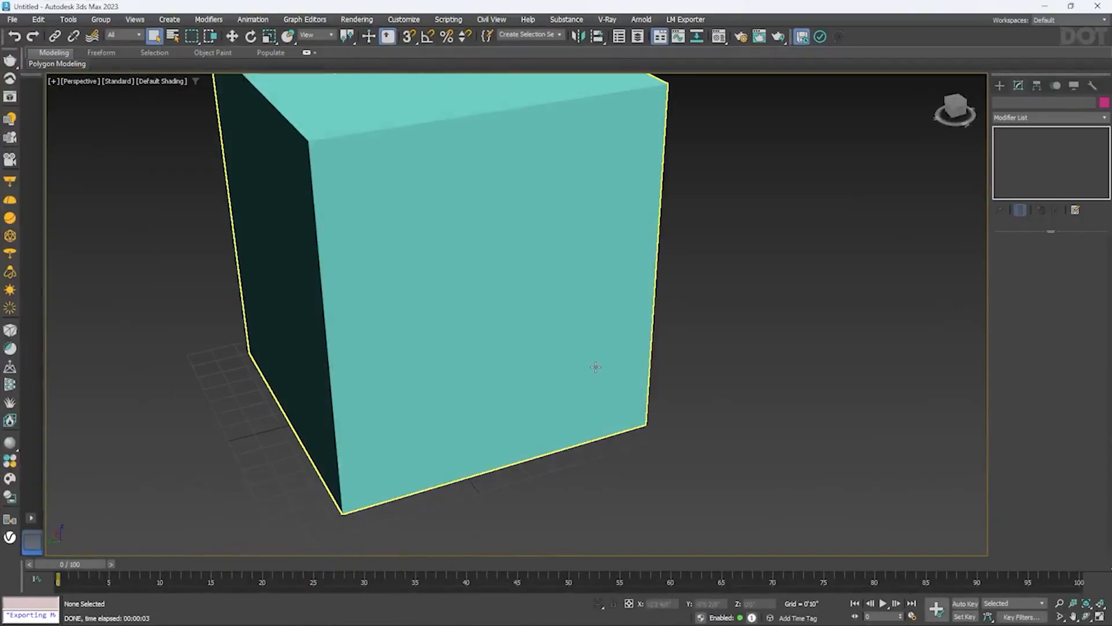
key("F4")
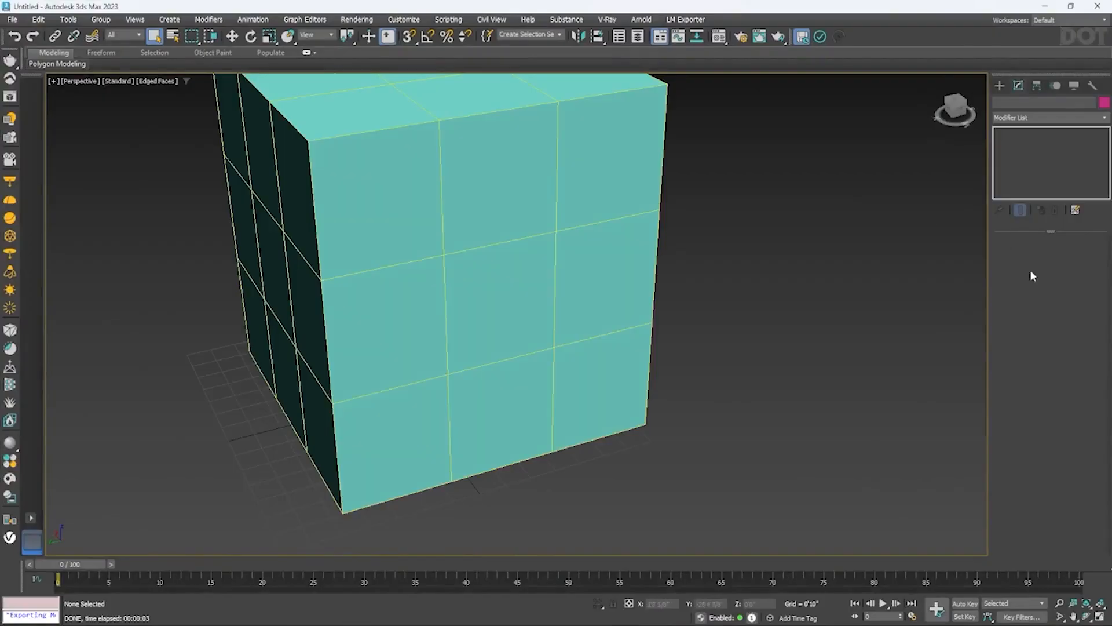
left_click(999, 85)
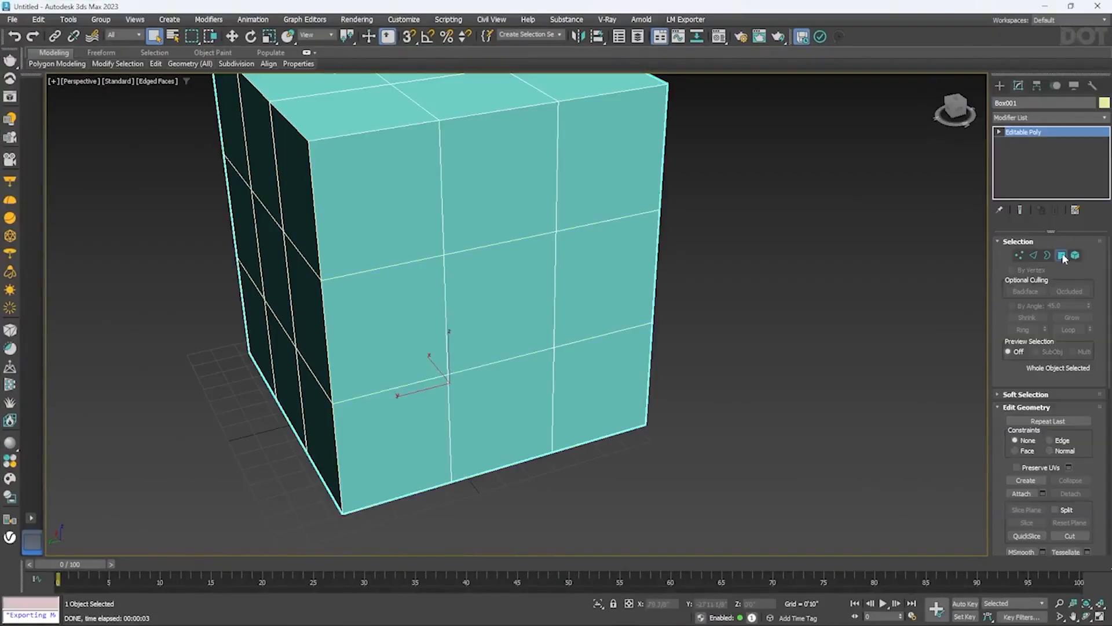
left_click(1062, 255)
Assign the Lime._Converter3 material to the centre and four corner polygons of the building's plain side wall
left_click(545, 295)
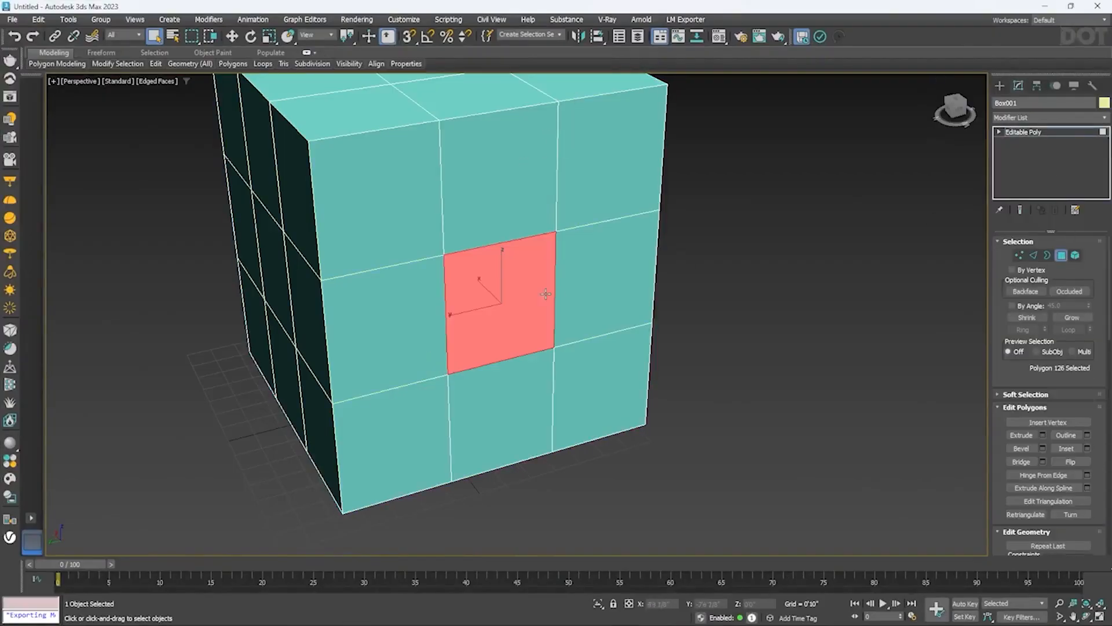
left_click(592, 165, "ctrl")
left_click(360, 211, "ctrl")
left_click(385, 443, "ctrl")
left_click(601, 413, "ctrl")
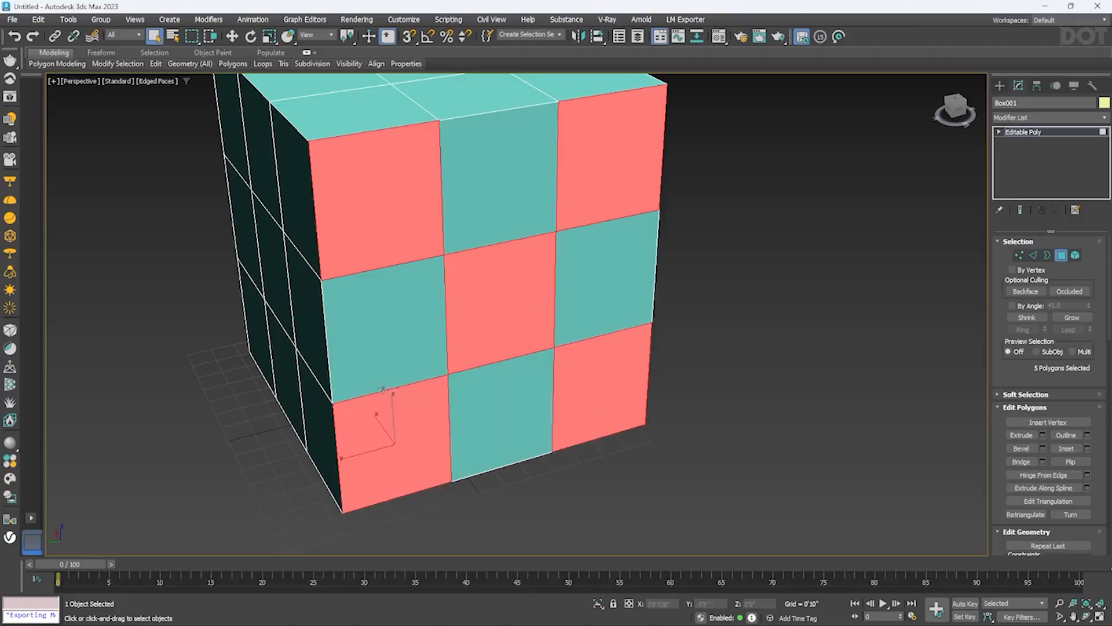
key("m")
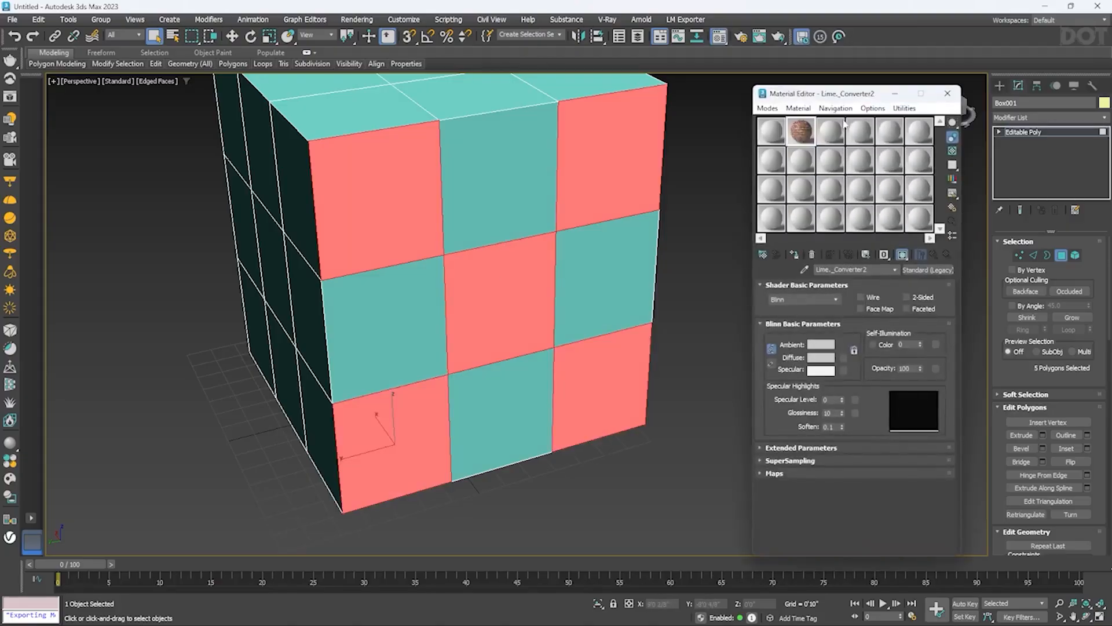
left_click(794, 255)
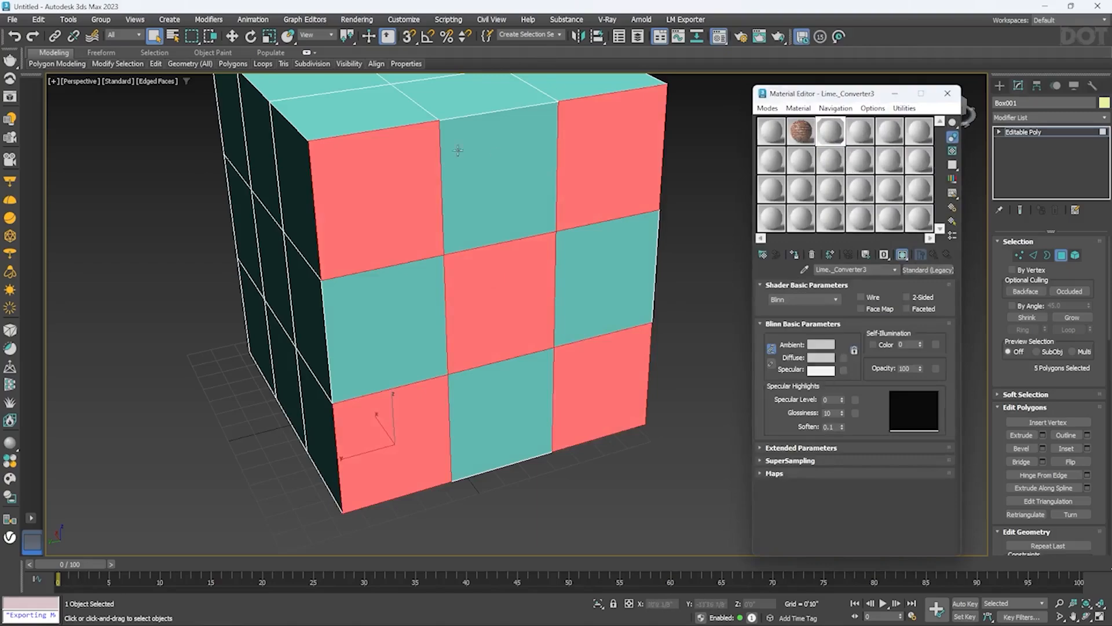
left_click(946, 94)
left_click(729, 246)
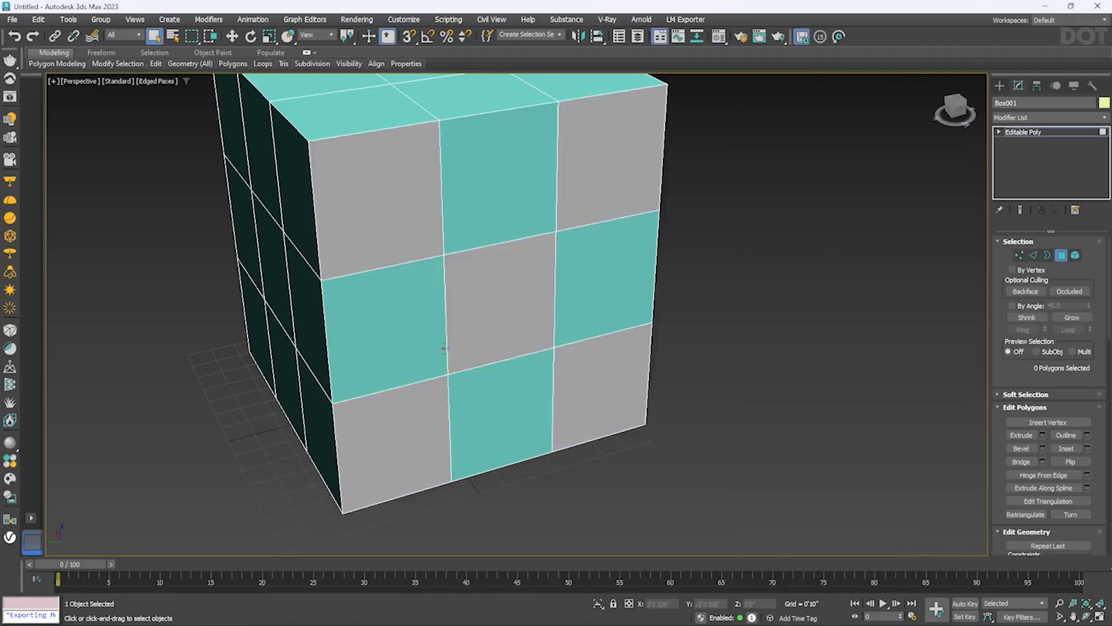
middle_click_drag(445, 348, 403, 358, "alt")
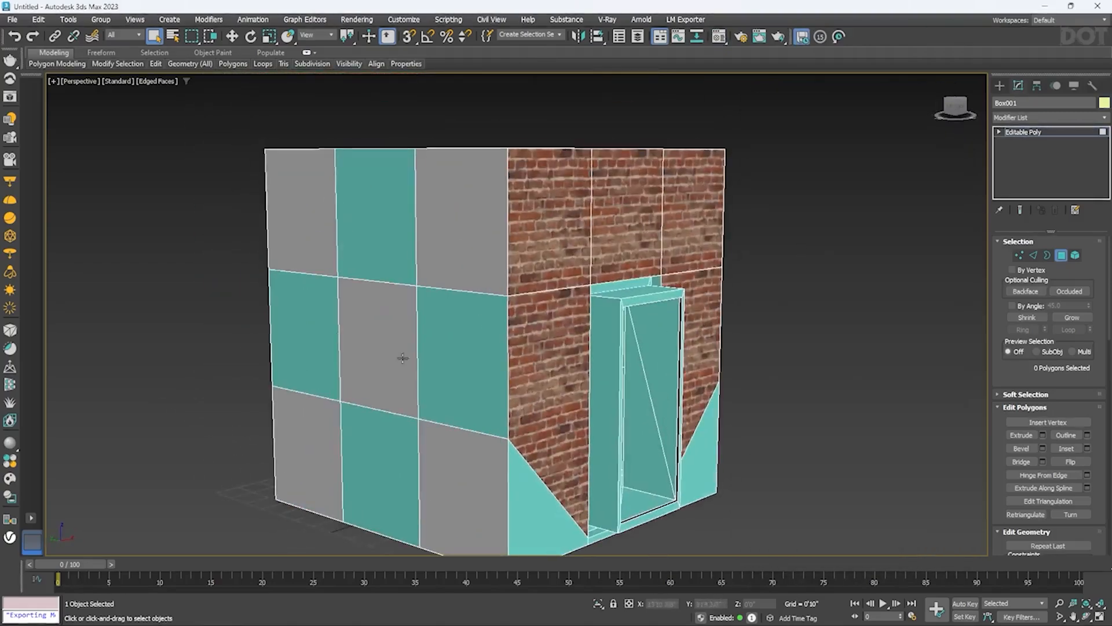